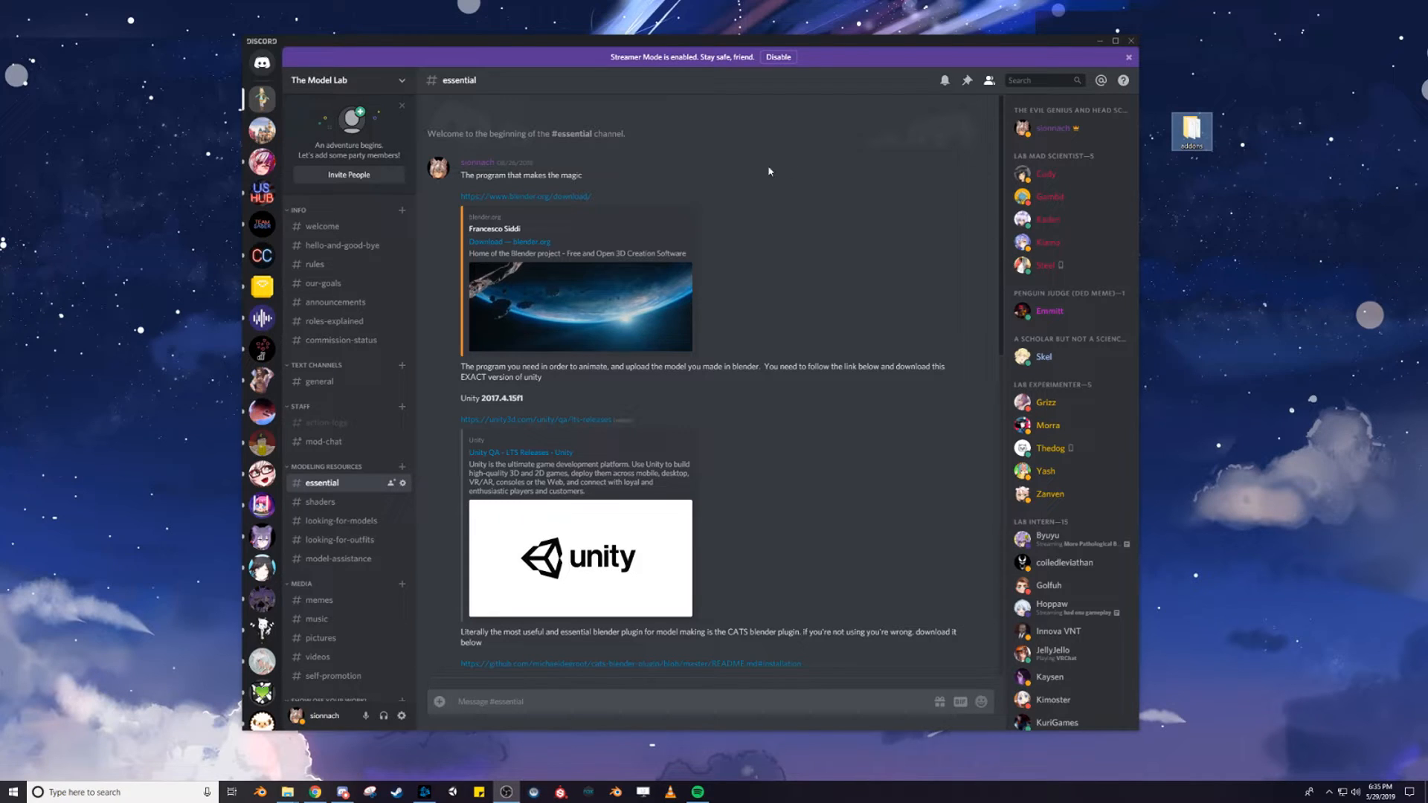
Download the 64-bit Windows installer for Blender 2.79b from the Blender link in the essential channel and launch it
{"action": "left_click", "coordinate": [549, 198]}
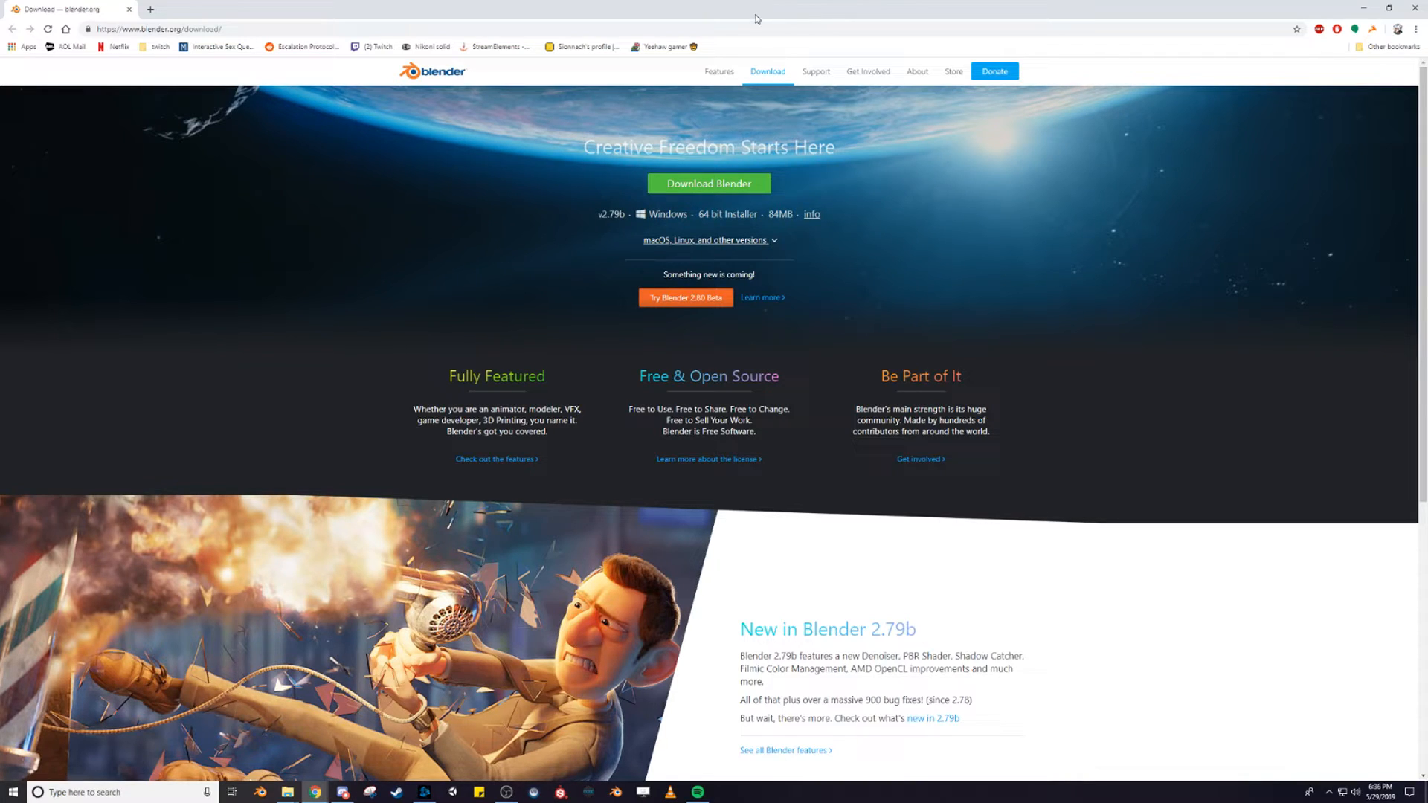
{"action": "left_click", "coordinate": [702, 187]}
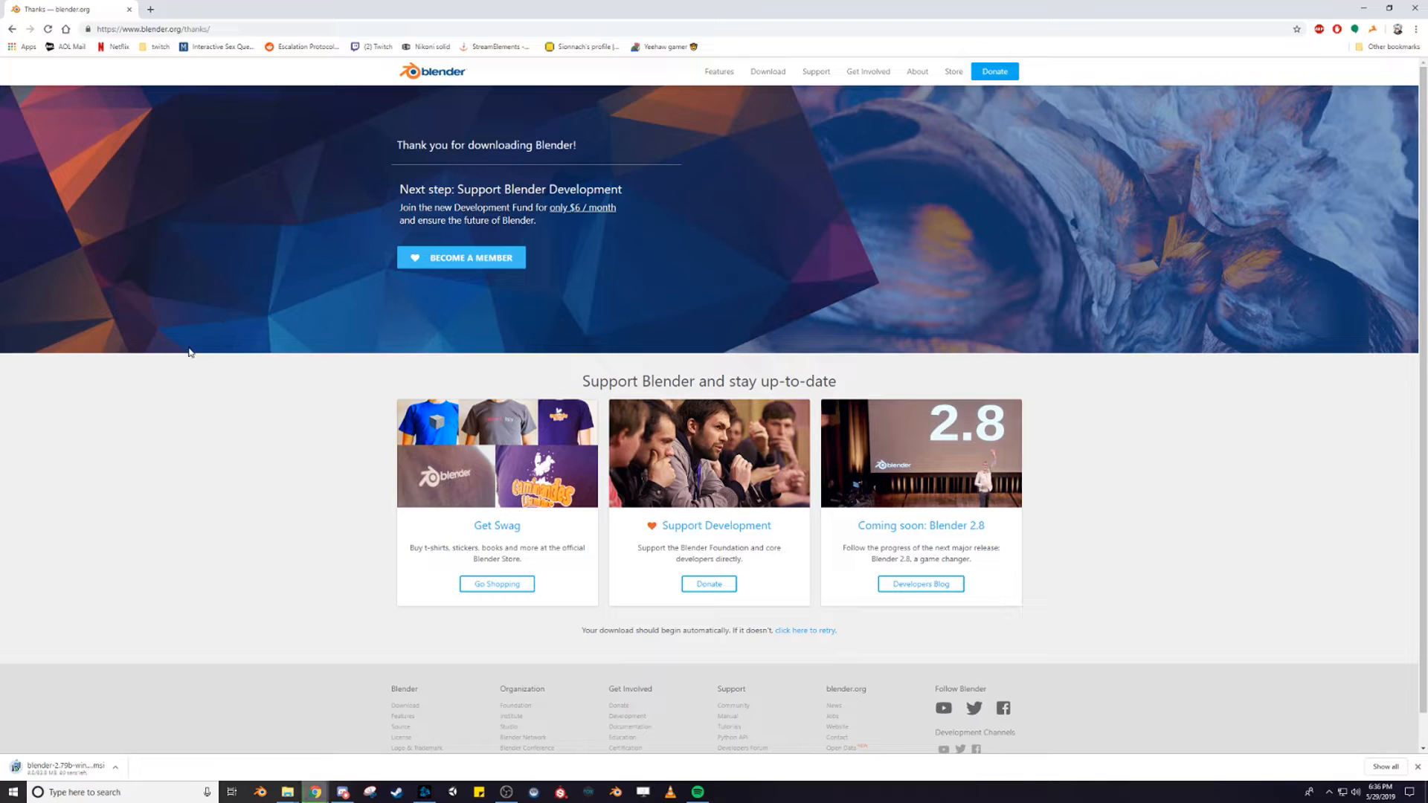
{"action": "left_click", "coordinate": [95, 767]}
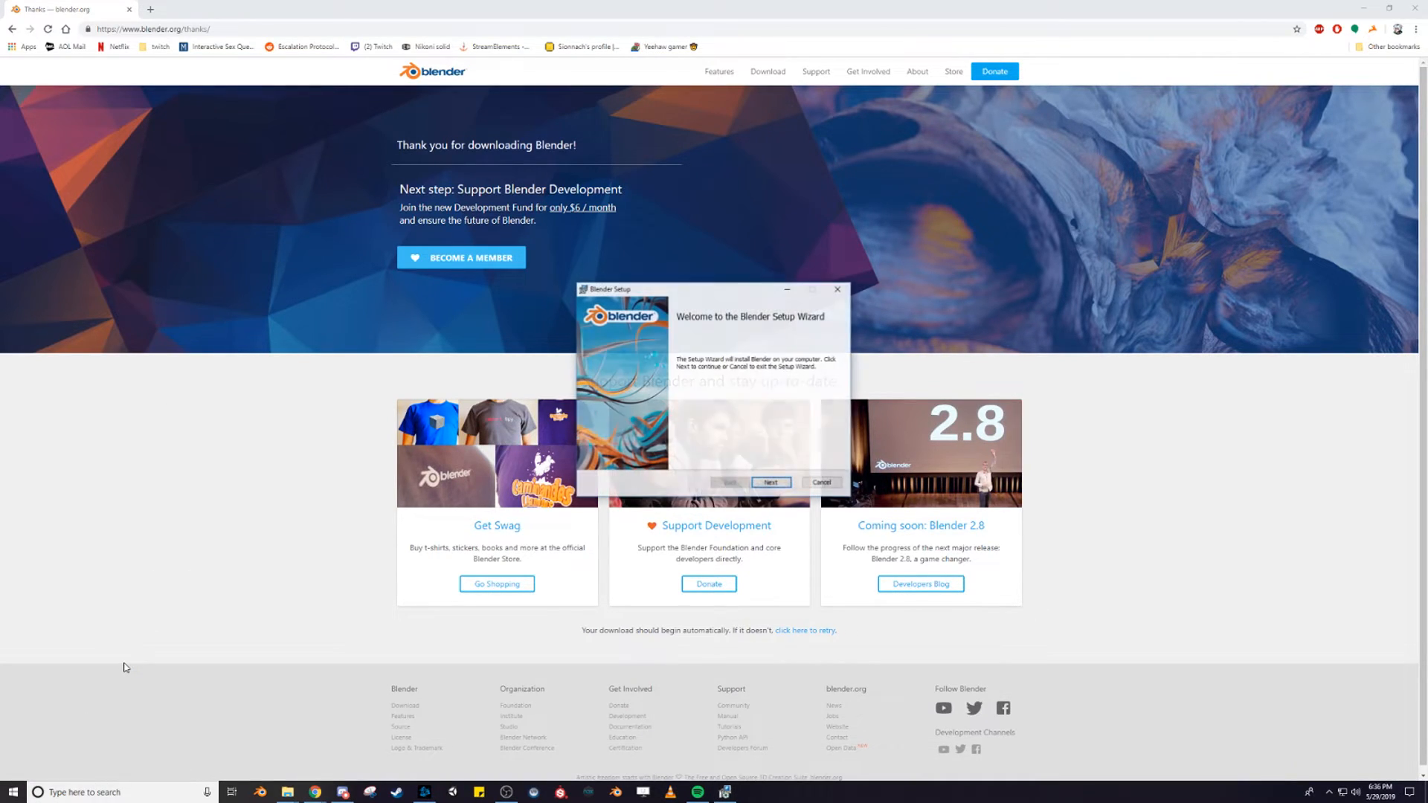
Accept the license agreement and install Blender with the preset features and location, finishing the setup wizard
{"action": "left_click", "coordinate": [788, 485]}
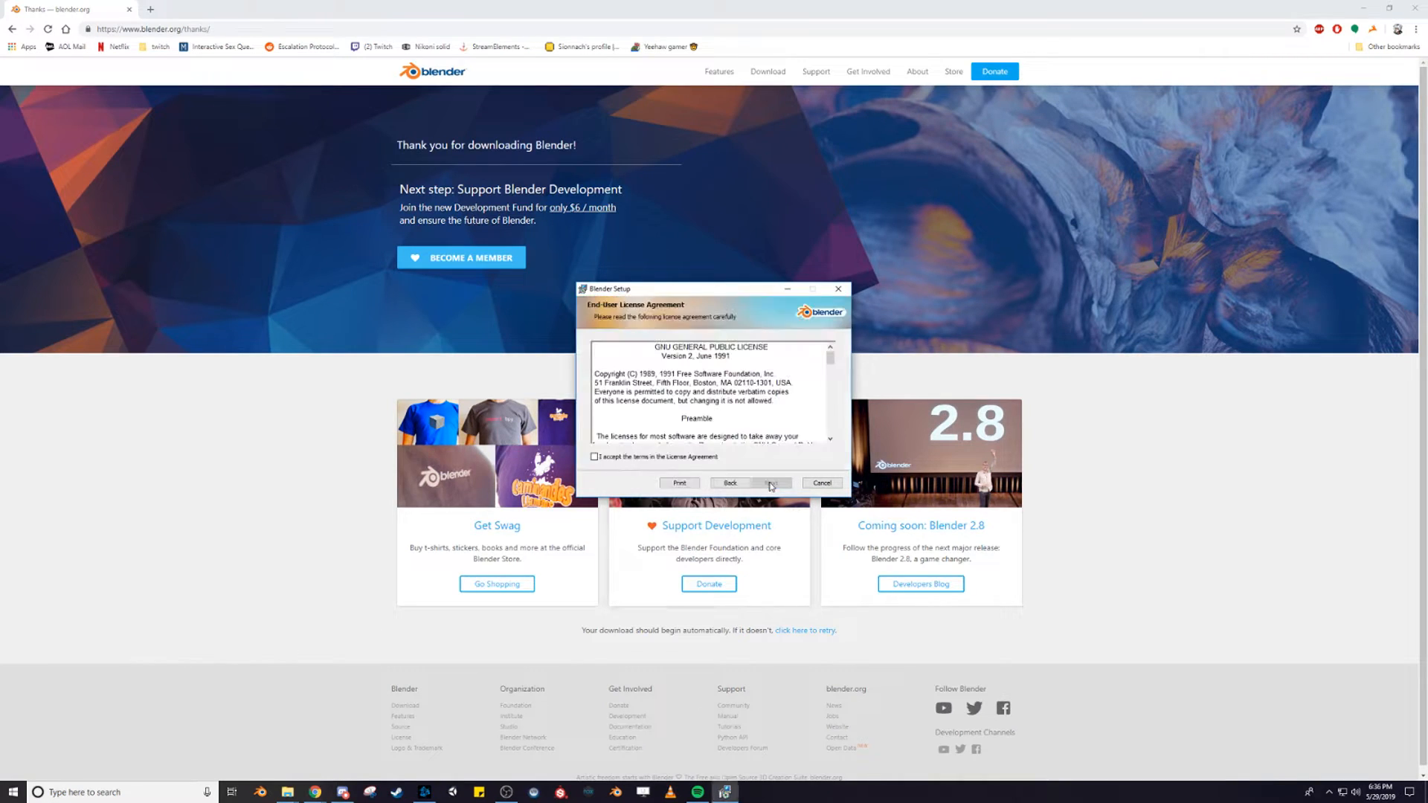
{"action": "left_click", "coordinate": [604, 457]}
{"action": "left_click", "coordinate": [772, 484]}
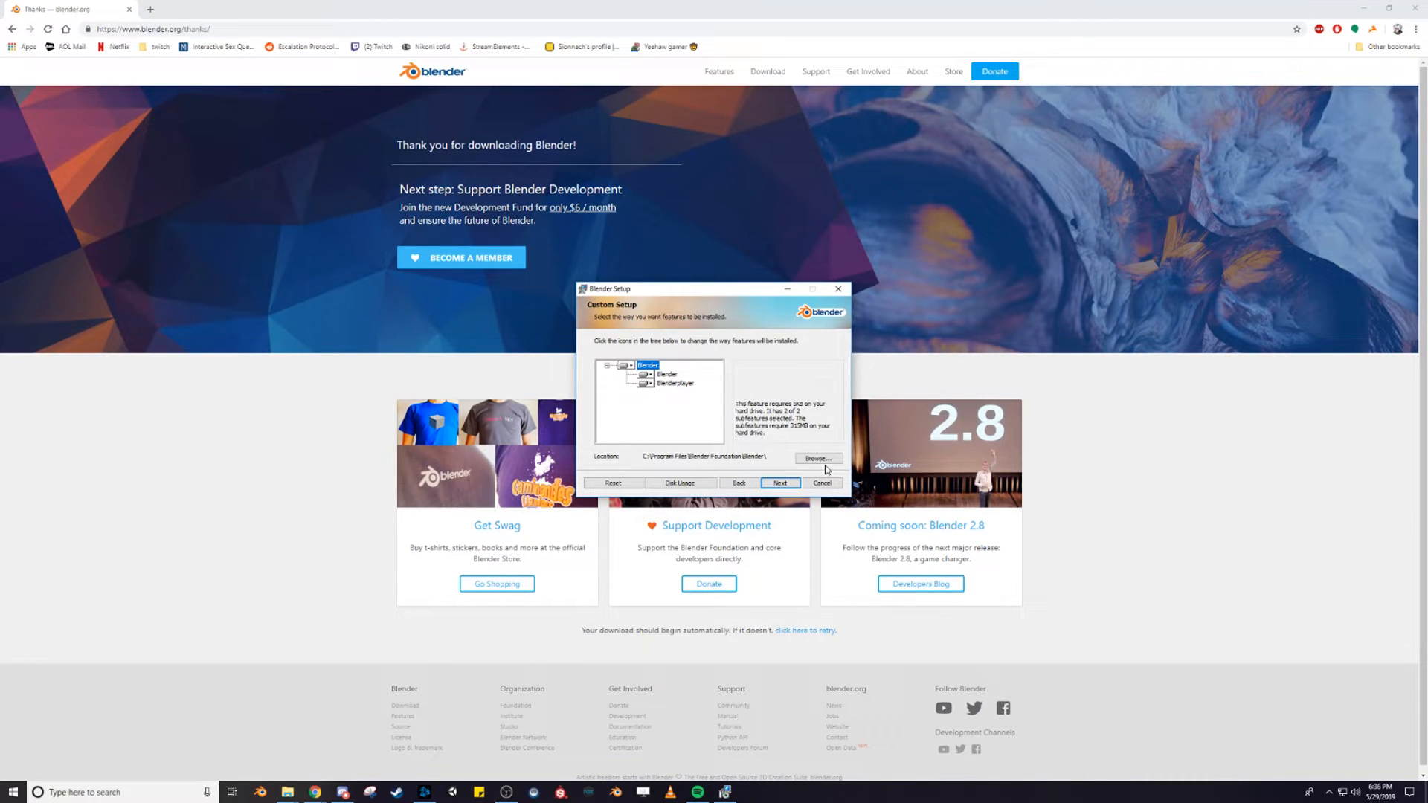
{"action": "left_click", "coordinate": [781, 484]}
{"action": "left_click", "coordinate": [789, 484]}
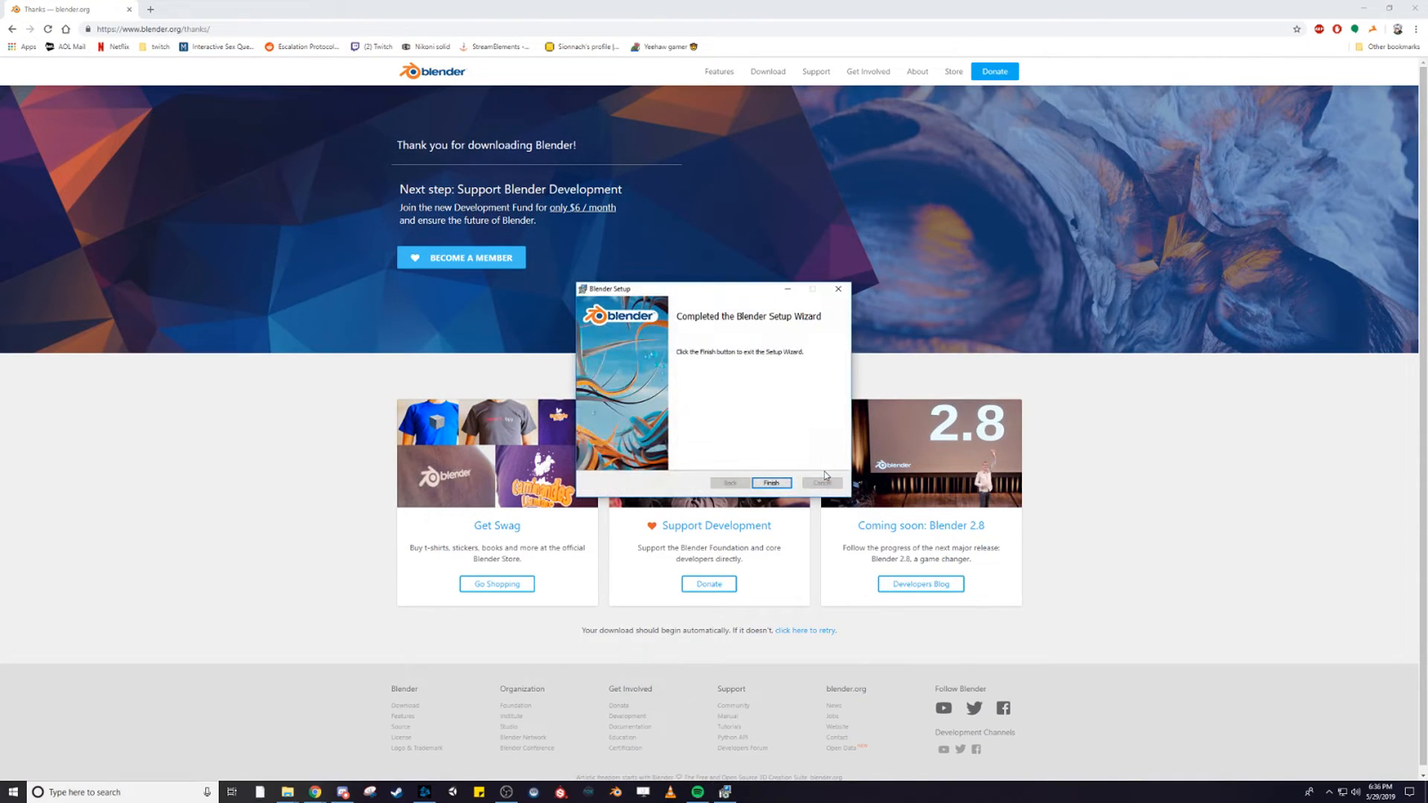
{"action": "left_click", "coordinate": [771, 483]}
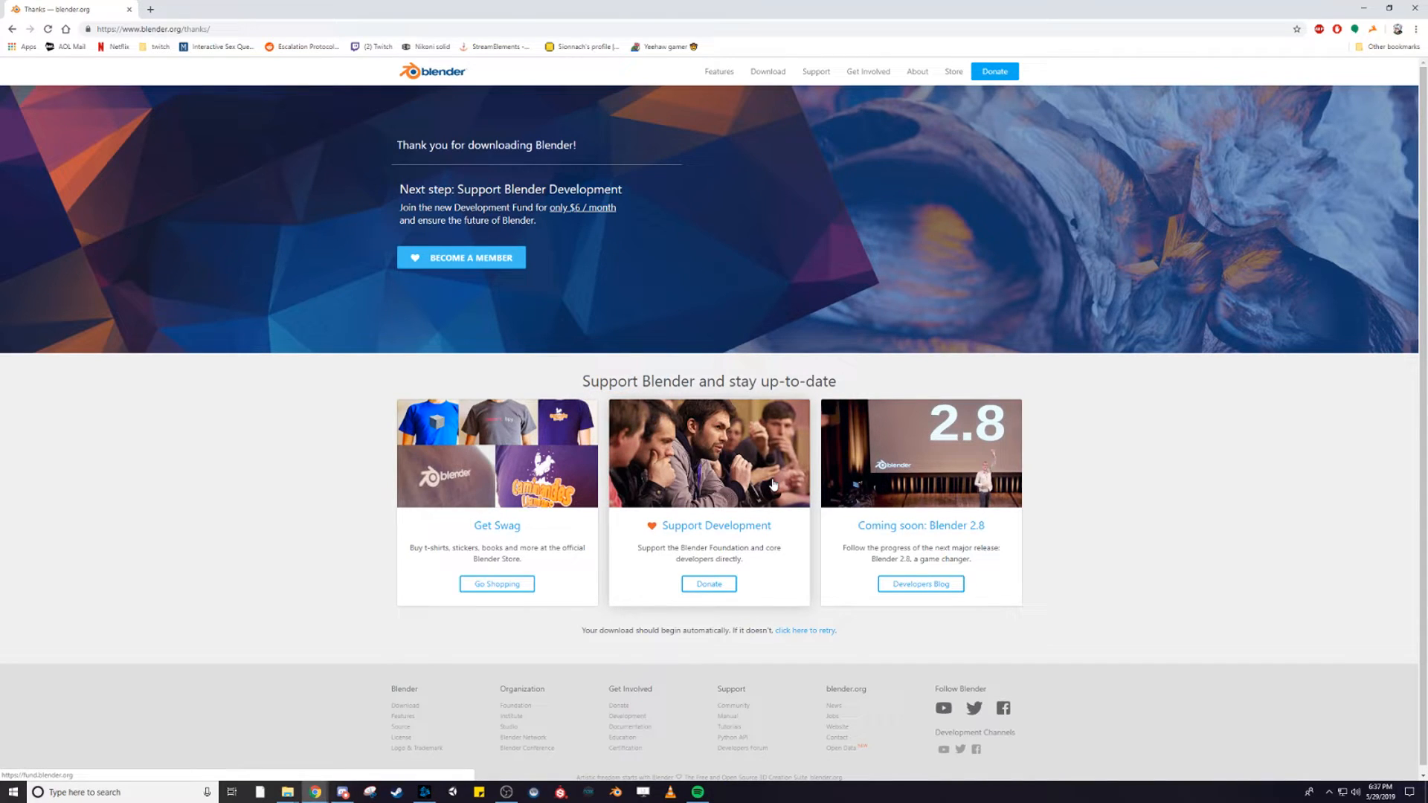
Switch to Discord and download the Cats Blender Plugin zip from the GitHub page linked in the essential channel
{"action": "left_click", "coordinate": [342, 793]}
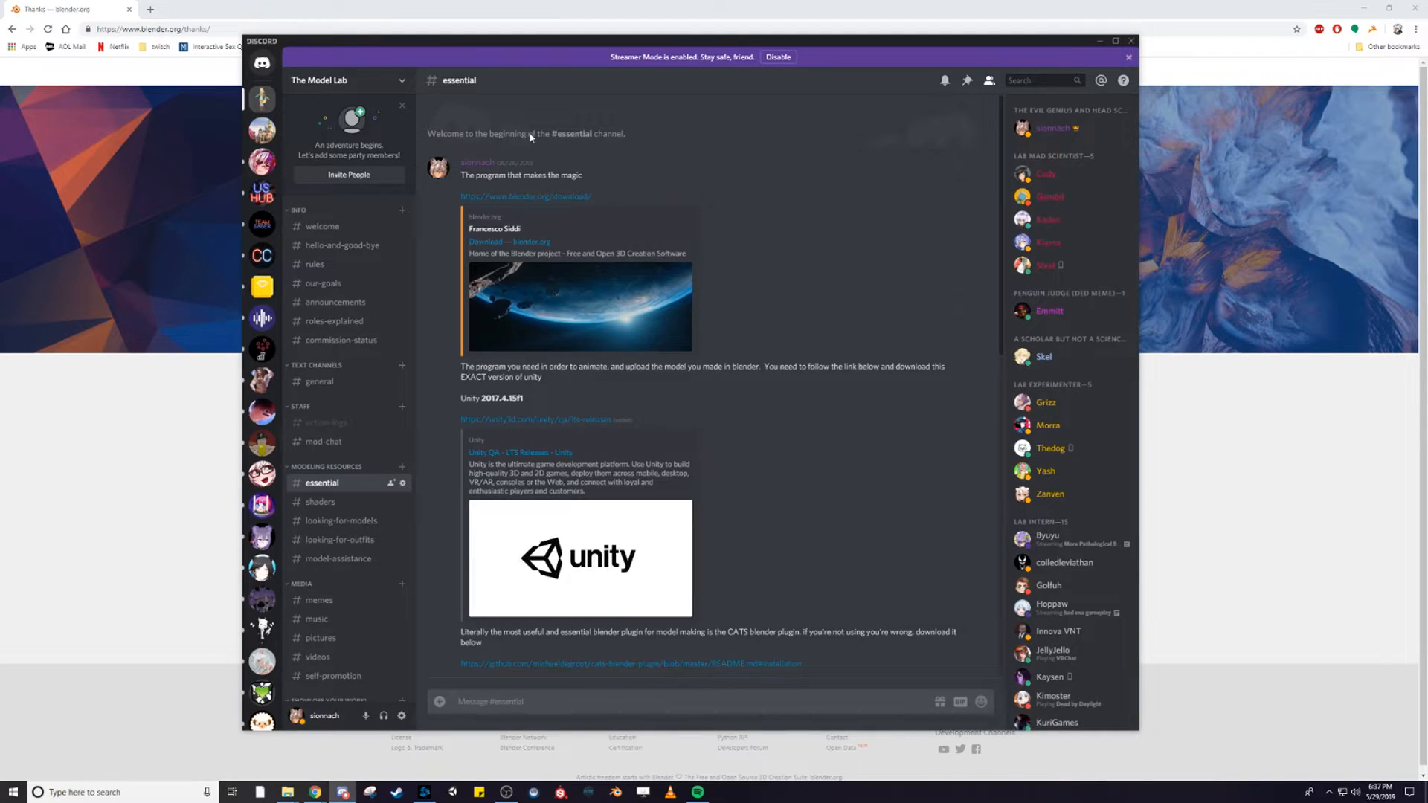
{"action": "scroll", "coordinate": [584, 195], "scroll_direction": "down", "scroll_amount": 3}
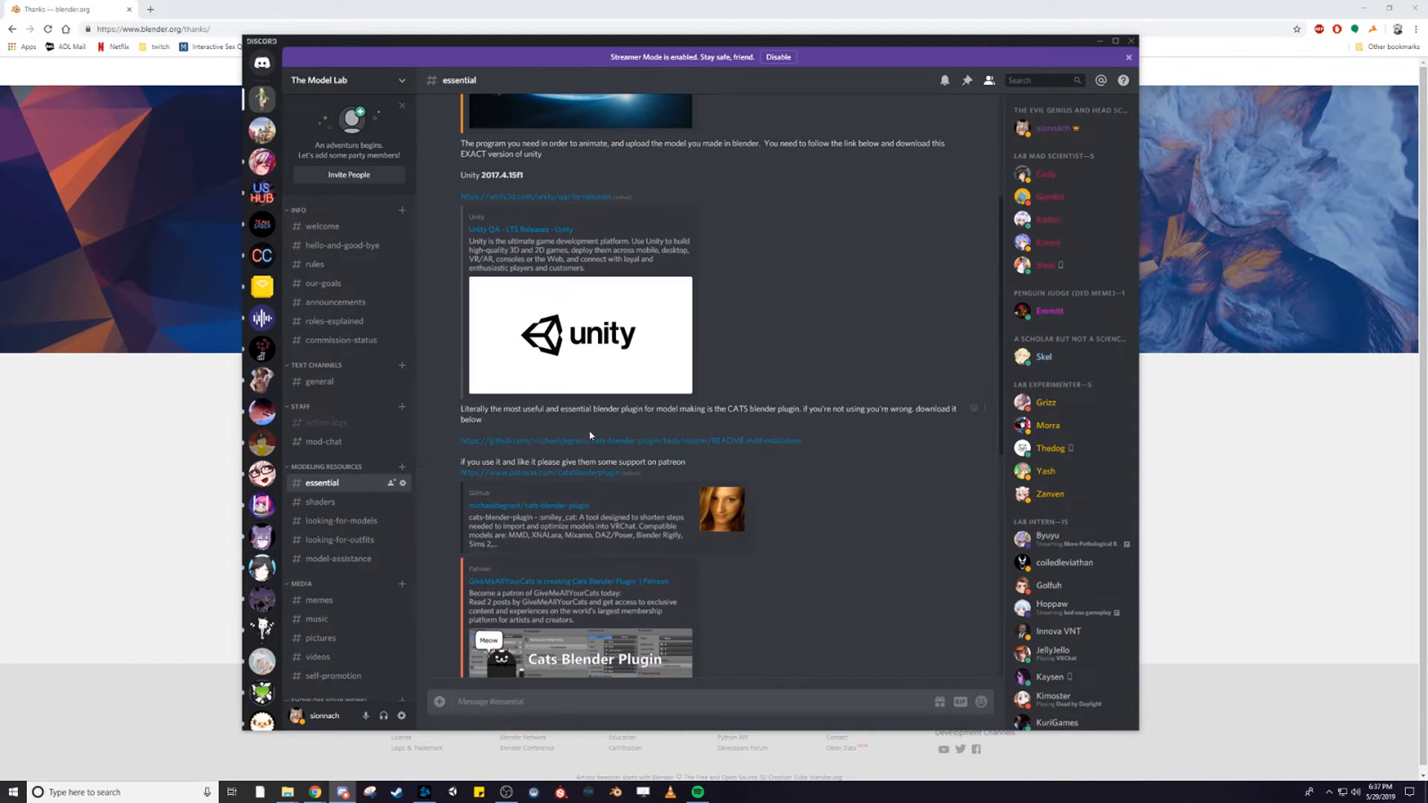
{"action": "left_click", "coordinate": [616, 442]}
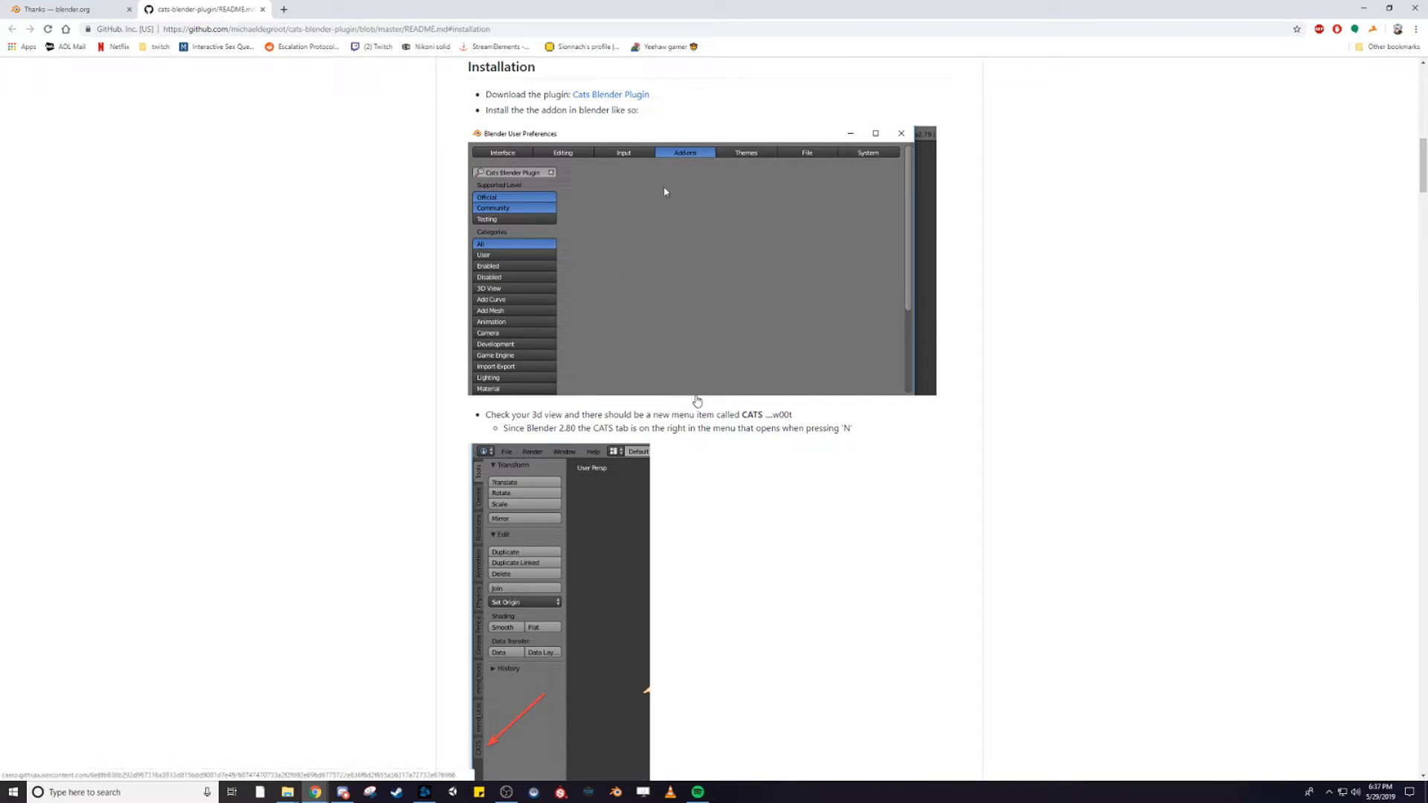
{"action": "left_click", "coordinate": [618, 100]}
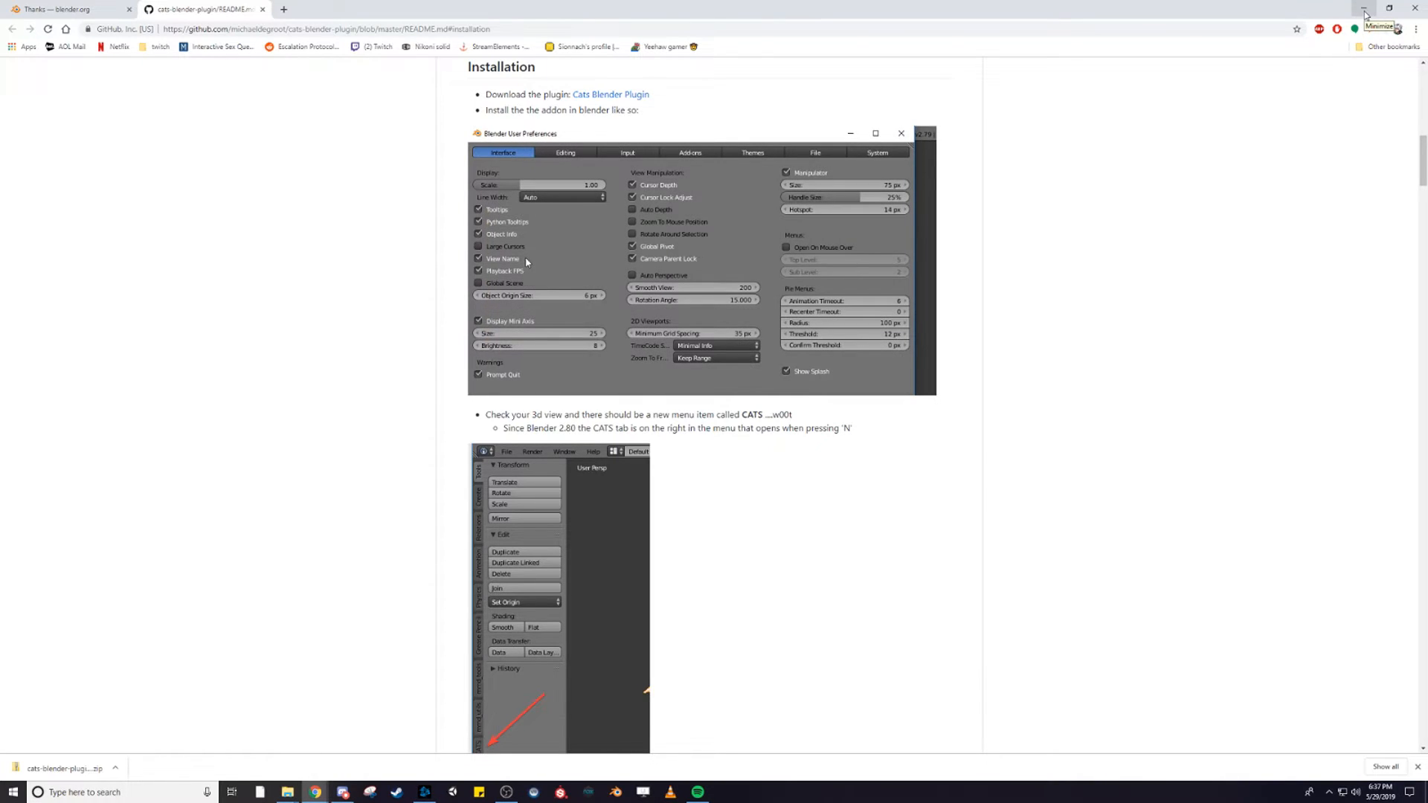
Move the Blender shortcut to a clearer spot on the desktop and launch Blender, dismissing its splash screen
{"action": "left_click", "coordinate": [1364, 9]}
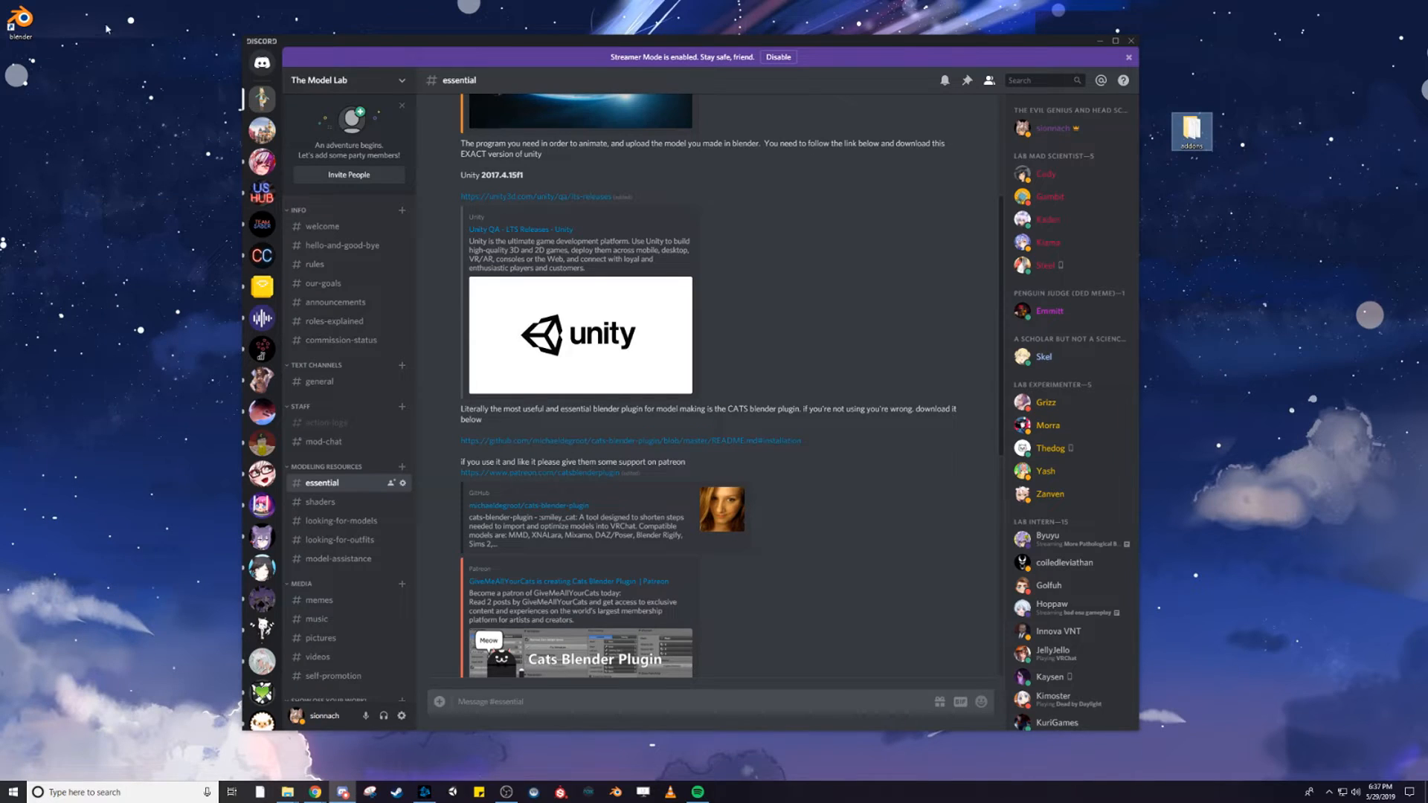
{"action": "left_click", "coordinate": [15, 22]}
{"action": "left_click_drag", "start_coordinate": [21, 23], "coordinate": [175, 313]}
{"action": "double_click", "coordinate": [190, 297]}
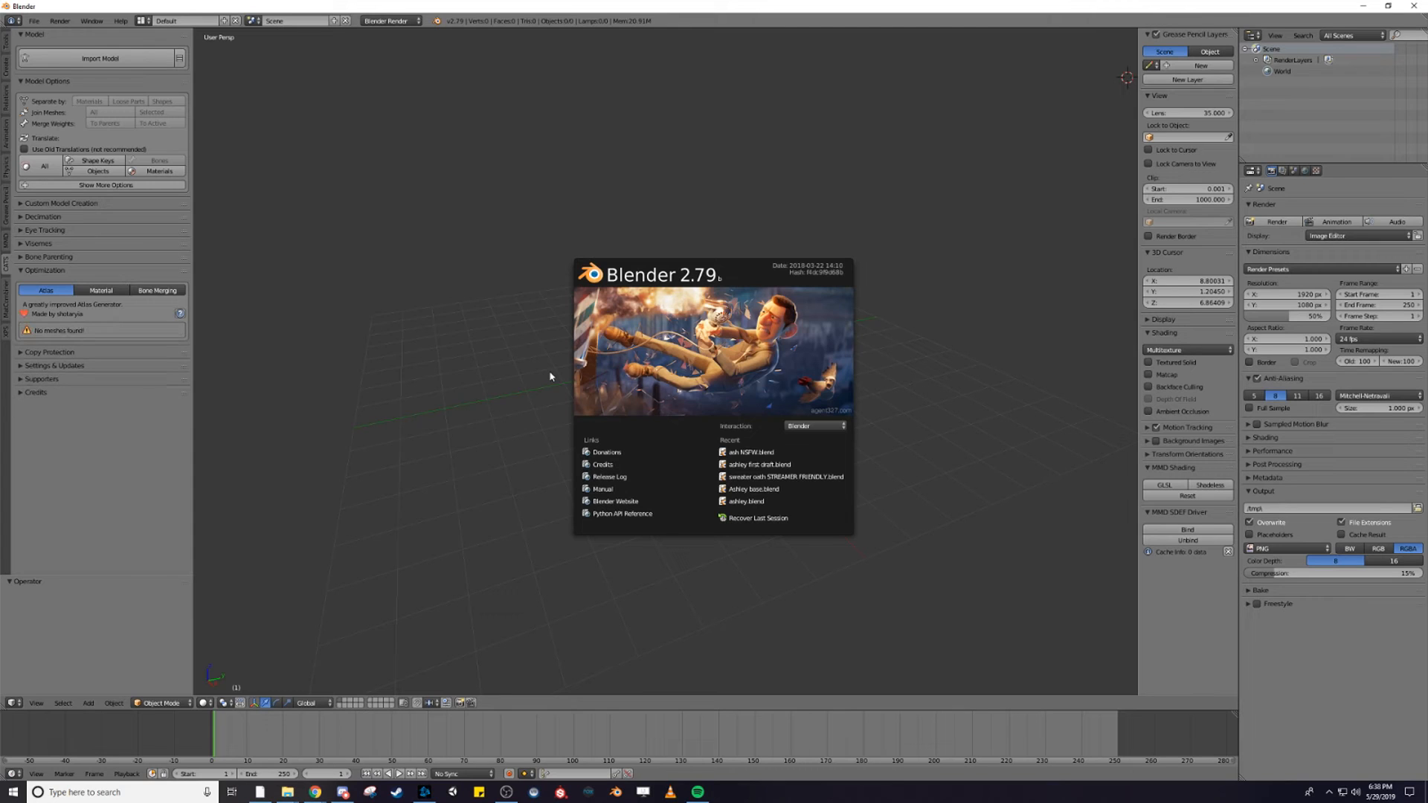
{"action": "left_click", "coordinate": [550, 377]}
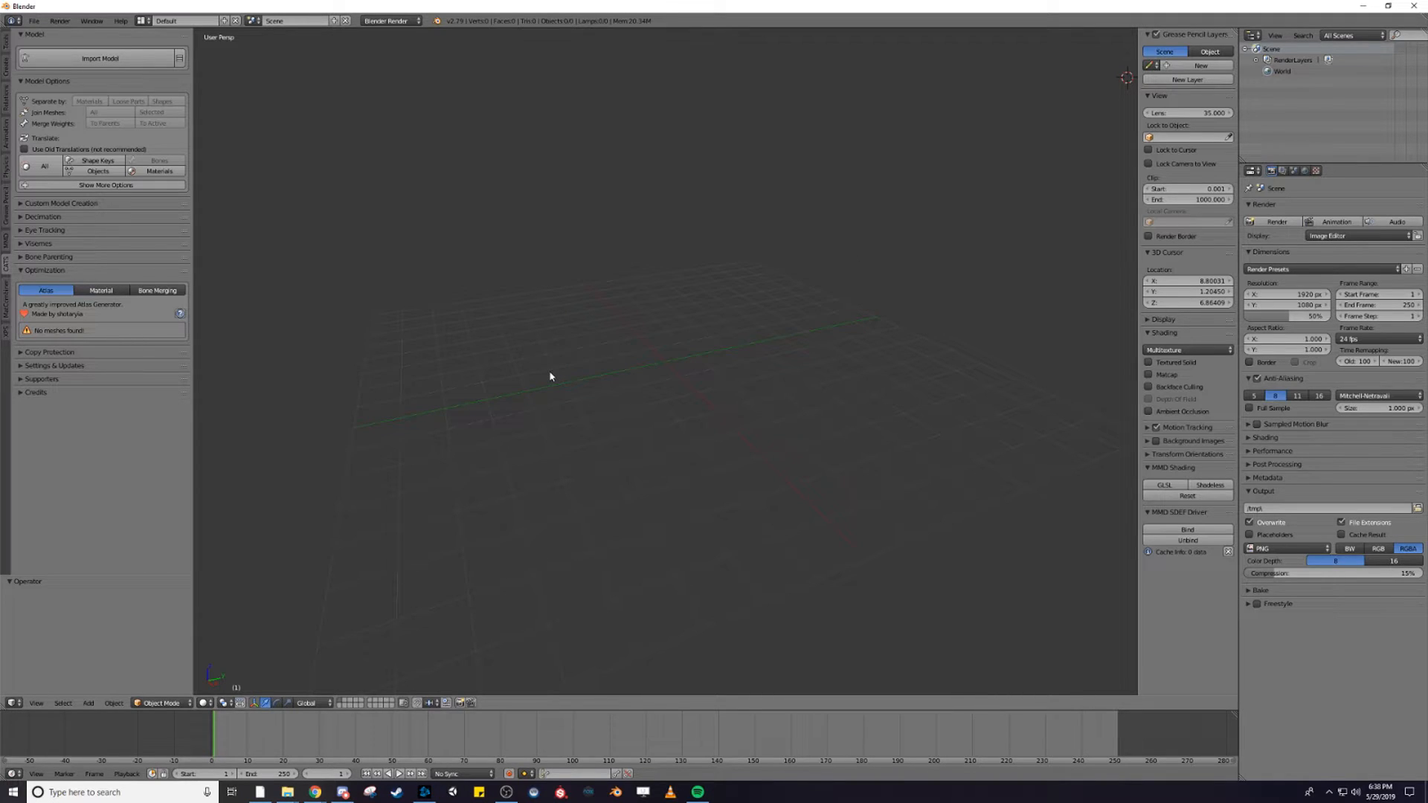
Install the cats-blender-plugin-master.zip add-on from the Downloads folder through the user preferences
{"action": "left_click", "coordinate": [34, 21]}
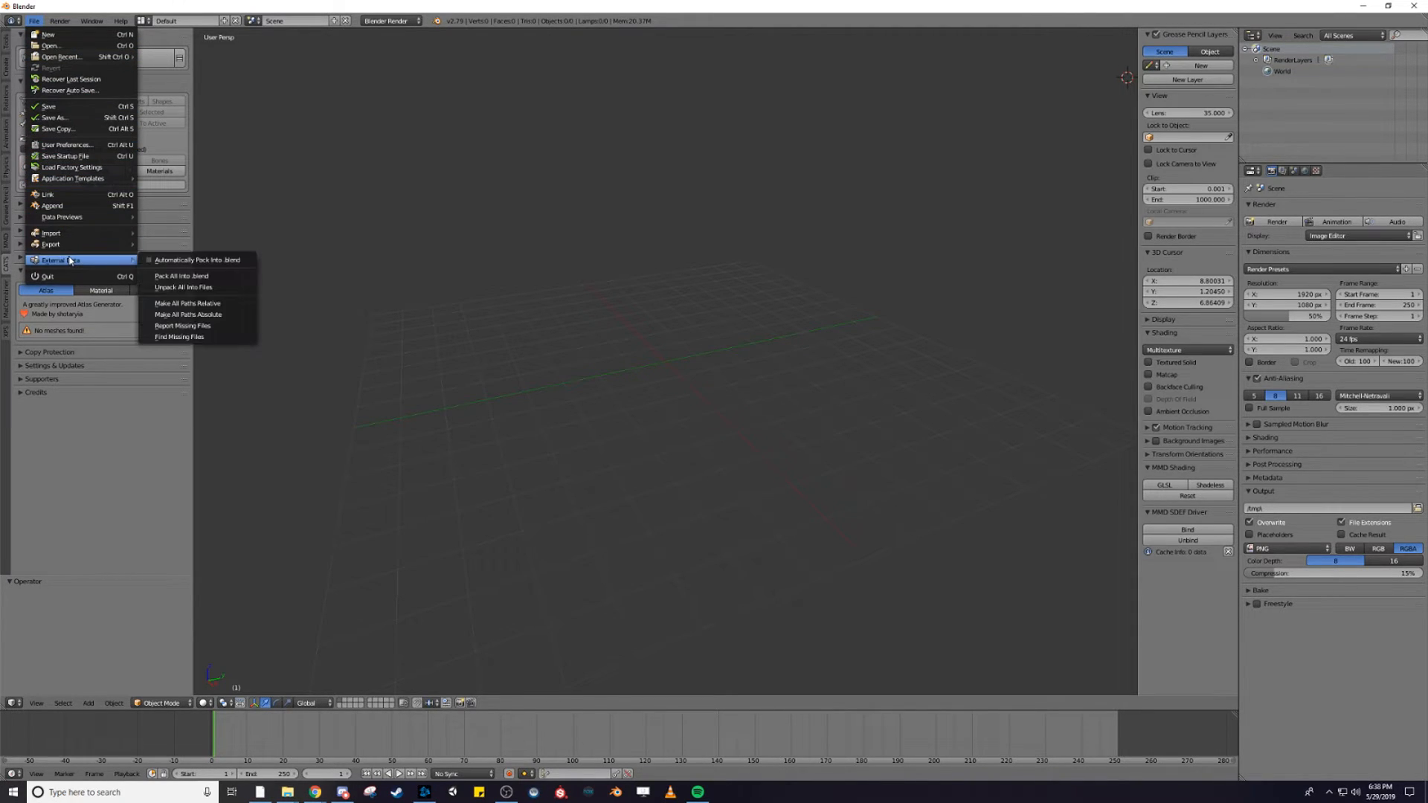
{"action": "mouse_move", "coordinate": [72, 183]}
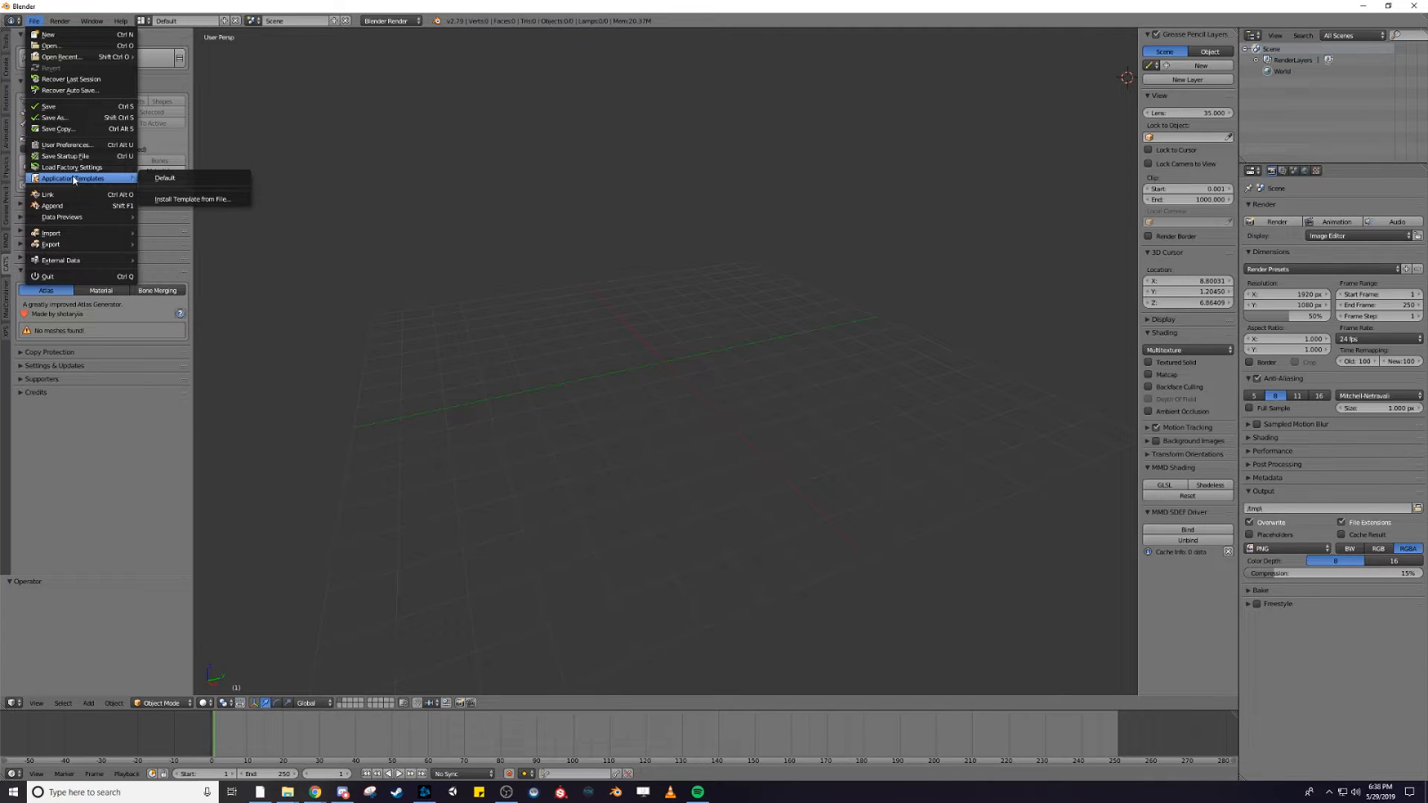
{"action": "left_click", "coordinate": [67, 145]}
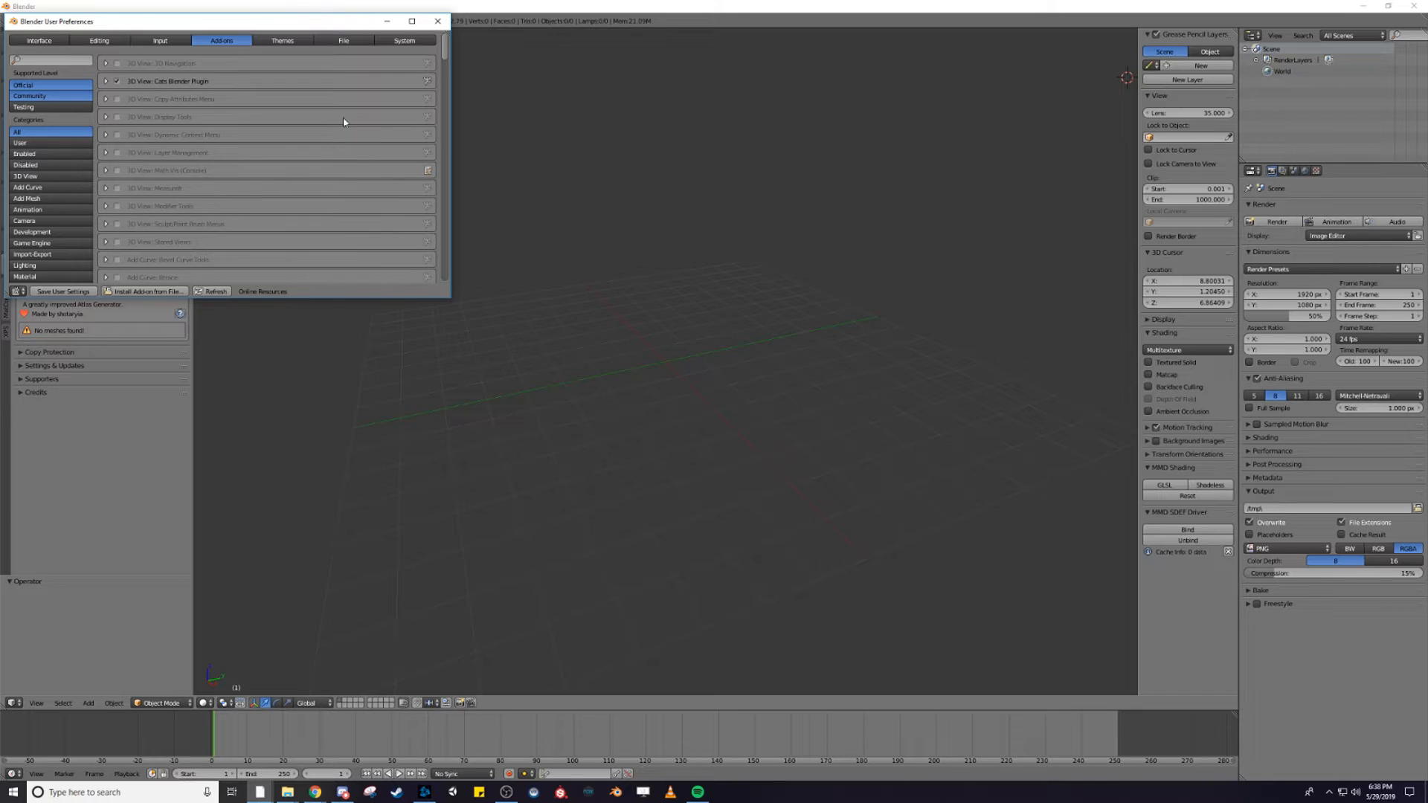
{"action": "left_click", "coordinate": [156, 292]}
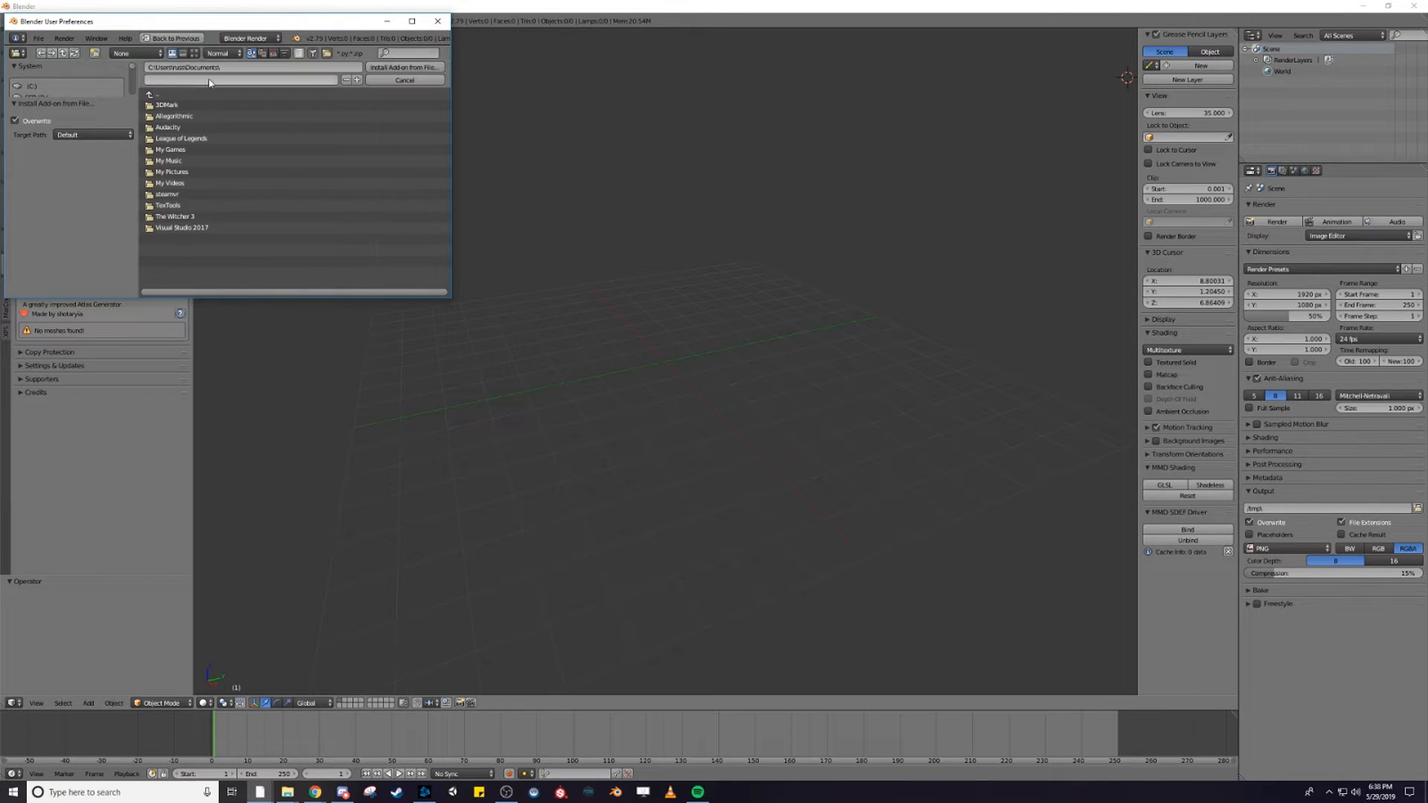
{"action": "left_click_drag", "start_coordinate": [97, 102], "coordinate": [67, 266]}
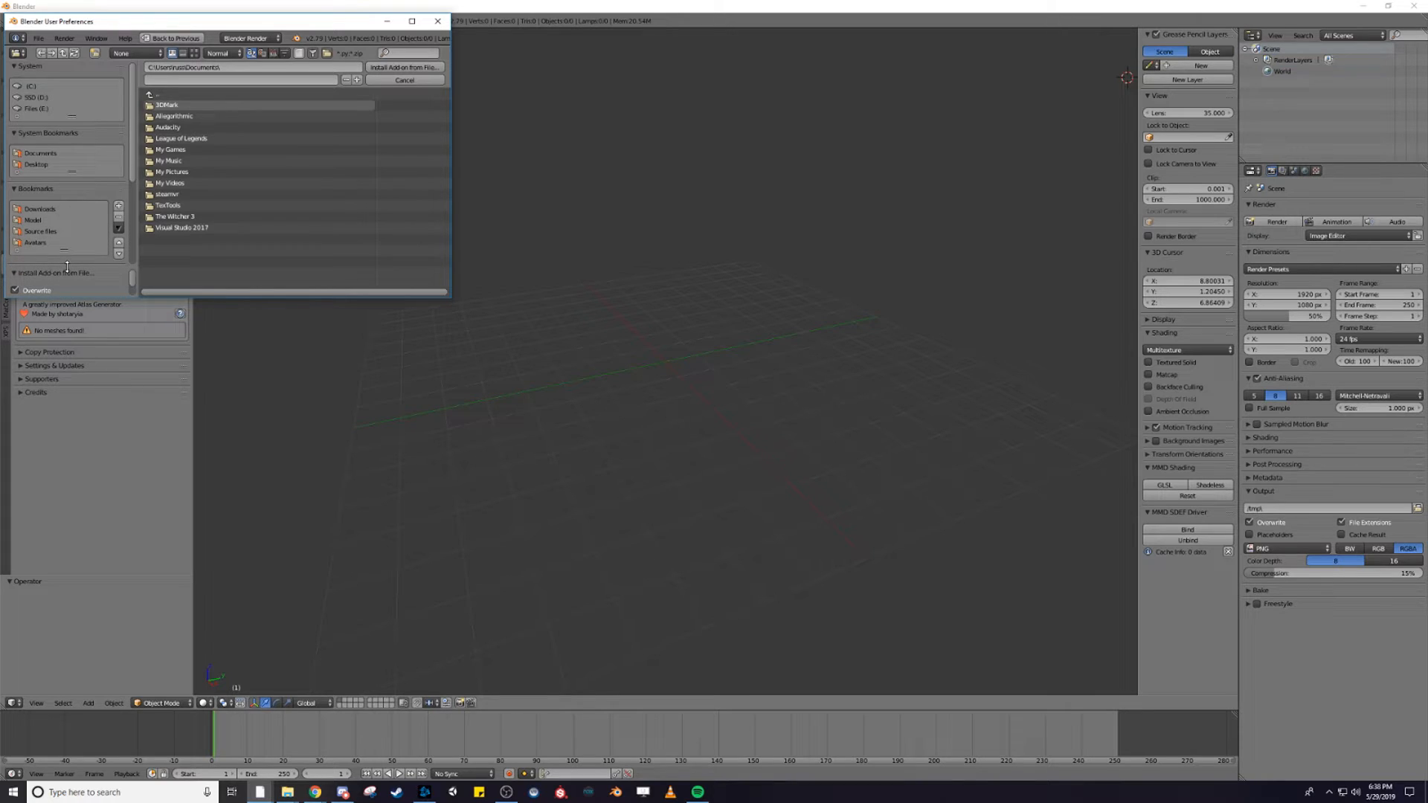
{"action": "left_click", "coordinate": [43, 209]}
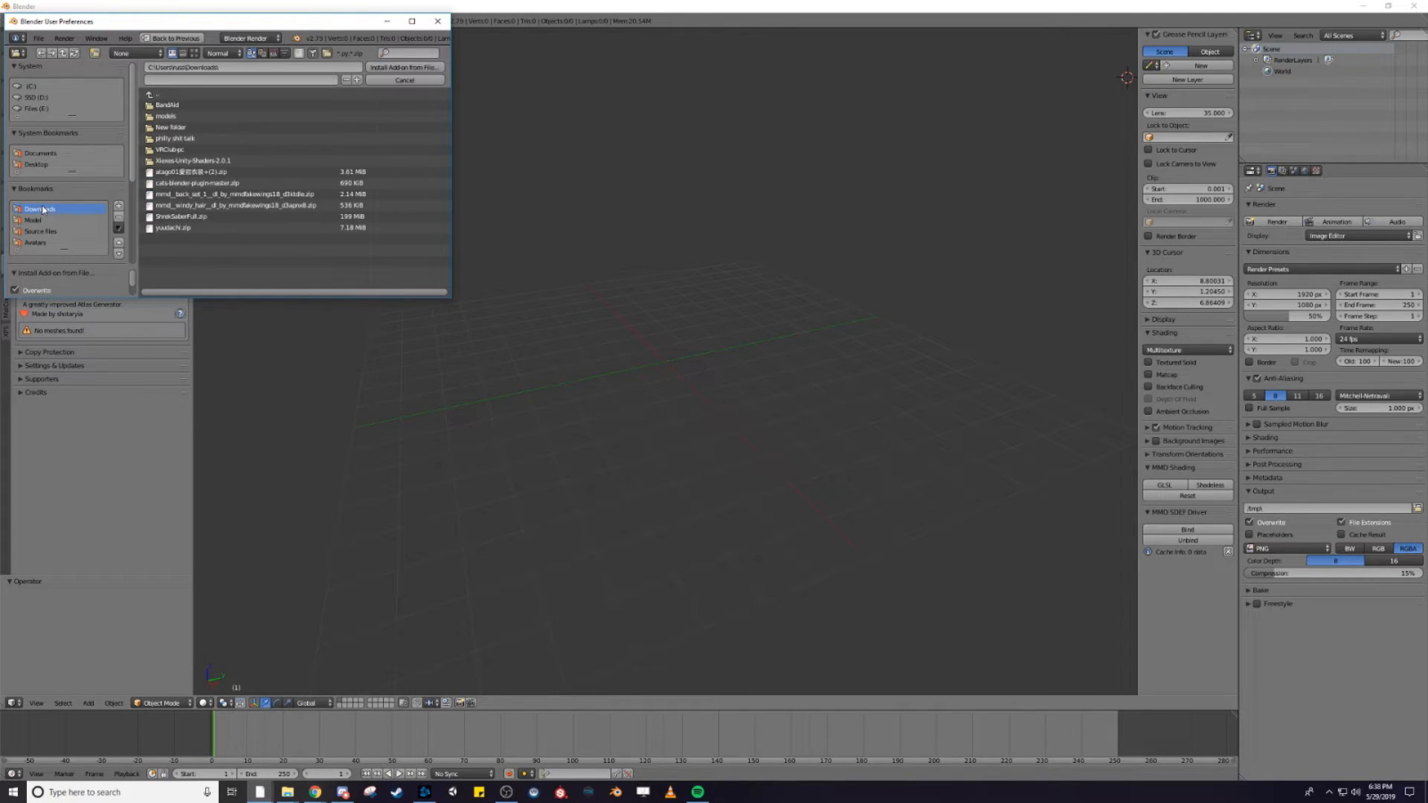
{"action": "left_click", "coordinate": [208, 184]}
{"action": "left_click", "coordinate": [411, 68]}
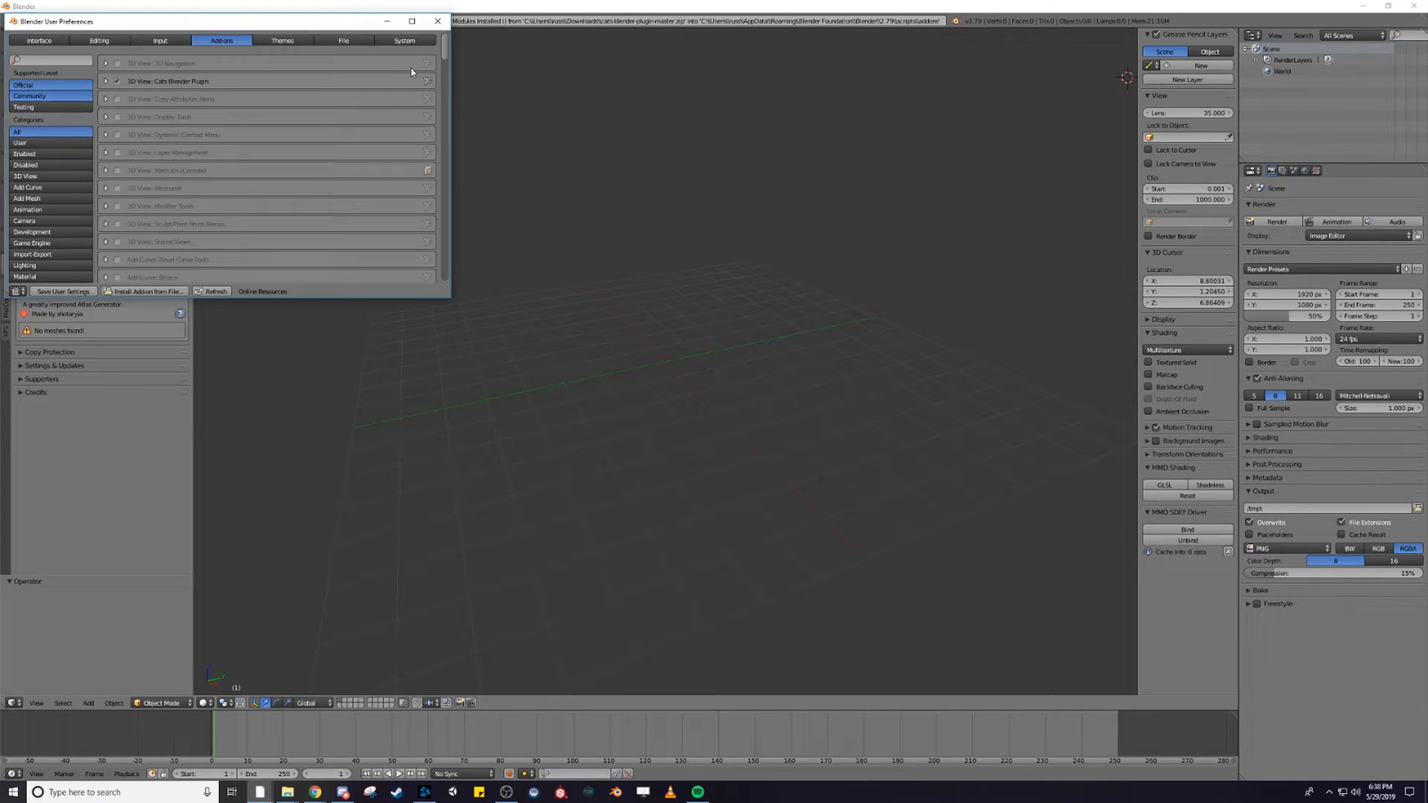
Switch the Cats Blender Plugin add-on off and back on, and close the user preferences
{"action": "left_click", "coordinate": [105, 82]}
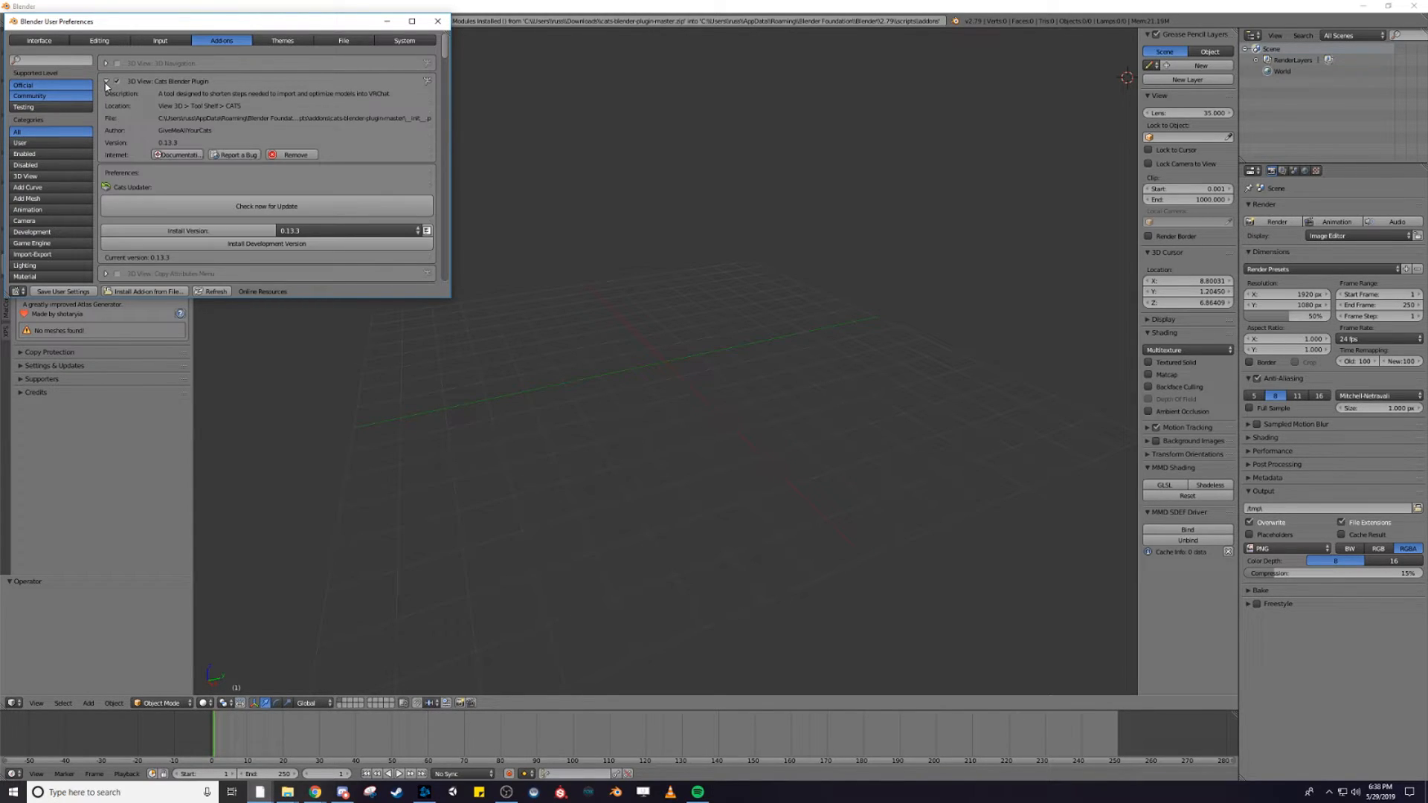
{"action": "left_click", "coordinate": [117, 84]}
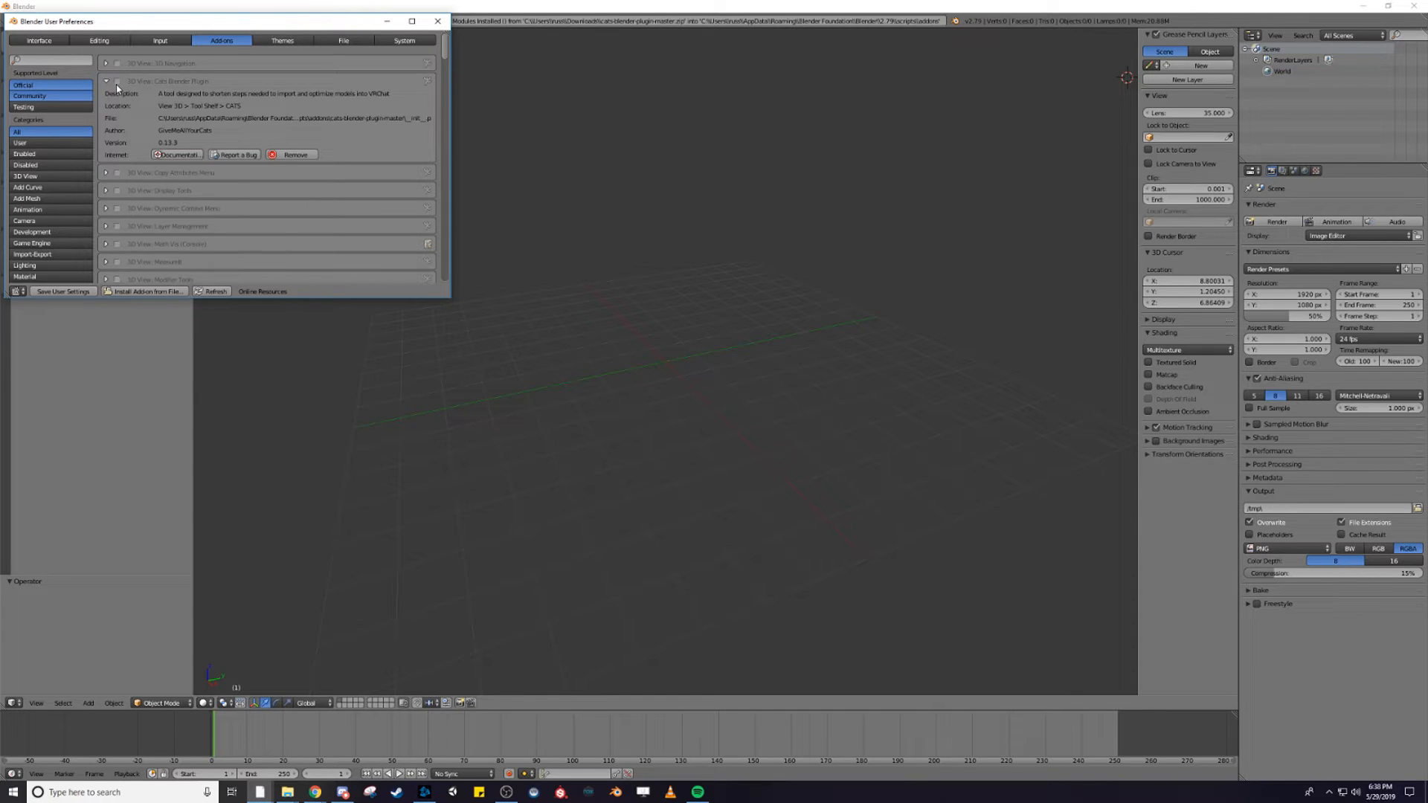
{"action": "left_click", "coordinate": [116, 81]}
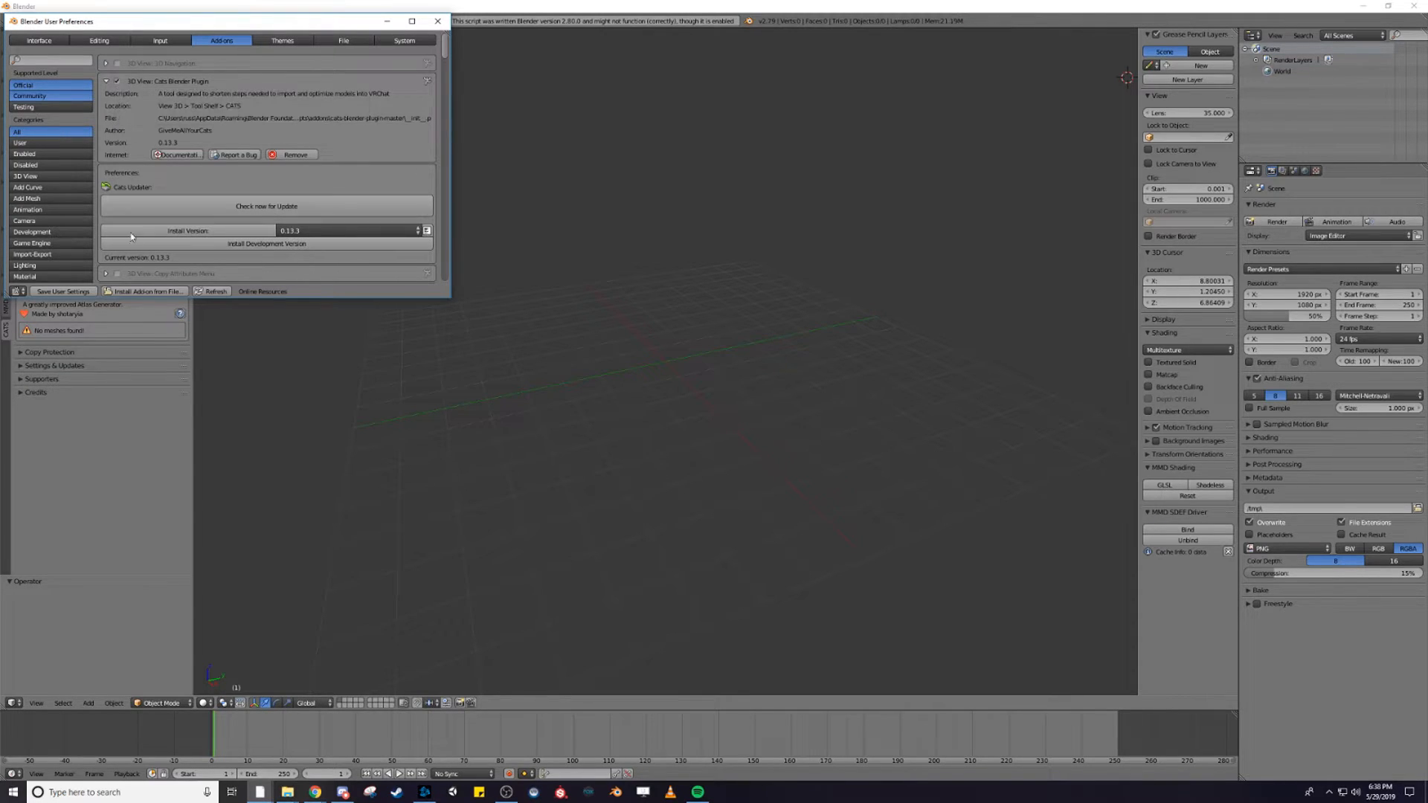
{"action": "left_click", "coordinate": [438, 22]}
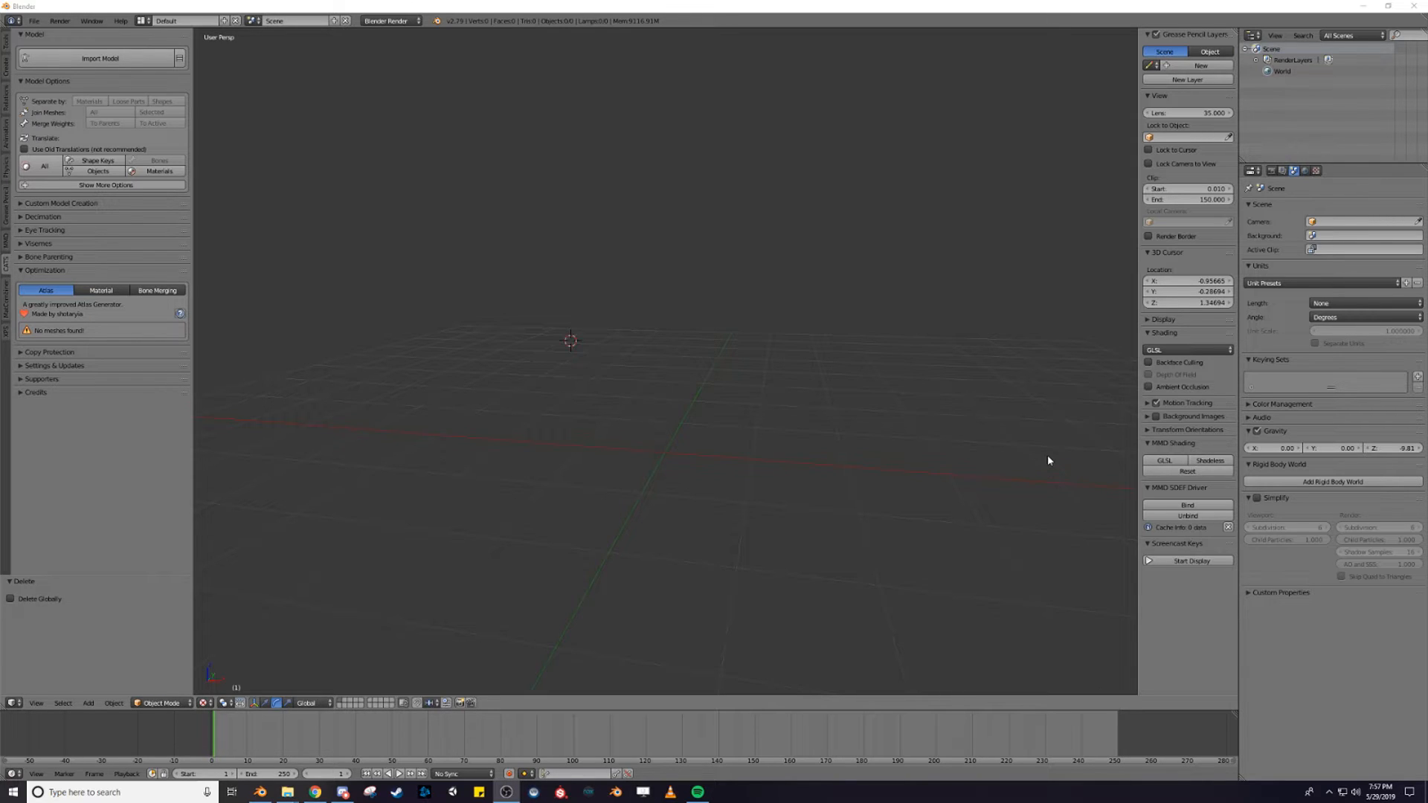
Import the model file LRS IA V2.45.pmx with the Cats plugin's model import
{"action": "left_click", "coordinate": [110, 59]}
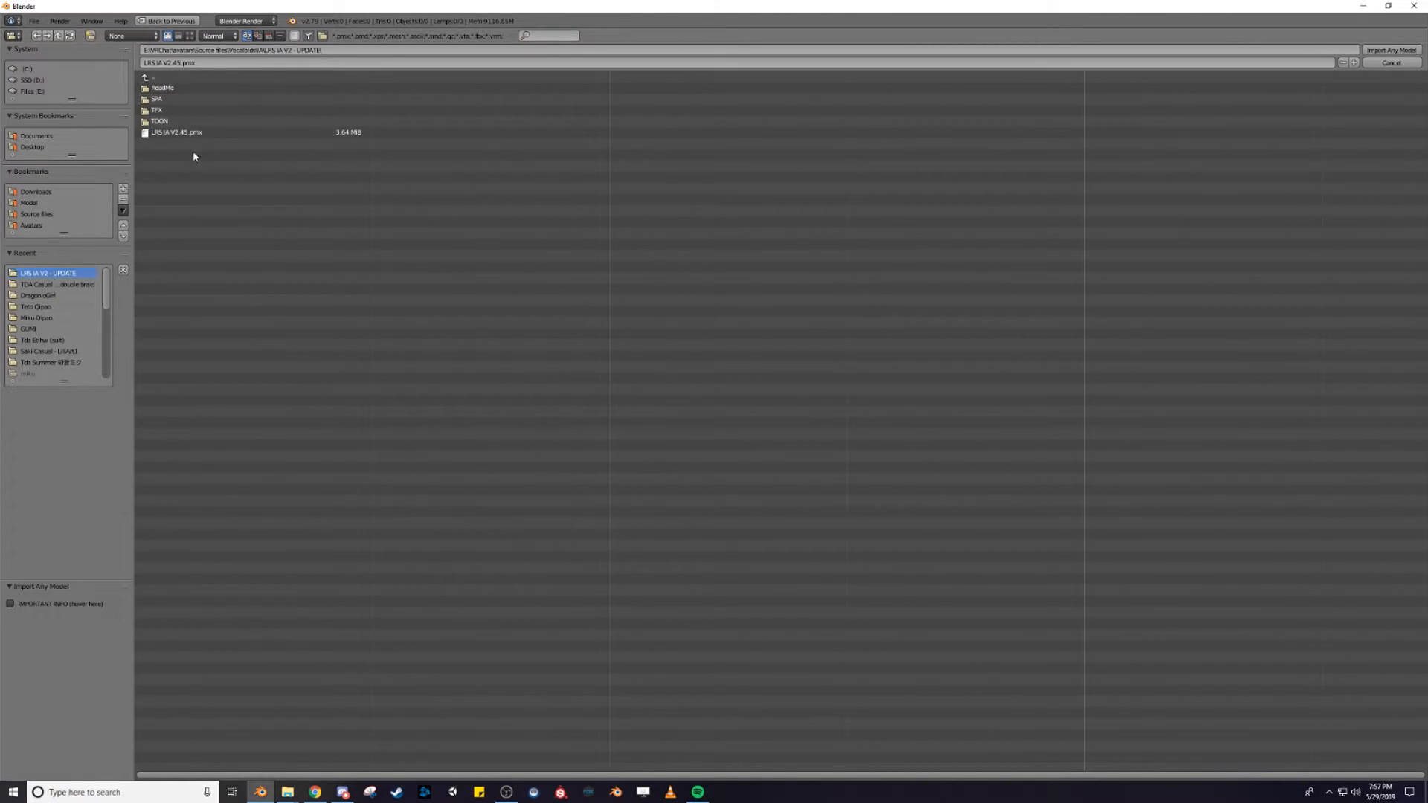
{"action": "left_click", "coordinate": [172, 134]}
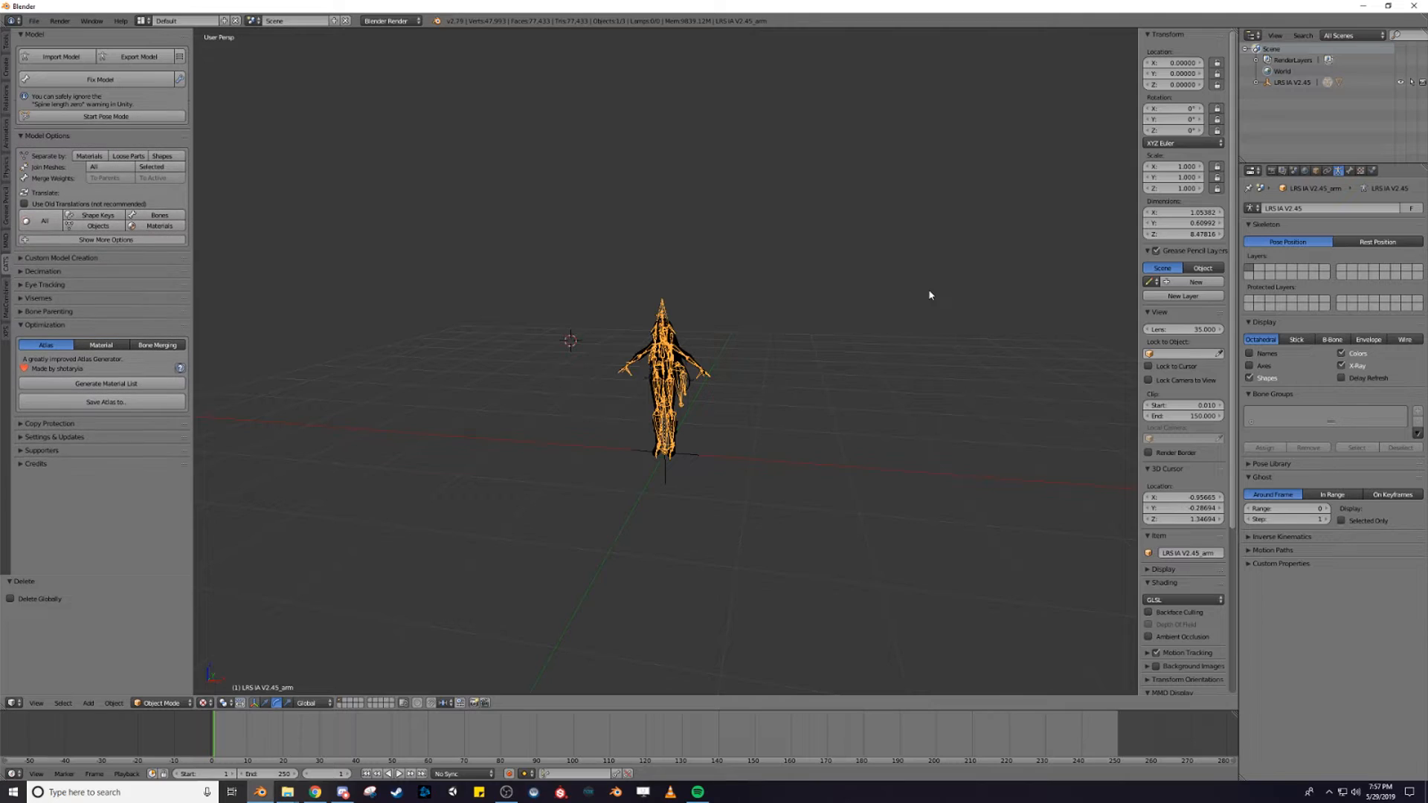
Review the Fix Model settings without changing them and run Fix Model on the imported character
{"action": "middle_click_drag", "start_coordinate": [811, 377], "coordinate": [695, 388]}
{"action": "scroll", "coordinate": [695, 389], "scroll_direction": "up", "scroll_amount": 4}
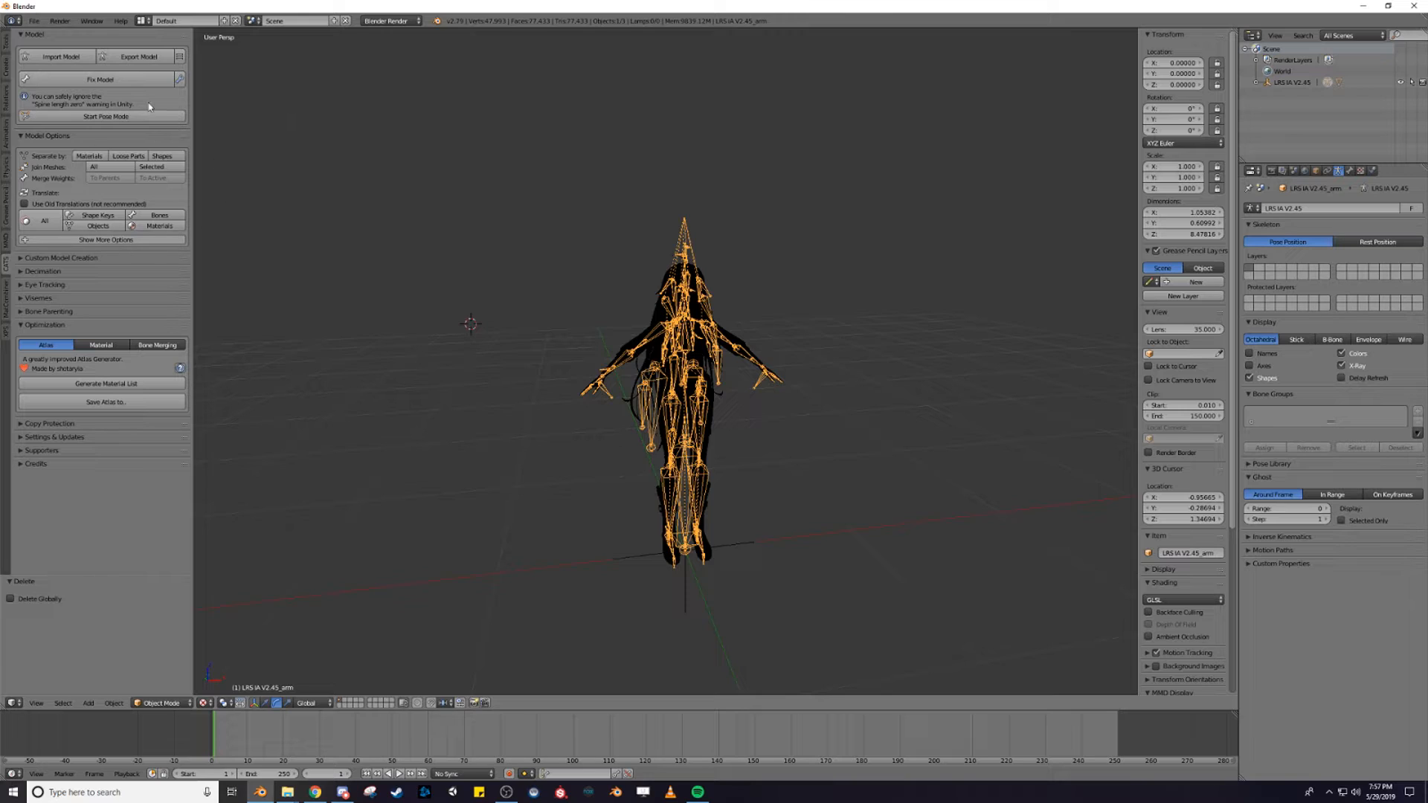
{"action": "left_click", "coordinate": [179, 79]}
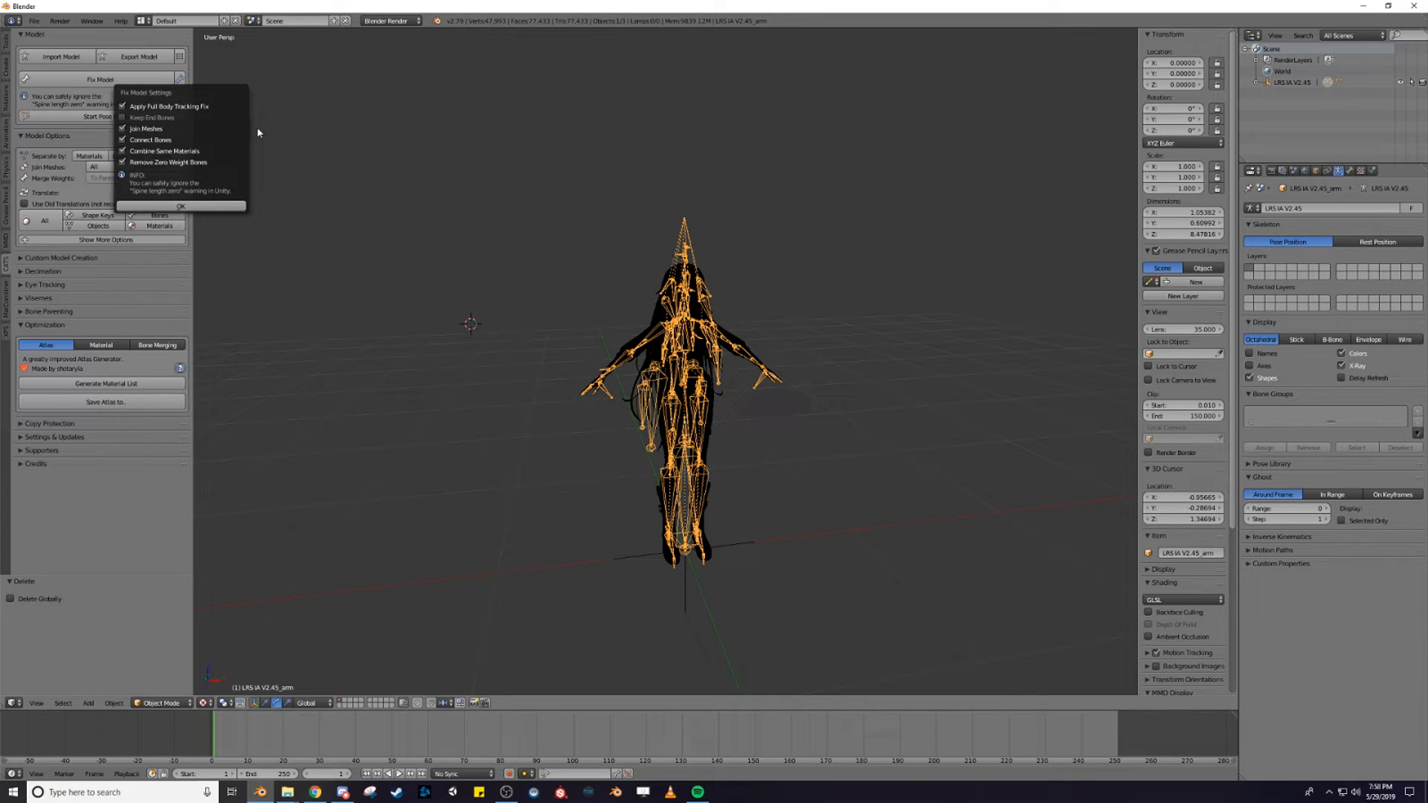
{"action": "left_click", "coordinate": [172, 208]}
{"action": "left_click", "coordinate": [113, 81]}
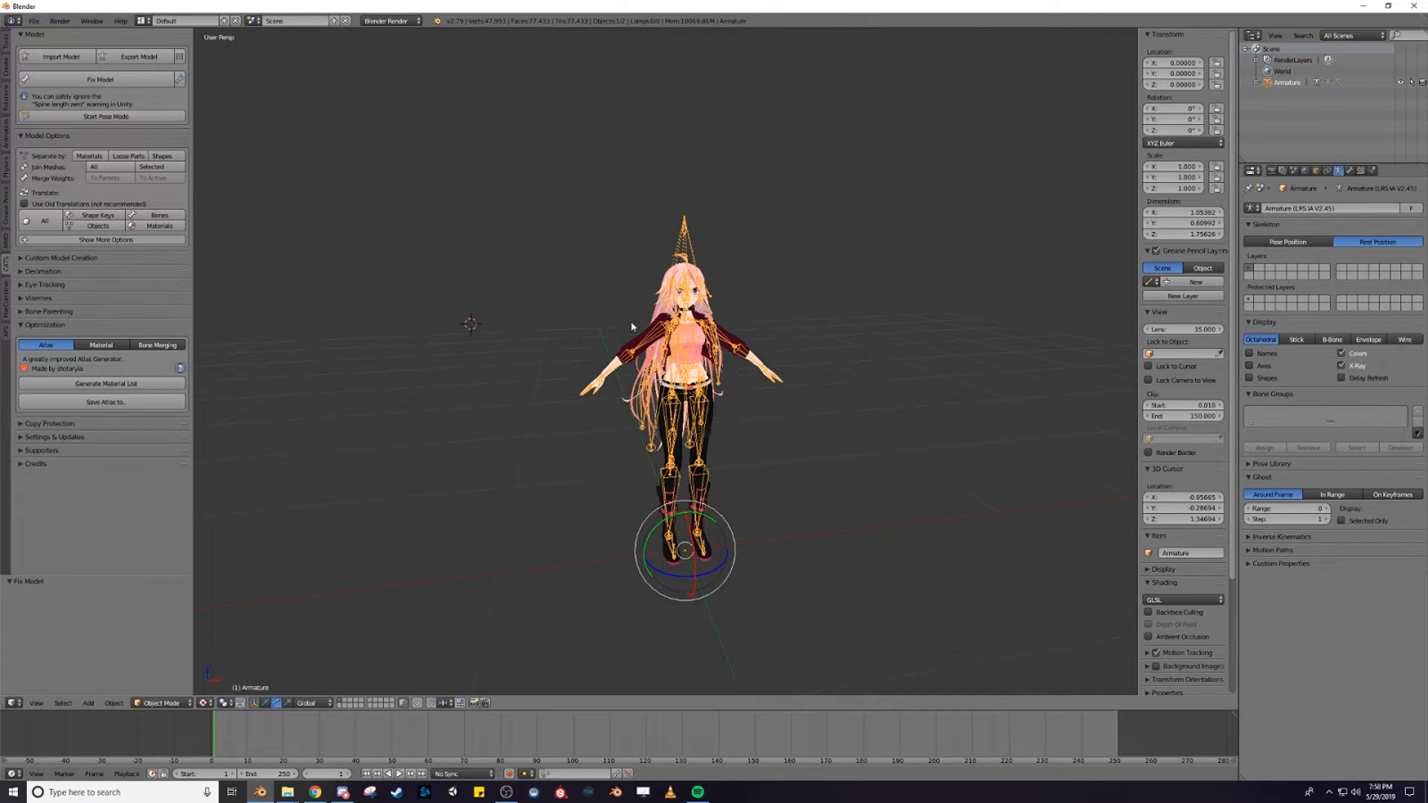
Inspect the fixed character from several angles and hide its armature in the 3D view
{"action": "scroll", "coordinate": [761, 555], "scroll_direction": "up", "scroll_amount": 5}
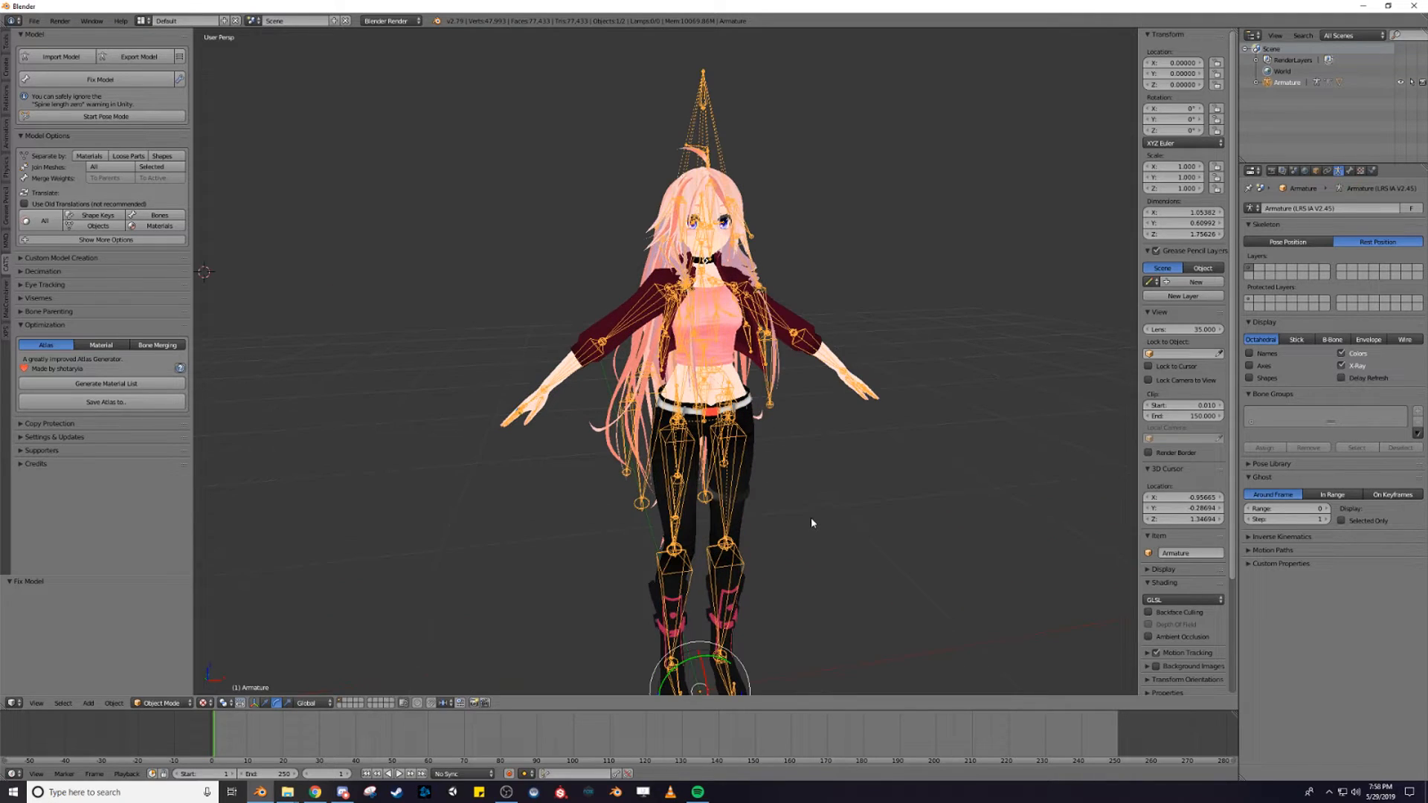
{"action": "mouse_move", "coordinate": [754, 519]}
{"action": "middle_mouse_down"}
{"action": "mouse_move", "coordinate": [807, 526]}
{"action": "mouse_move", "coordinate": [731, 519]}
{"action": "middle_mouse_up"}
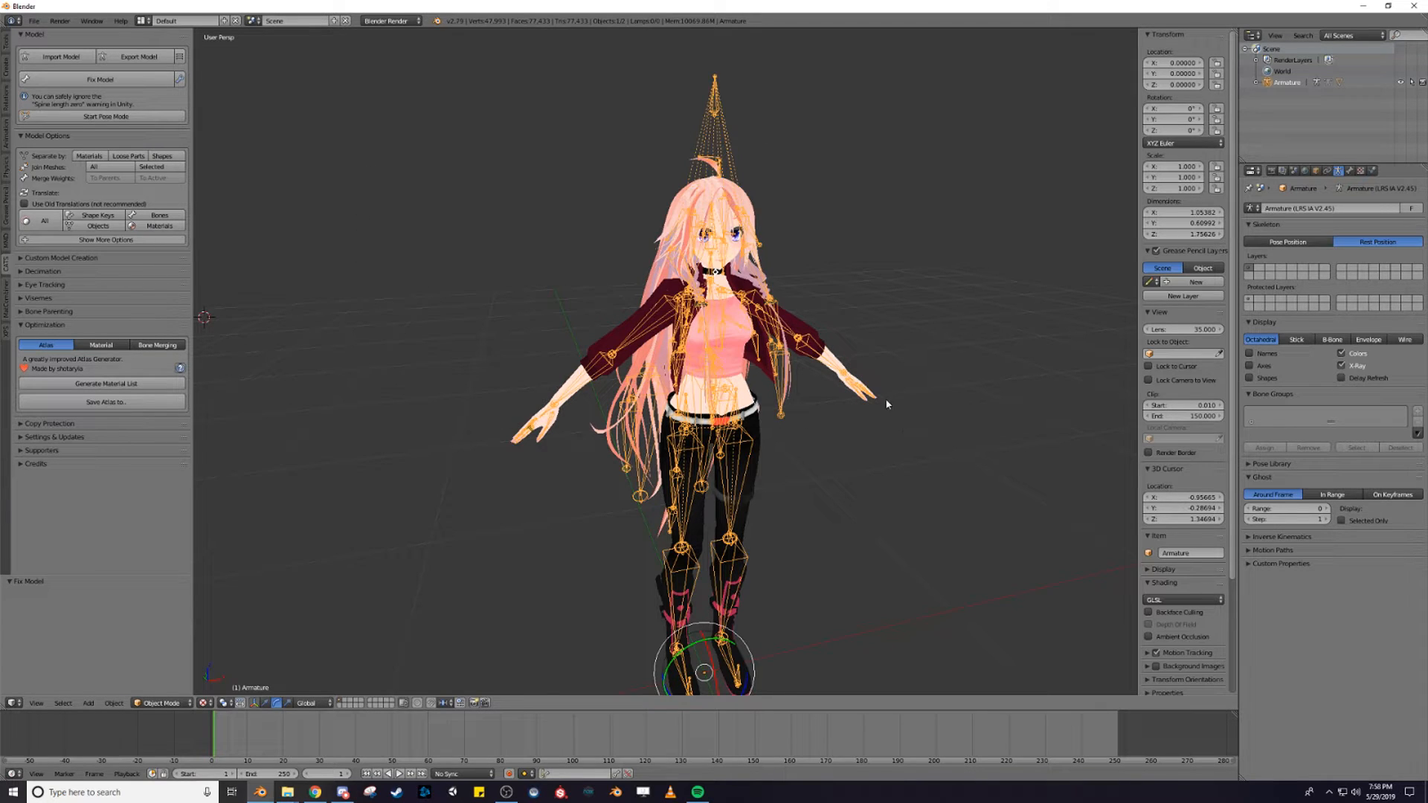
{"action": "middle_click_drag", "start_coordinate": [747, 356], "coordinate": [712, 339]}
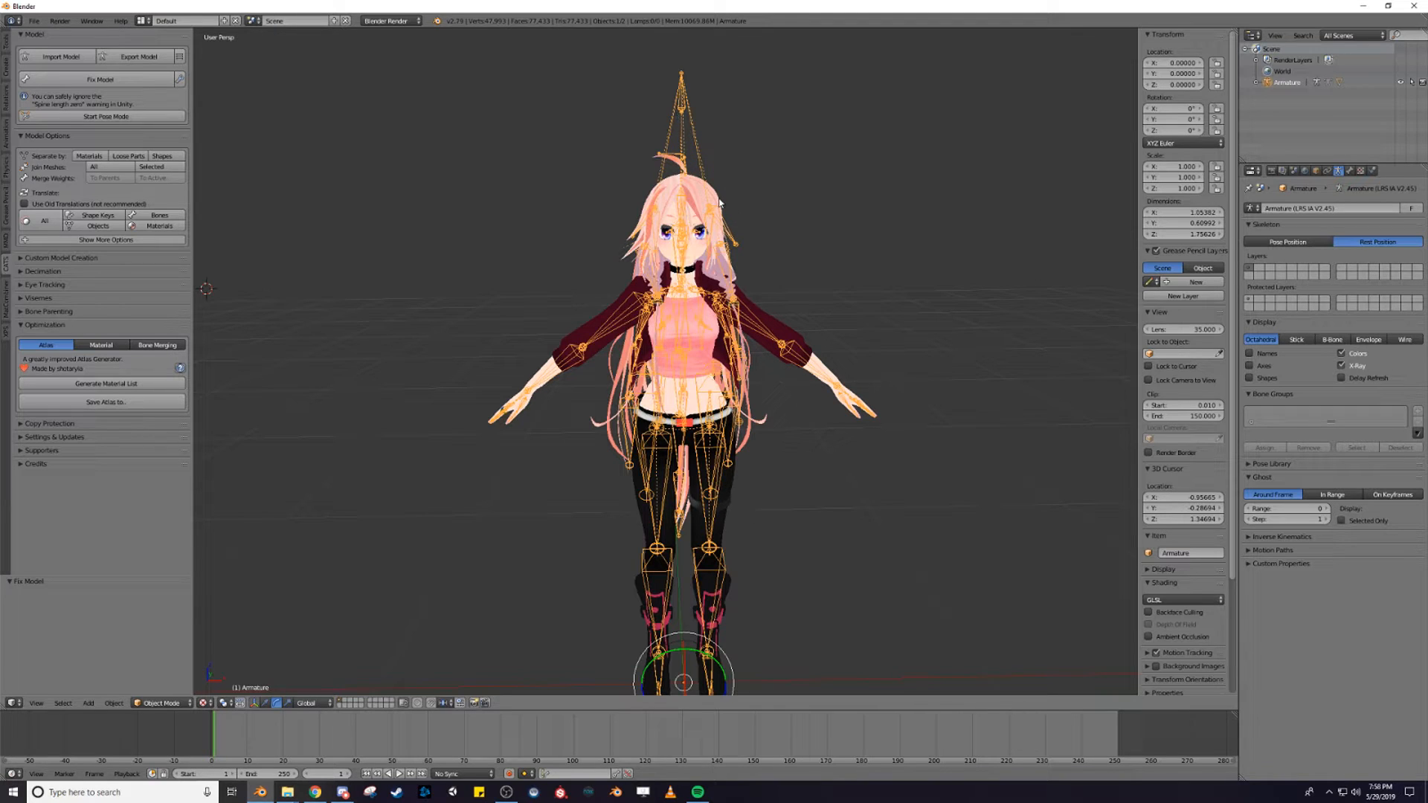
{"action": "middle_click_drag", "start_coordinate": [806, 251], "coordinate": [775, 251]}
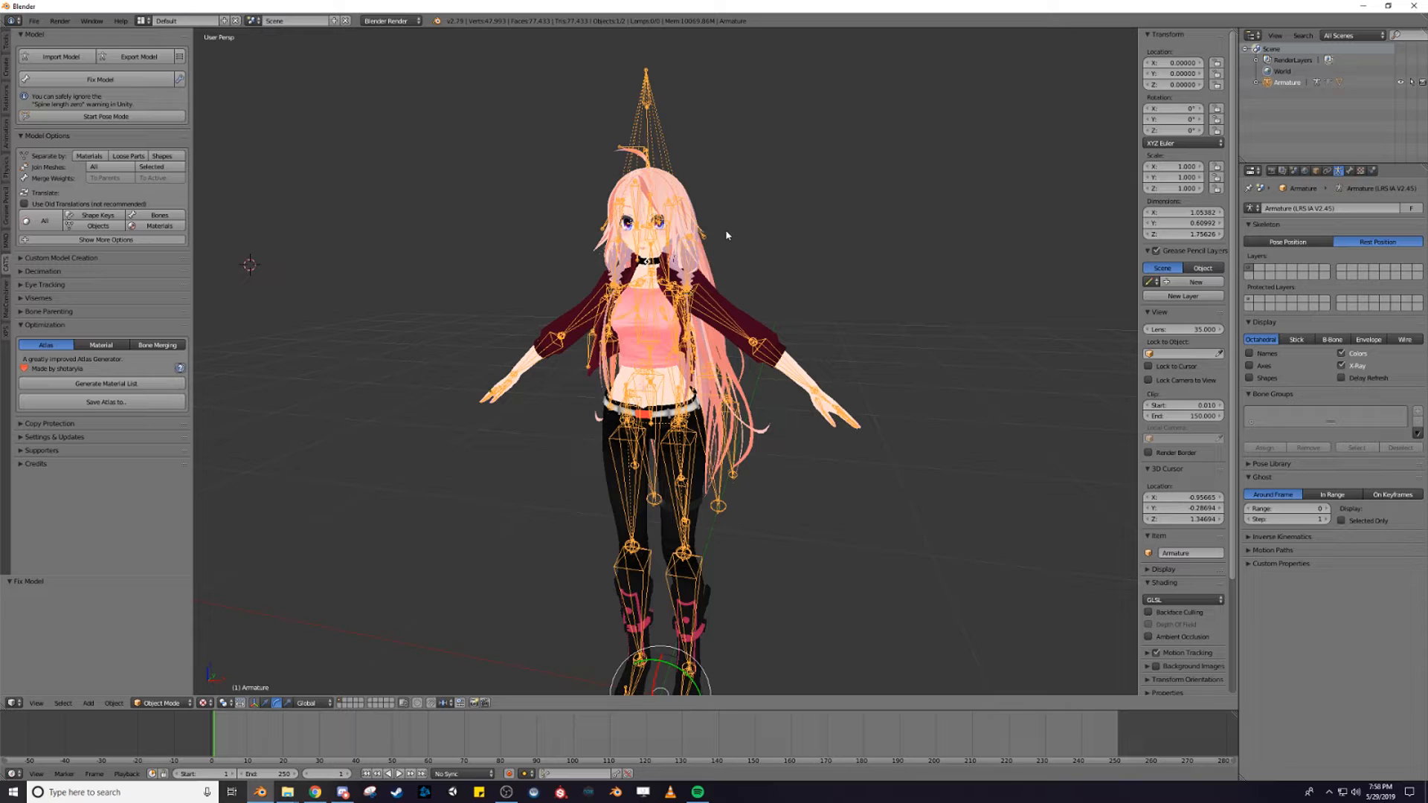
{"action": "key", "text": "h"}
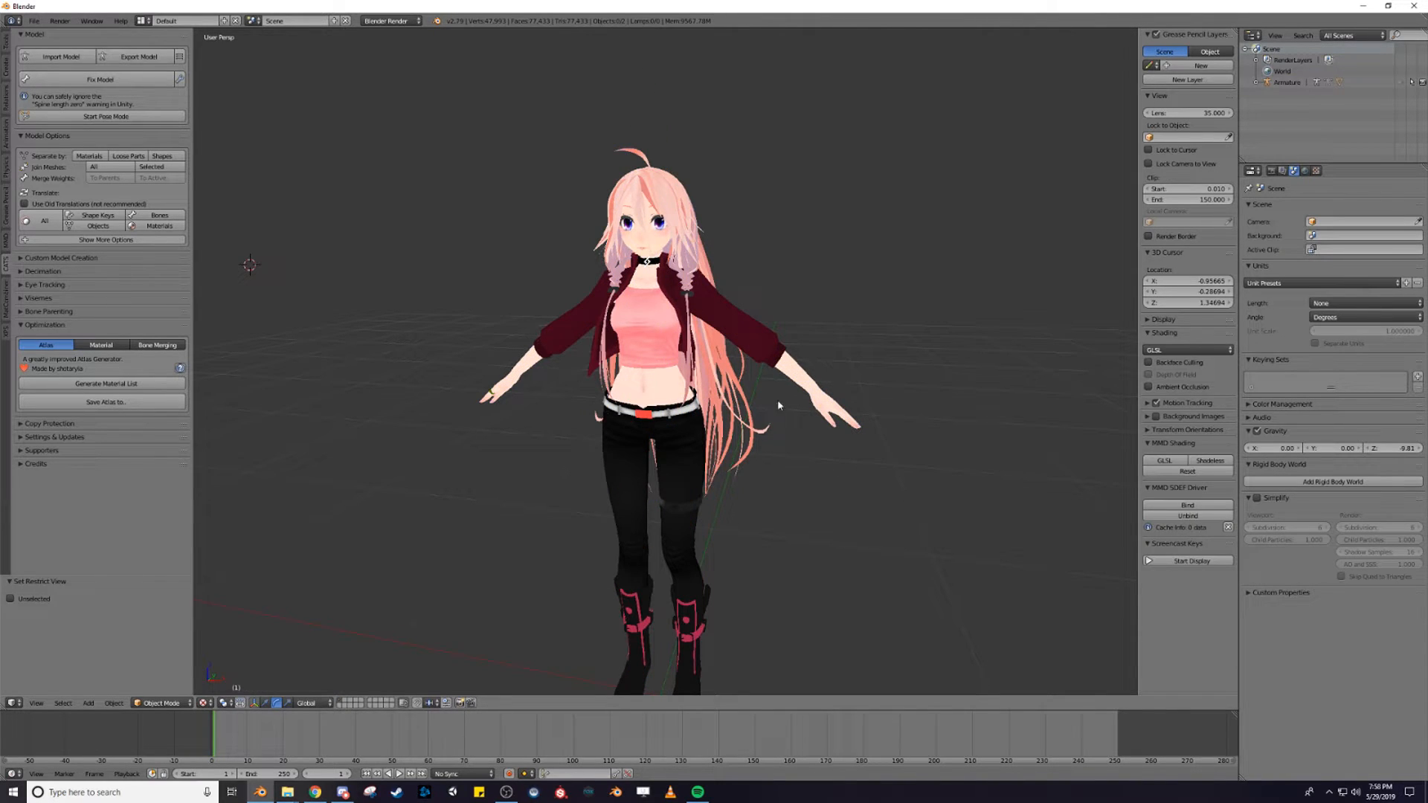
Expand the Cats viseme options, select the character's body mesh and translate all of its names
{"action": "scroll", "coordinate": [733, 423], "scroll_direction": "up", "scroll_amount": 2}
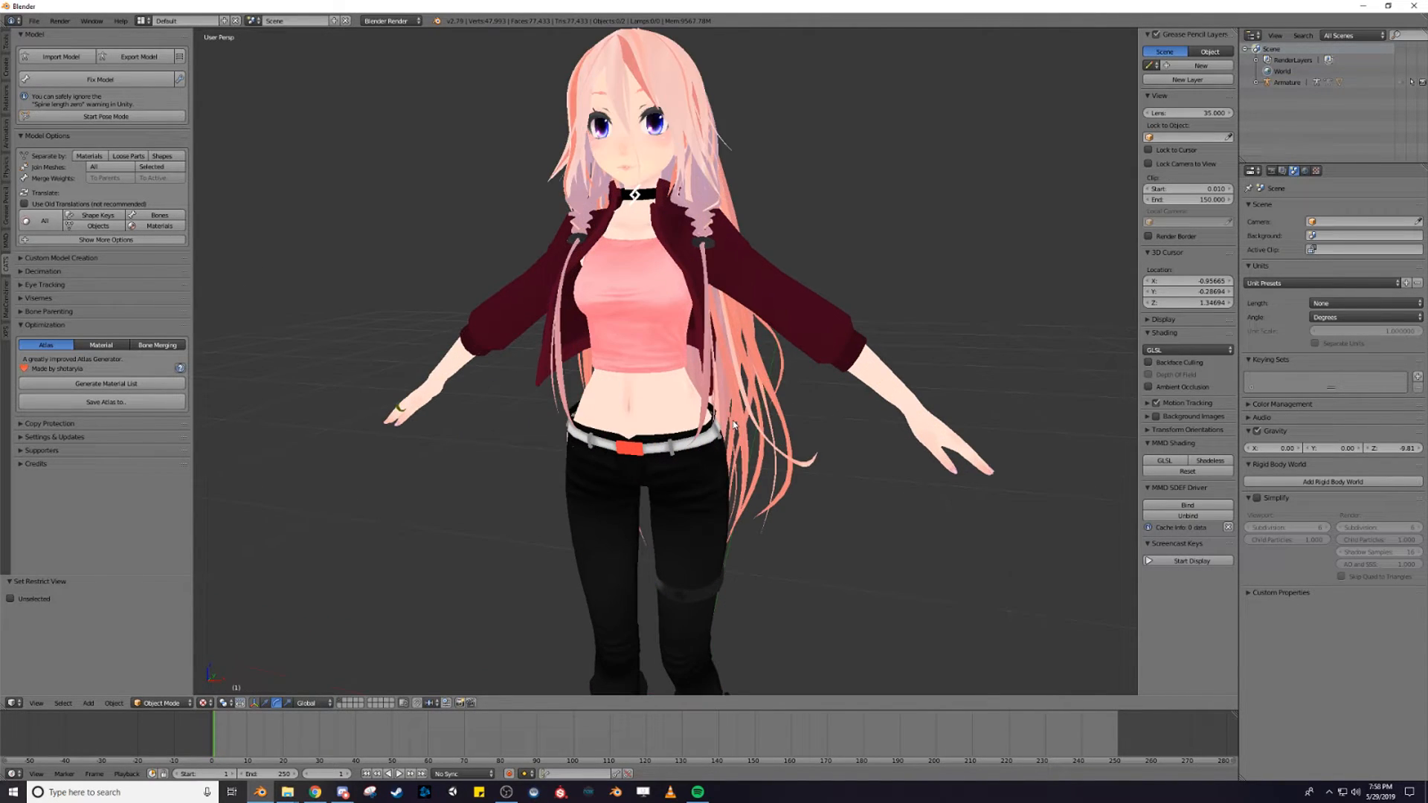
{"action": "middle_click_drag", "start_coordinate": [763, 437], "coordinate": [750, 423]}
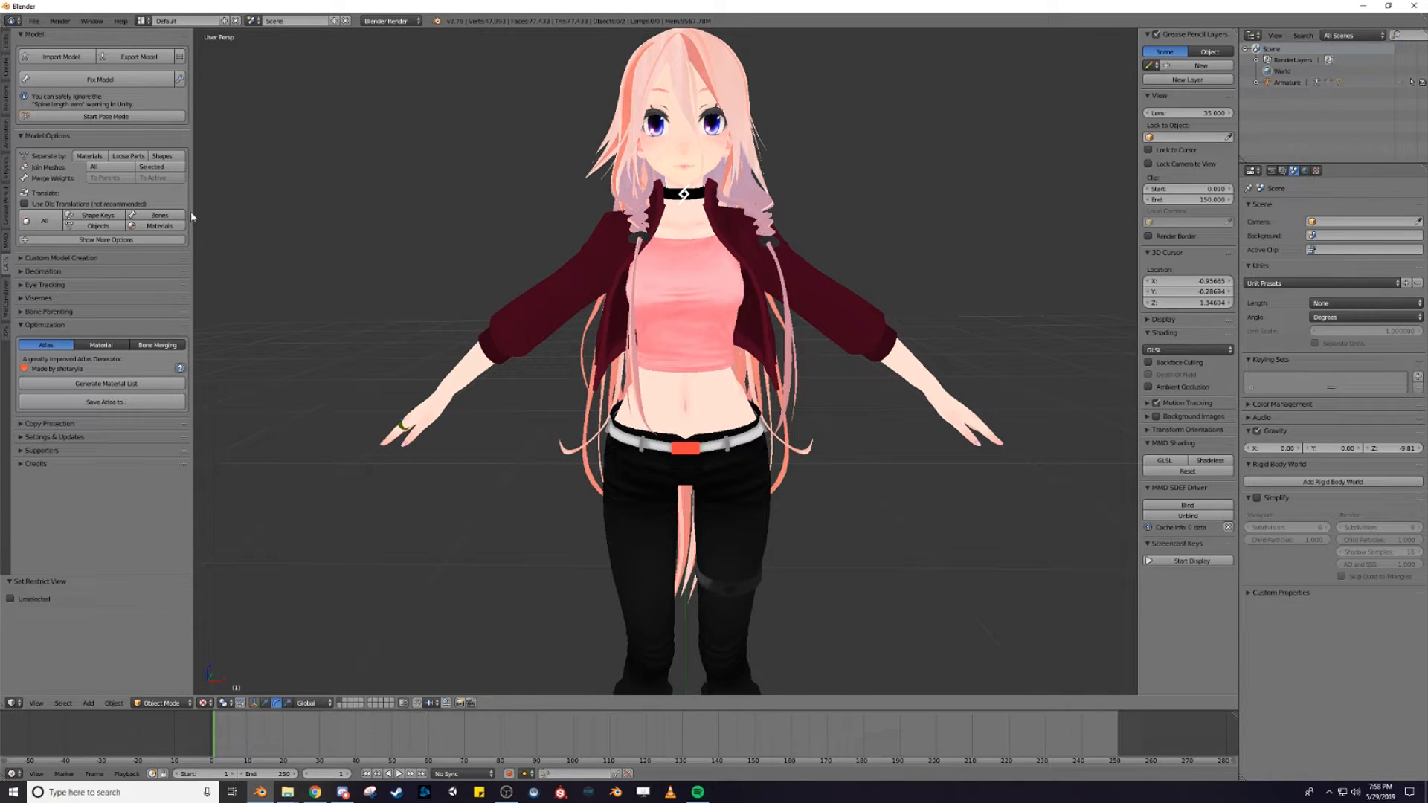
{"action": "left_click", "coordinate": [20, 298]}
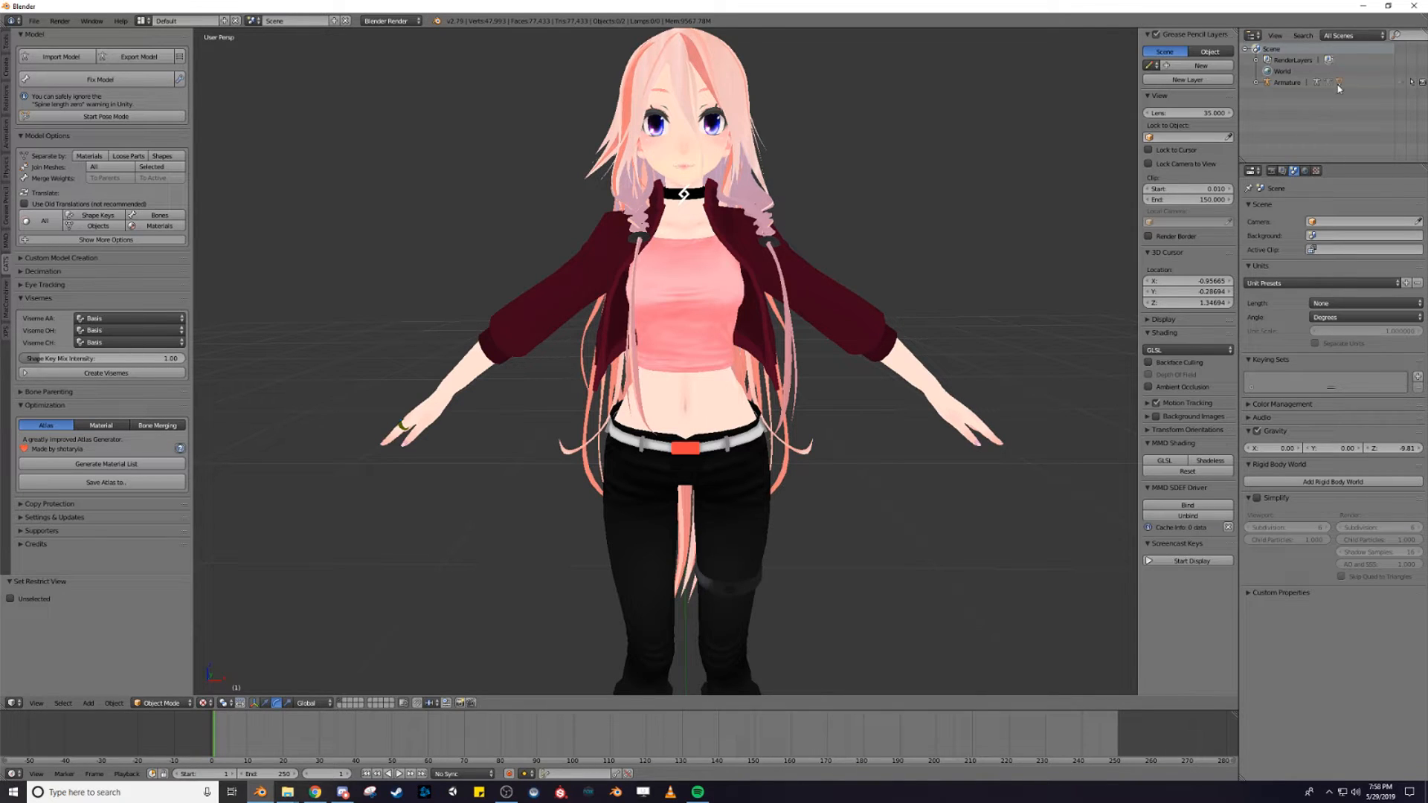
{"action": "right_click", "coordinate": [711, 308]}
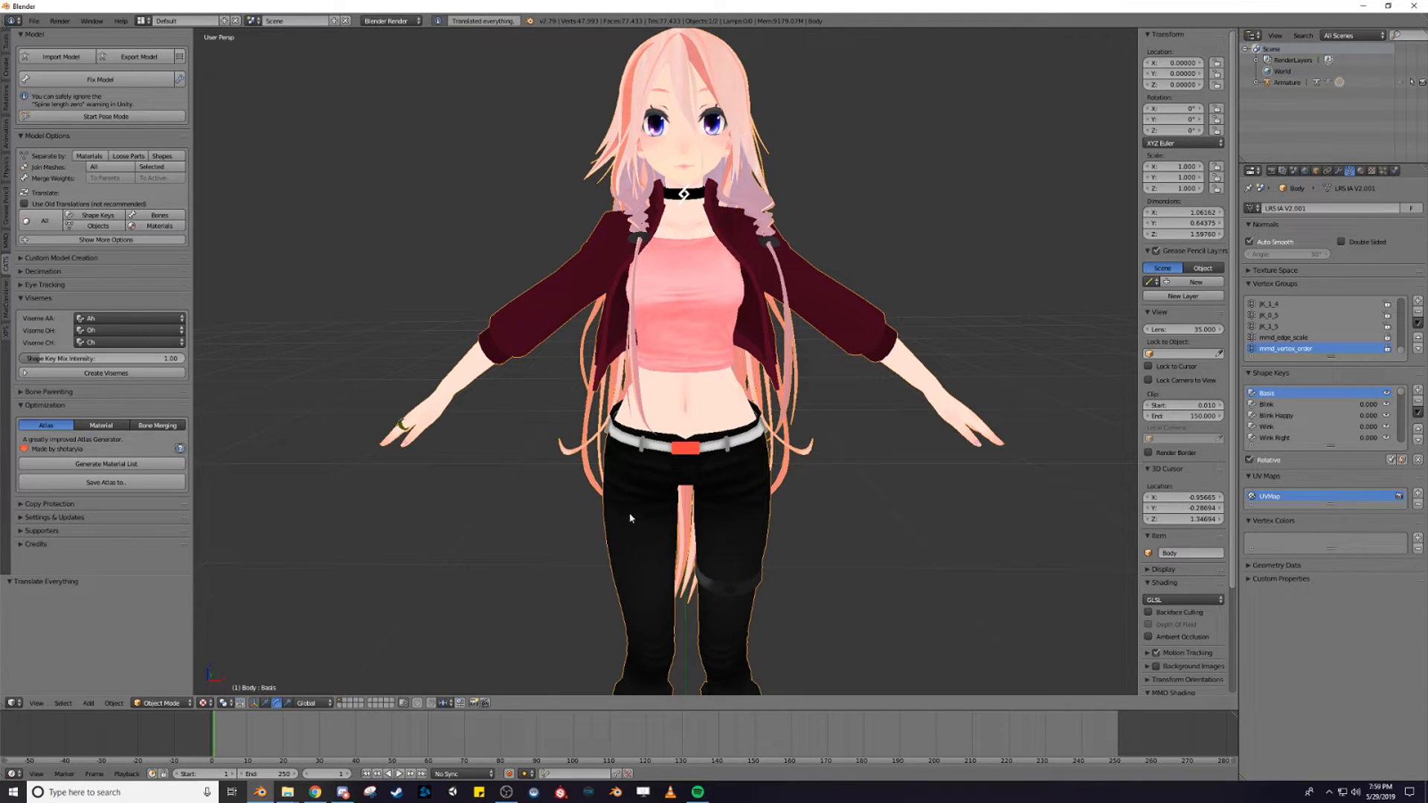
Browse the body's shape keys and create visemes from the Ah, Oh and Ch shapes at mix intensity 1.00
{"action": "scroll", "coordinate": [1308, 415], "scroll_direction": "down", "scroll_amount": 3}
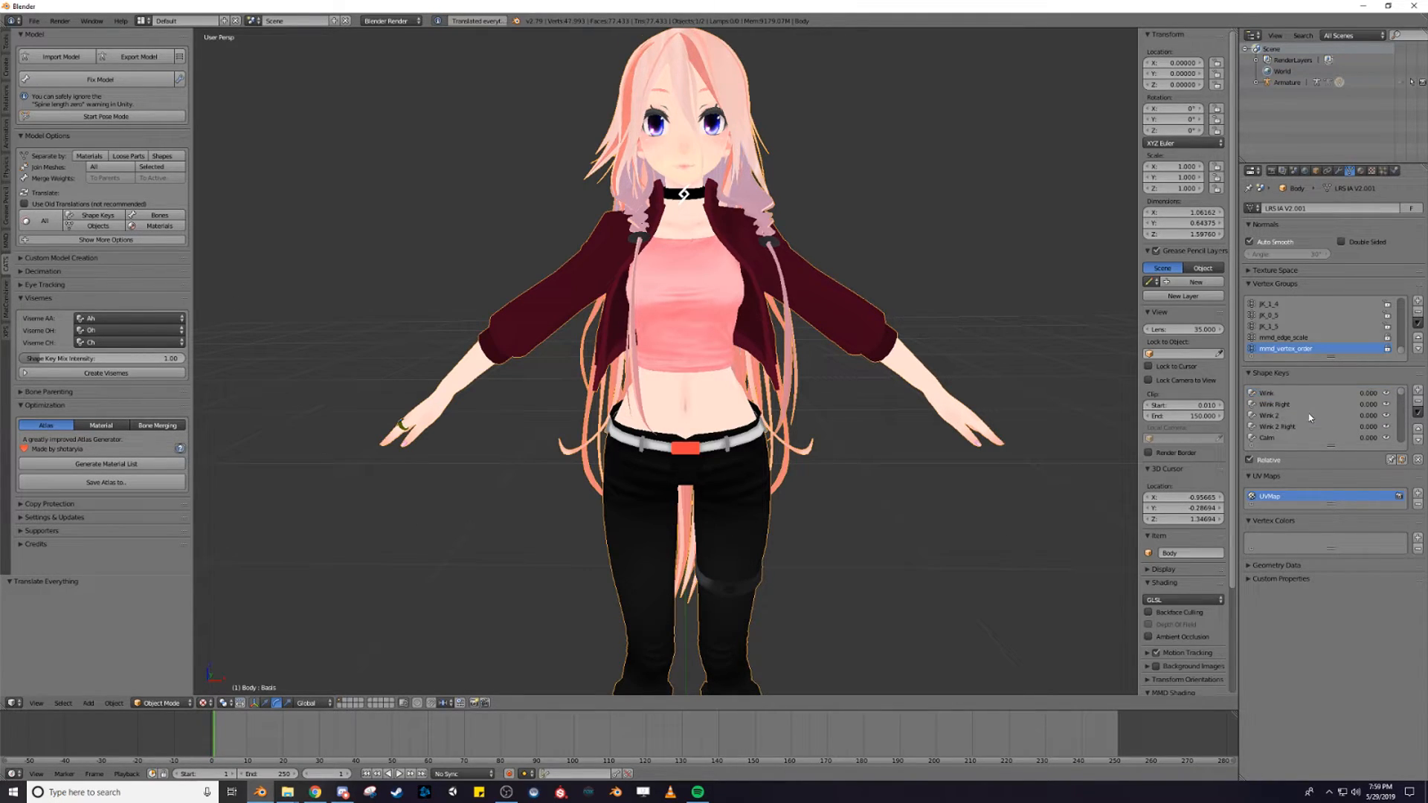
{"action": "scroll", "coordinate": [1310, 419], "scroll_direction": "down", "scroll_amount": 3}
{"action": "scroll", "coordinate": [1312, 424], "scroll_direction": "up", "scroll_amount": 6}
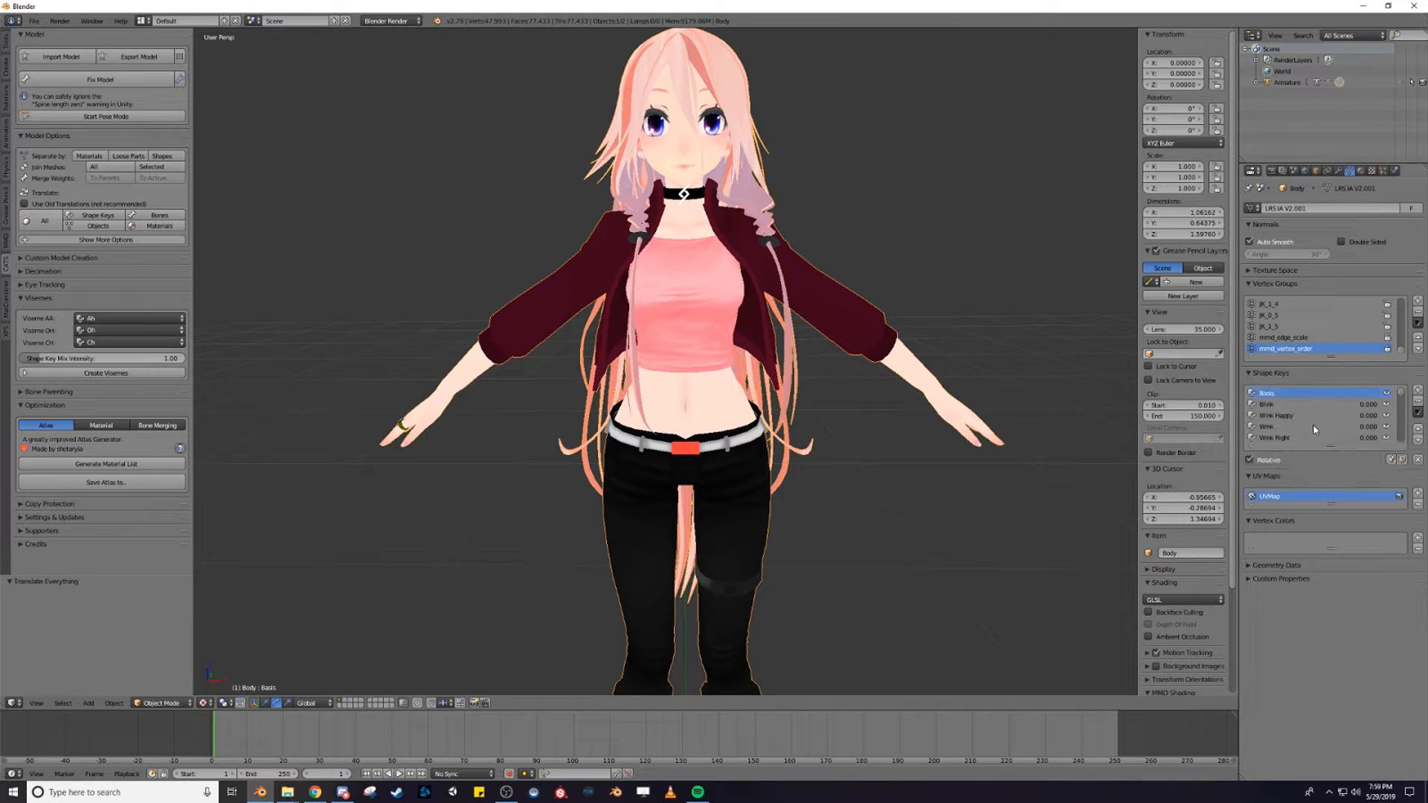
{"action": "left_click", "coordinate": [107, 376]}
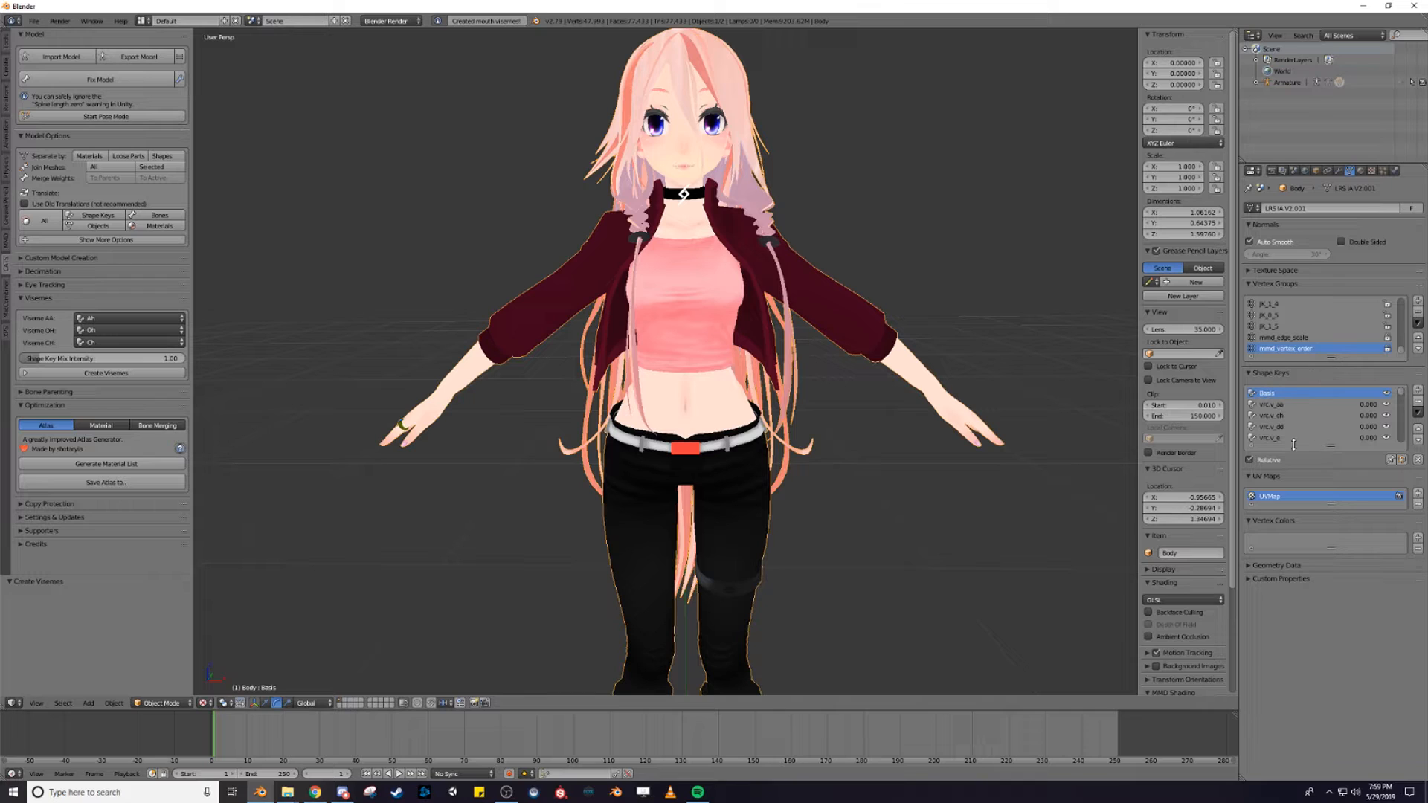
Enlarge the shape key list, preview the vrc.v_aa and vrc.v_dd visemes with their value at 0 again, and reselect Basis
{"action": "left_click_drag", "start_coordinate": [1324, 444], "coordinate": [1324, 489]}
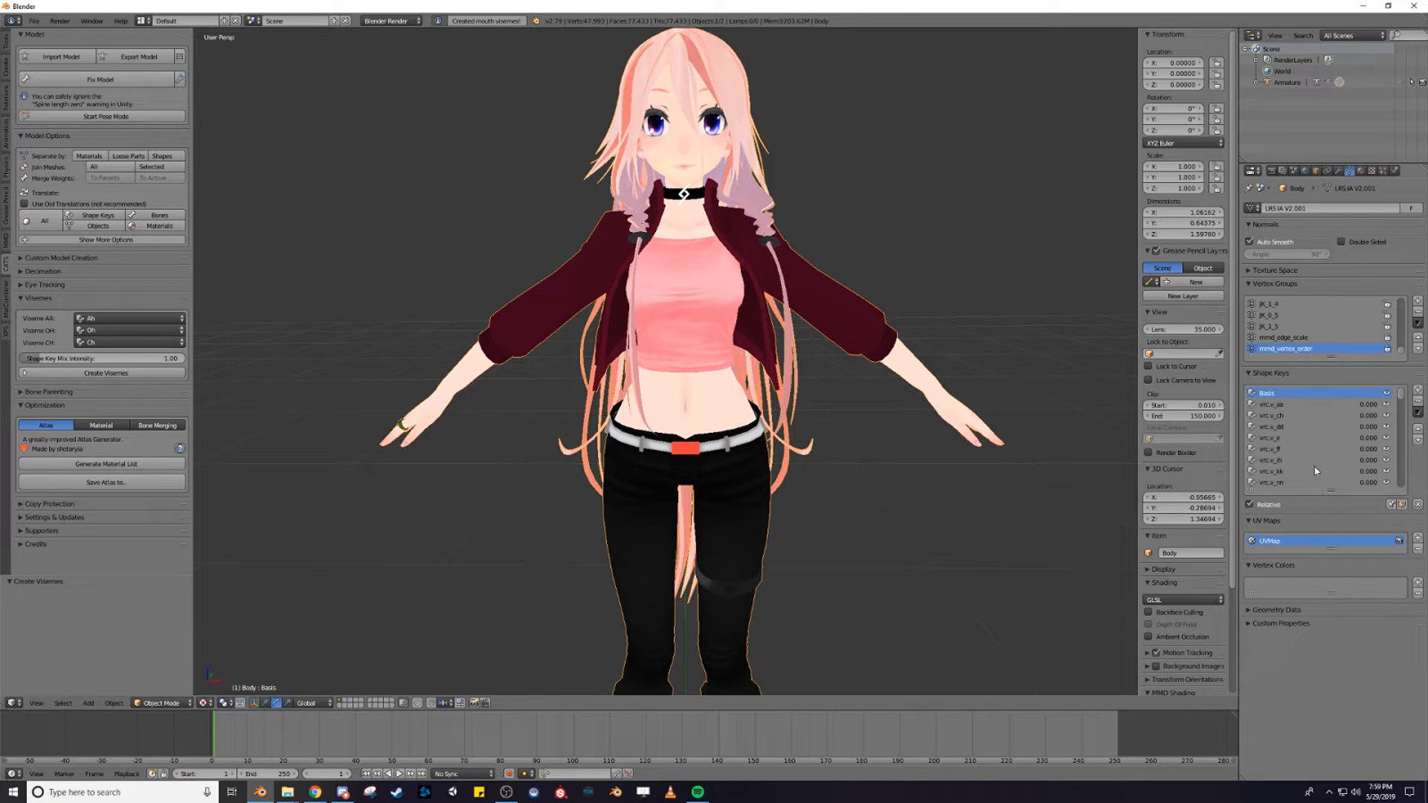
{"action": "left_click", "coordinate": [1281, 405]}
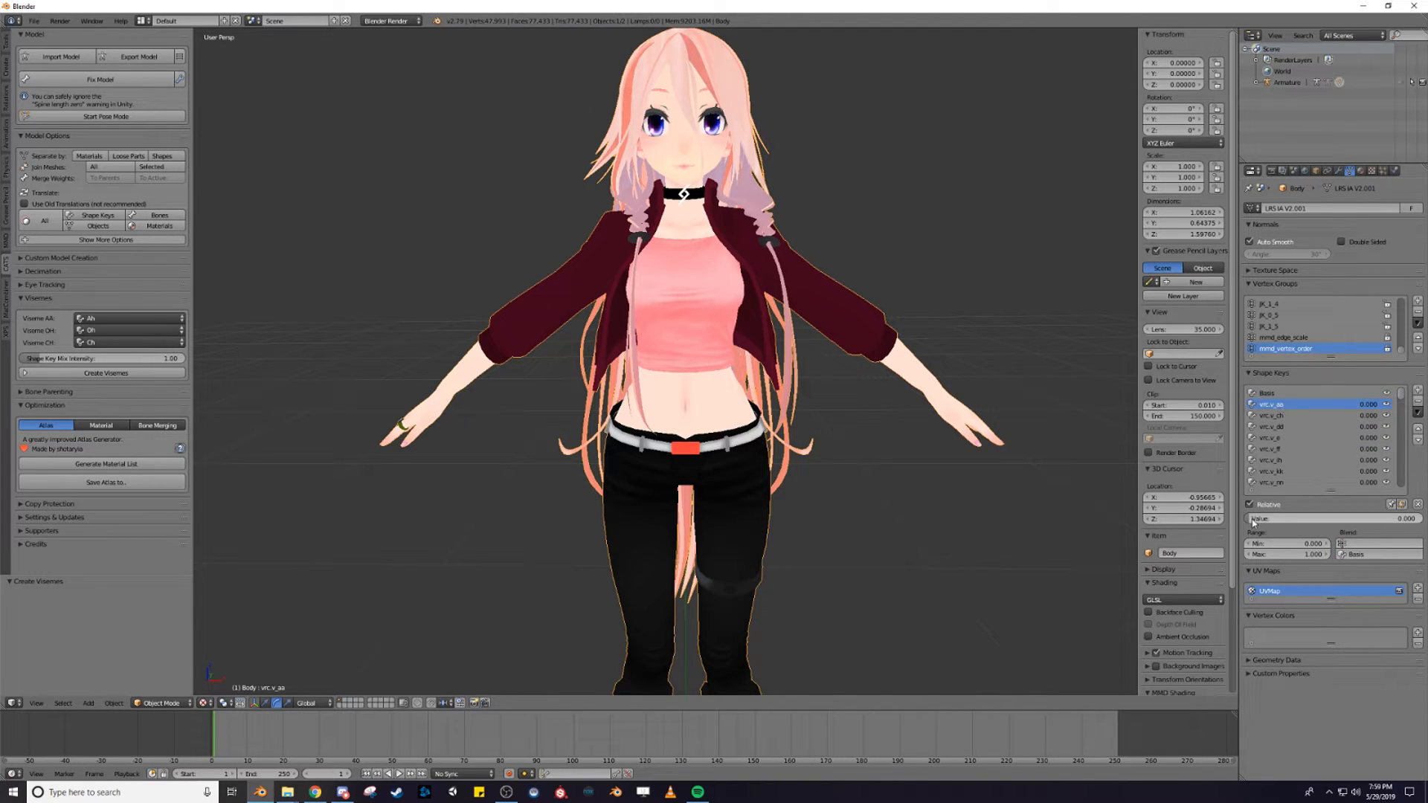
{"action": "mouse_move", "coordinate": [1264, 518]}
{"action": "left_mouse_down"}
{"action": "mouse_move", "coordinate": [1415, 518]}
{"action": "mouse_move", "coordinate": [1249, 518]}
{"action": "left_mouse_up"}
{"action": "left_click", "coordinate": [1273, 426]}
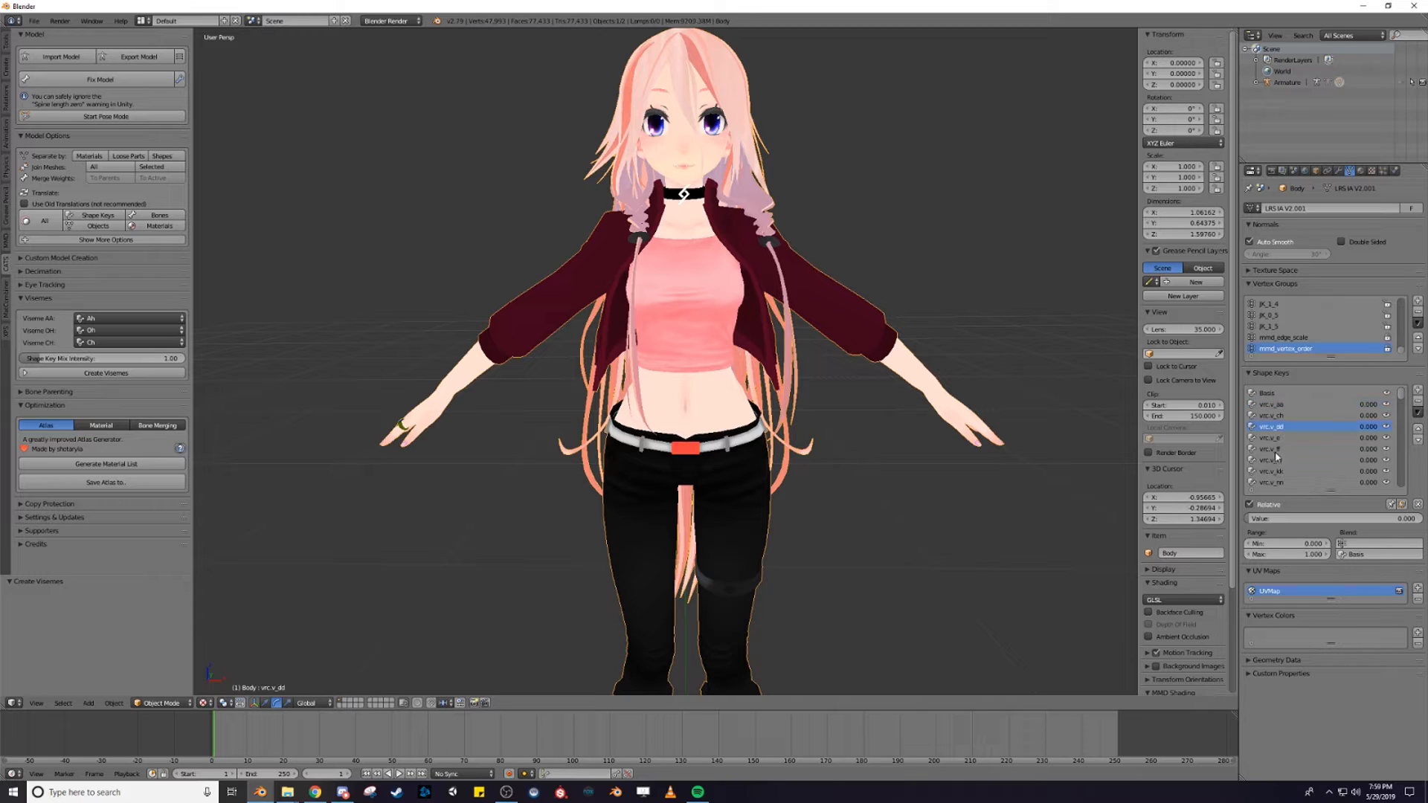
{"action": "mouse_move", "coordinate": [1259, 519]}
{"action": "left_mouse_down"}
{"action": "mouse_move", "coordinate": [1420, 518]}
{"action": "mouse_move", "coordinate": [1243, 520]}
{"action": "left_mouse_up"}
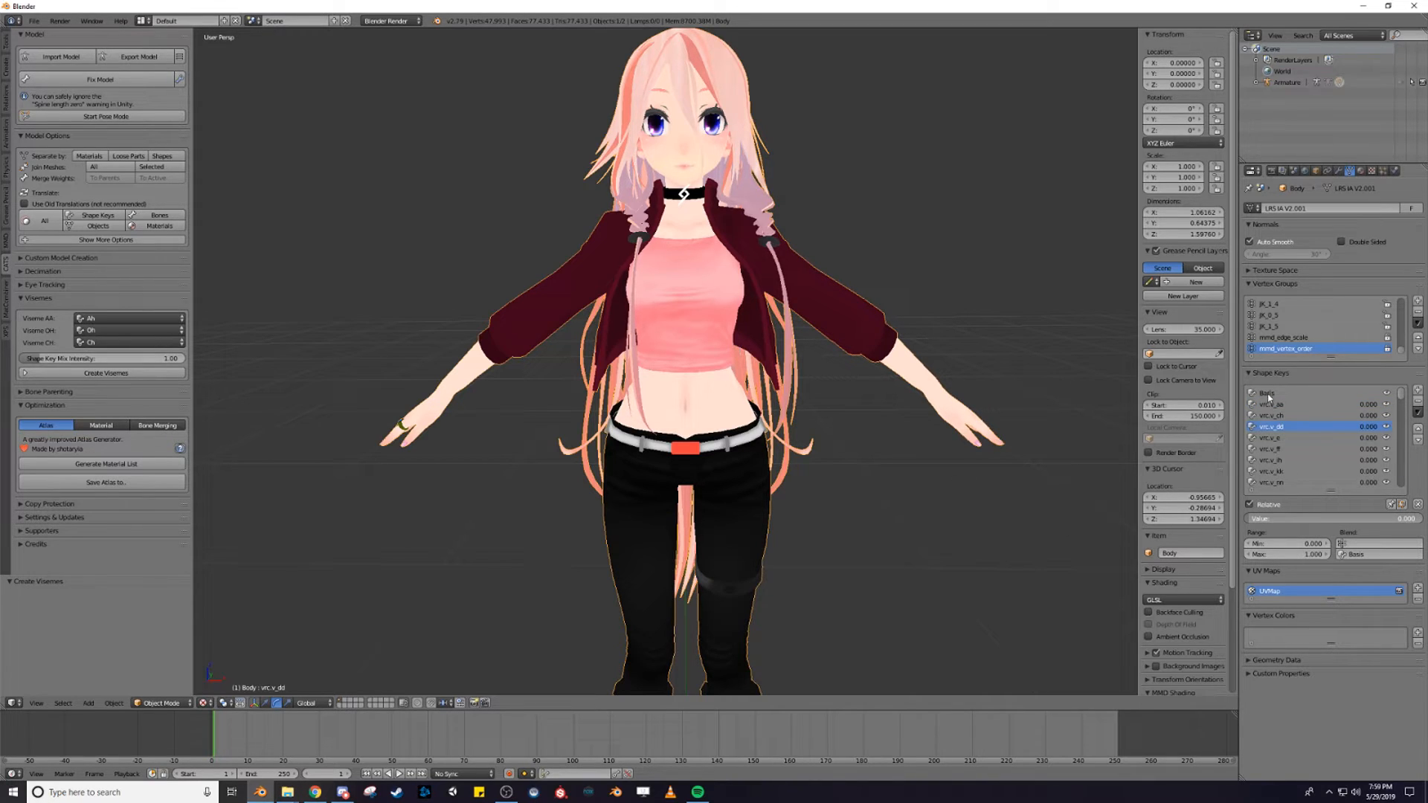
{"action": "left_click", "coordinate": [1294, 393]}
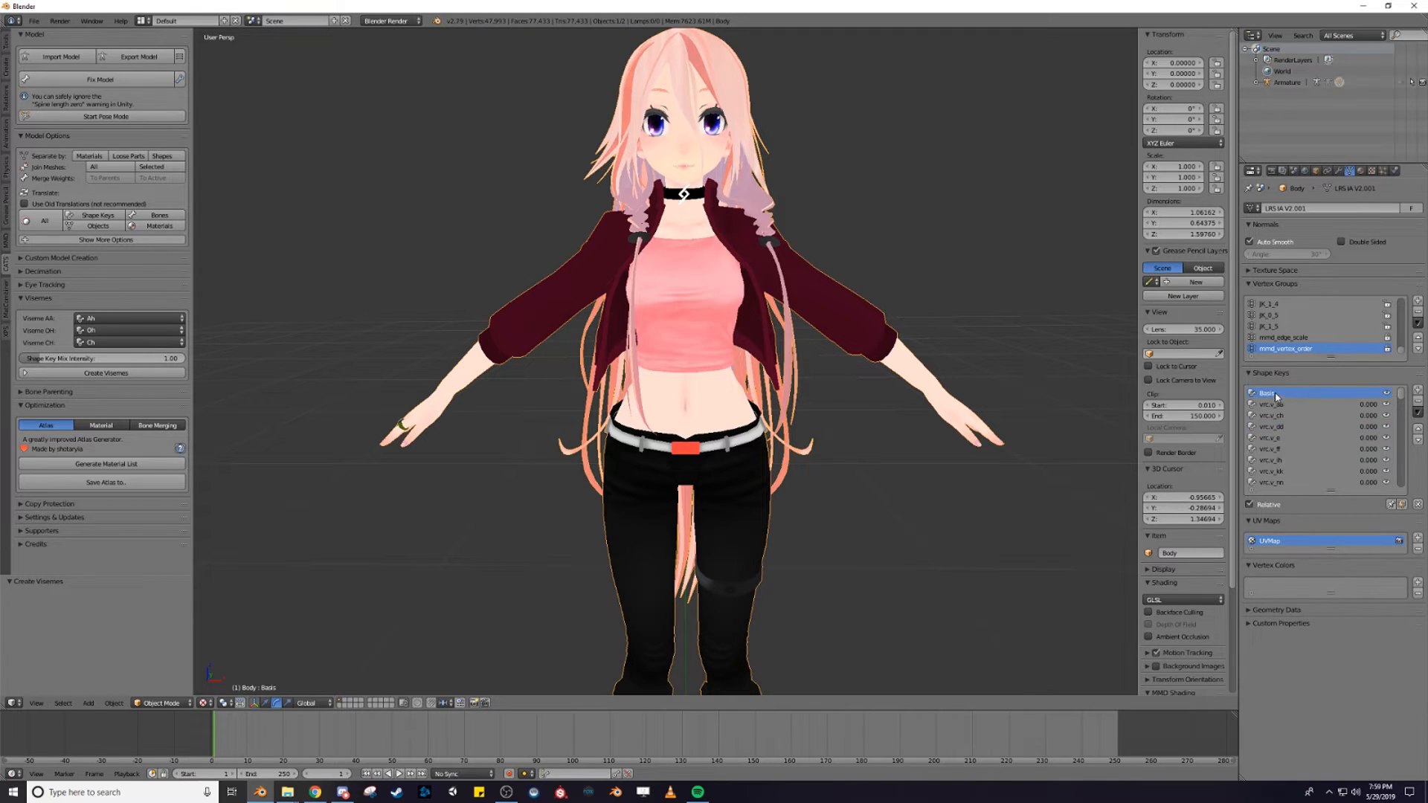
Start saving the project under a new name and create a folder named Tutorial on the Desktop
{"action": "left_click", "coordinate": [34, 21]}
{"action": "left_click", "coordinate": [67, 118]}
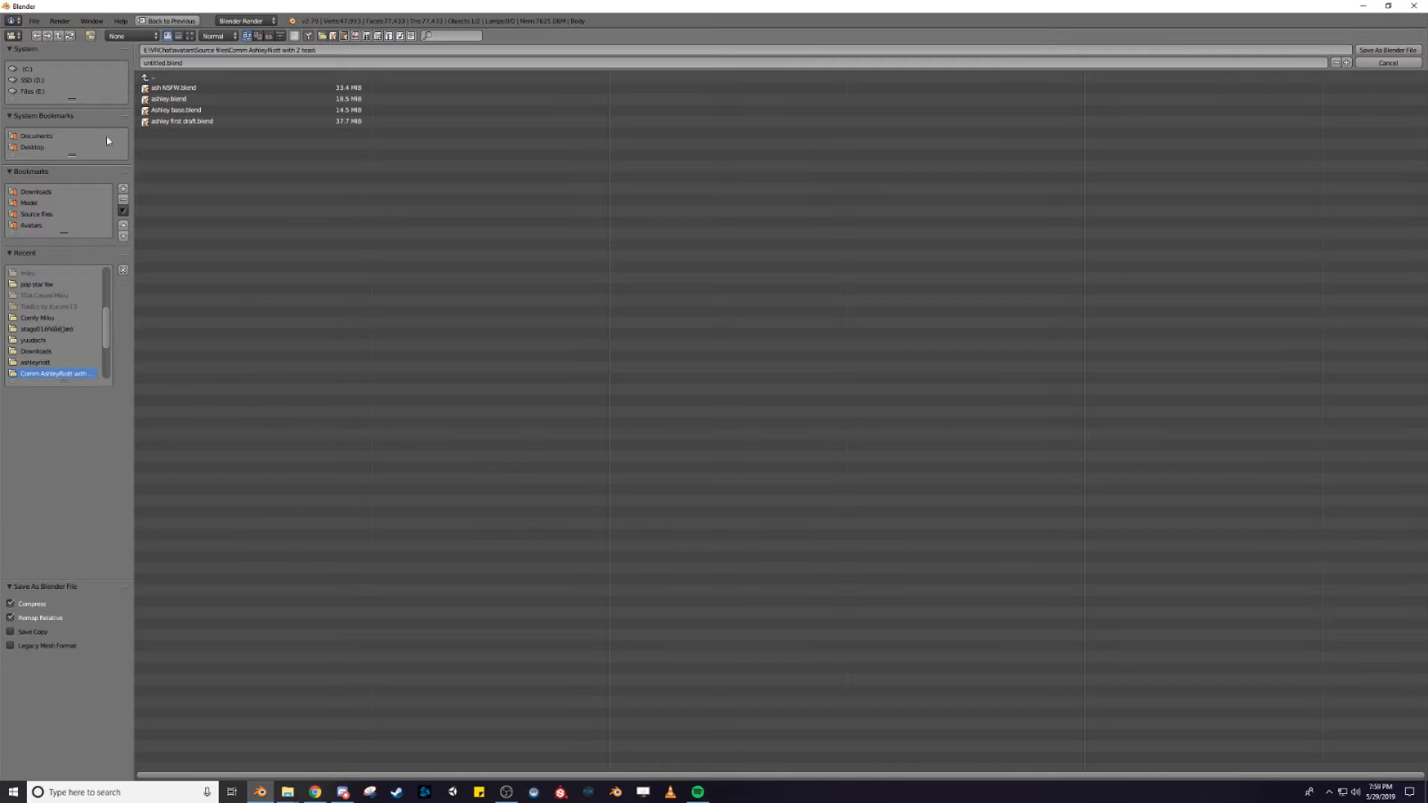
{"action": "left_click", "coordinate": [39, 148]}
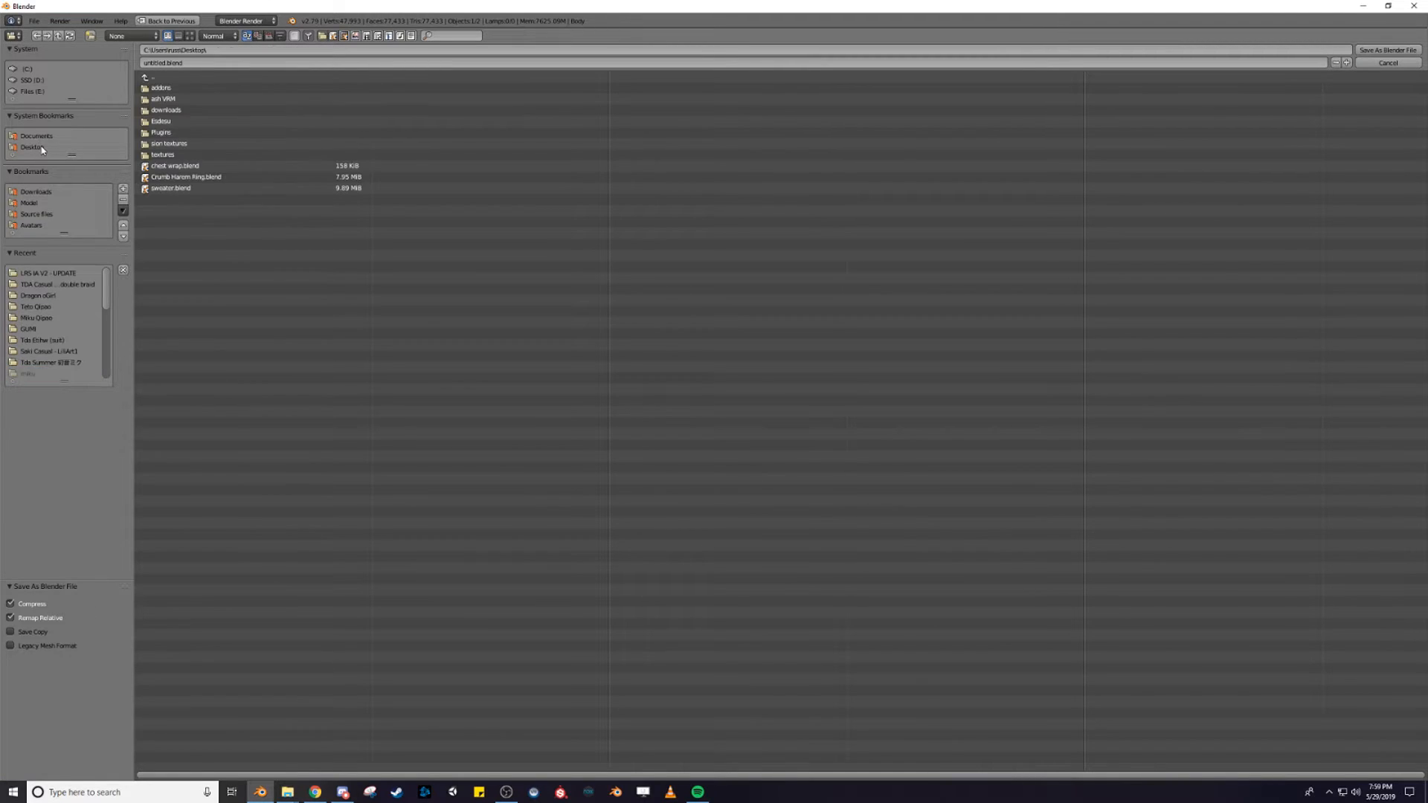
{"action": "left_click", "coordinate": [90, 35]}
{"action": "type", "text": "T"}
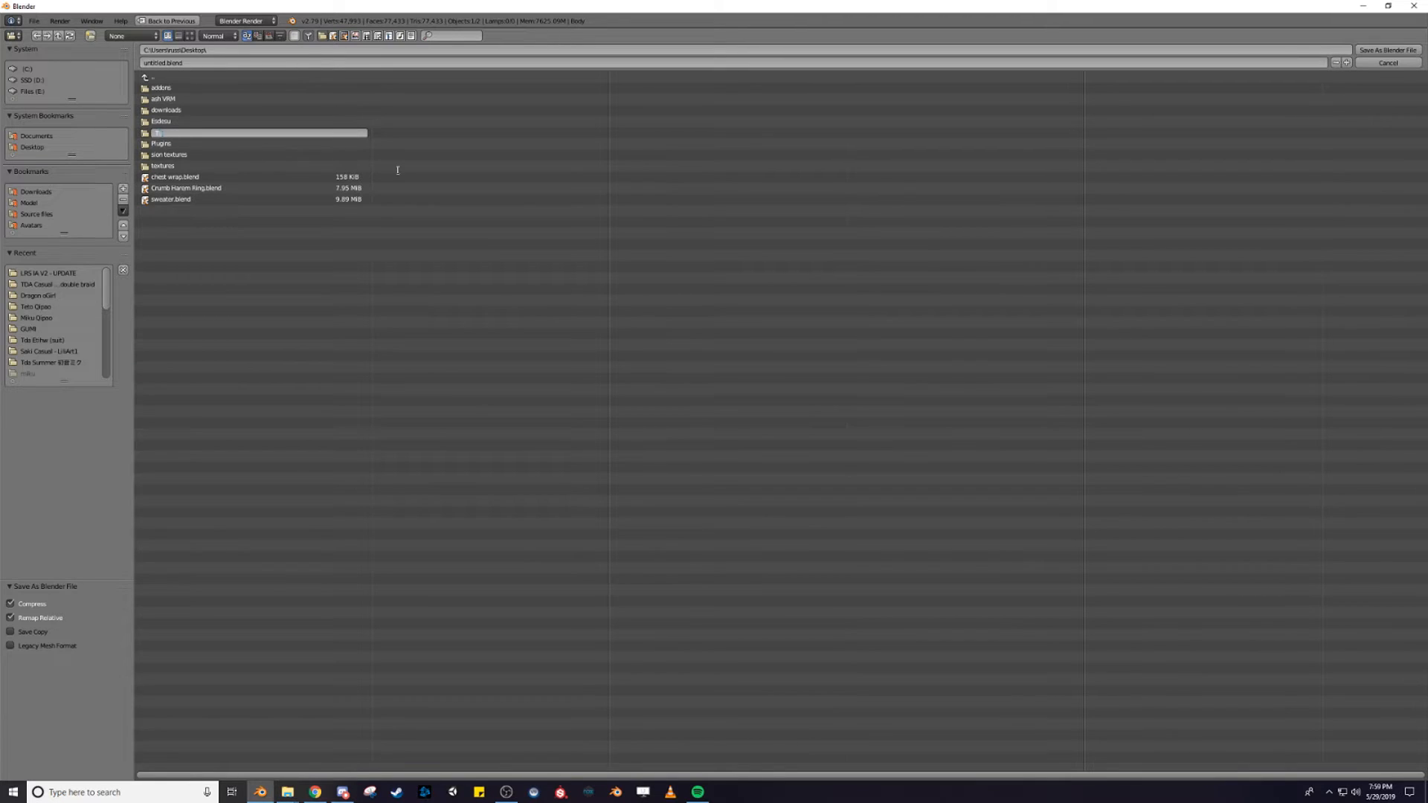
{"action": "type", "text": "utorial"}
{"action": "key", "text": "Return"}
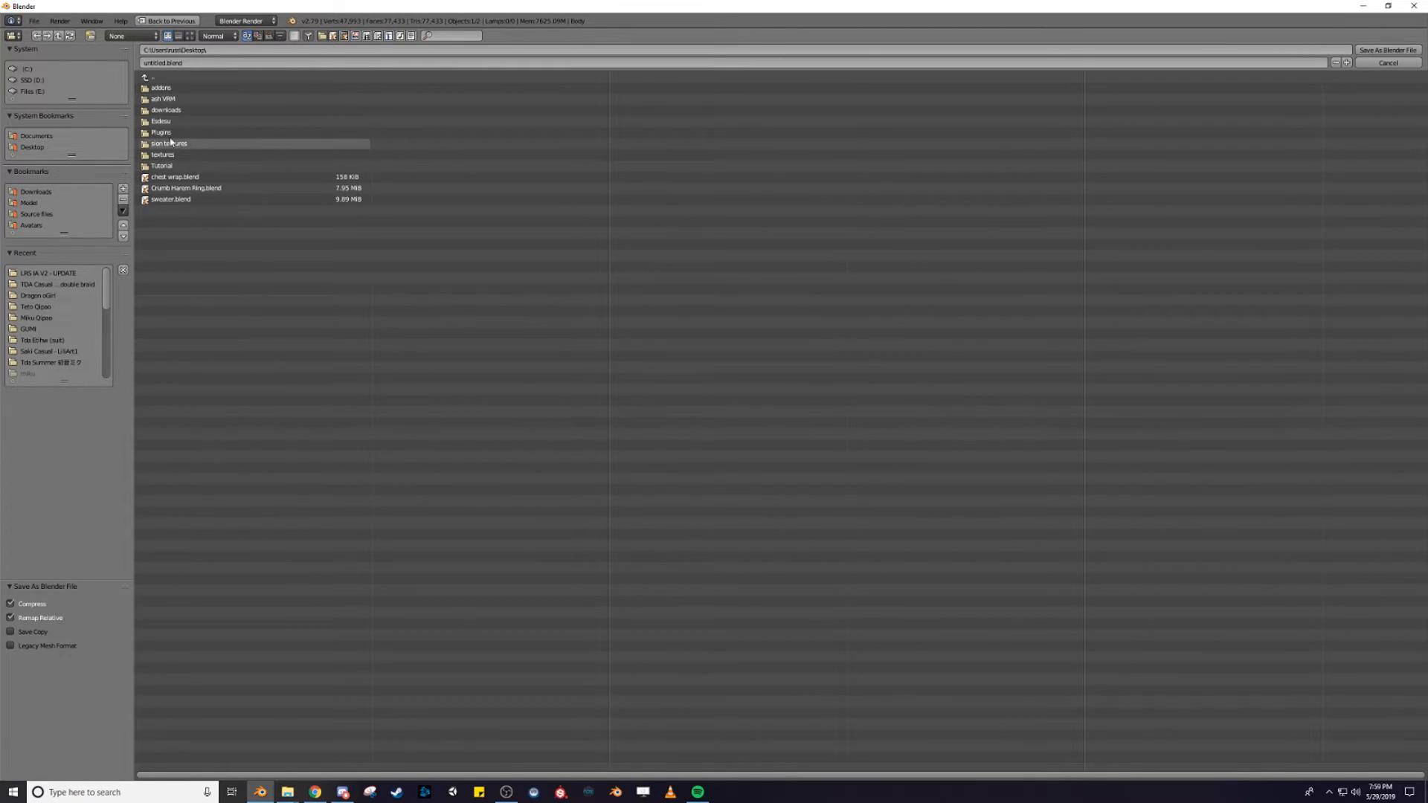
Save the project as Tutorial.blend inside the Tutorial folder
{"action": "double_click", "coordinate": [172, 166]}
{"action": "left_click", "coordinate": [199, 63]}
{"action": "key", "text": "BackSpace"}
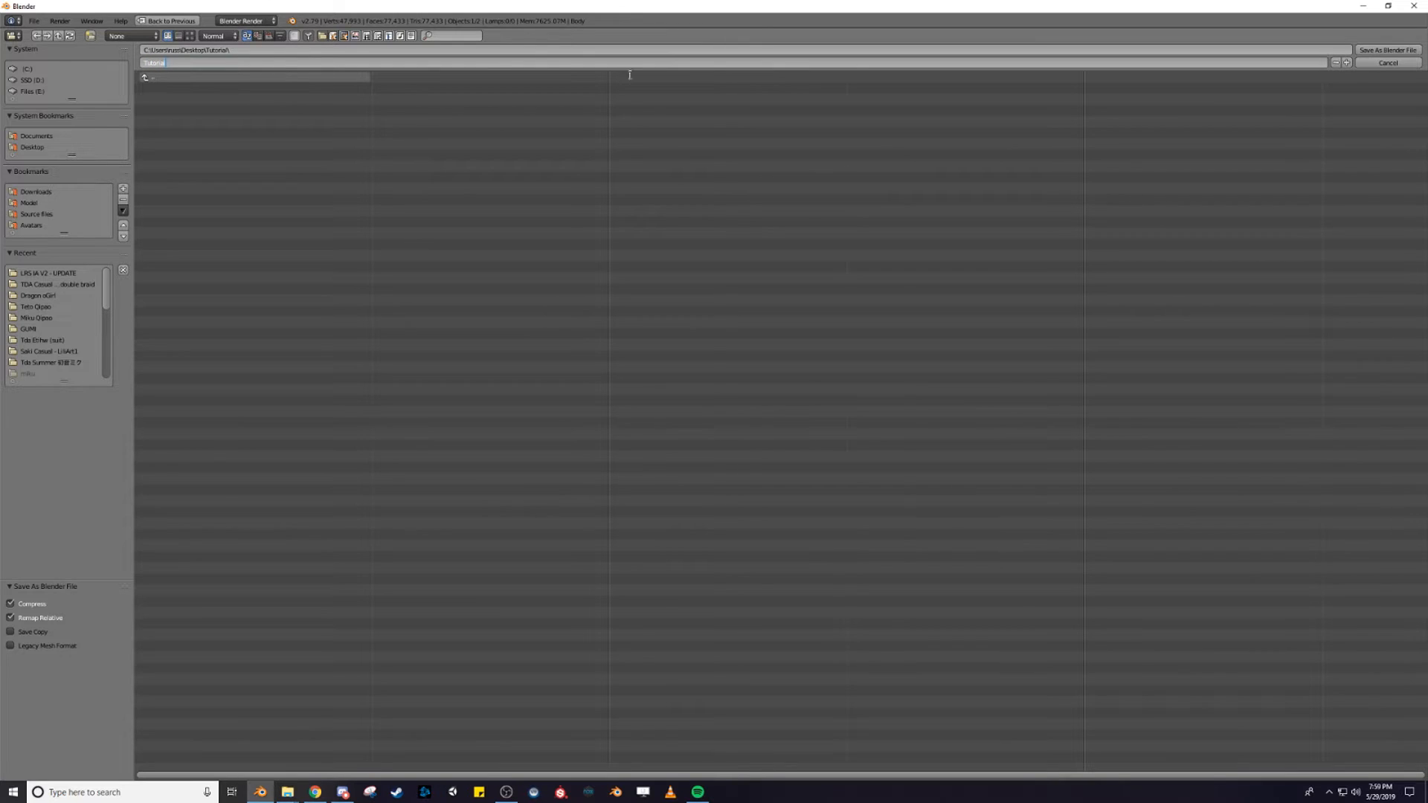
{"action": "type", "text": "Tutorial"}
{"action": "key", "text": "Return"}
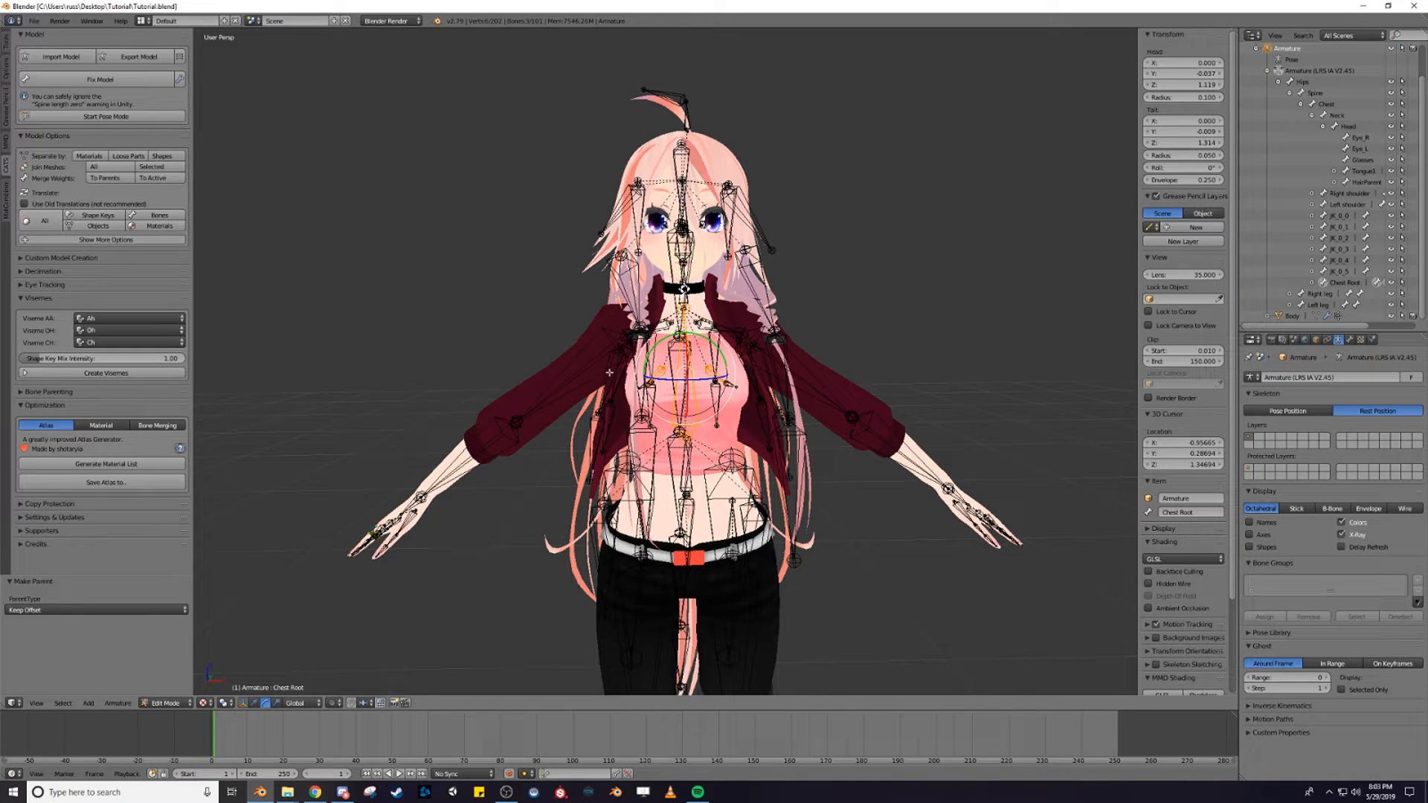
Return the armature to Object Mode, select the body mesh and create eye tracking for it with the Cats plugin
{"action": "key", "text": "Tab"}
{"action": "left_click", "coordinate": [549, 297]}
{"action": "key", "text": "Tab"}
{"action": "key", "text": "Tab"}
{"action": "key", "text": "Tab"}
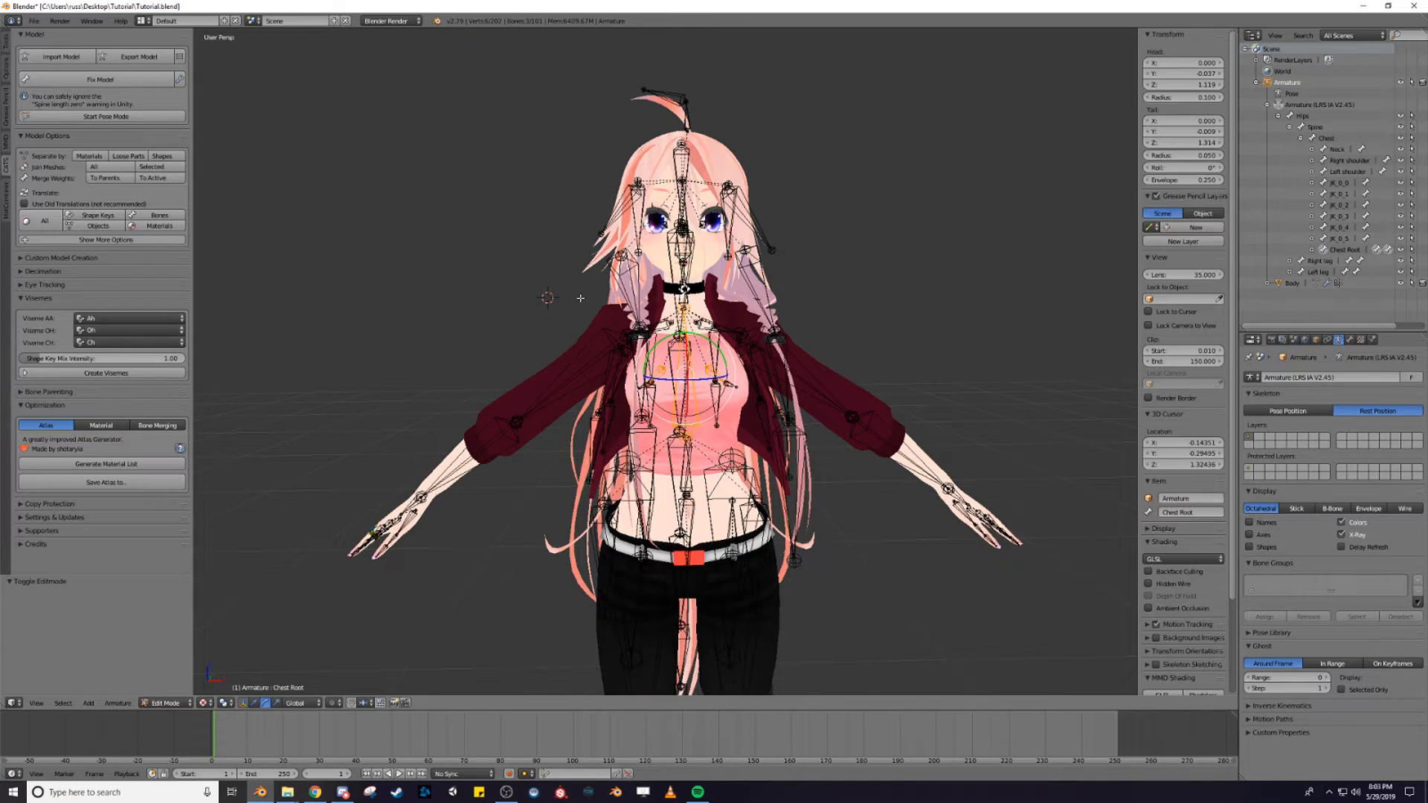
{"action": "key", "text": "Tab"}
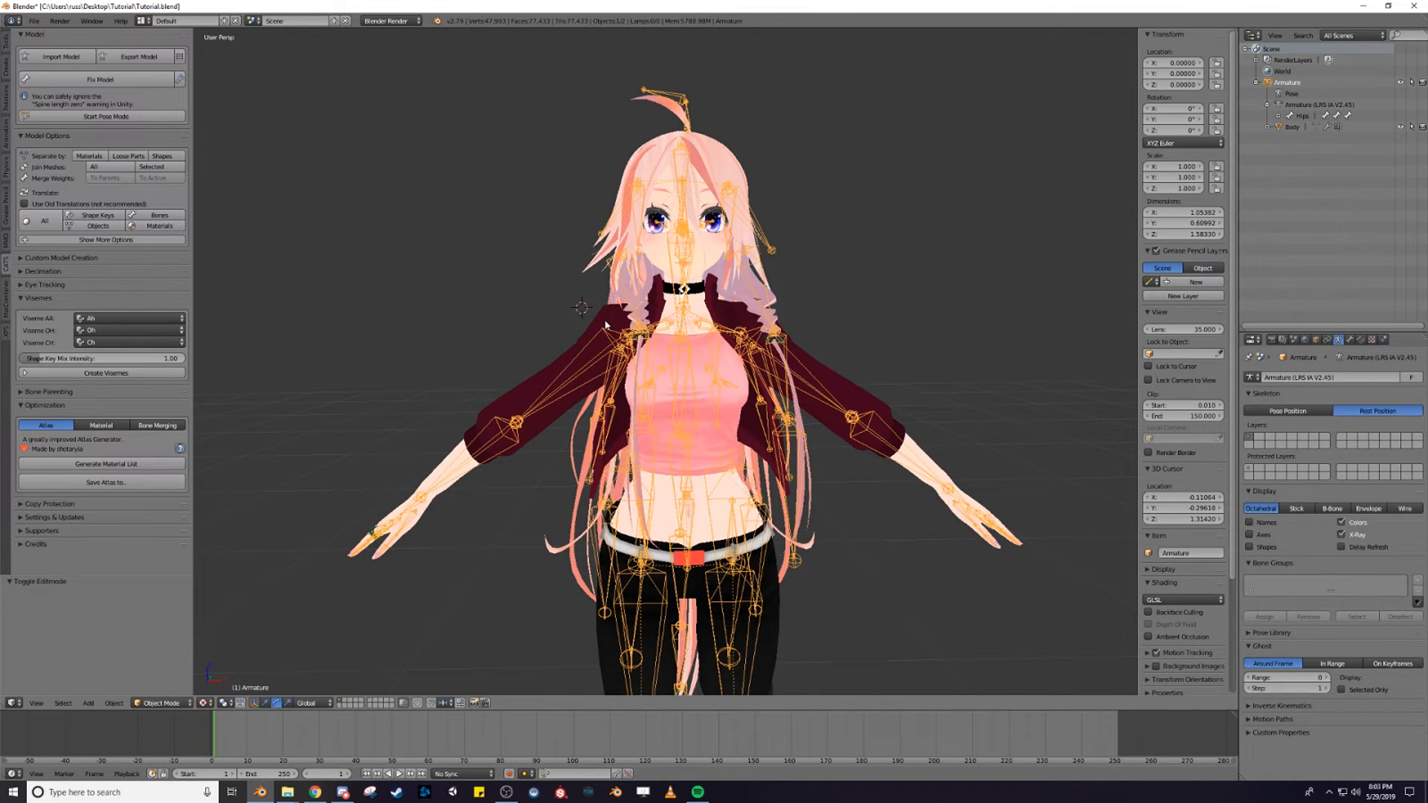
{"action": "right_click", "coordinate": [606, 325]}
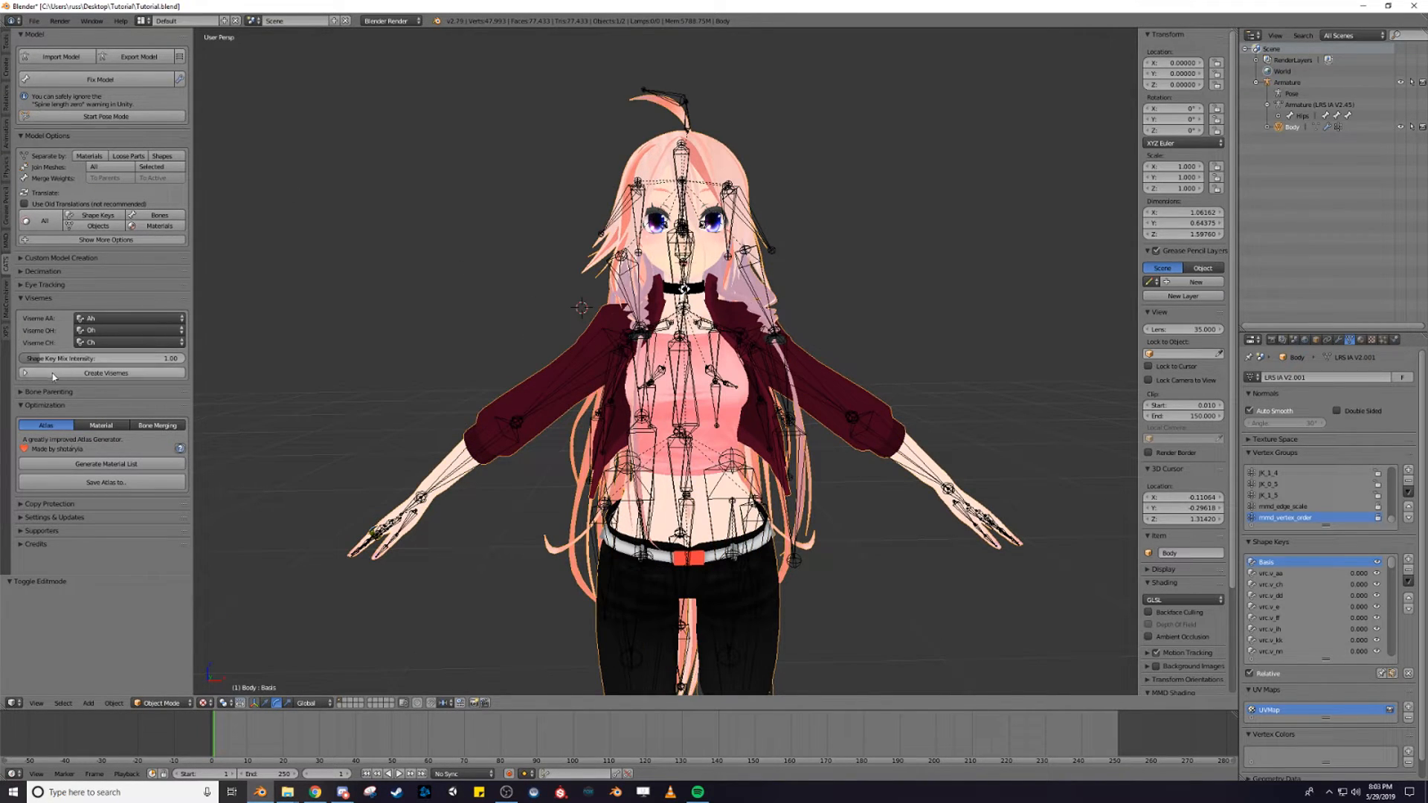
{"action": "left_click", "coordinate": [21, 286]}
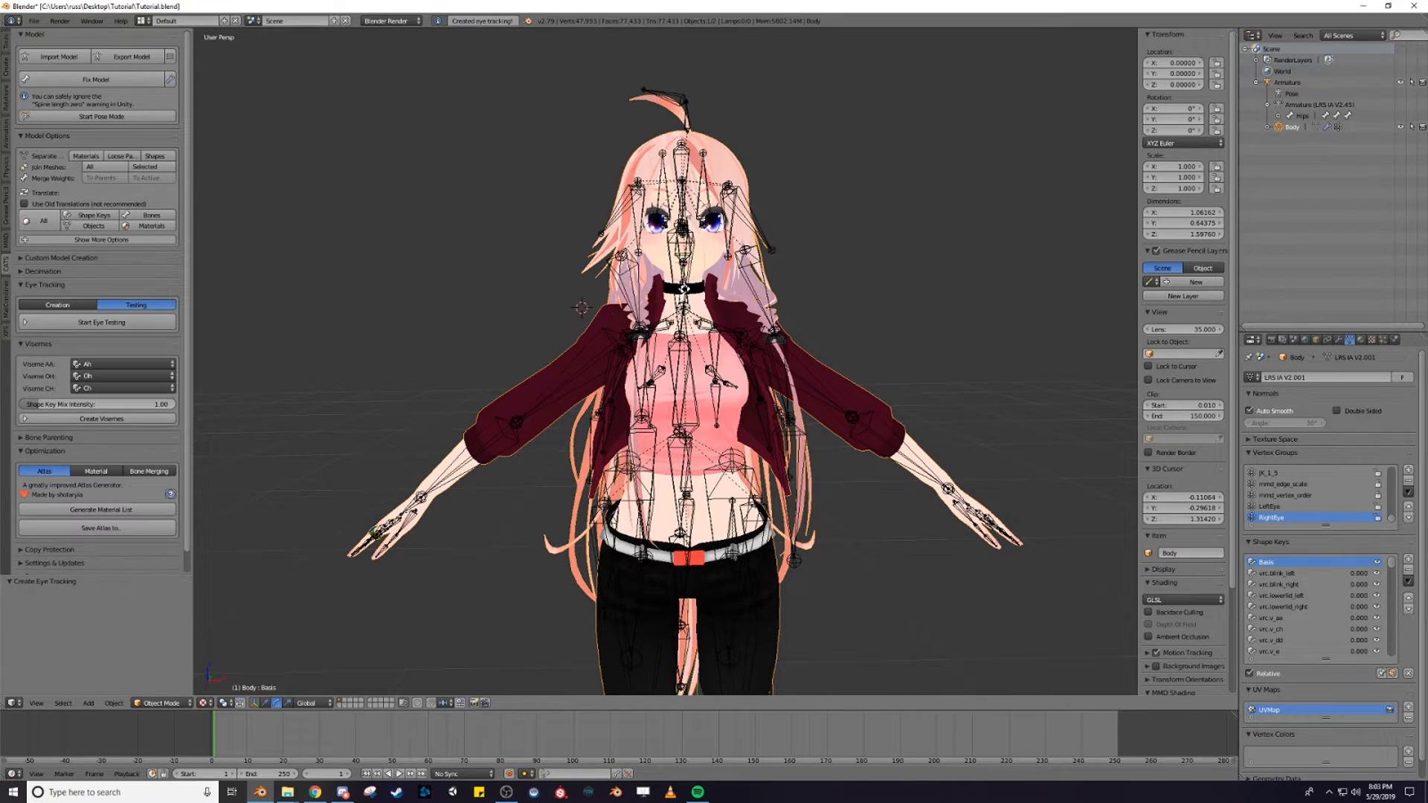
Start eye testing and check the character's eye movement by varying the up-down and left-right rotation
{"action": "scroll", "coordinate": [695, 227], "scroll_direction": "up", "scroll_amount": 1}
{"action": "middle_click_drag", "start_coordinate": [706, 185], "coordinate": [693, 406], "text": "shift"}
{"action": "scroll", "coordinate": [693, 364], "scroll_direction": "up", "scroll_amount": 1}
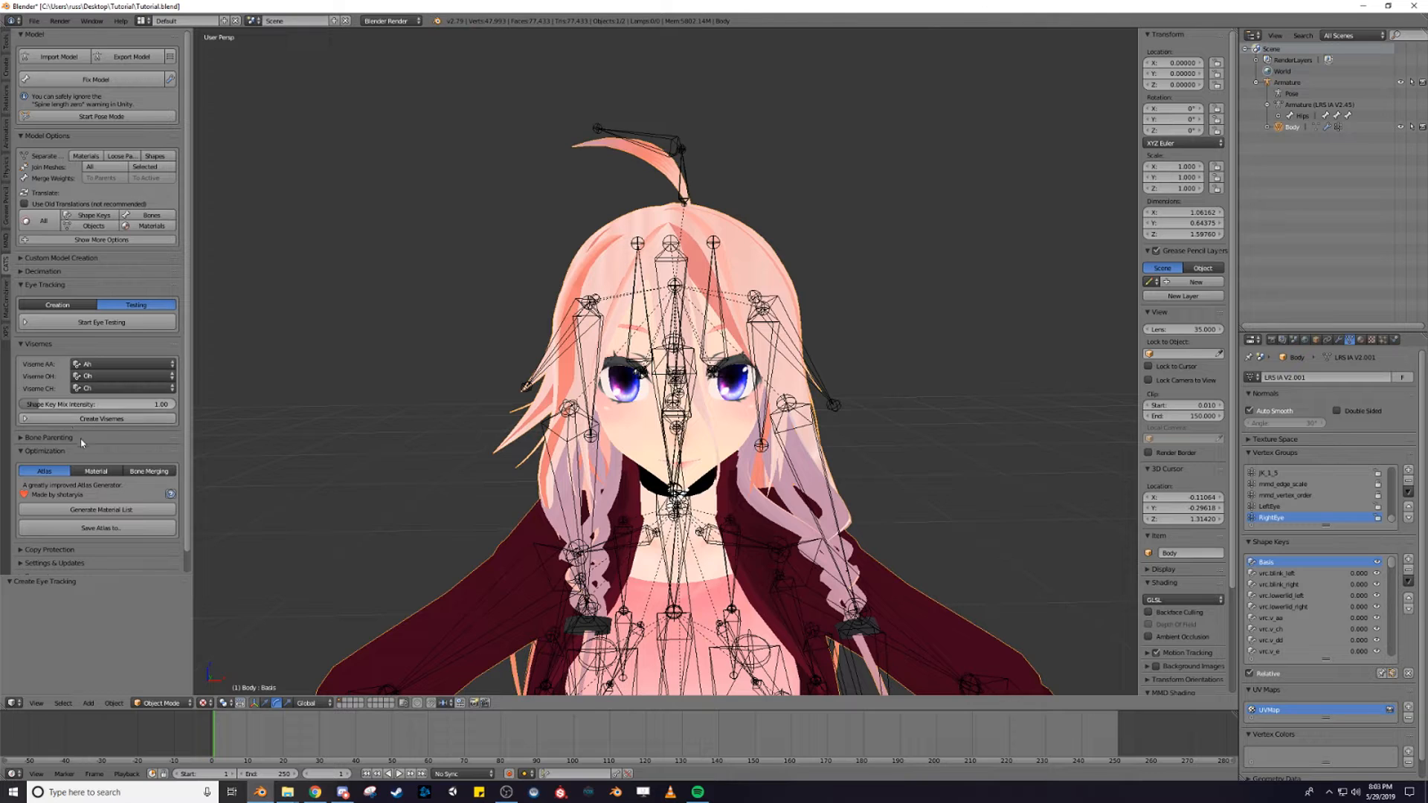
{"action": "left_click", "coordinate": [94, 324]}
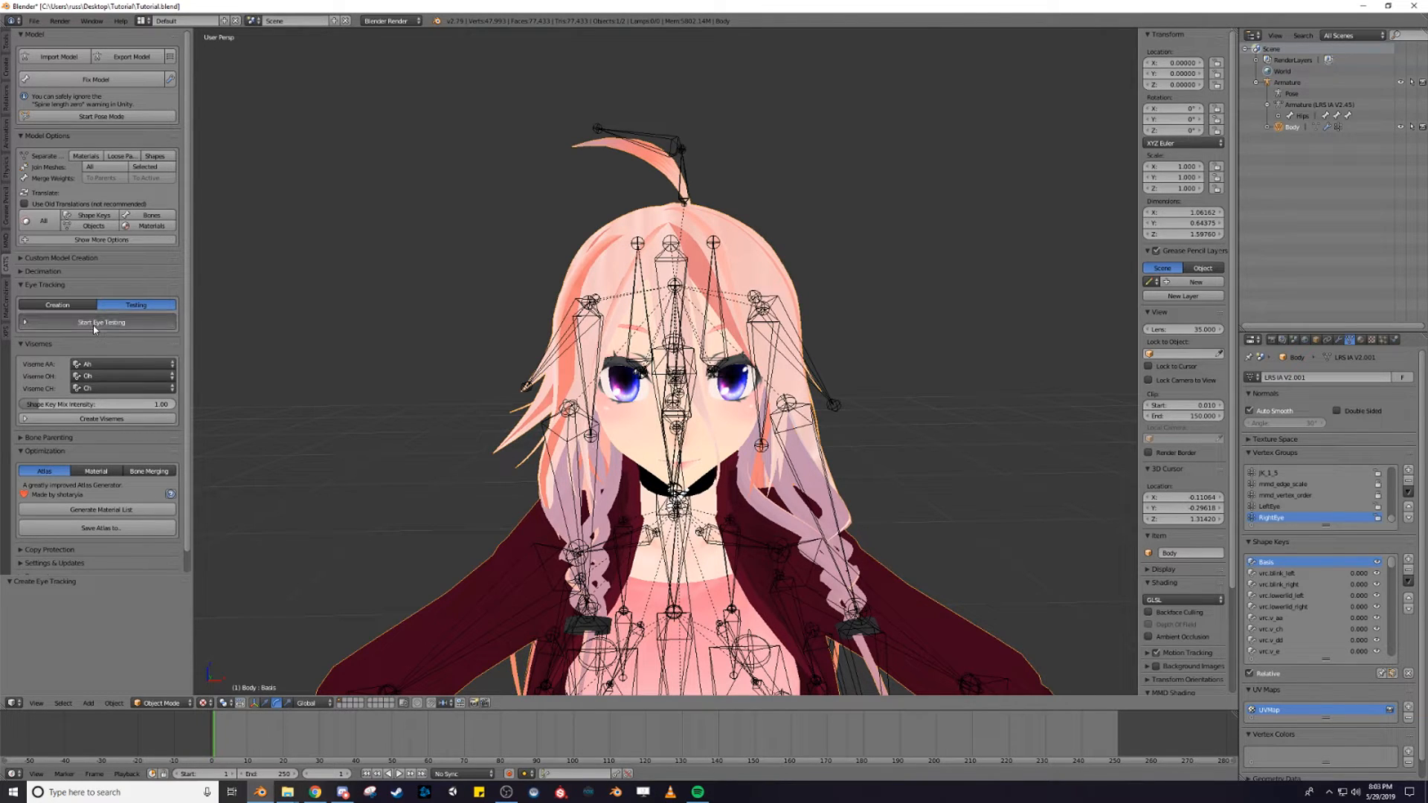
{"action": "left_click_drag", "start_coordinate": [64, 326], "coordinate": [1, 326]}
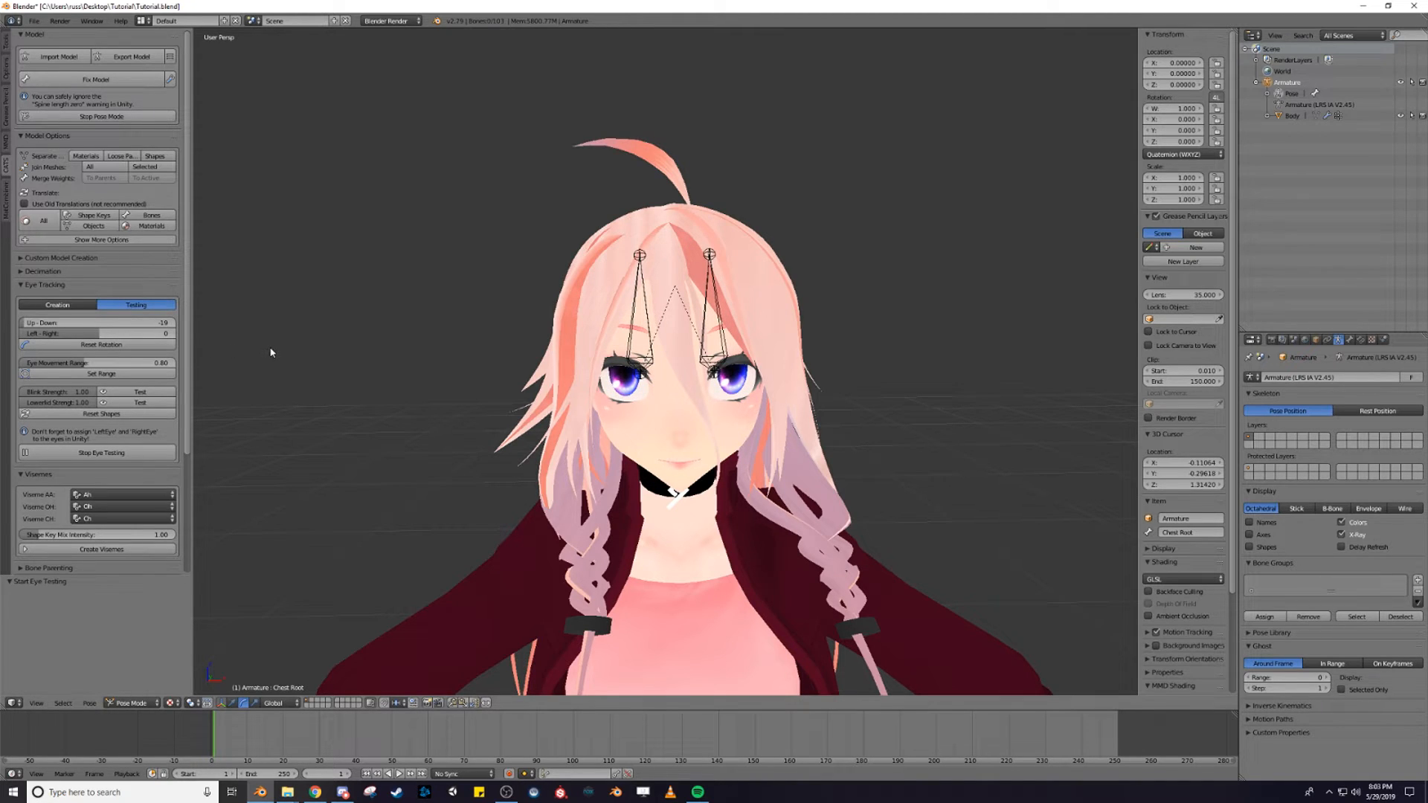
{"action": "left_click_drag", "start_coordinate": [154, 334], "coordinate": [100, 336]}
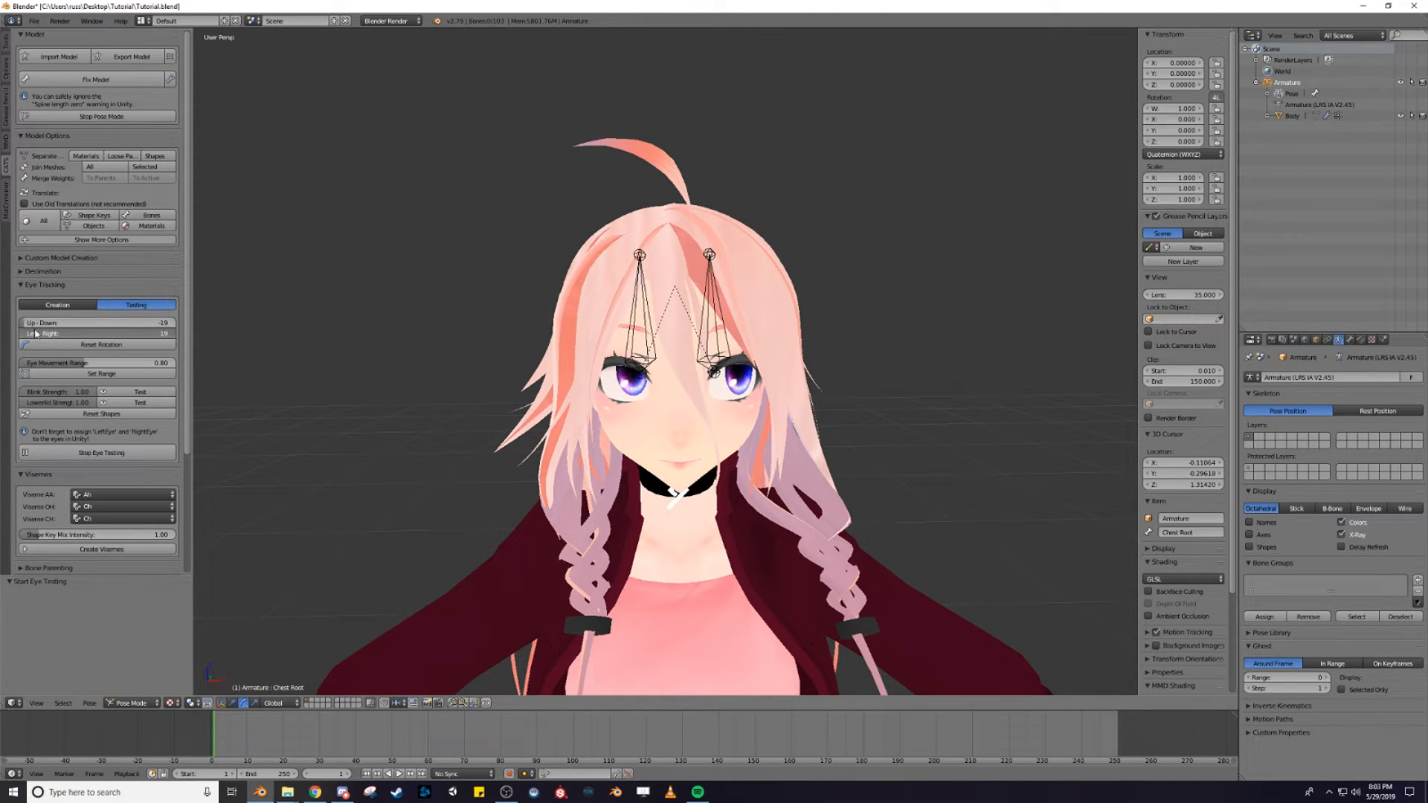
{"action": "left_click", "coordinate": [129, 334]}
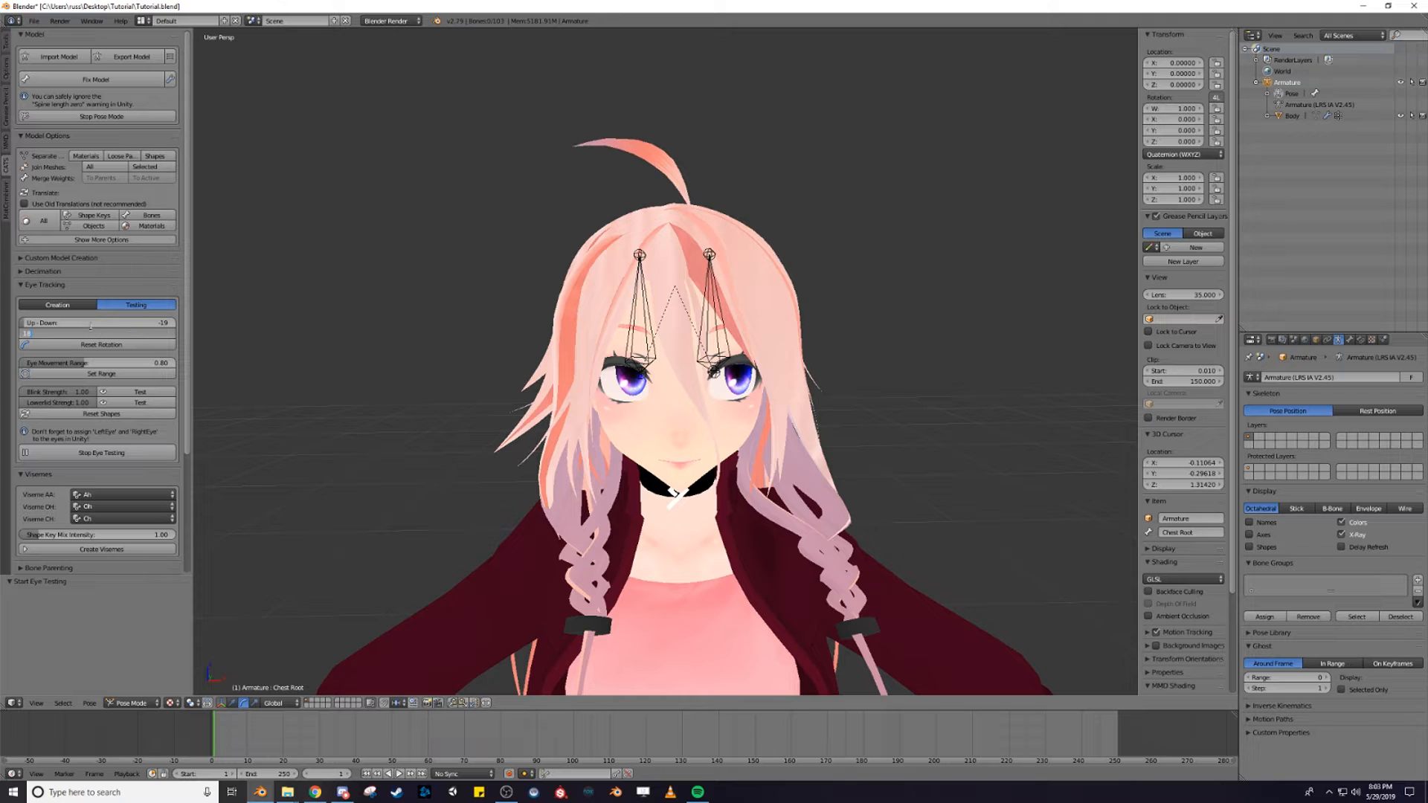
{"action": "left_click", "coordinate": [108, 342]}
{"action": "left_click_drag", "start_coordinate": [108, 335], "coordinate": [60, 335]}
Stop the eye testing and save the current Blender file
{"action": "left_click", "coordinate": [100, 453]}
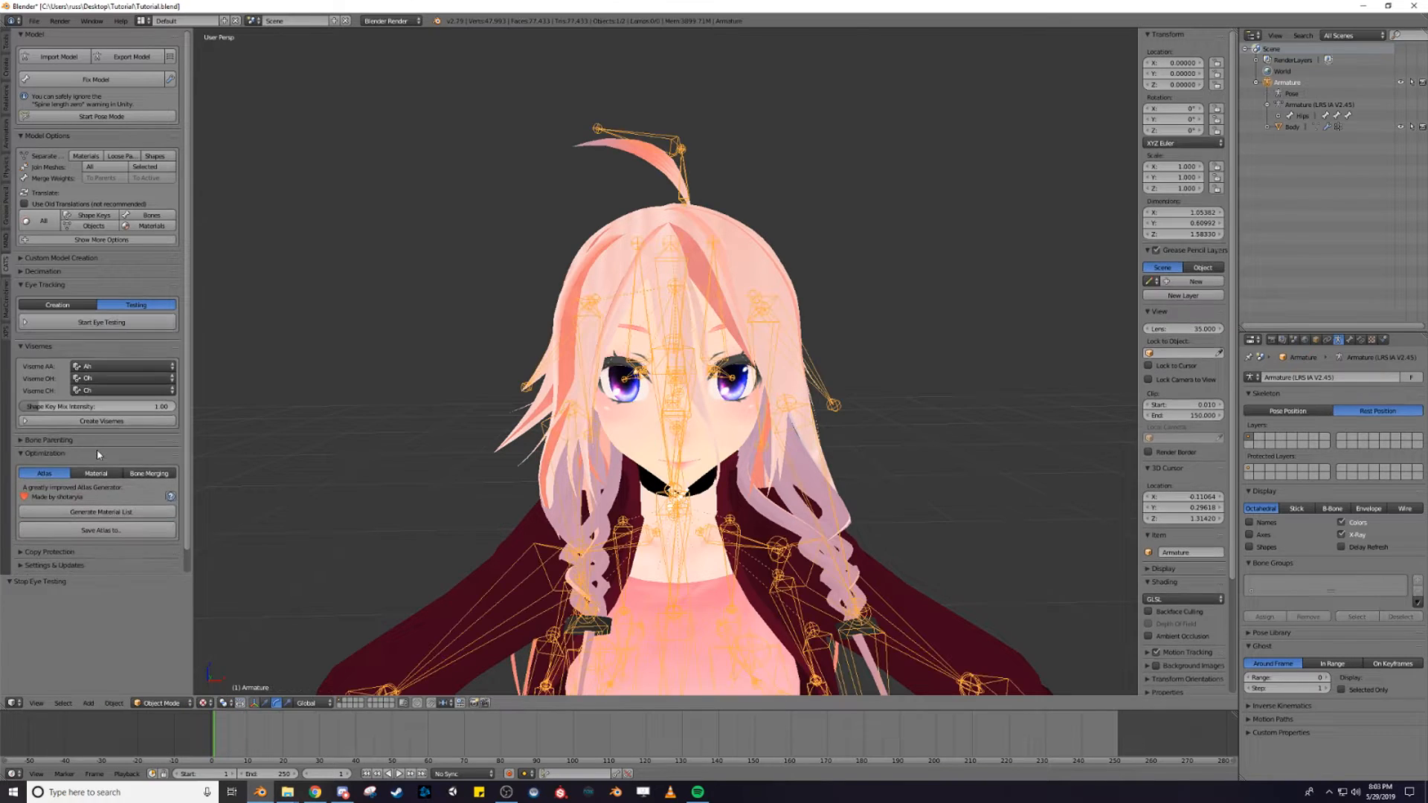
{"action": "left_click", "coordinate": [35, 21]}
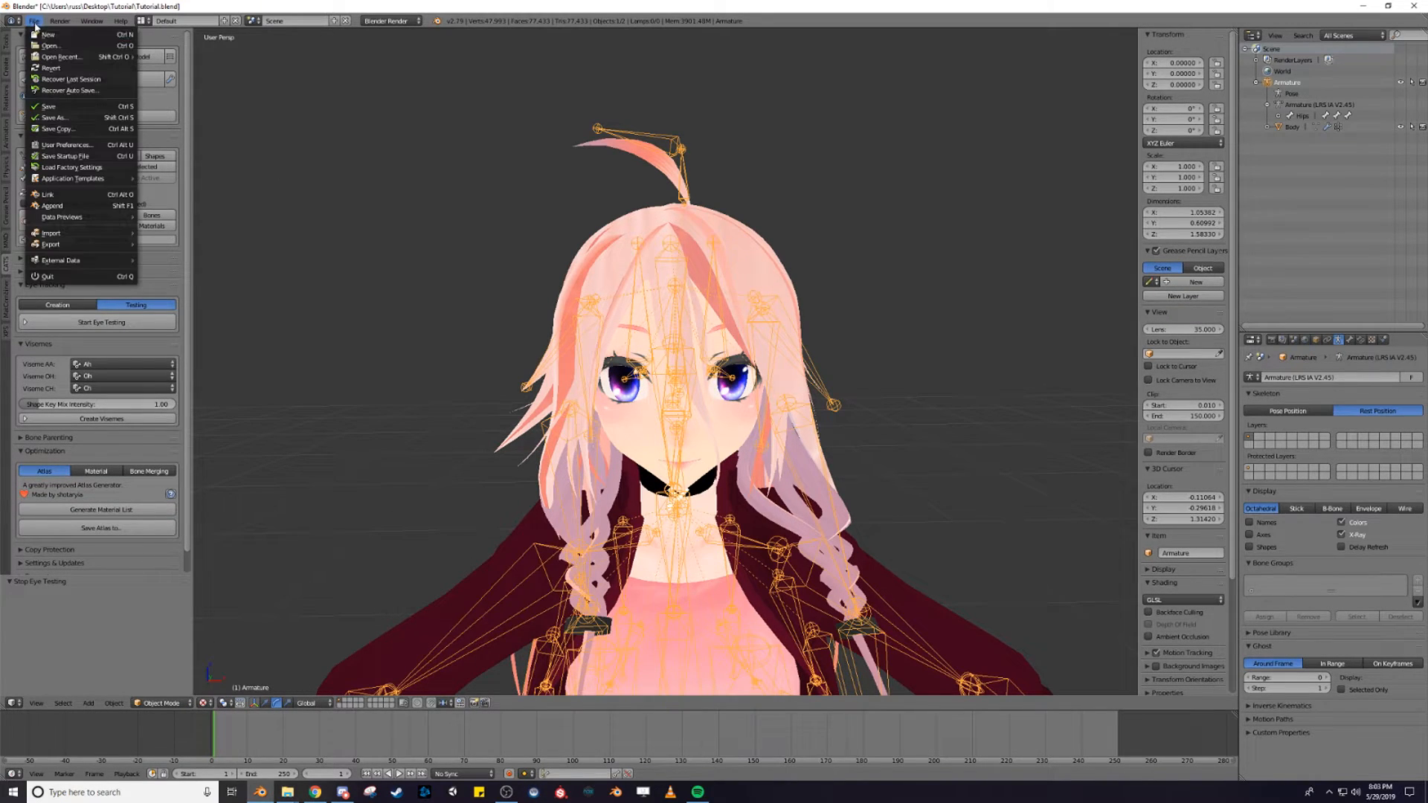
{"action": "left_click", "coordinate": [51, 107]}
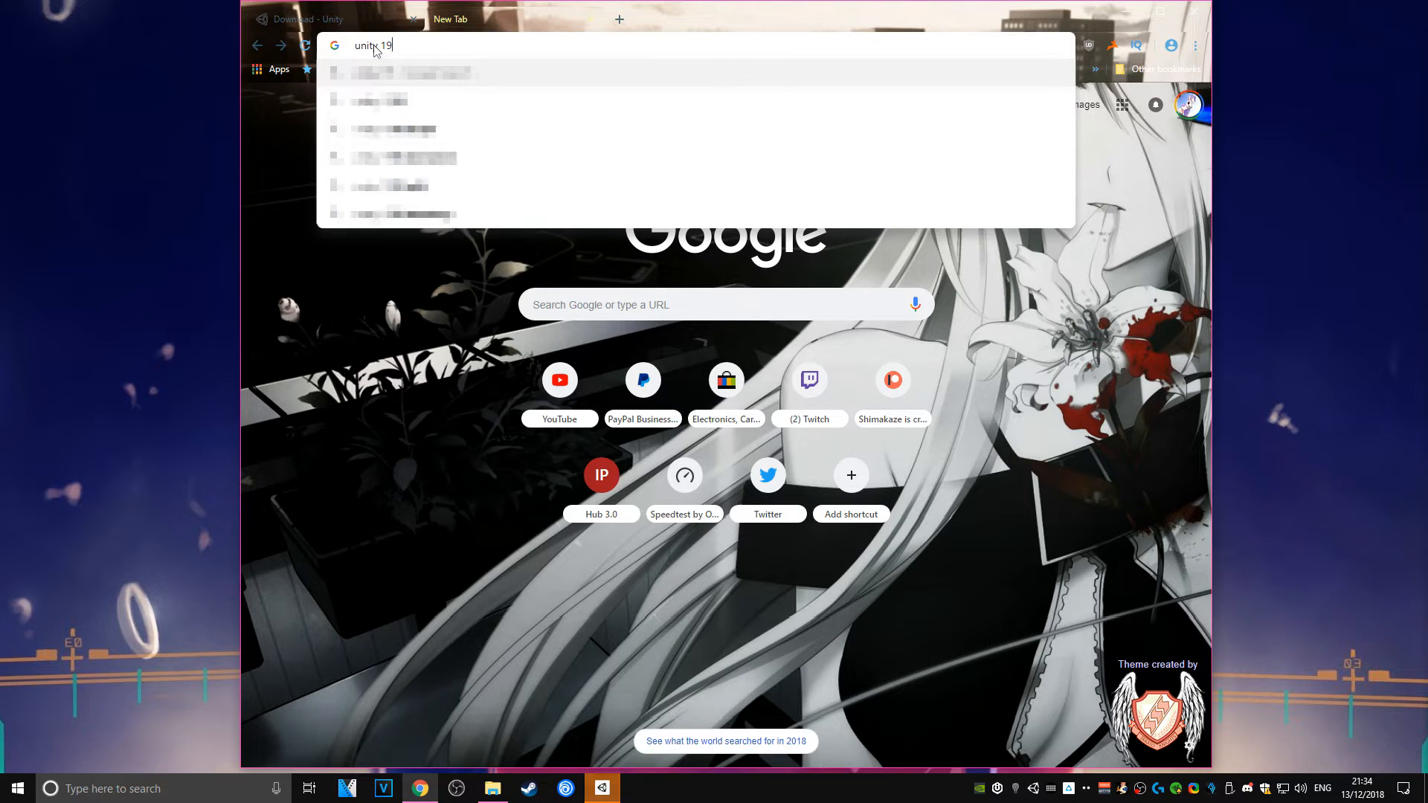
Switch to Chrome, search the web for unity 2017.4.15f1 and open Unity's LTS Releases page
{"action": "type", "text": "2017"}
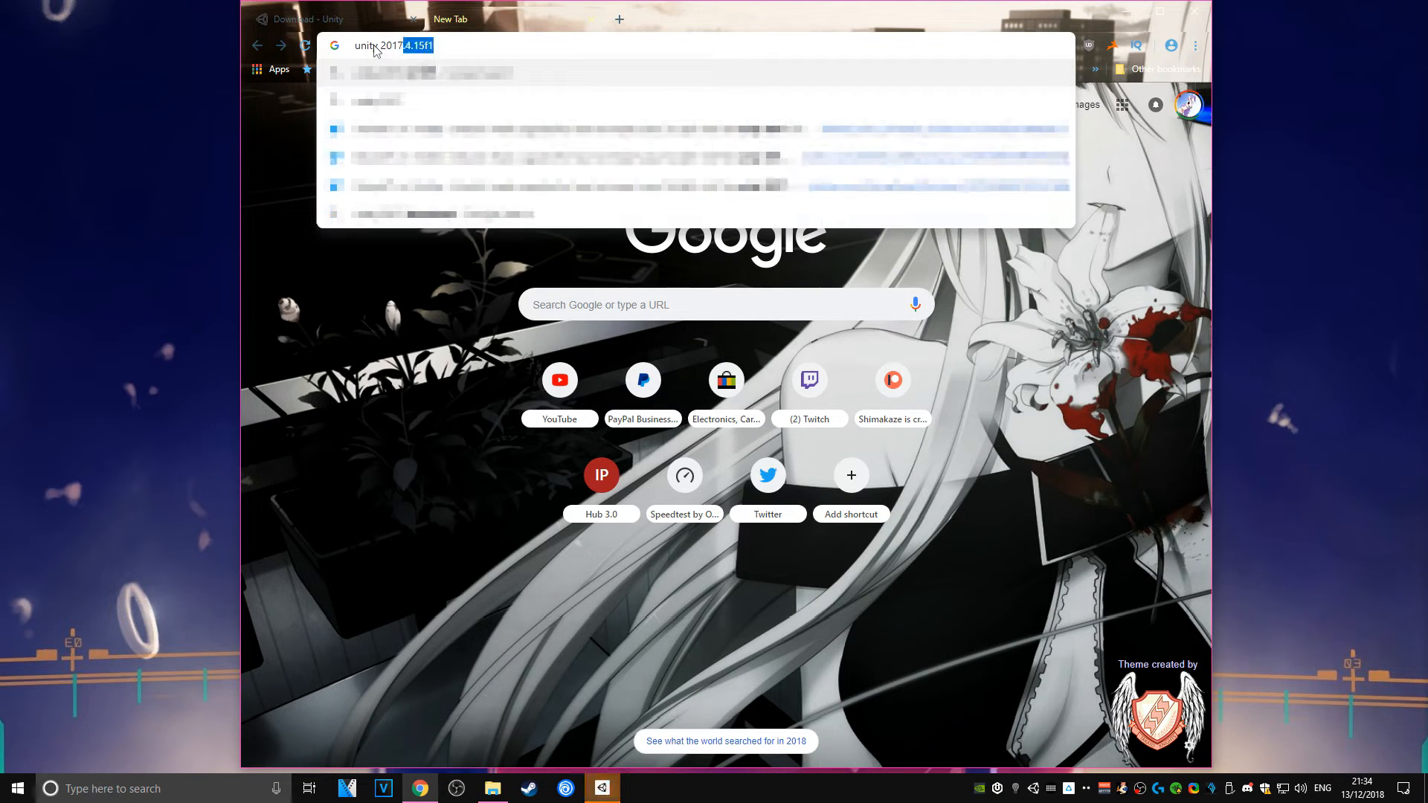
{"action": "key", "text": "Return"}
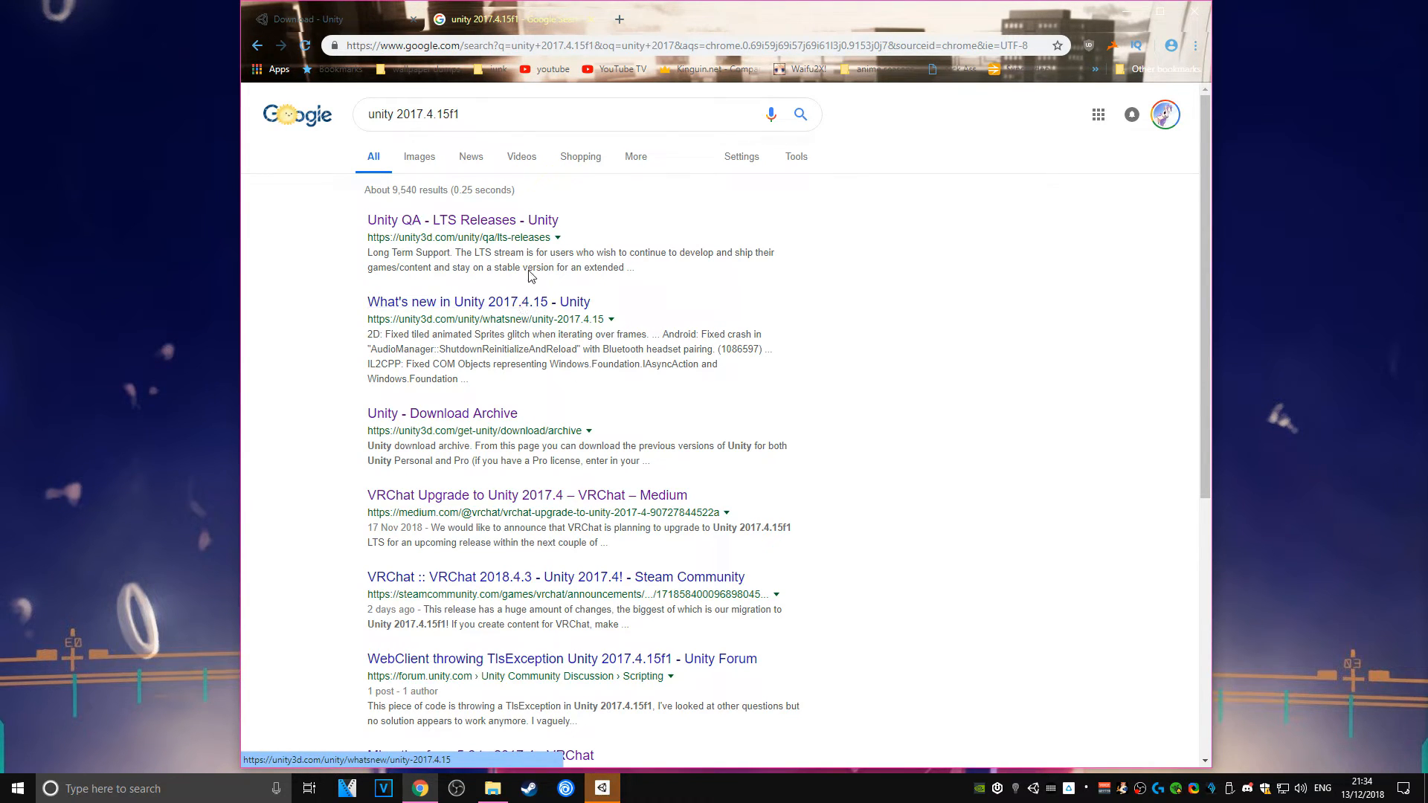
{"action": "left_click", "coordinate": [536, 237]}
Download the Windows Unity Editor Download Assistant for LTS Release 2017.4.15f1 and launch it
{"action": "scroll", "coordinate": [528, 480], "scroll_direction": "down", "scroll_amount": 5}
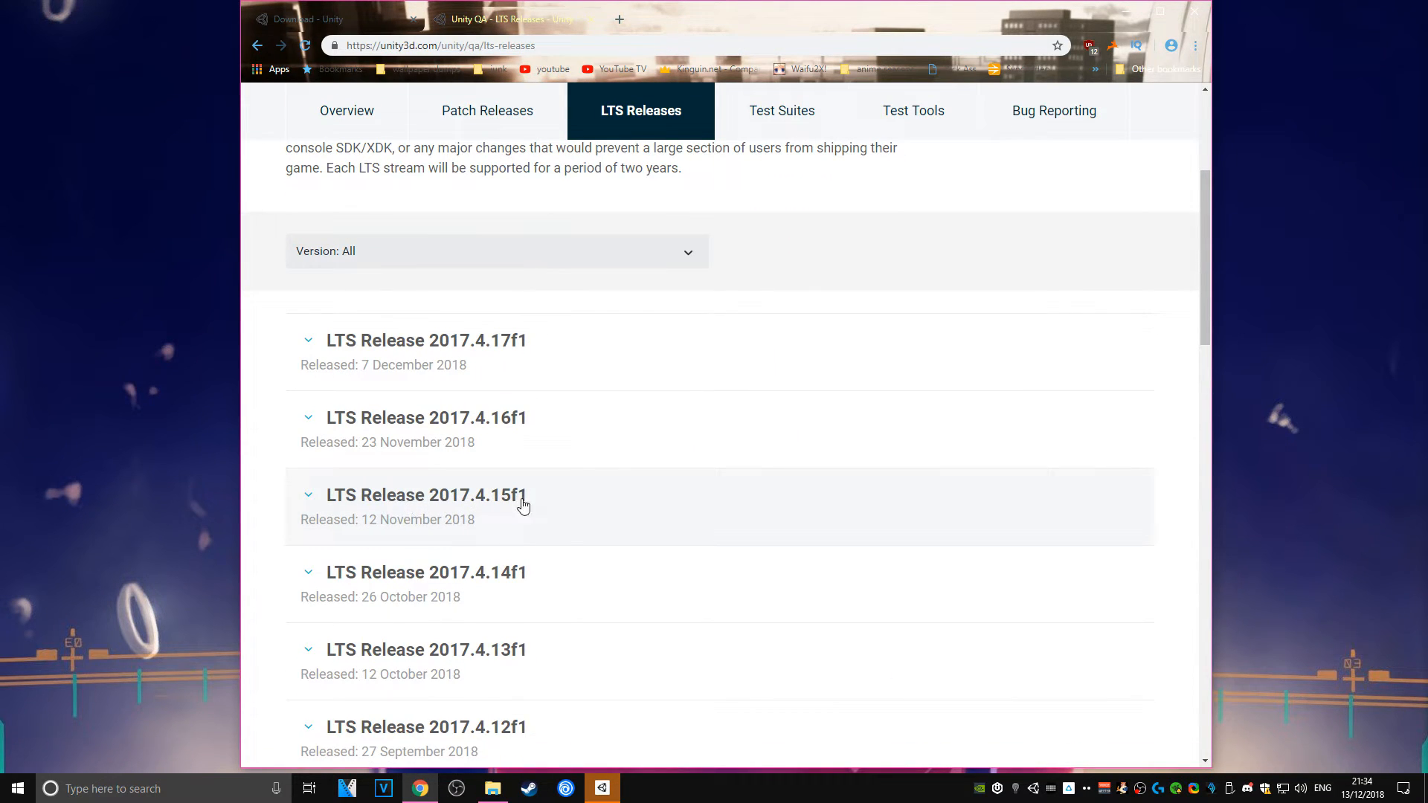
{"action": "left_click", "coordinate": [388, 518]}
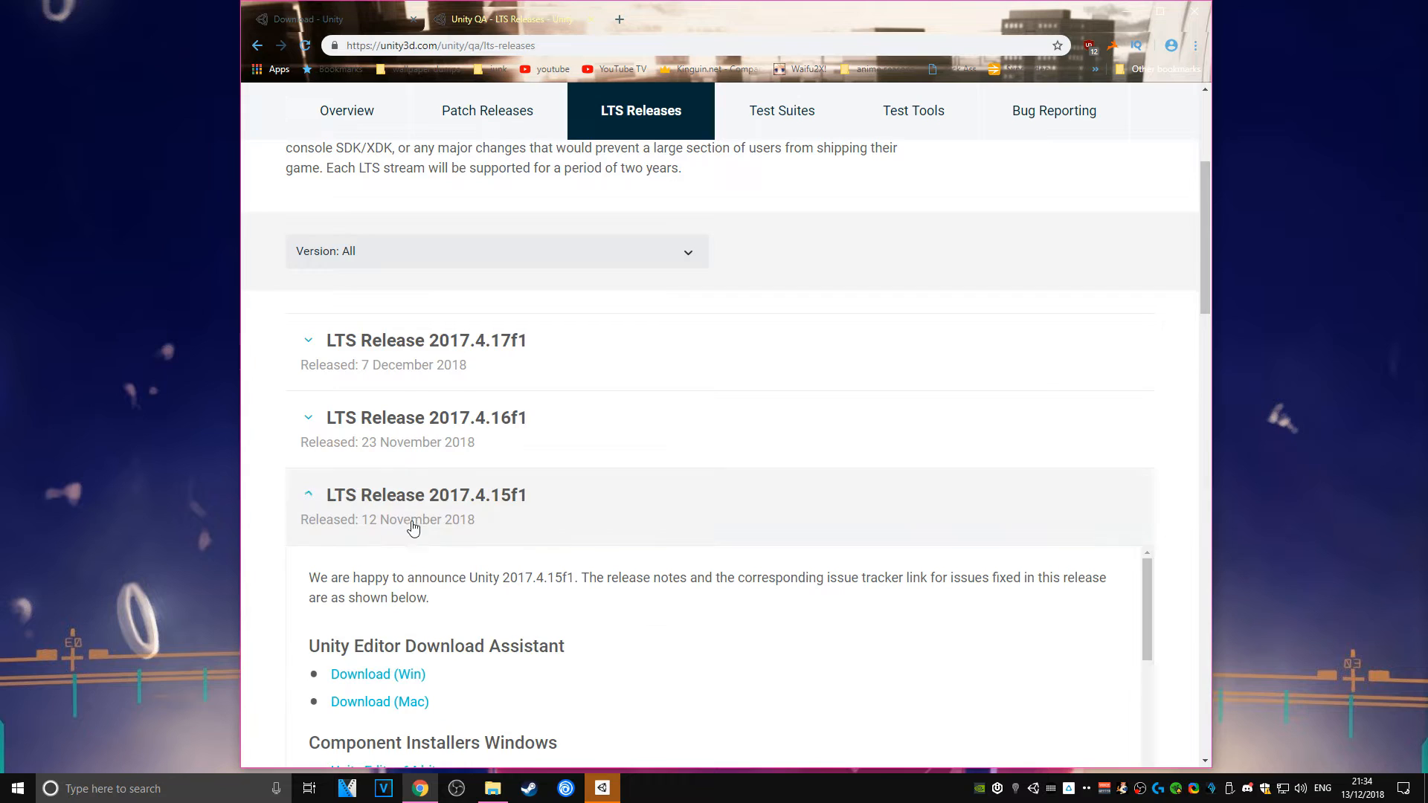
{"action": "left_click", "coordinate": [388, 675]}
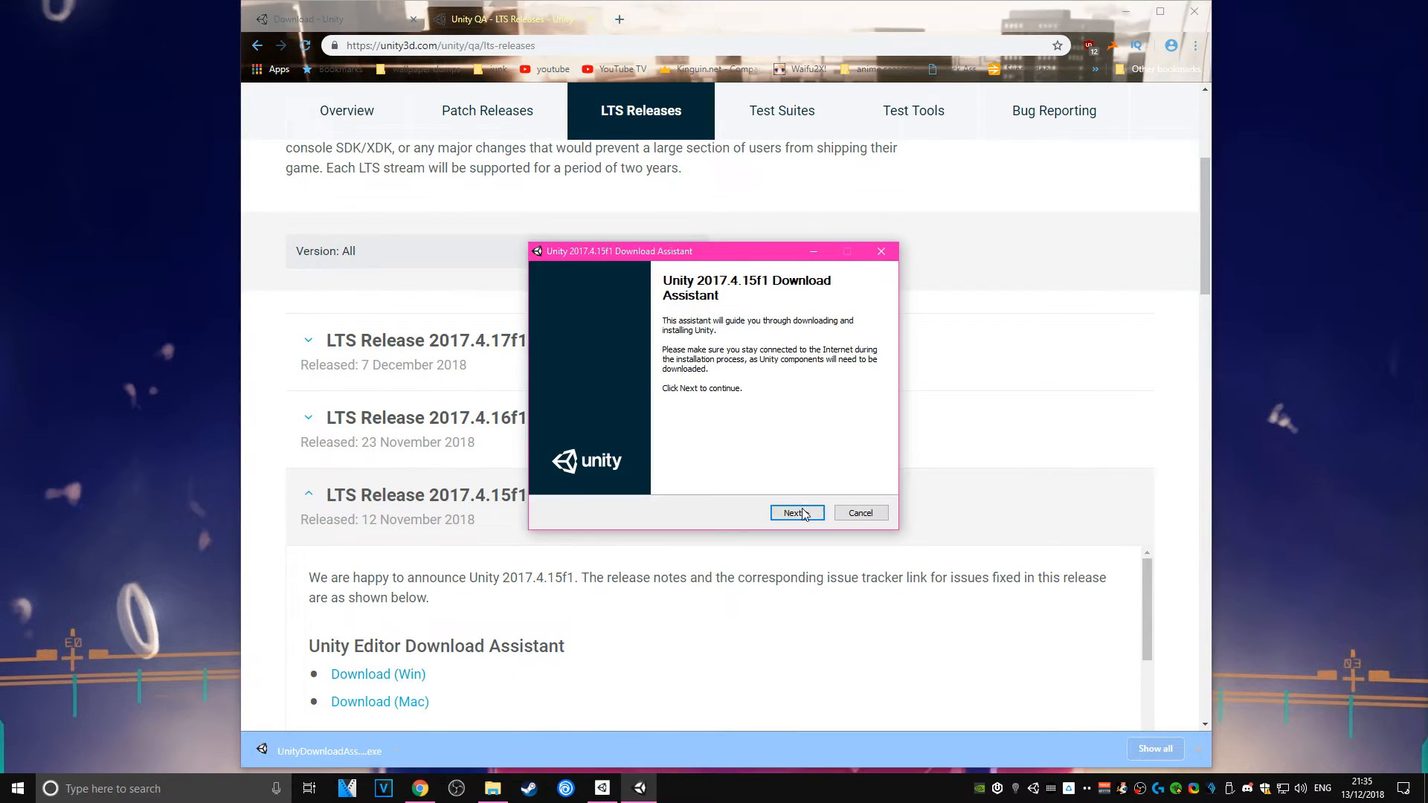
Install Unity 2017.4.15f1 with the default components, accepting the licence terms, and finish the setup with Launch Unity enabled
{"action": "left_click", "coordinate": [802, 513]}
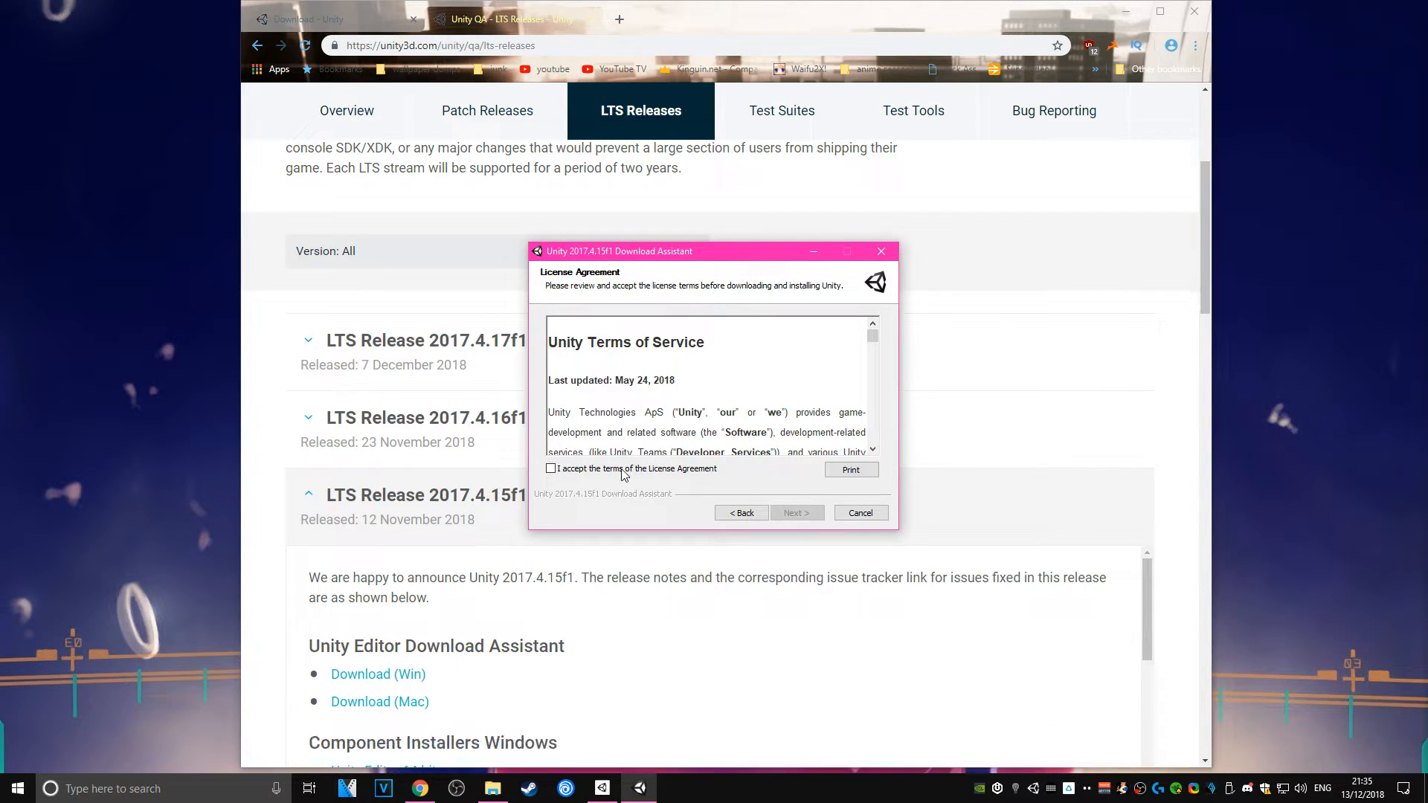
{"action": "left_click", "coordinate": [681, 470]}
{"action": "left_click", "coordinate": [806, 514]}
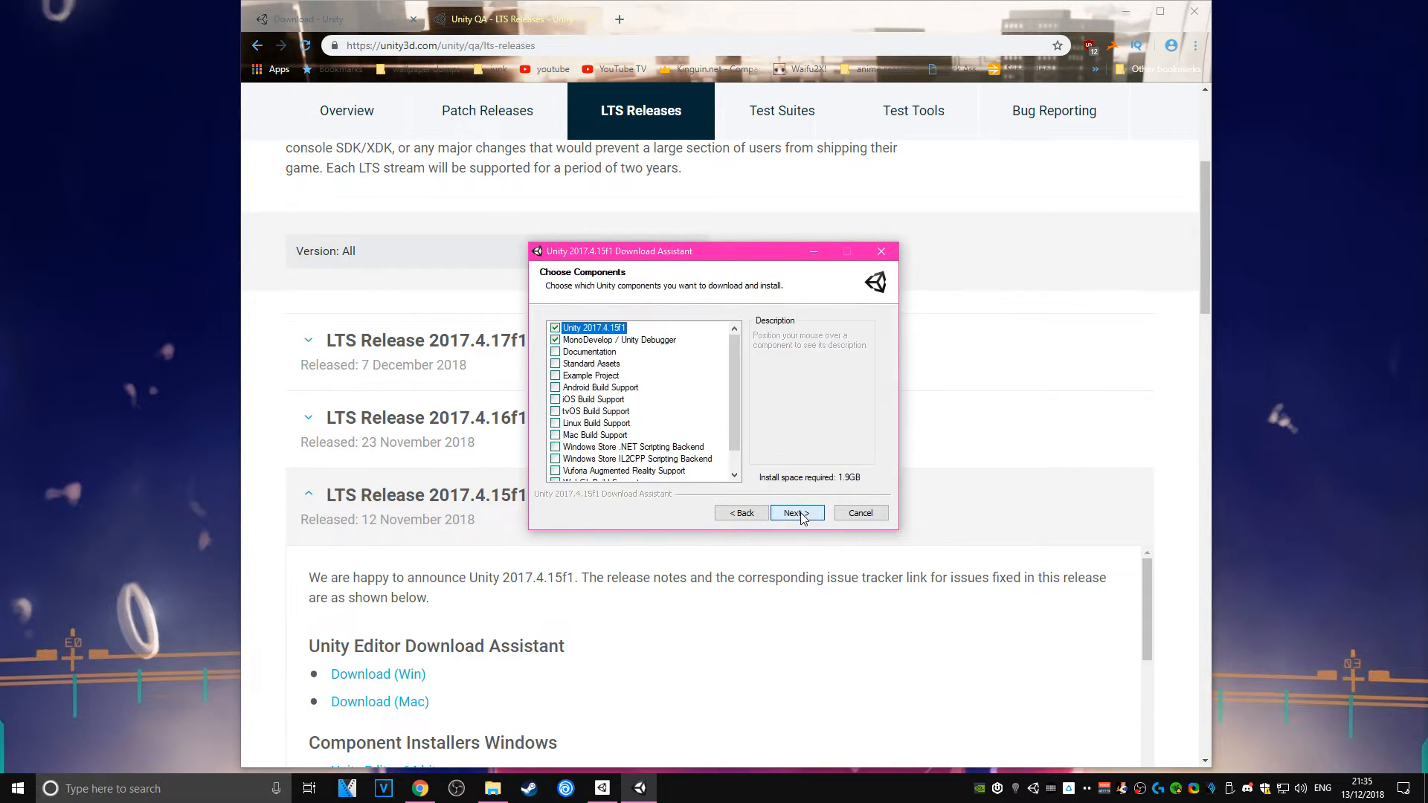
{"action": "left_click", "coordinate": [806, 515]}
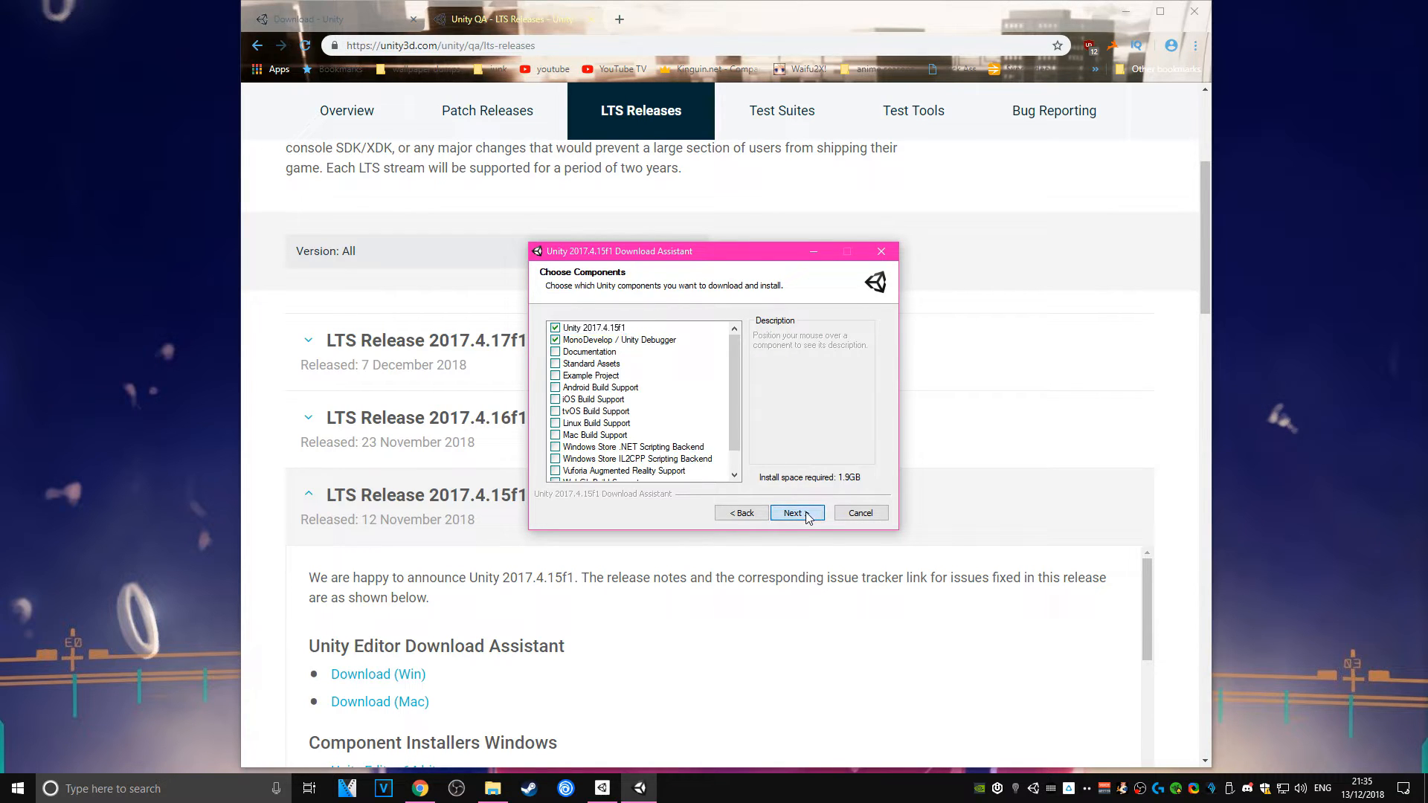
{"action": "left_click", "coordinate": [811, 519]}
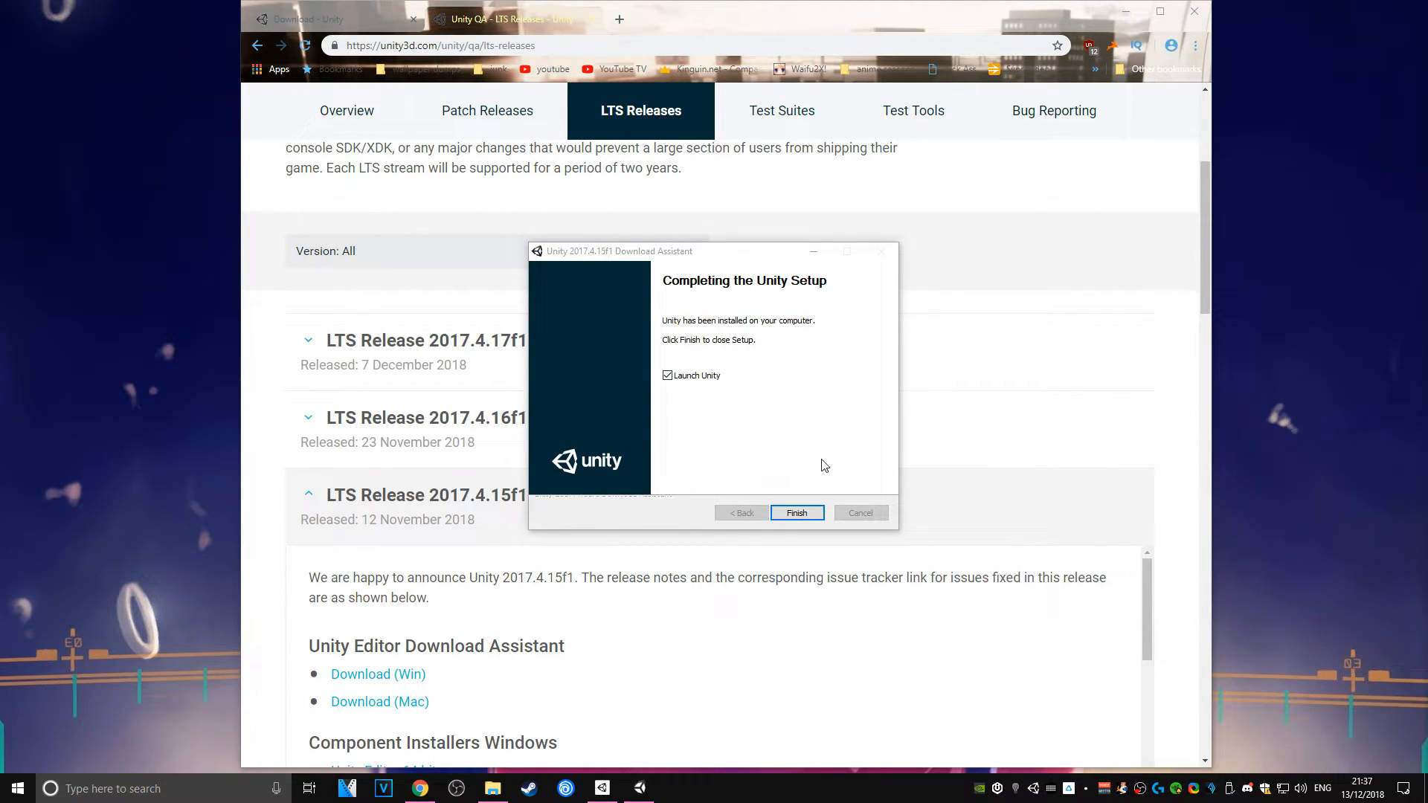
{"action": "left_click", "coordinate": [794, 513]}
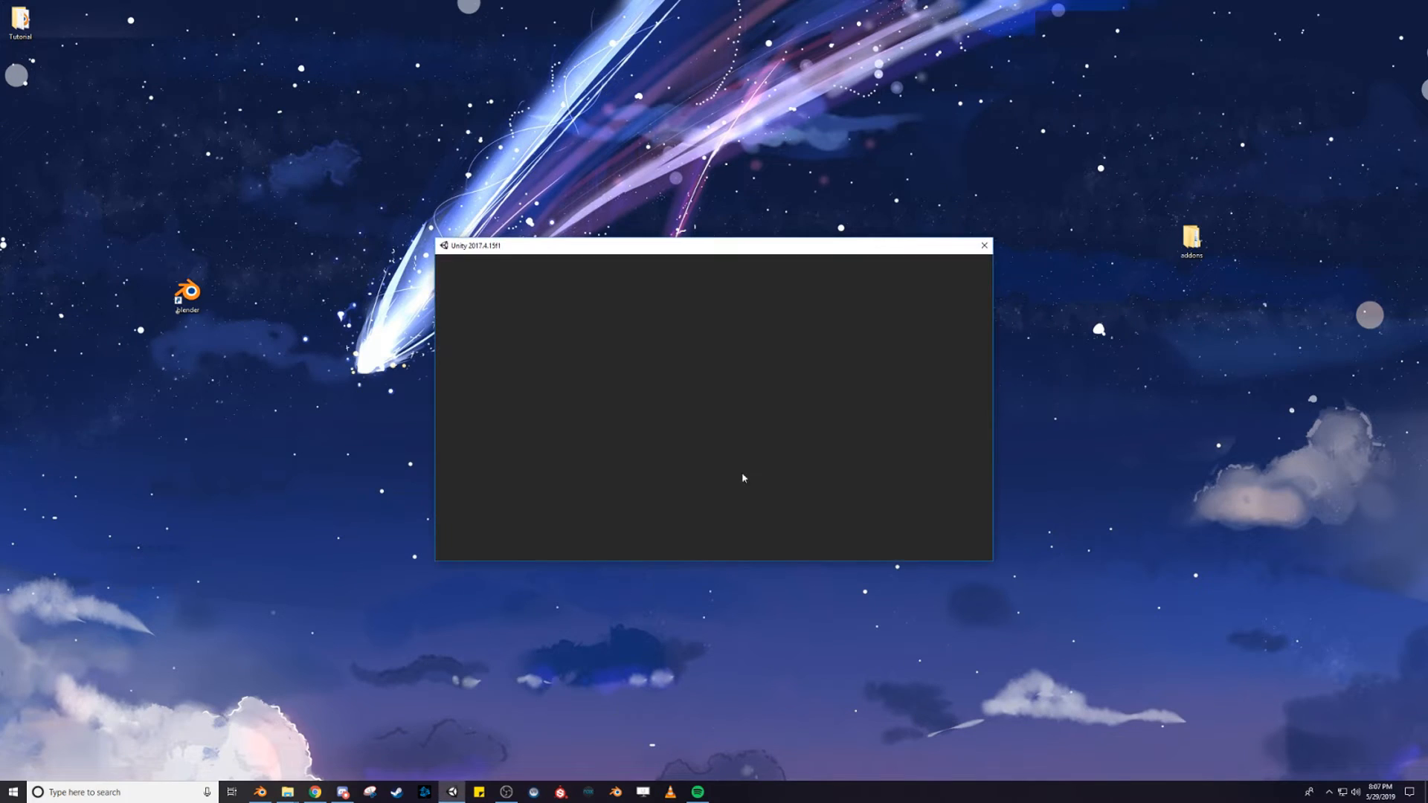
Create a new 3D Unity project named Tutorial in D:\Unity
{"action": "left_click", "coordinate": [837, 290]}
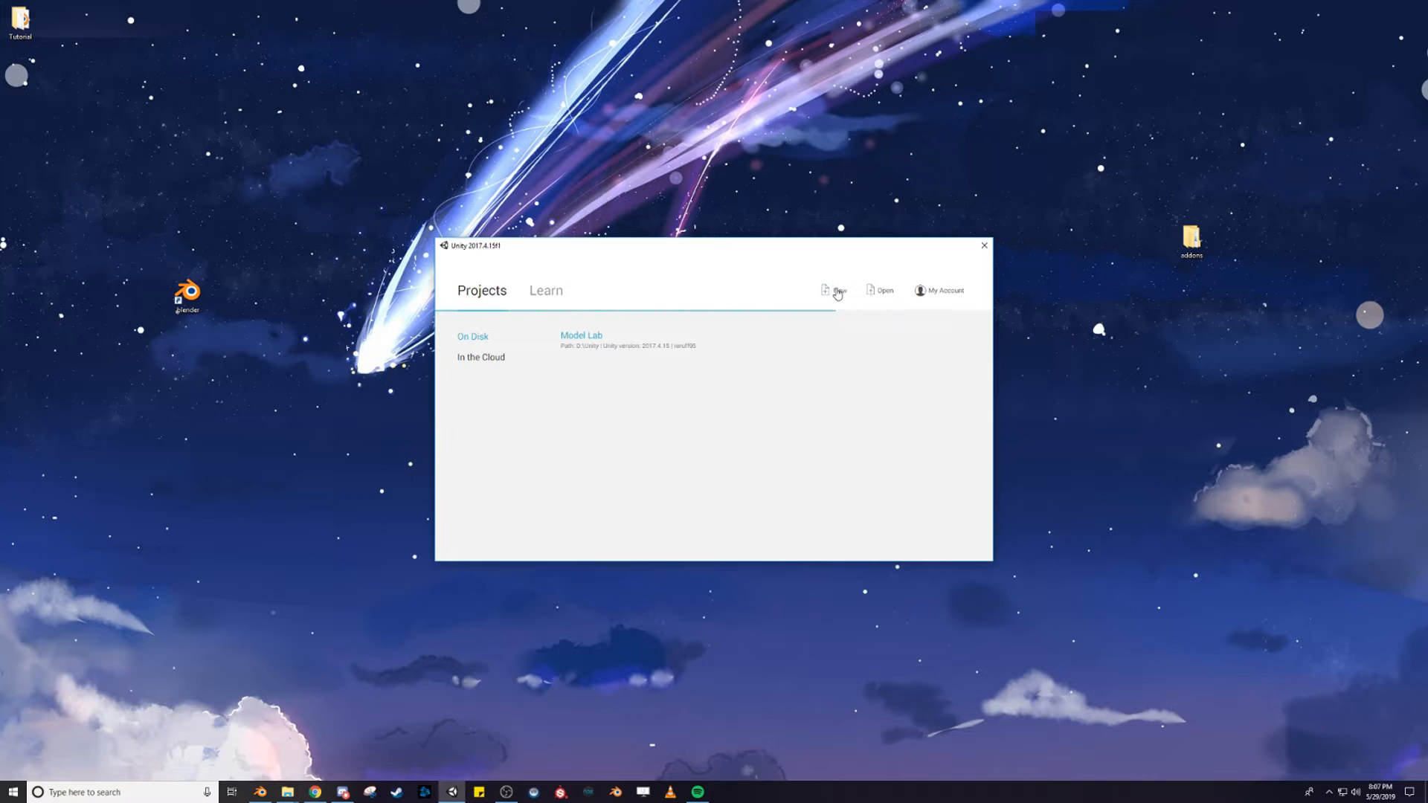
{"action": "type", "text": "Tutorial"}
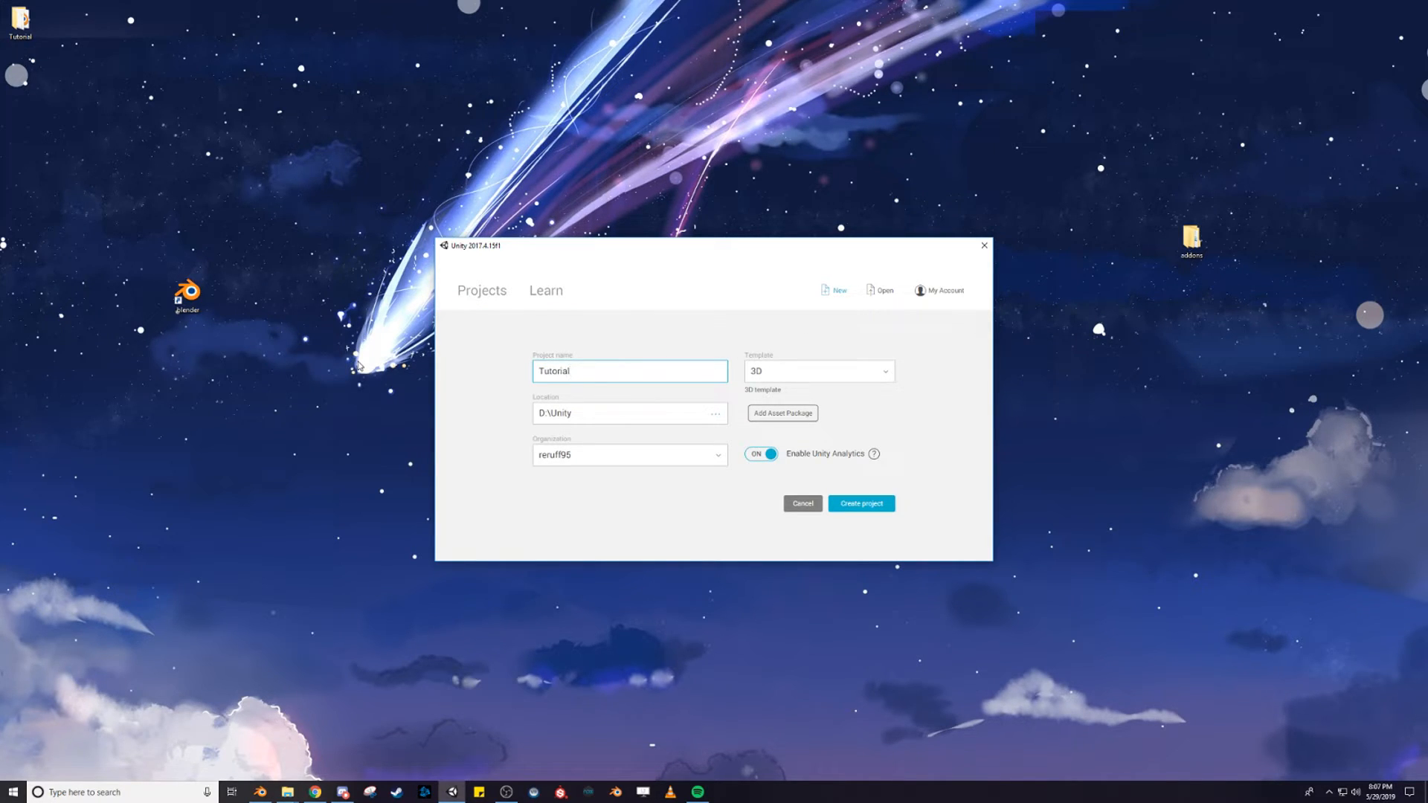
{"action": "left_click", "coordinate": [853, 506]}
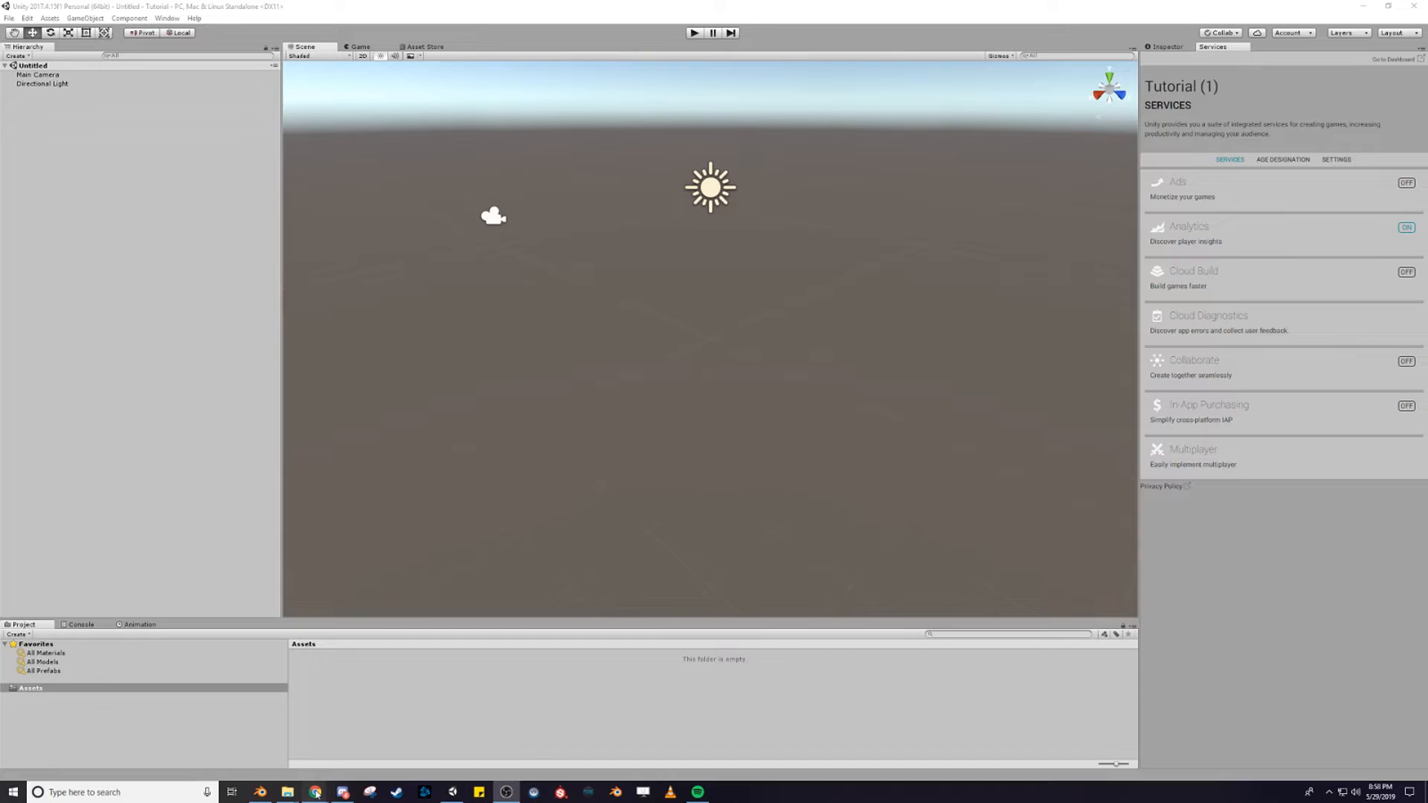
Switch to Chrome, look at the VRChat SDK download option on VRChat's download page, and return to Unity
{"action": "mouse_move", "coordinate": [324, 790]}
{"action": "left_click", "coordinate": [344, 767]}
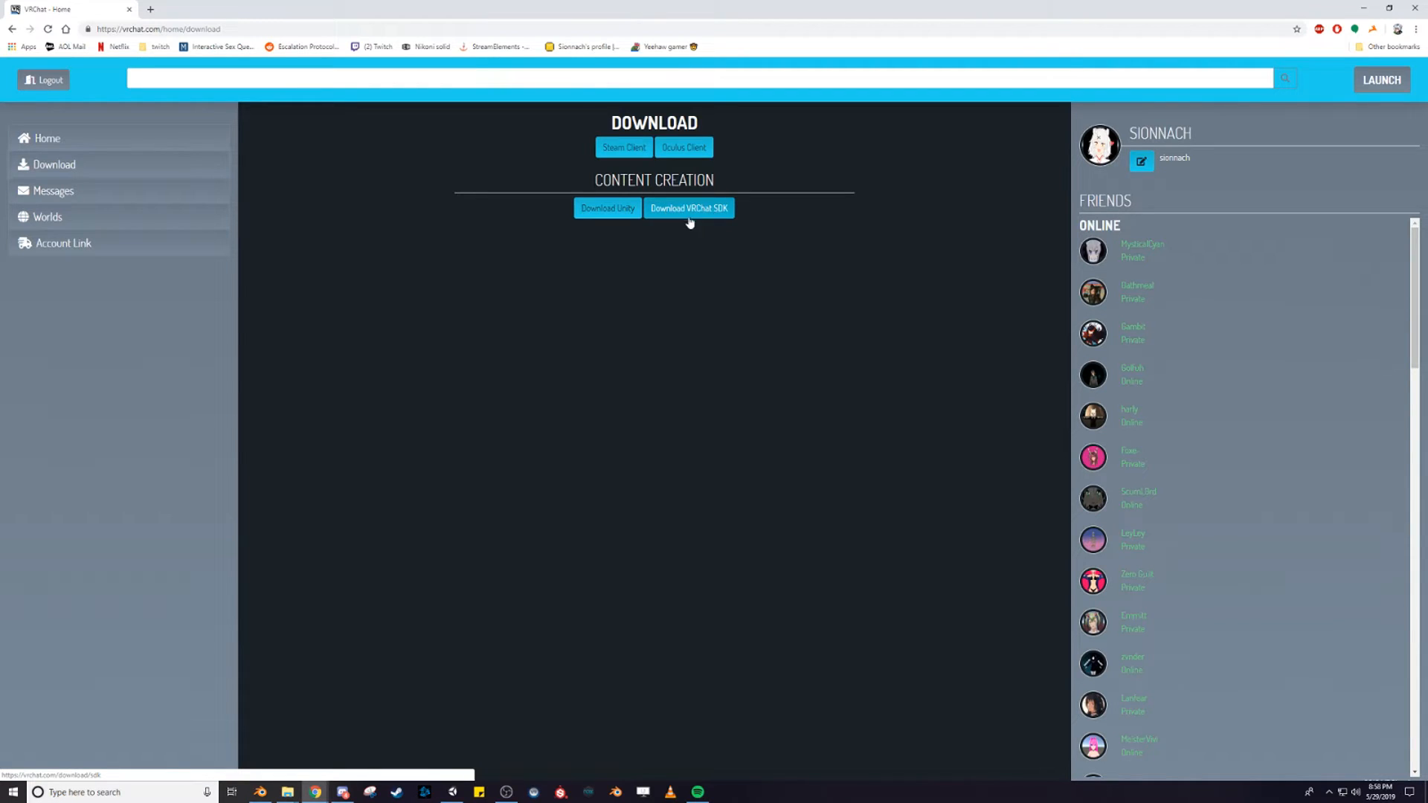
{"action": "left_click", "coordinate": [1408, 6]}
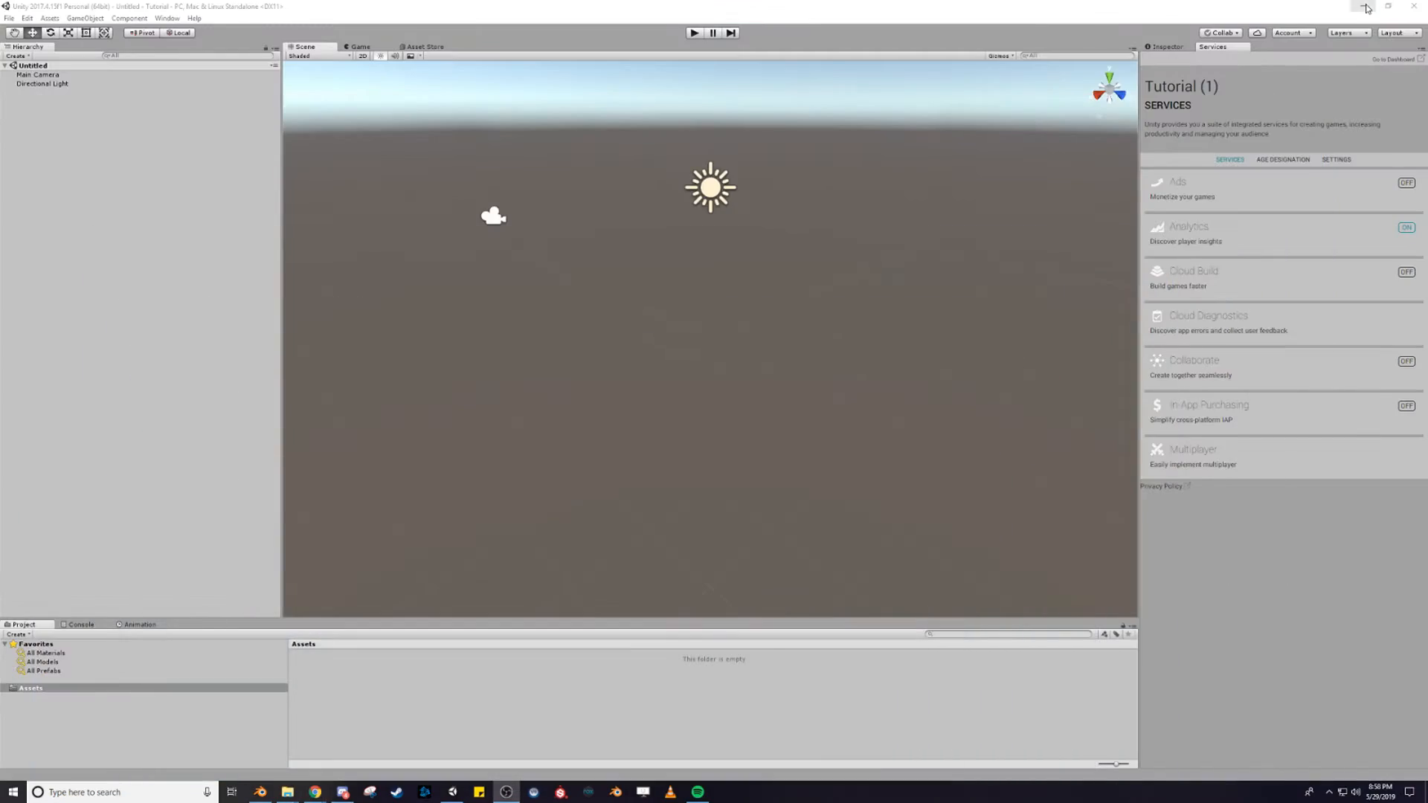
Open the VRCSDK-2019.05.16 package from the Downloads folder and import all its contents into the Unity project
{"action": "mouse_move", "coordinate": [288, 792]}
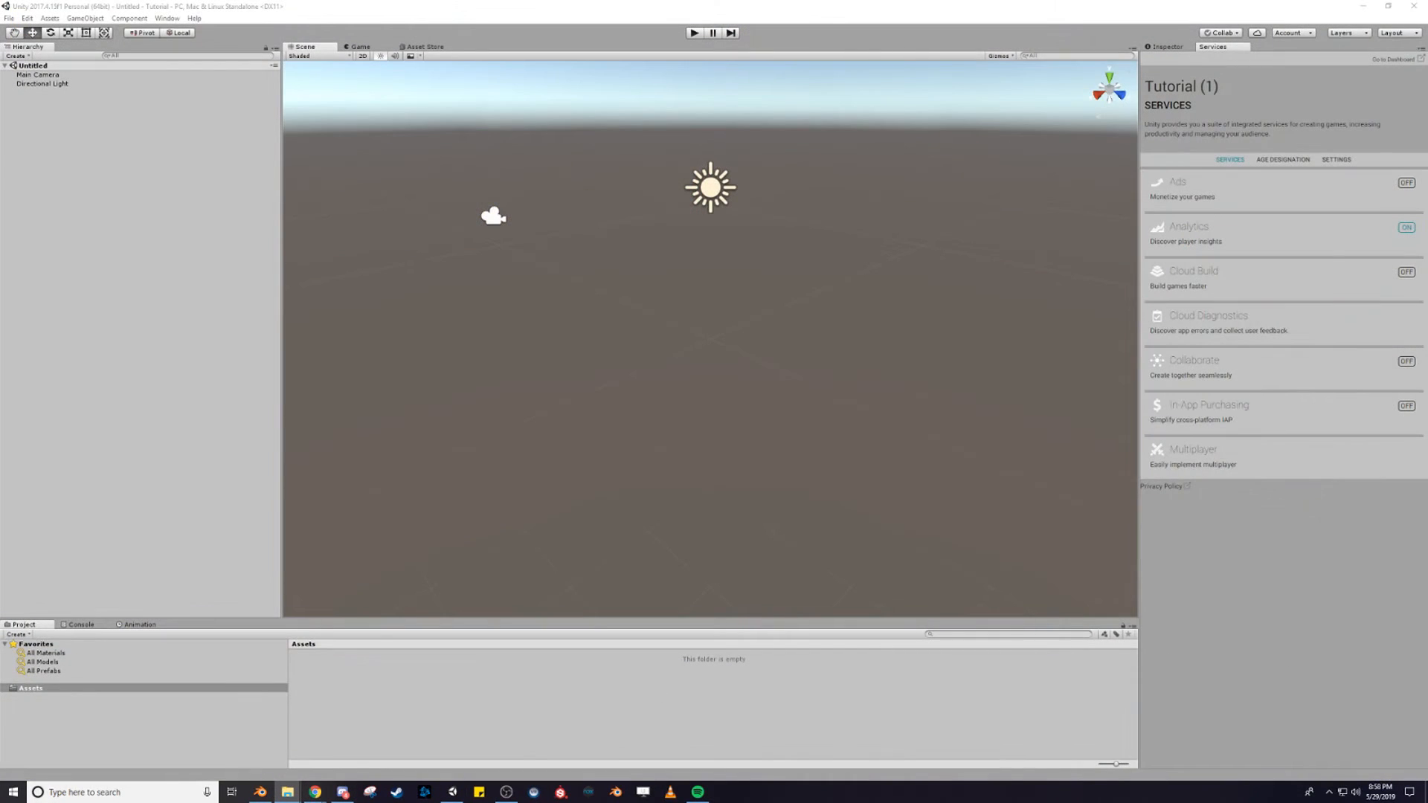
{"action": "left_click_drag", "start_coordinate": [1427, 234], "coordinate": [757, 177]}
{"action": "scroll", "coordinate": [746, 395], "scroll_direction": "down", "scroll_amount": 3}
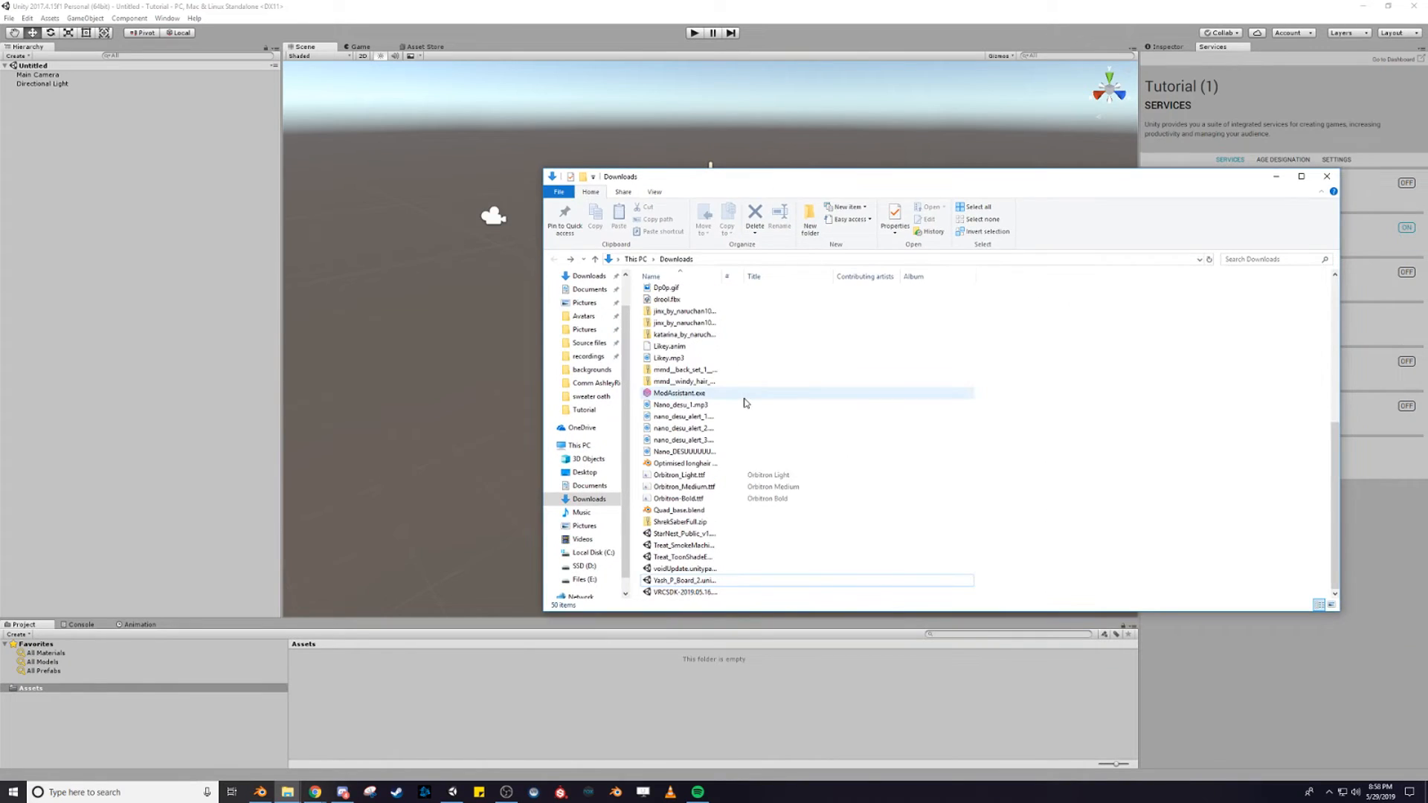
{"action": "left_click", "coordinate": [679, 593]}
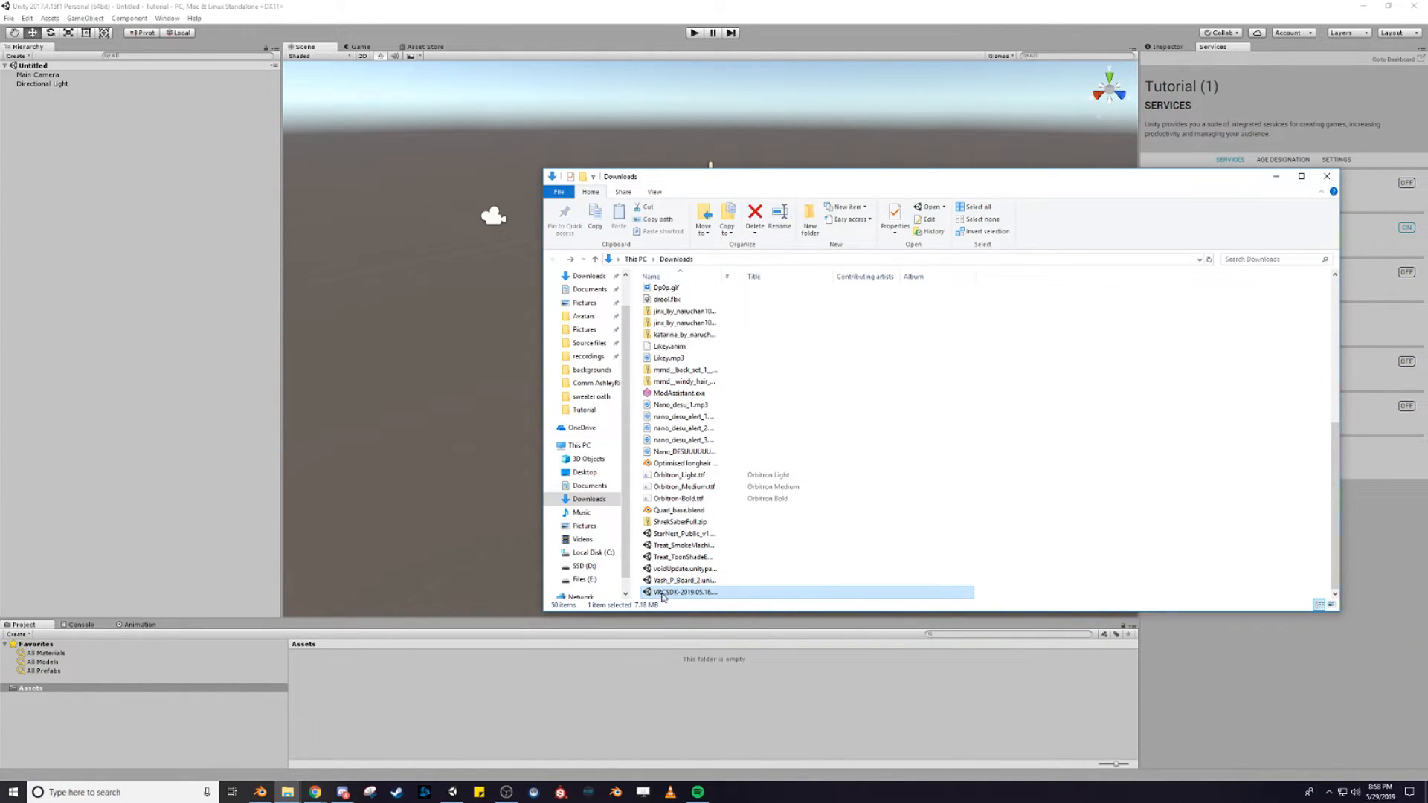
{"action": "double_click", "coordinate": [679, 594]}
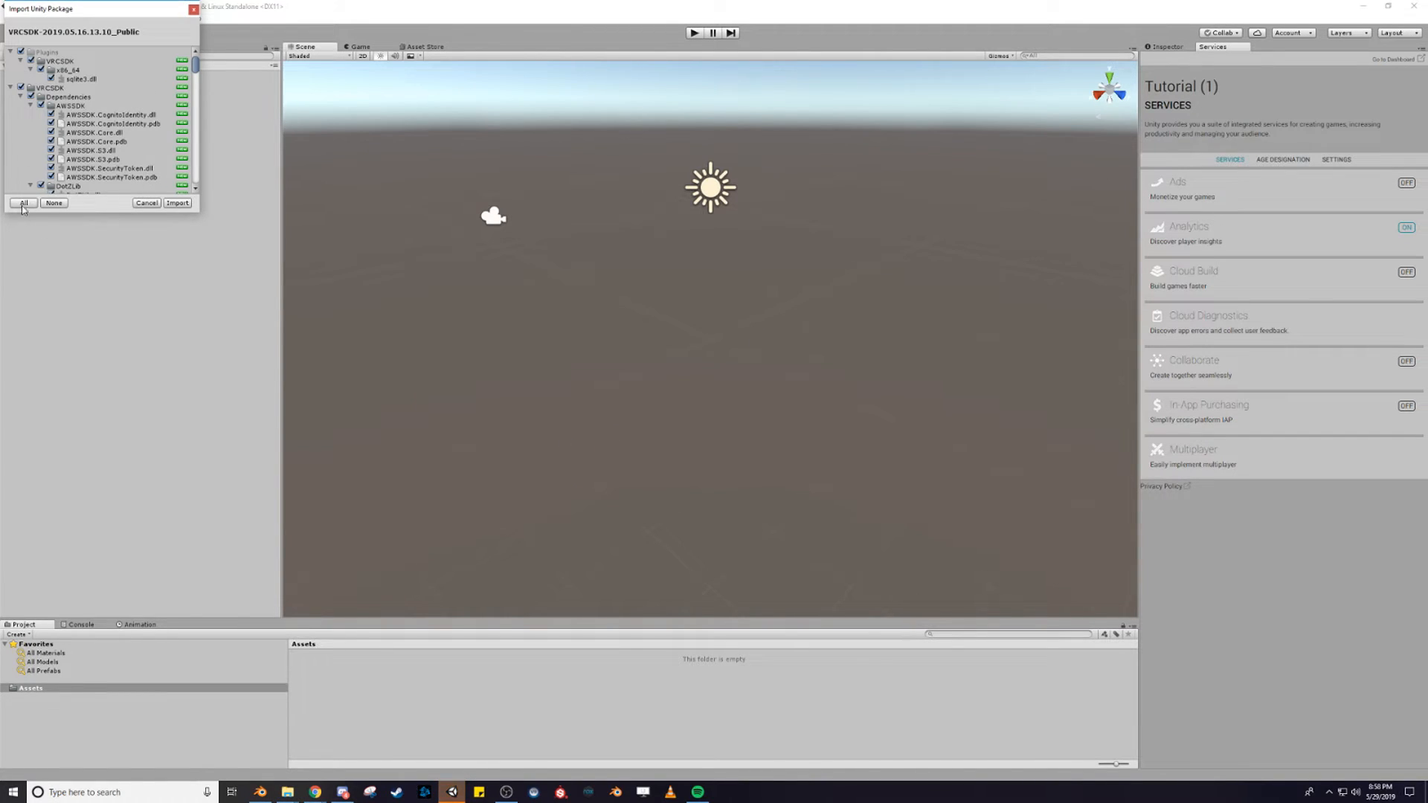
{"action": "left_click", "coordinate": [178, 203]}
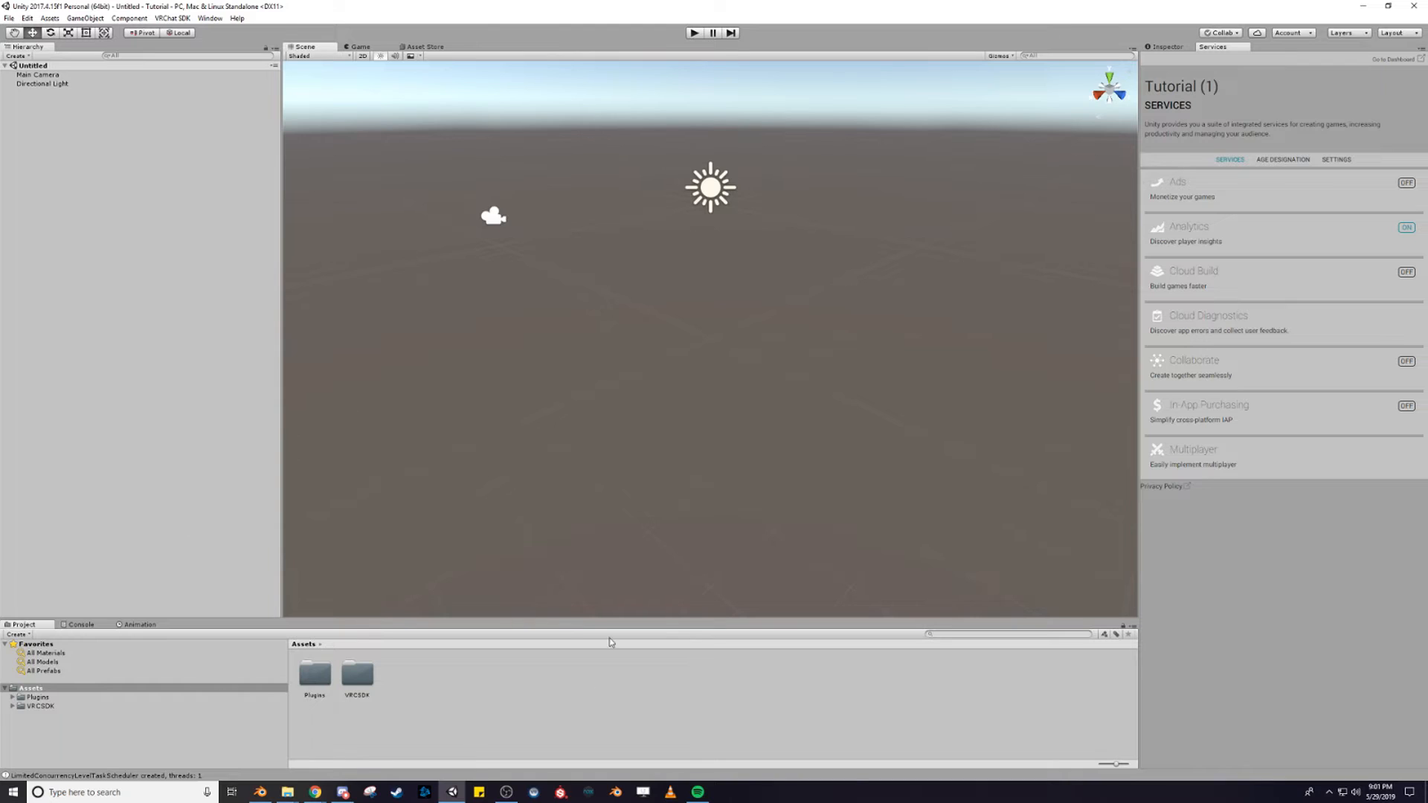
Create a folder named Avatars in the project's Assets
{"action": "right_click", "coordinate": [424, 692]}
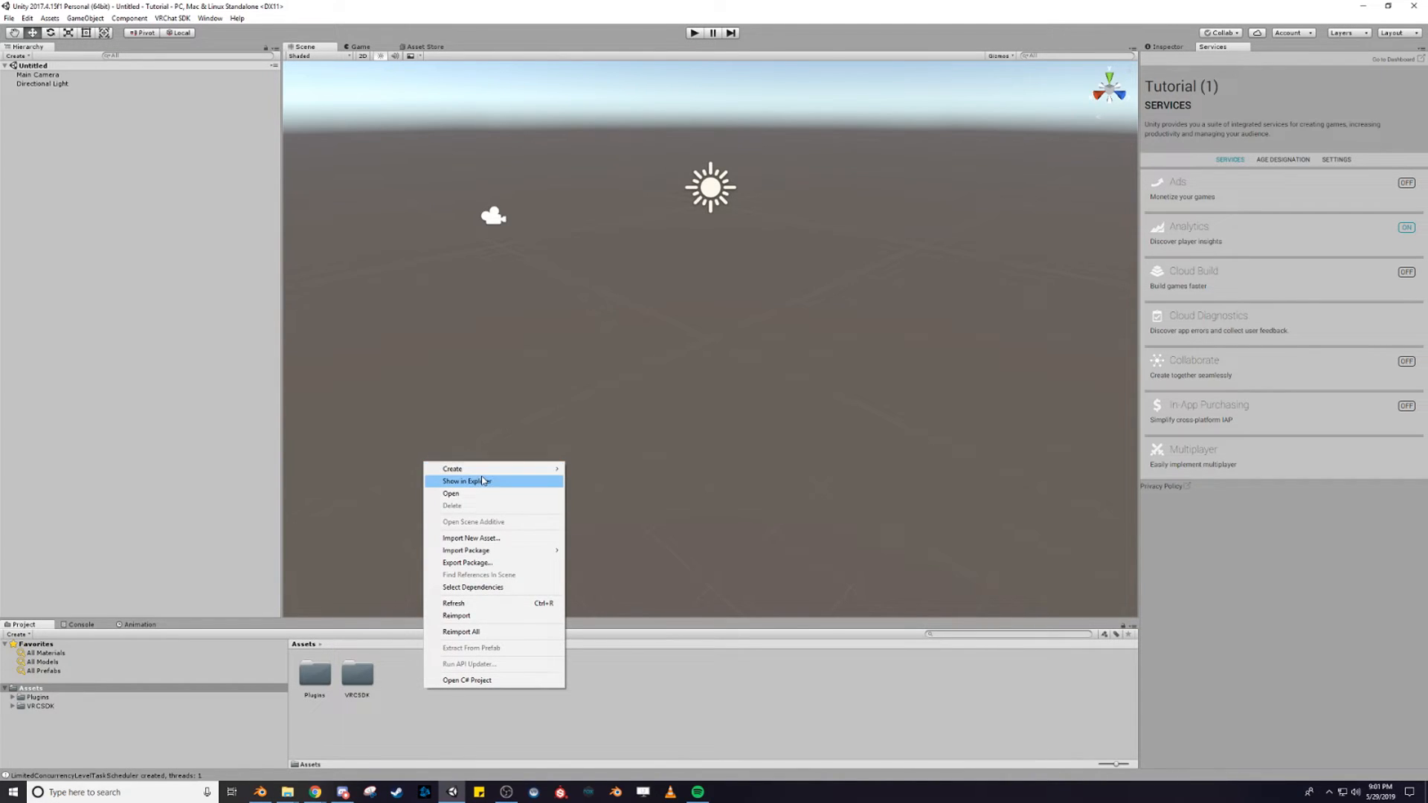
{"action": "mouse_move", "coordinate": [483, 469]}
{"action": "left_click", "coordinate": [628, 97]}
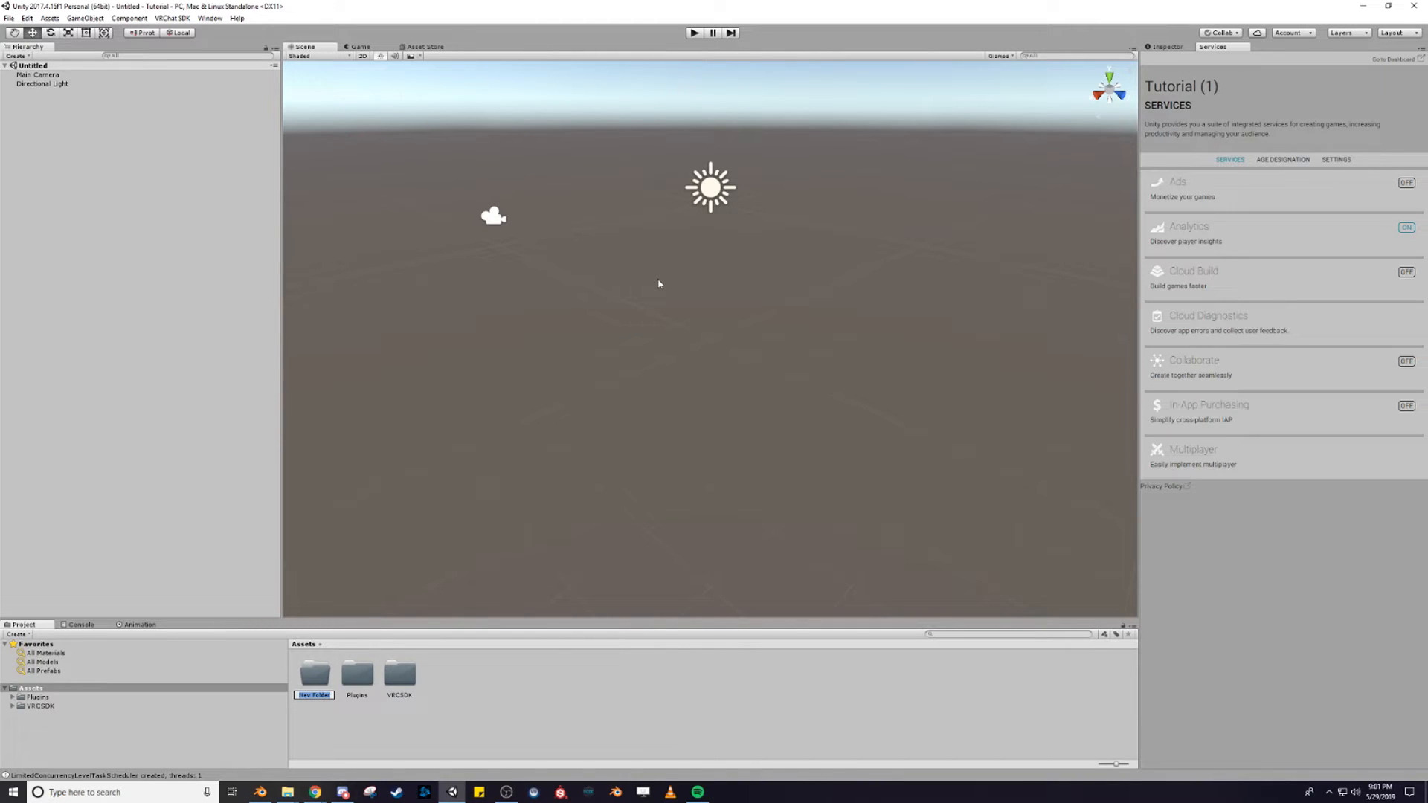
{"action": "type", "text": "V"}
{"action": "key", "text": "Return"}
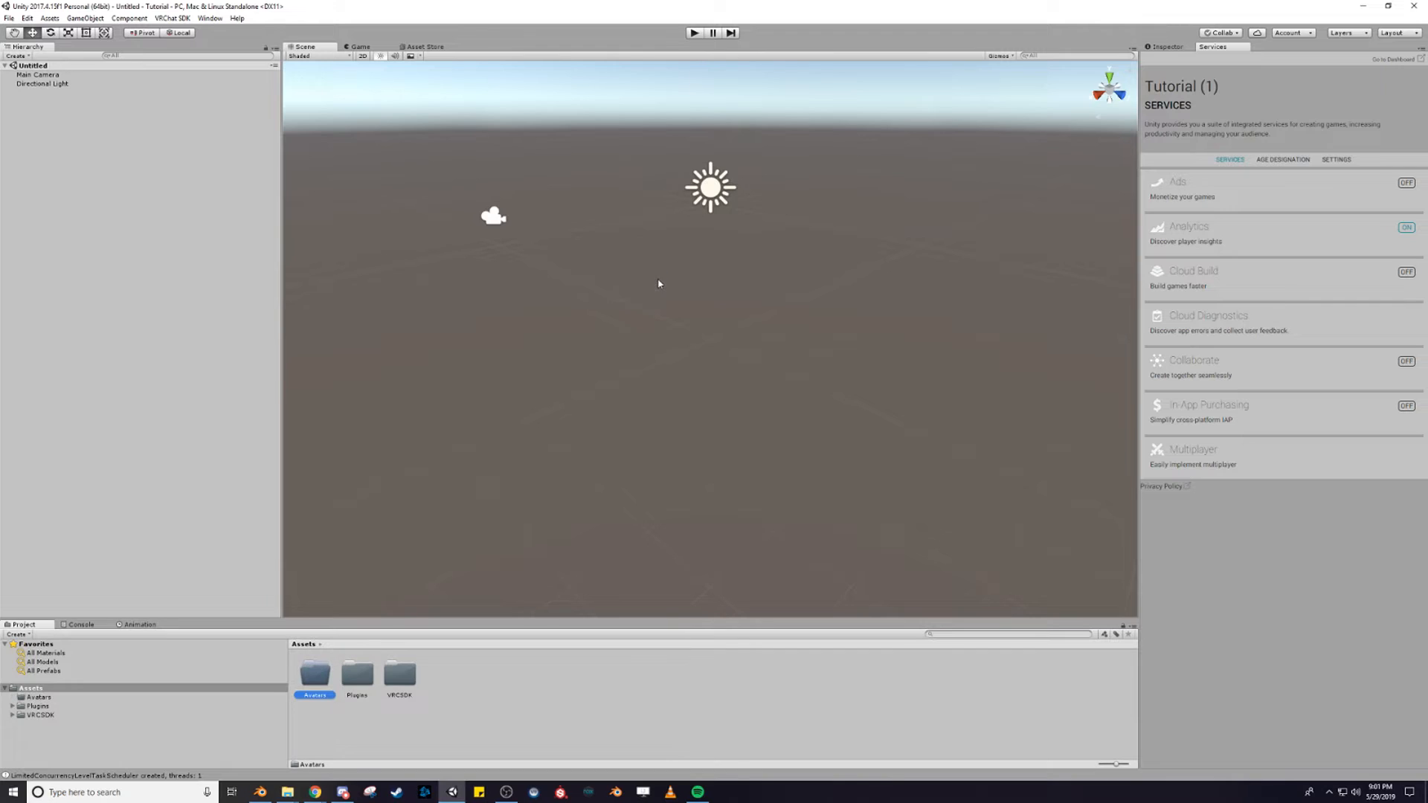
Open the Avatars folder and create a subfolder named Tutorial in it
{"action": "double_click", "coordinate": [319, 685]}
{"action": "right_click", "coordinate": [341, 686]}
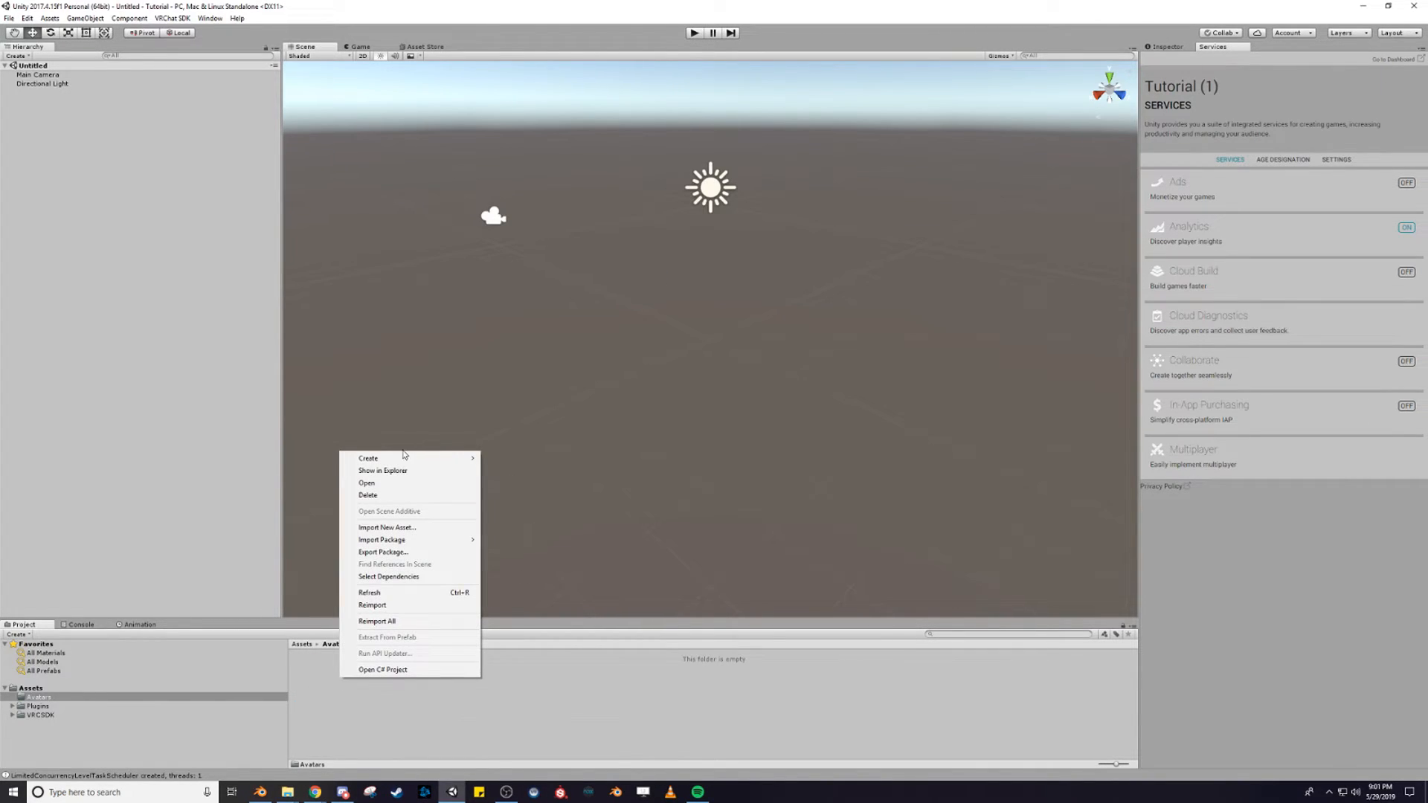
{"action": "mouse_move", "coordinate": [404, 457]}
{"action": "left_click", "coordinate": [532, 83]}
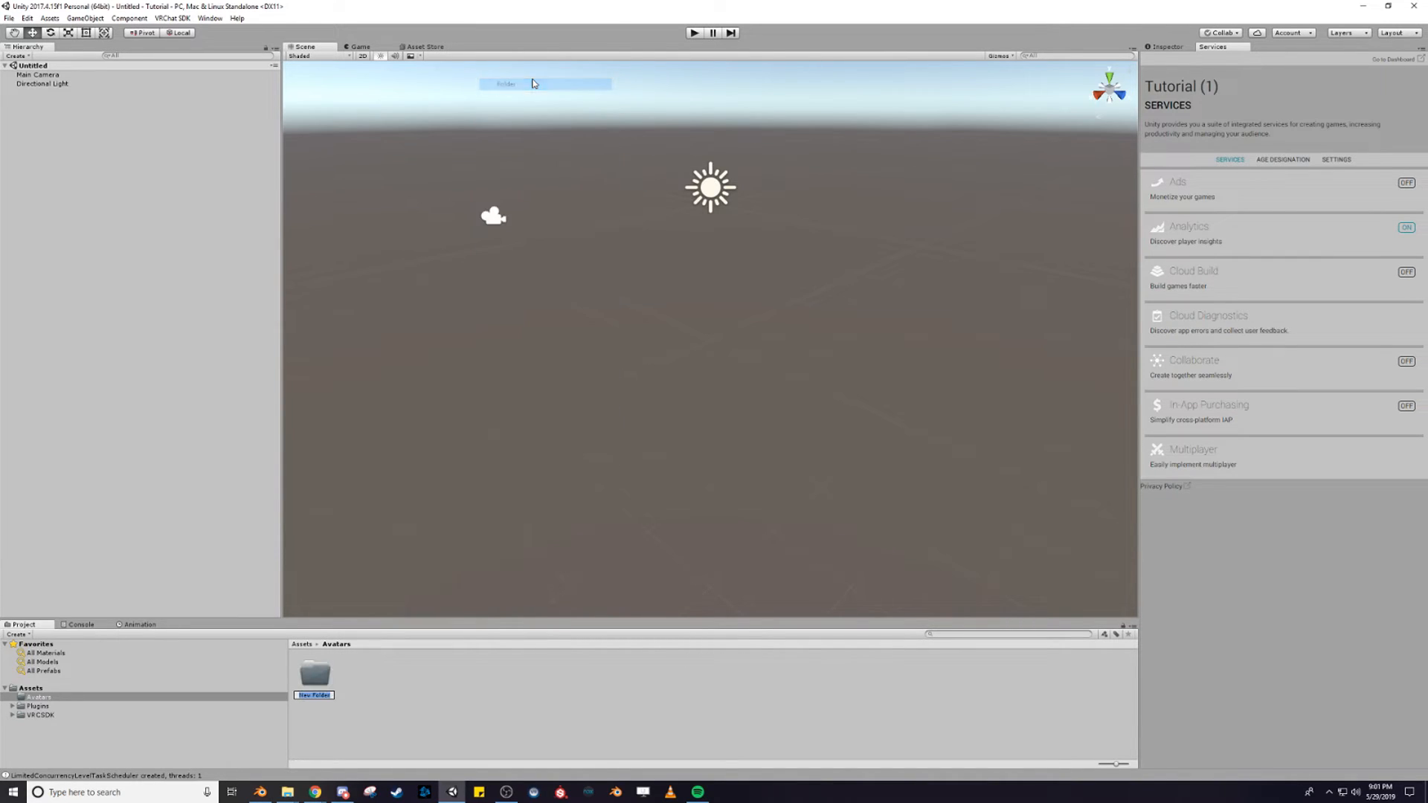
{"action": "type", "text": "Tutorial"}
{"action": "key", "text": "Return"}
Open the Tutorial folder and create a subfolder named textures in it
{"action": "double_click", "coordinate": [301, 675]}
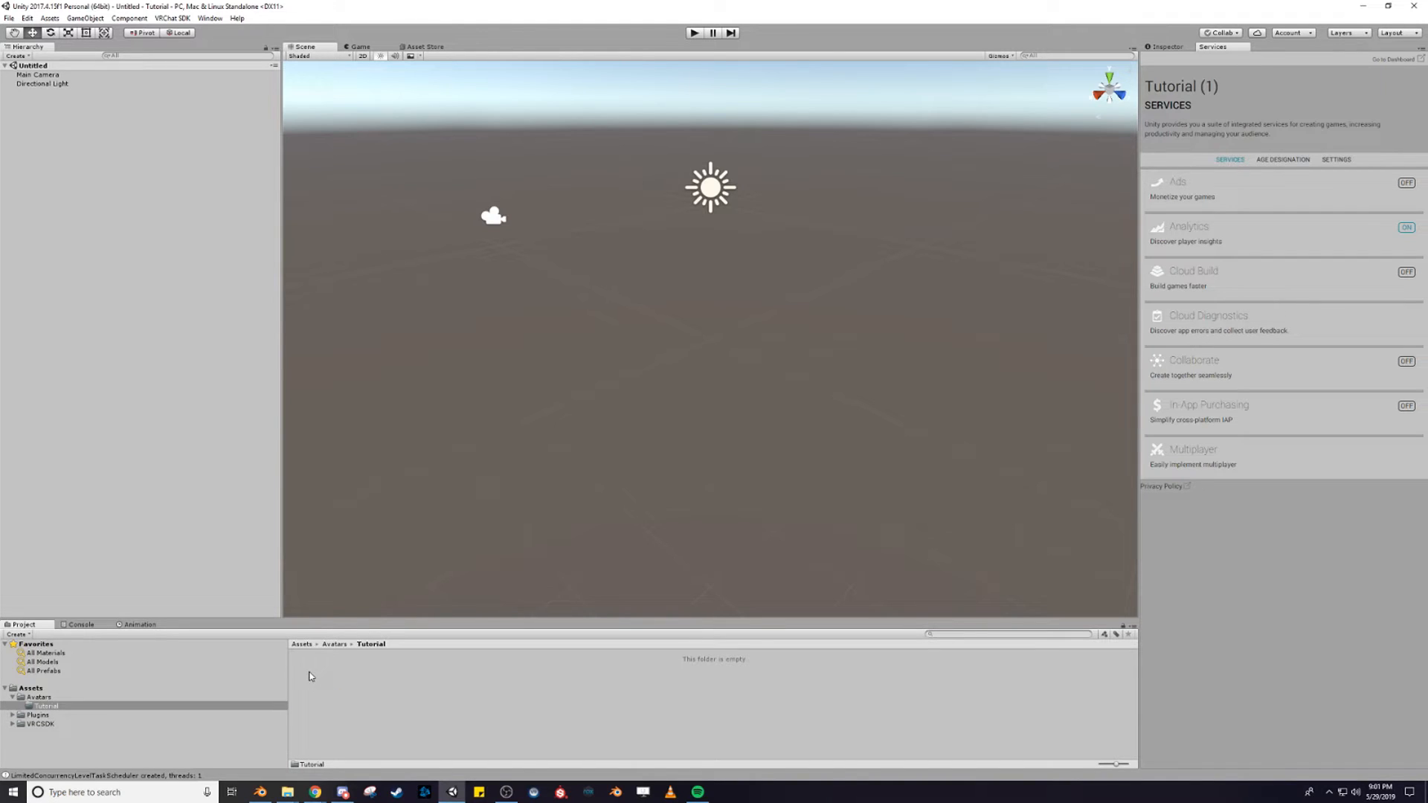
{"action": "right_click", "coordinate": [337, 710]}
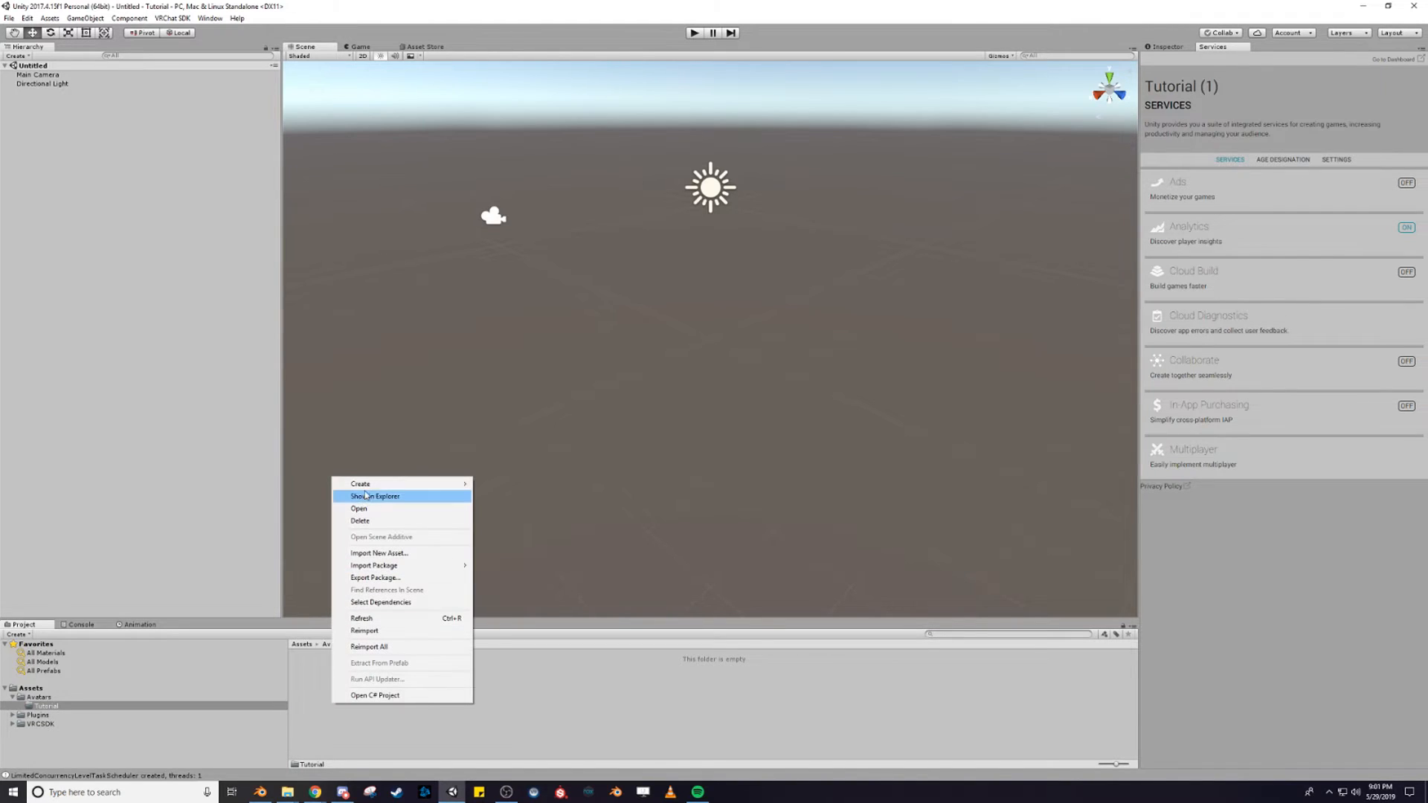
{"action": "mouse_move", "coordinate": [409, 485]}
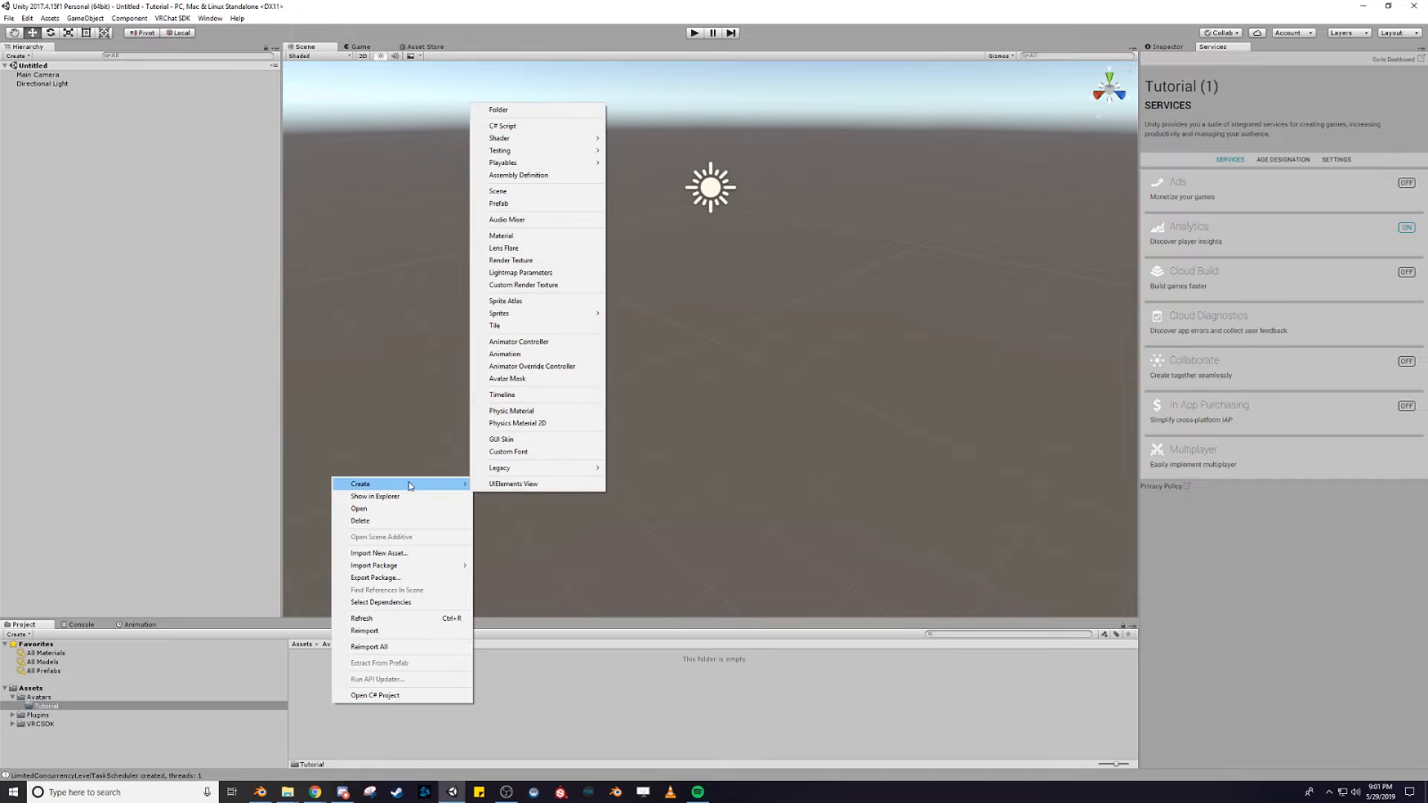
{"action": "left_click", "coordinate": [498, 109]}
{"action": "type", "text": "textures"}
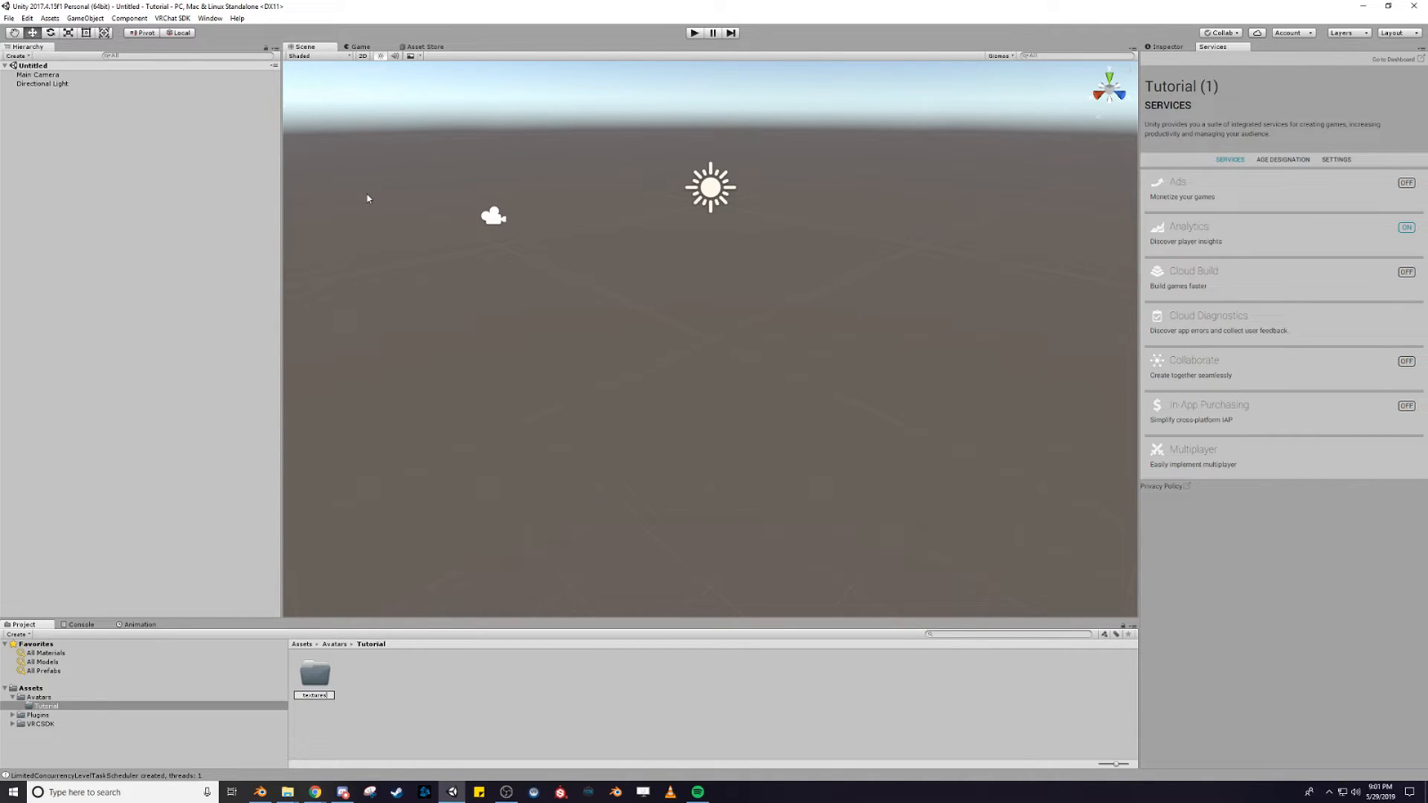
{"action": "key", "text": "Return"}
Switch to File Explorer and open the TEX folder inside the model's LRS IA V2 - UPDATE folder
{"action": "left_click", "coordinate": [290, 793]}
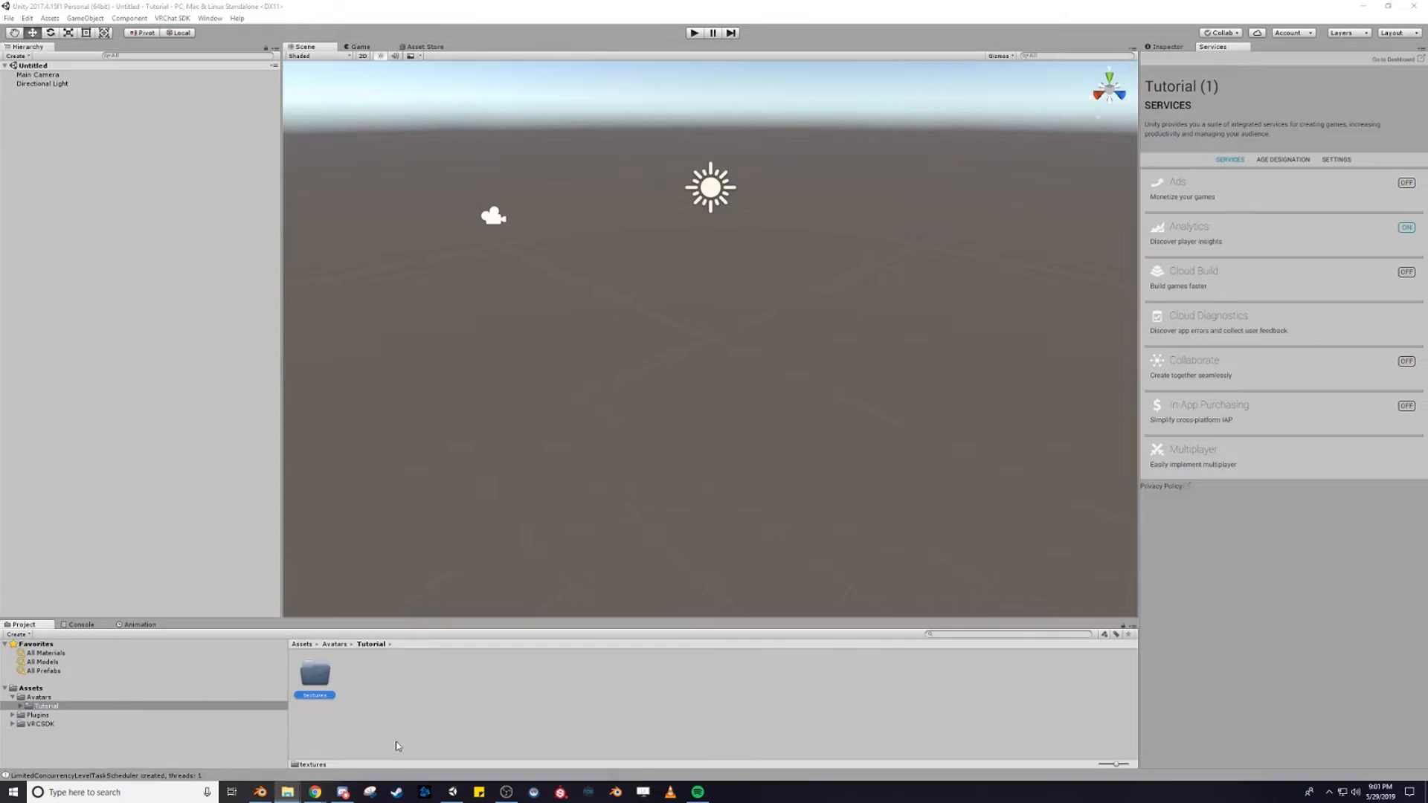
{"action": "left_click_drag", "start_coordinate": [1427, 191], "coordinate": [529, 141]}
{"action": "double_click", "coordinate": [481, 253]}
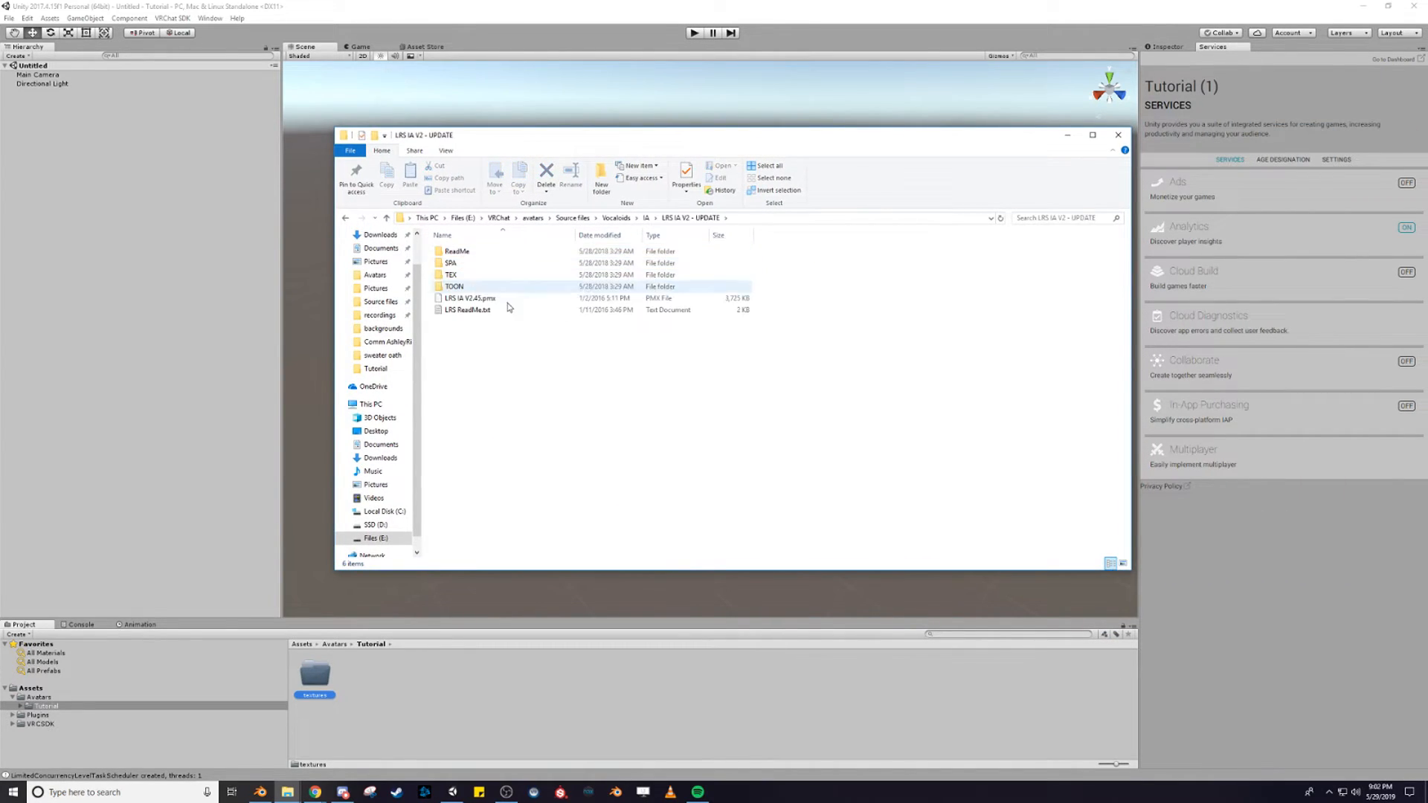
{"action": "double_click", "coordinate": [455, 275]}
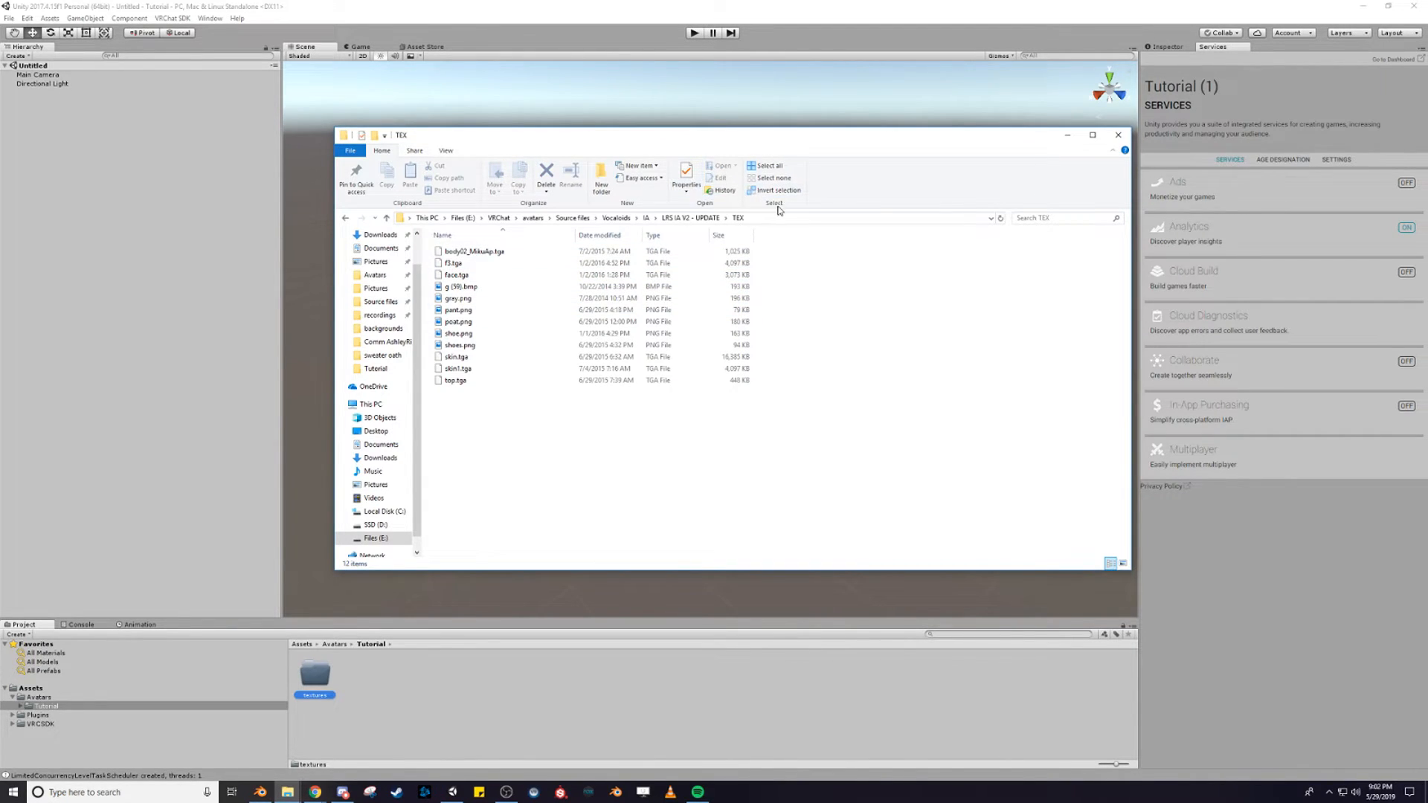
Show the TEX files as large icons and import all of them into the Unity project's textures folder
{"action": "right_click", "coordinate": [772, 444]}
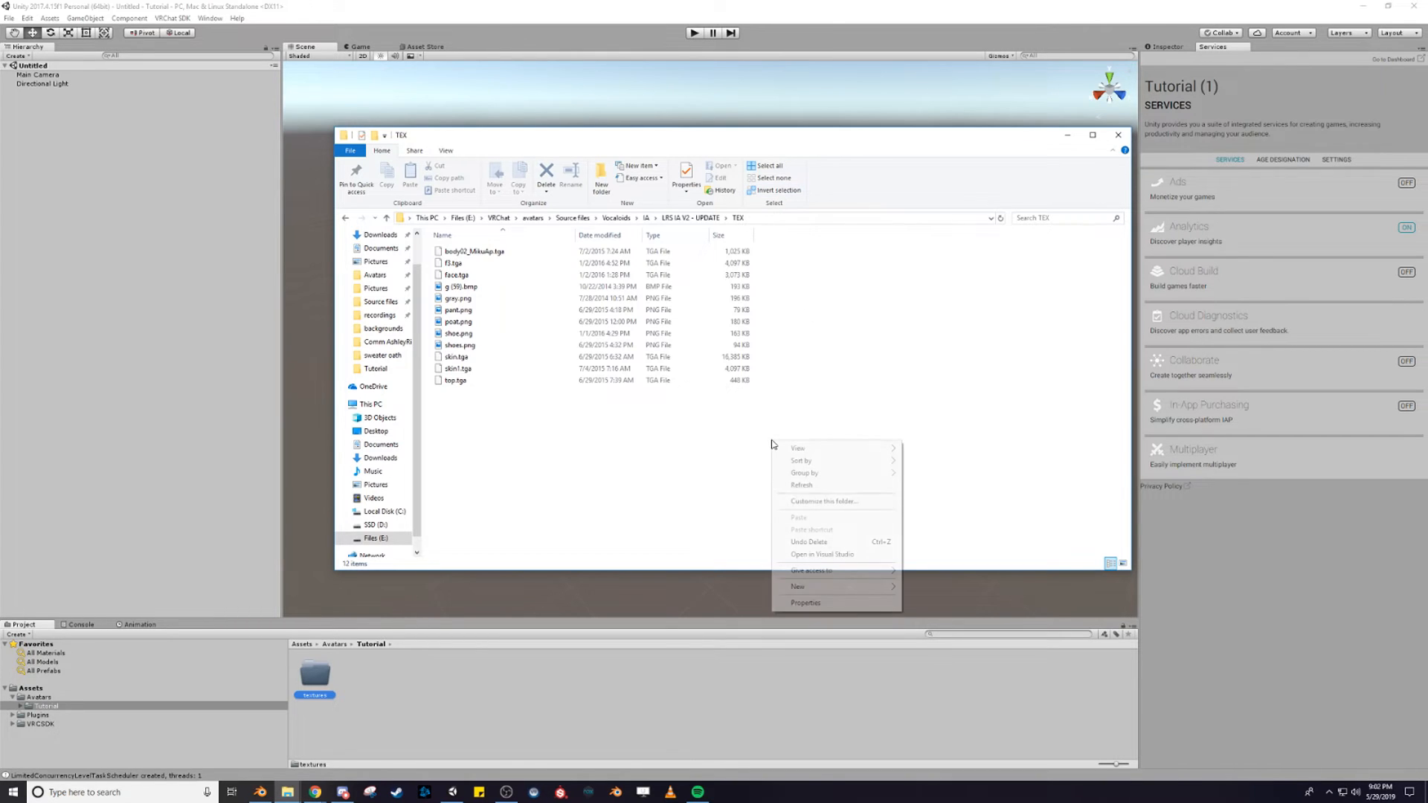
{"action": "mouse_move", "coordinate": [867, 449]}
{"action": "left_click", "coordinate": [927, 463]}
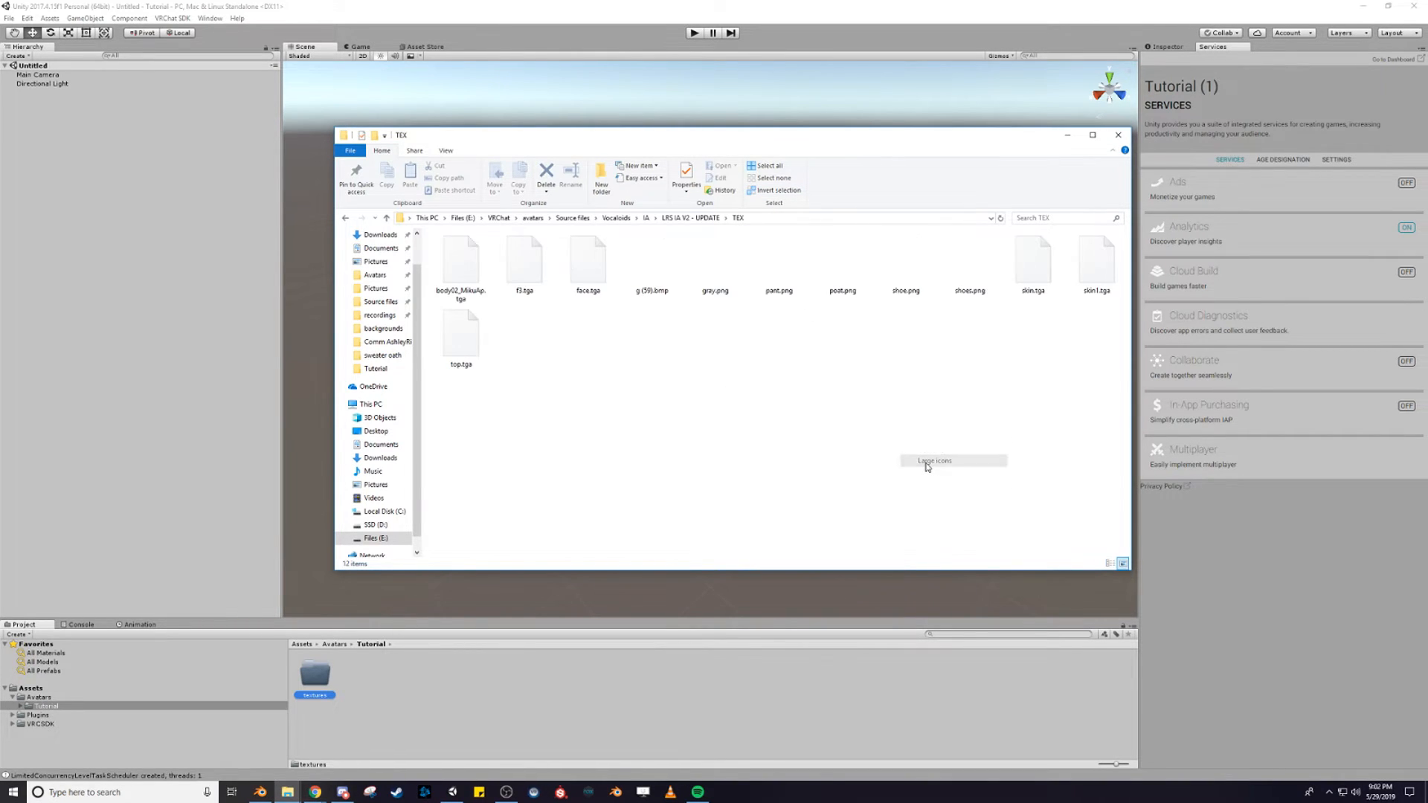
{"action": "left_click_drag", "start_coordinate": [473, 422], "coordinate": [1100, 260]}
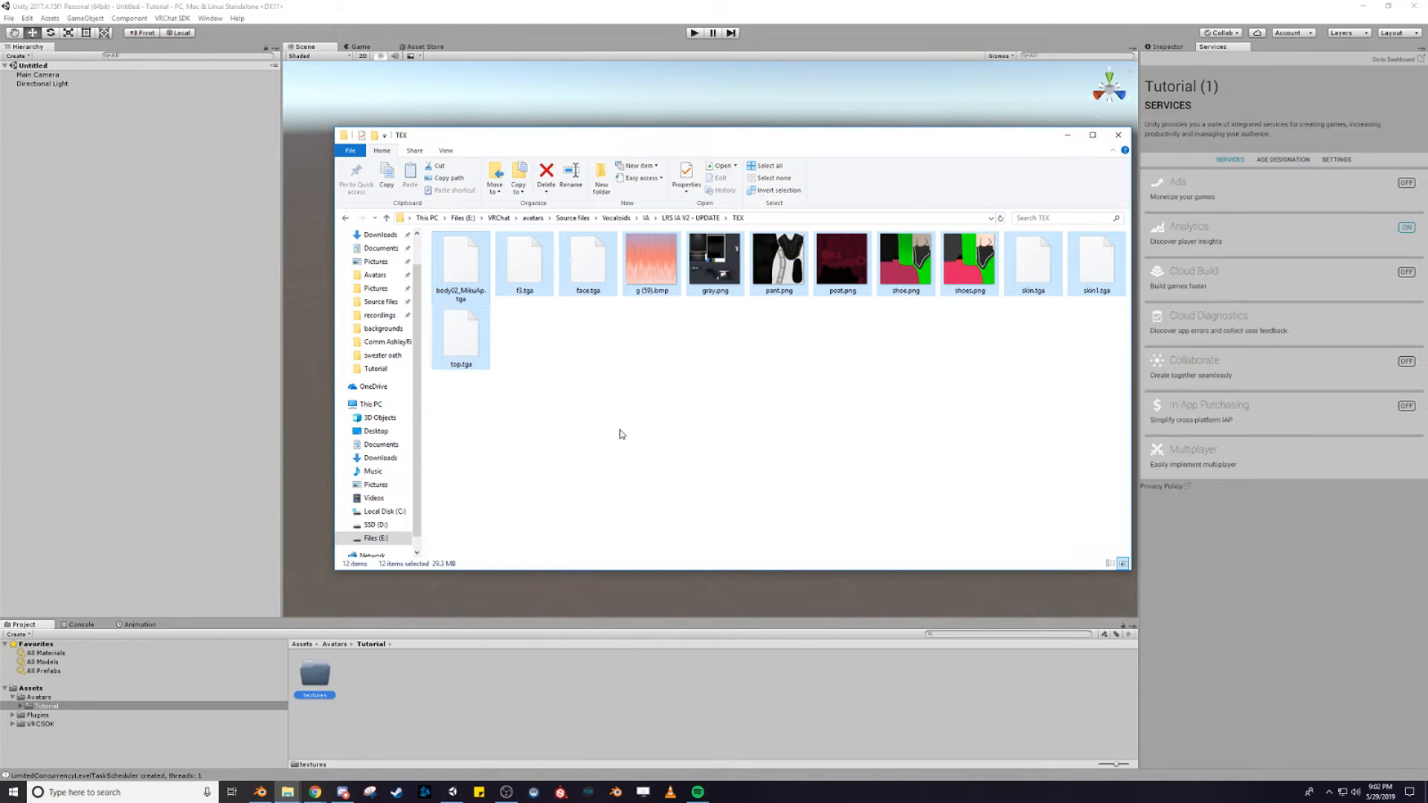
{"action": "left_click_drag", "start_coordinate": [708, 257], "coordinate": [310, 673]}
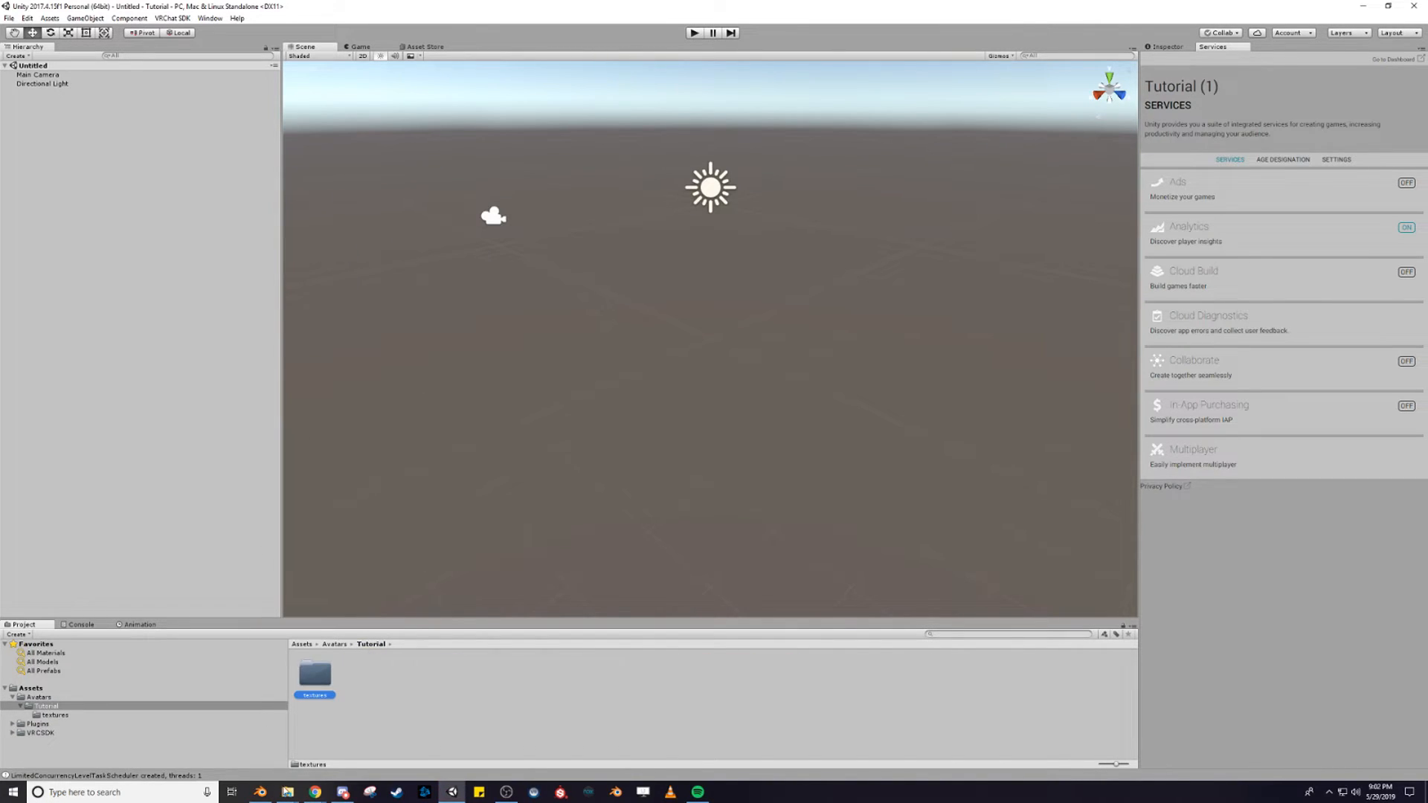
Switch to Blender and start an FBX export of the character model
{"action": "mouse_move", "coordinate": [260, 791]}
{"action": "left_click", "coordinate": [259, 749]}
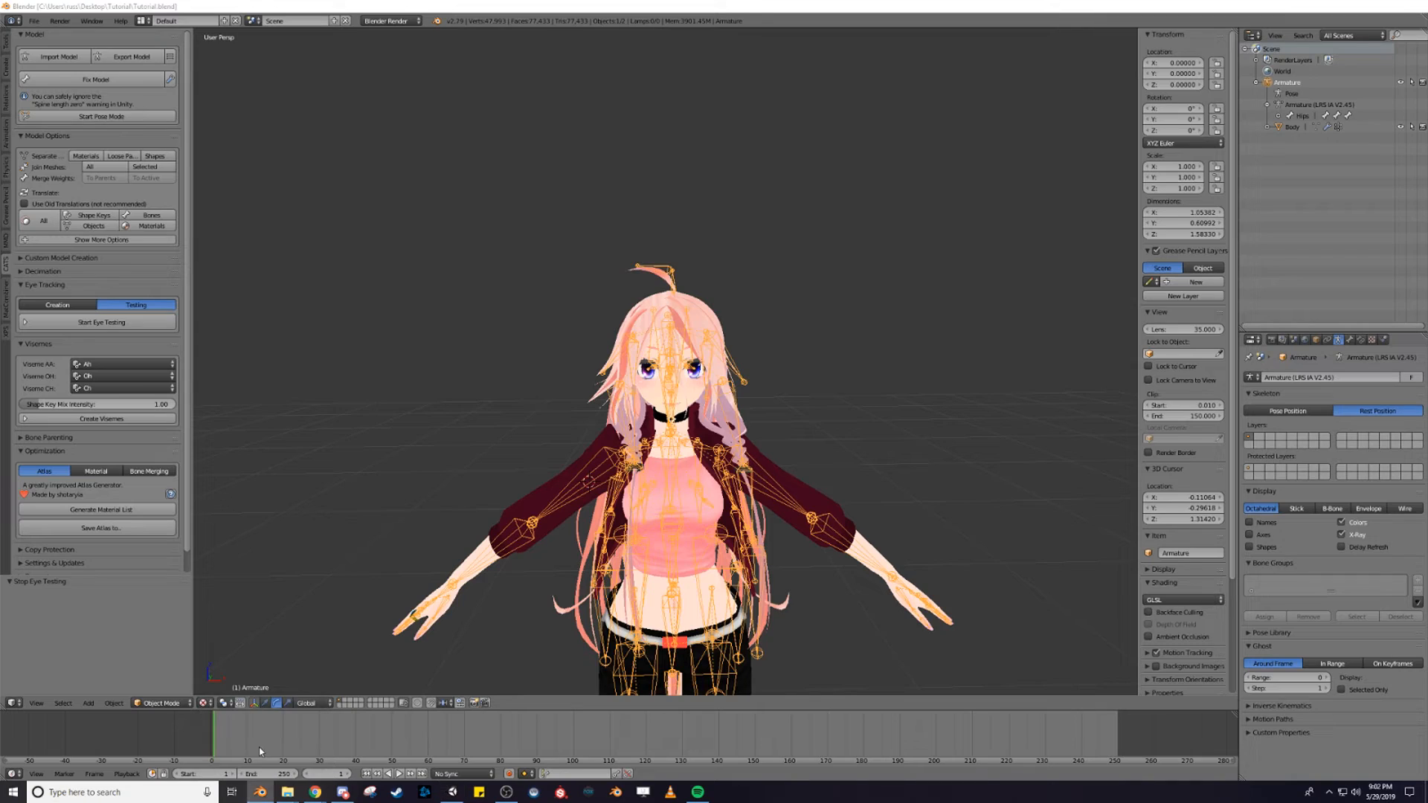
{"action": "left_click", "coordinate": [34, 20]}
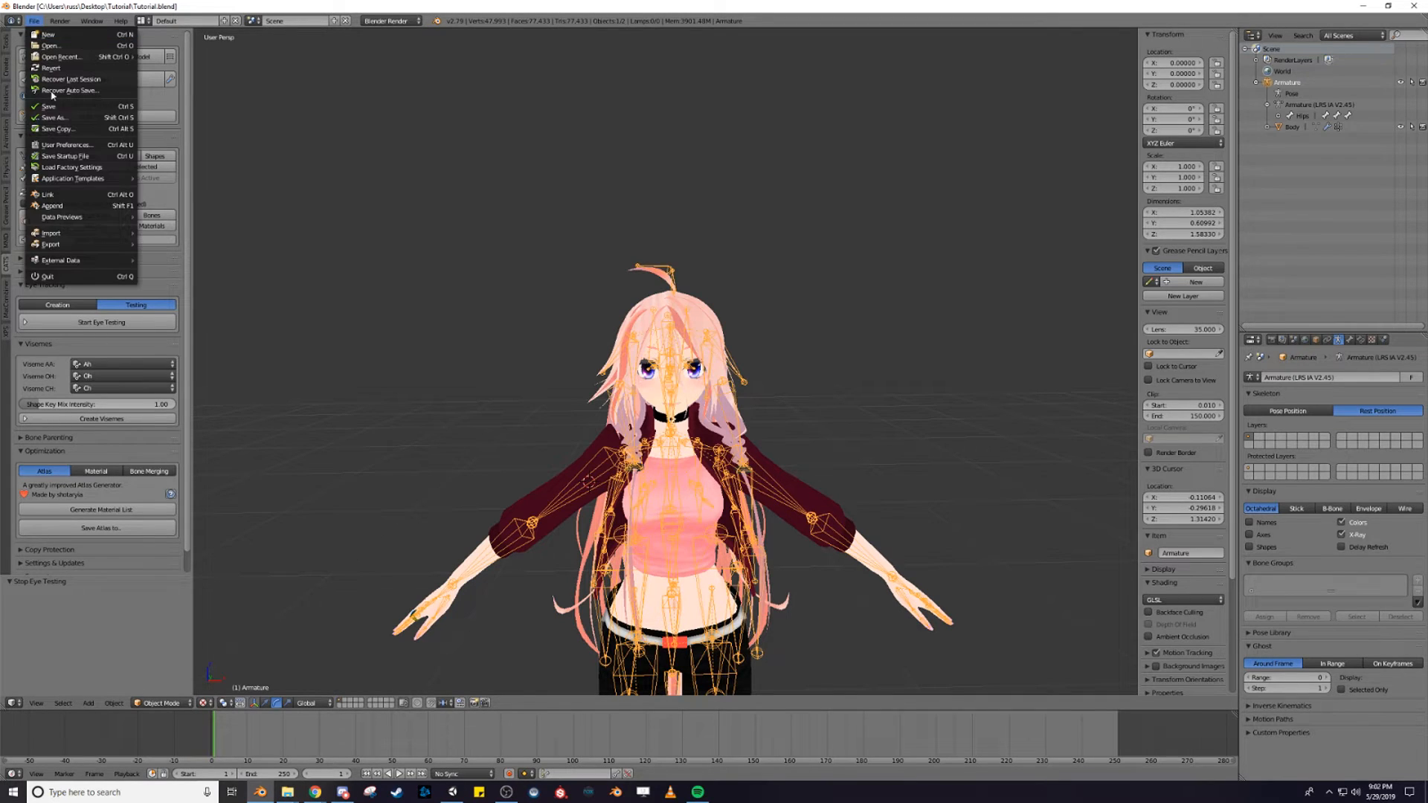
{"action": "mouse_move", "coordinate": [110, 245]}
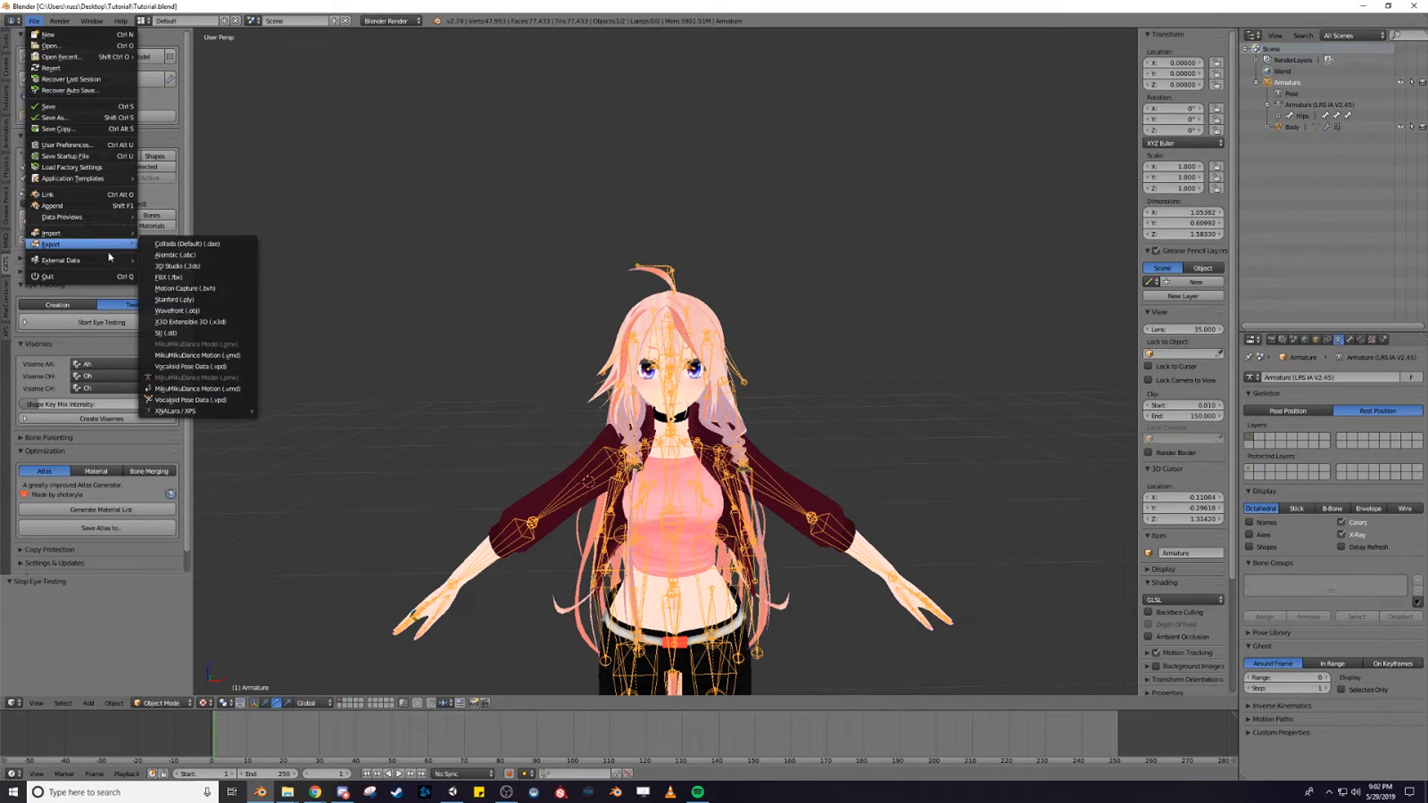
{"action": "left_click", "coordinate": [176, 278]}
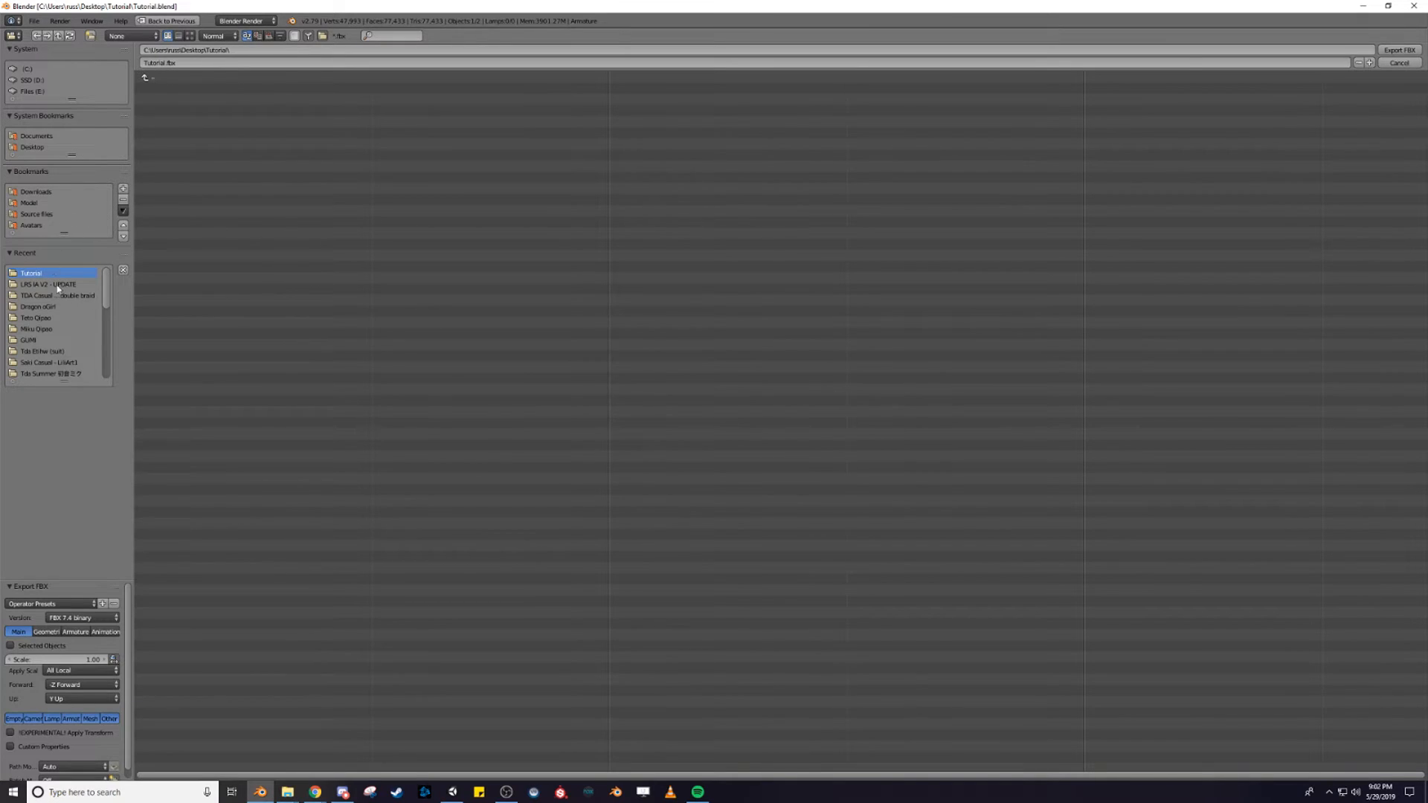
Export the model as Tutorial.fbx into Assets/Avatars/Tutorial of the Unity Tutorial project and return to Unity
{"action": "left_click", "coordinate": [34, 225]}
{"action": "left_click", "coordinate": [181, 78]}
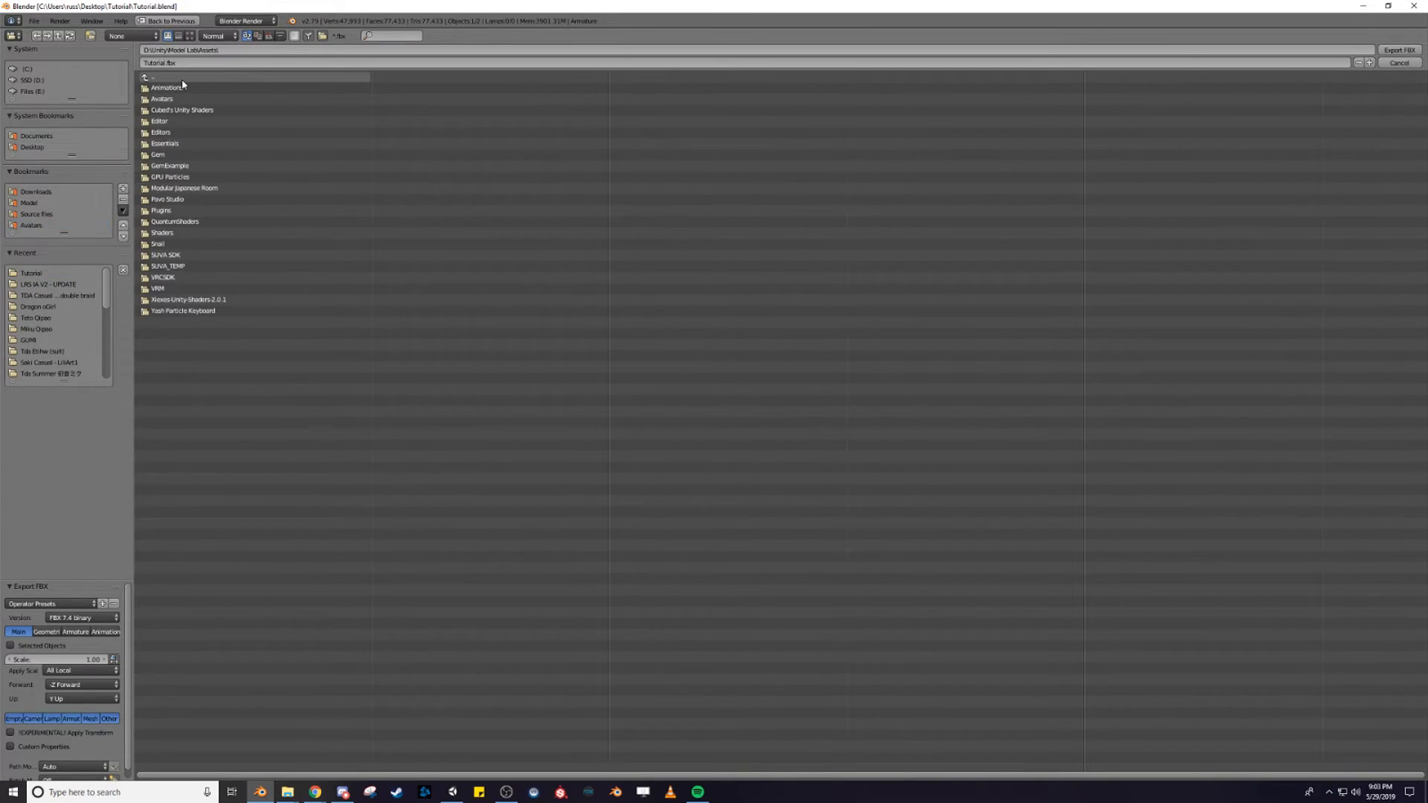
{"action": "left_click", "coordinate": [181, 80]}
{"action": "left_click", "coordinate": [172, 75]}
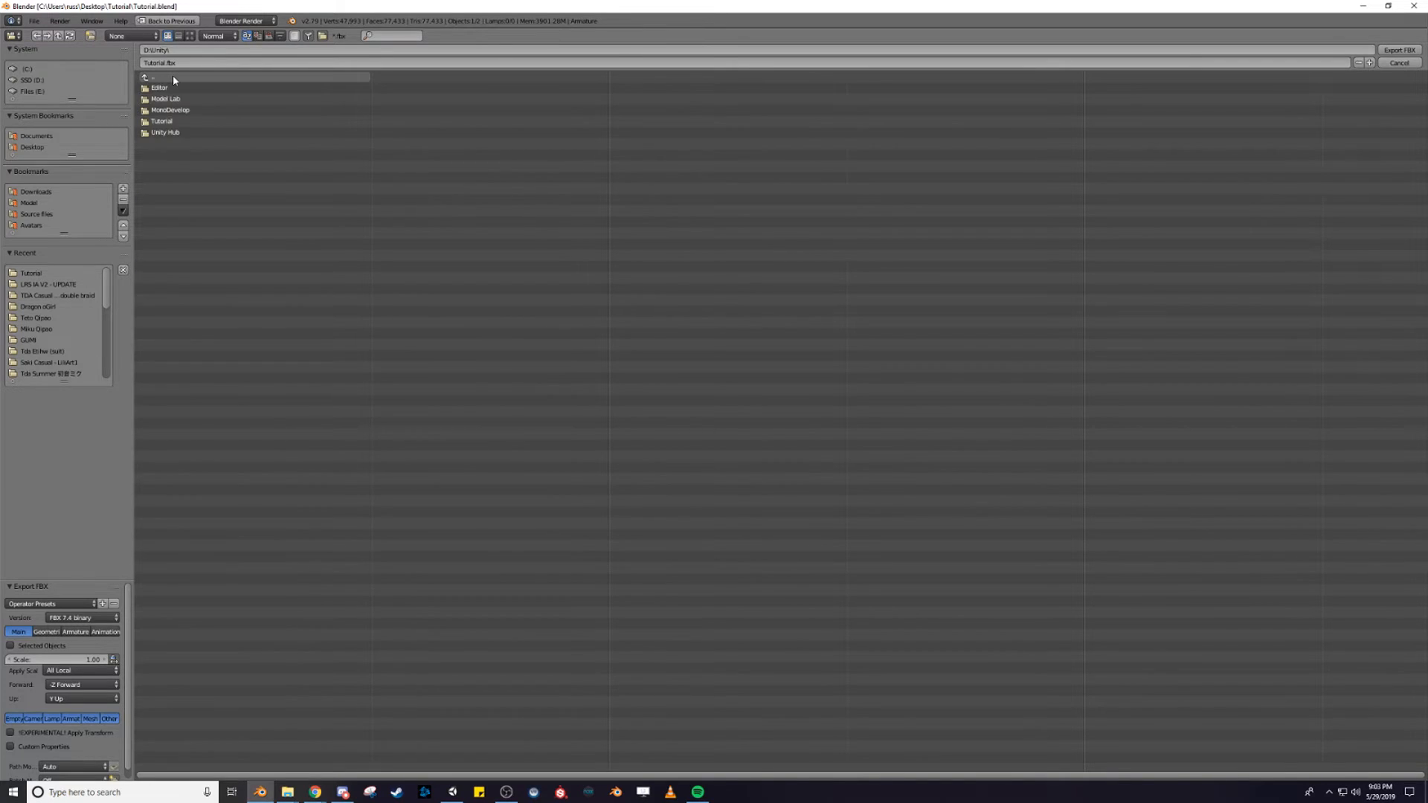
{"action": "left_click", "coordinate": [166, 125]}
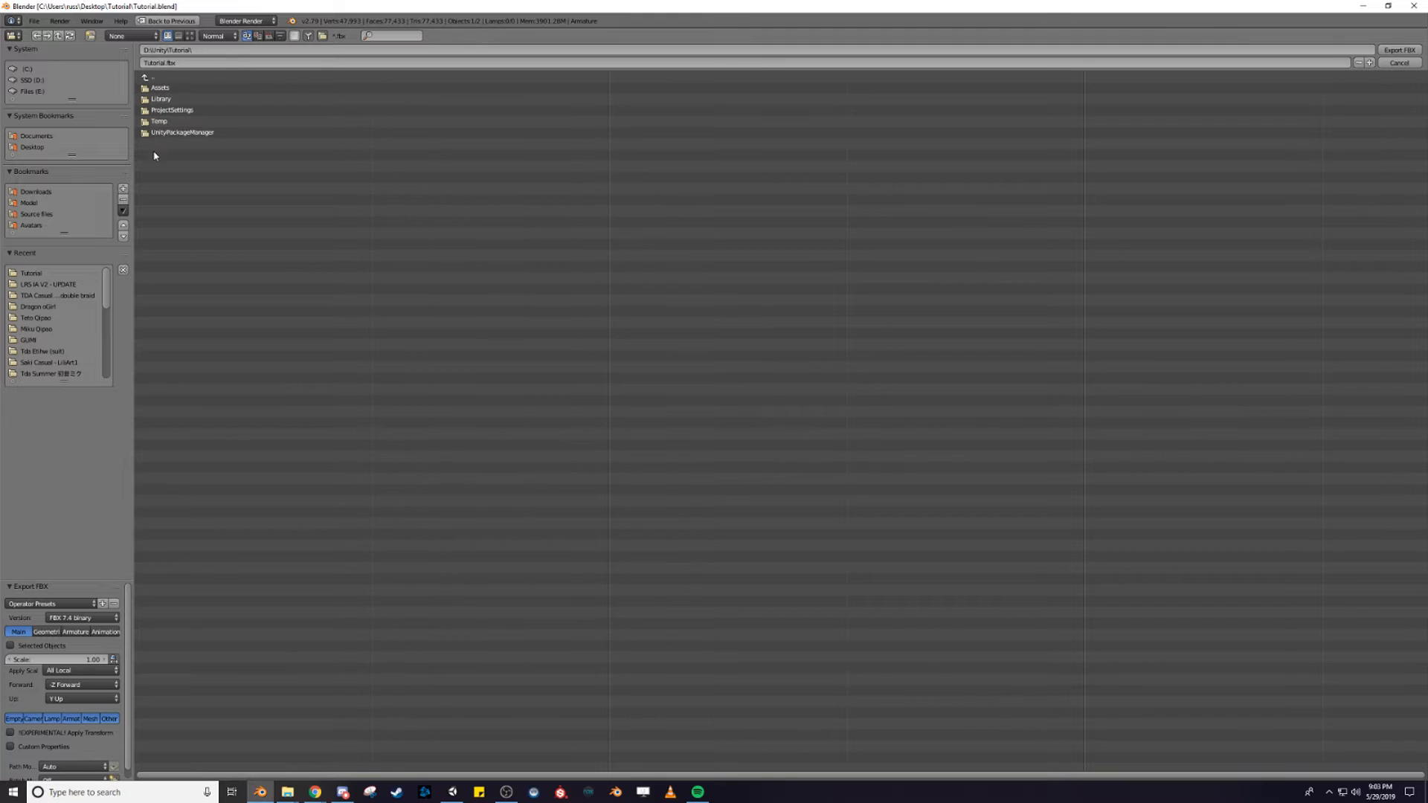
{"action": "left_click", "coordinate": [173, 92]}
{"action": "left_click", "coordinate": [187, 89]}
{"action": "left_click", "coordinate": [186, 89]}
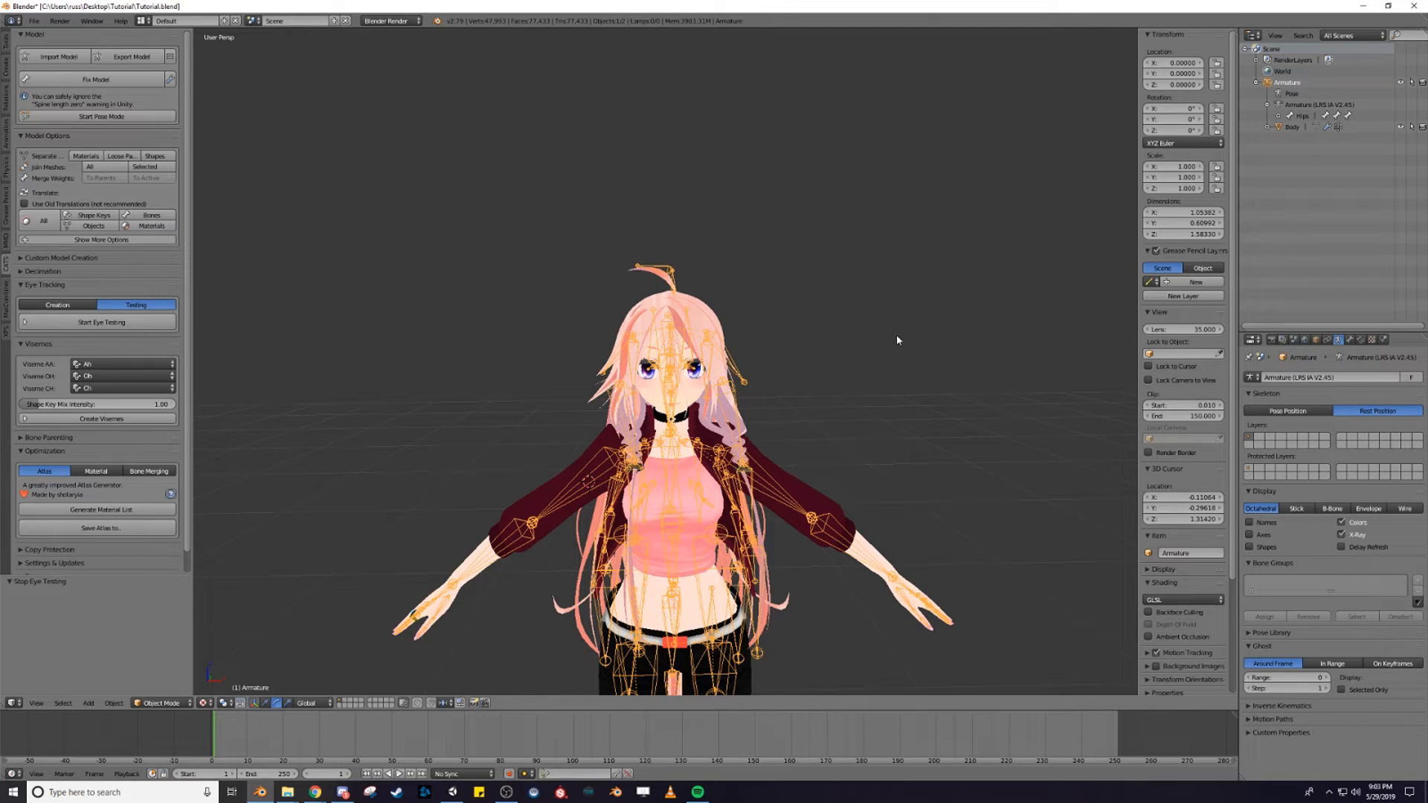
{"action": "left_click", "coordinate": [1354, 6]}
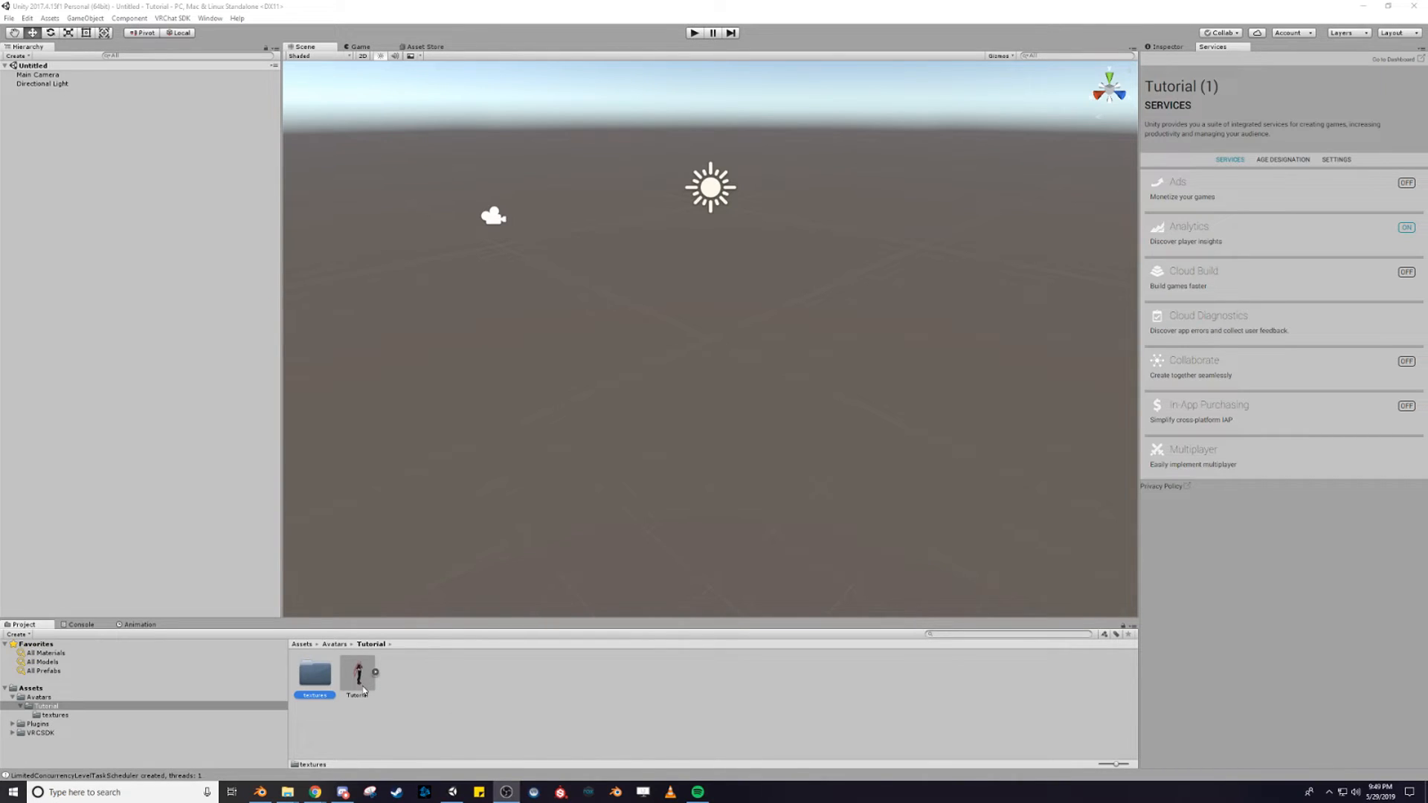
Add the Tutorial model to the scene hierarchy and frame the character from the front
{"action": "left_click_drag", "start_coordinate": [364, 691], "coordinate": [93, 169]}
{"action": "scroll", "coordinate": [819, 367], "scroll_direction": "up", "scroll_amount": 5}
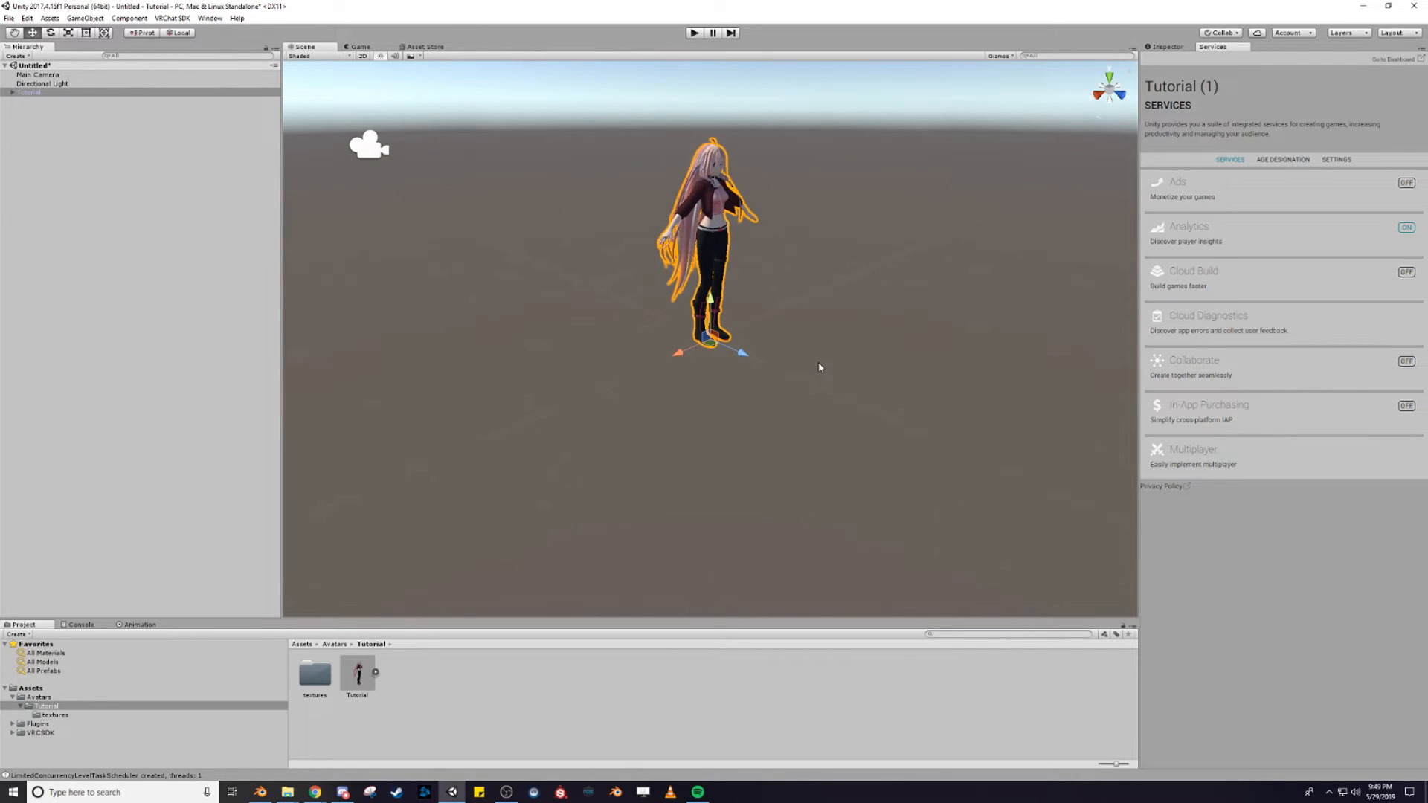
{"action": "left_click", "coordinate": [771, 318]}
{"action": "left_click", "coordinate": [720, 255]}
{"action": "key", "text": "f"}
{"action": "right_click_drag", "start_coordinate": [856, 306], "coordinate": [749, 306]}
{"action": "scroll", "coordinate": [749, 310], "scroll_direction": "up", "scroll_amount": 4}
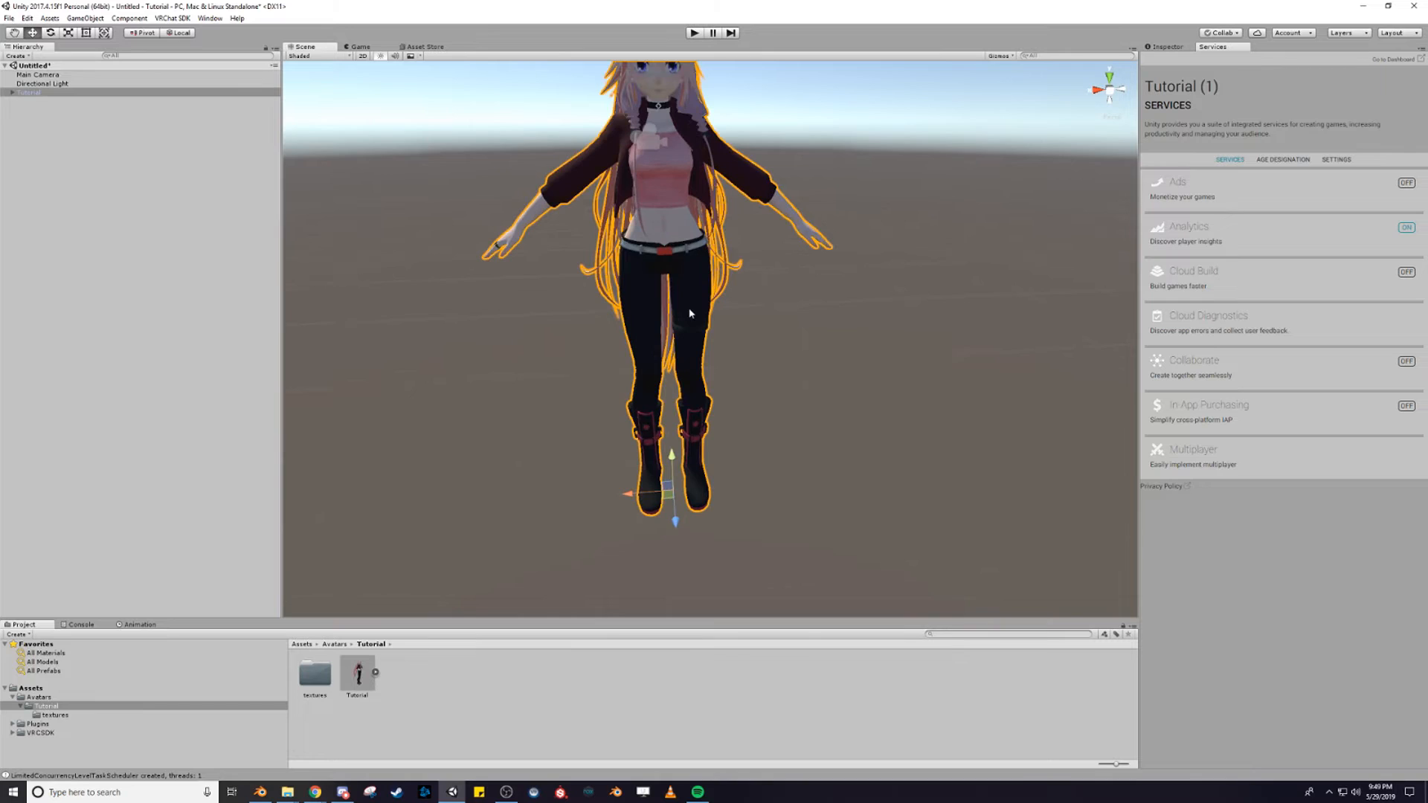
{"action": "middle_click_drag", "start_coordinate": [834, 329], "coordinate": [818, 400]}
{"action": "right_click_drag", "start_coordinate": [818, 400], "coordinate": [810, 381]}
{"action": "scroll", "coordinate": [850, 413], "scroll_direction": "up", "scroll_amount": 1}
{"action": "middle_click_drag", "start_coordinate": [854, 419], "coordinate": [844, 385]}
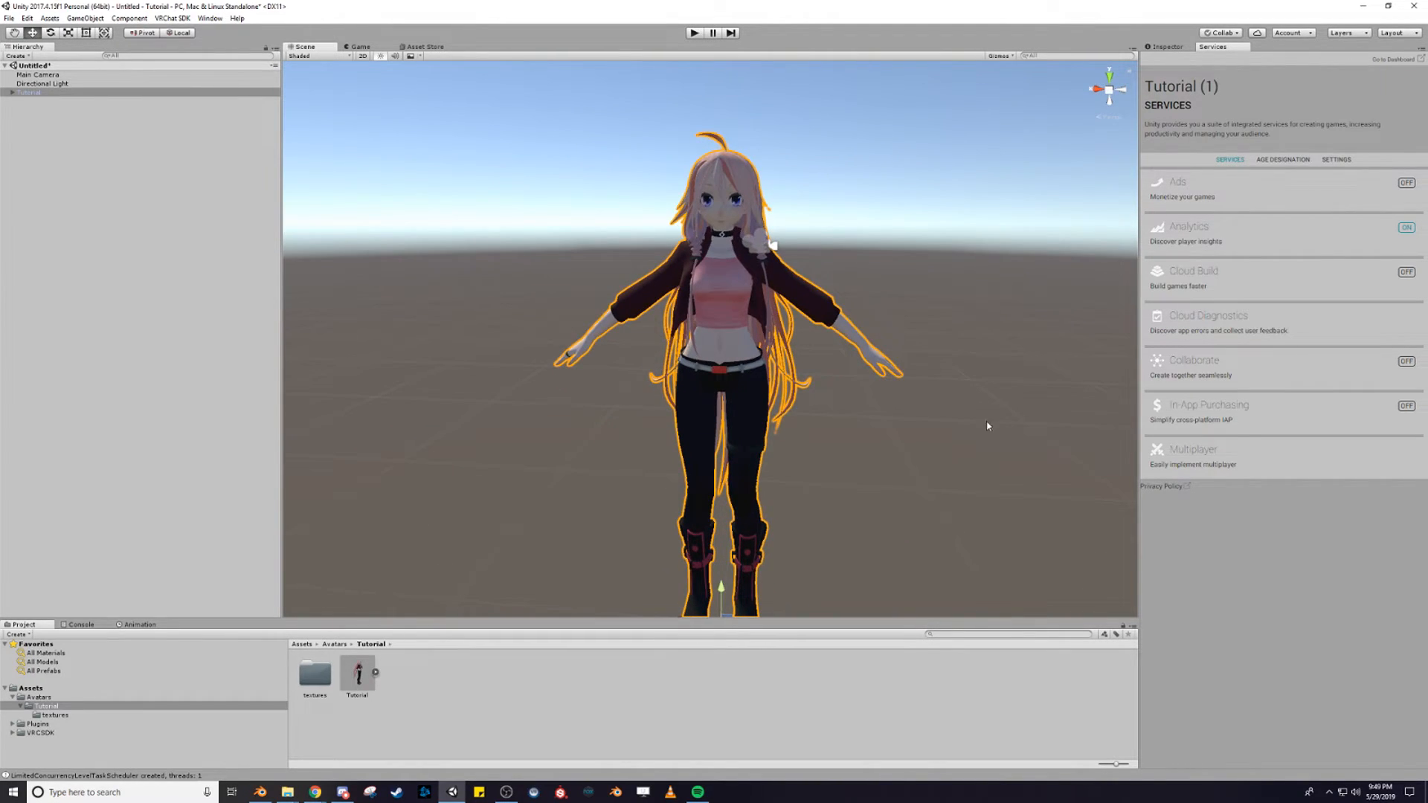
Show the material import settings of the Tutorial model asset in the Inspector
{"action": "left_click", "coordinate": [1185, 47]}
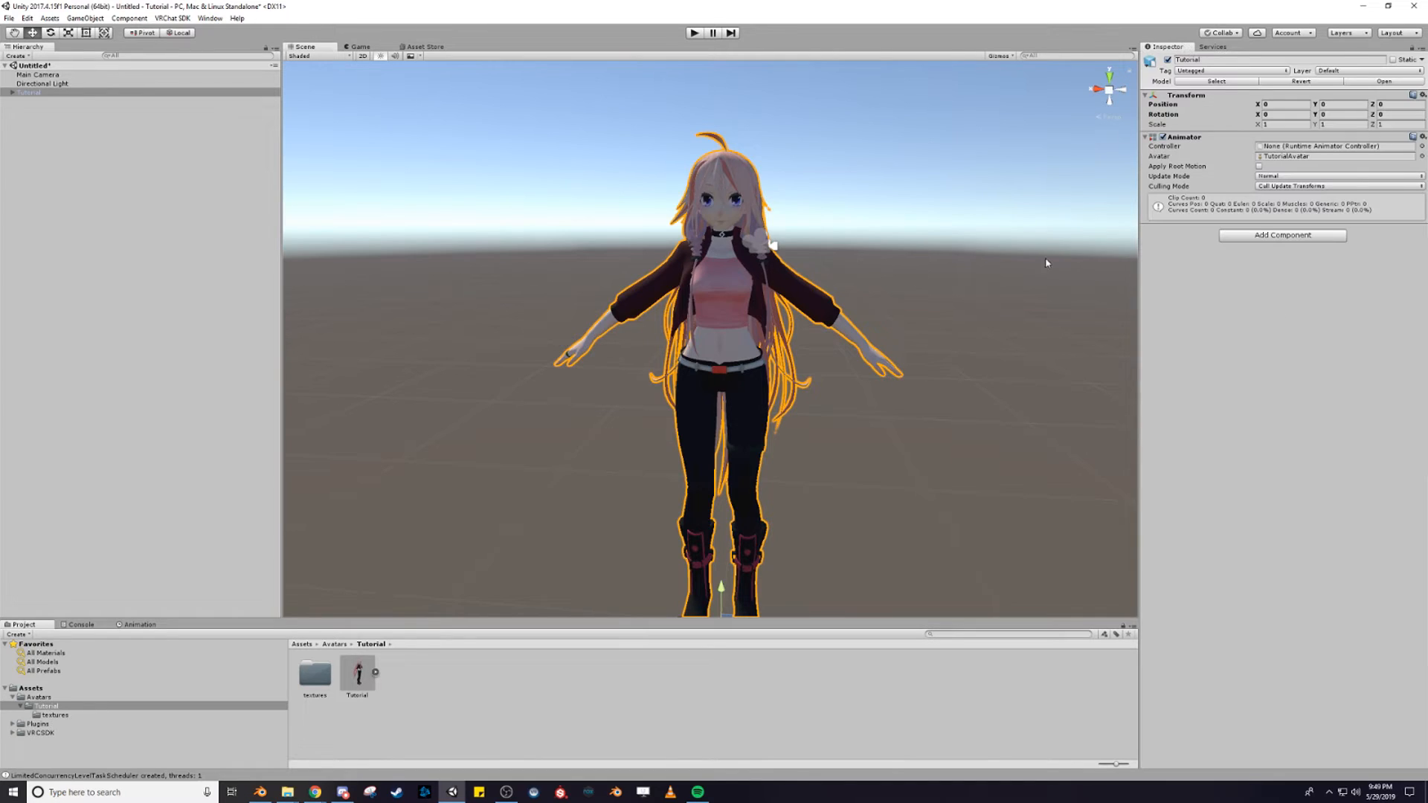
{"action": "left_click", "coordinate": [362, 680]}
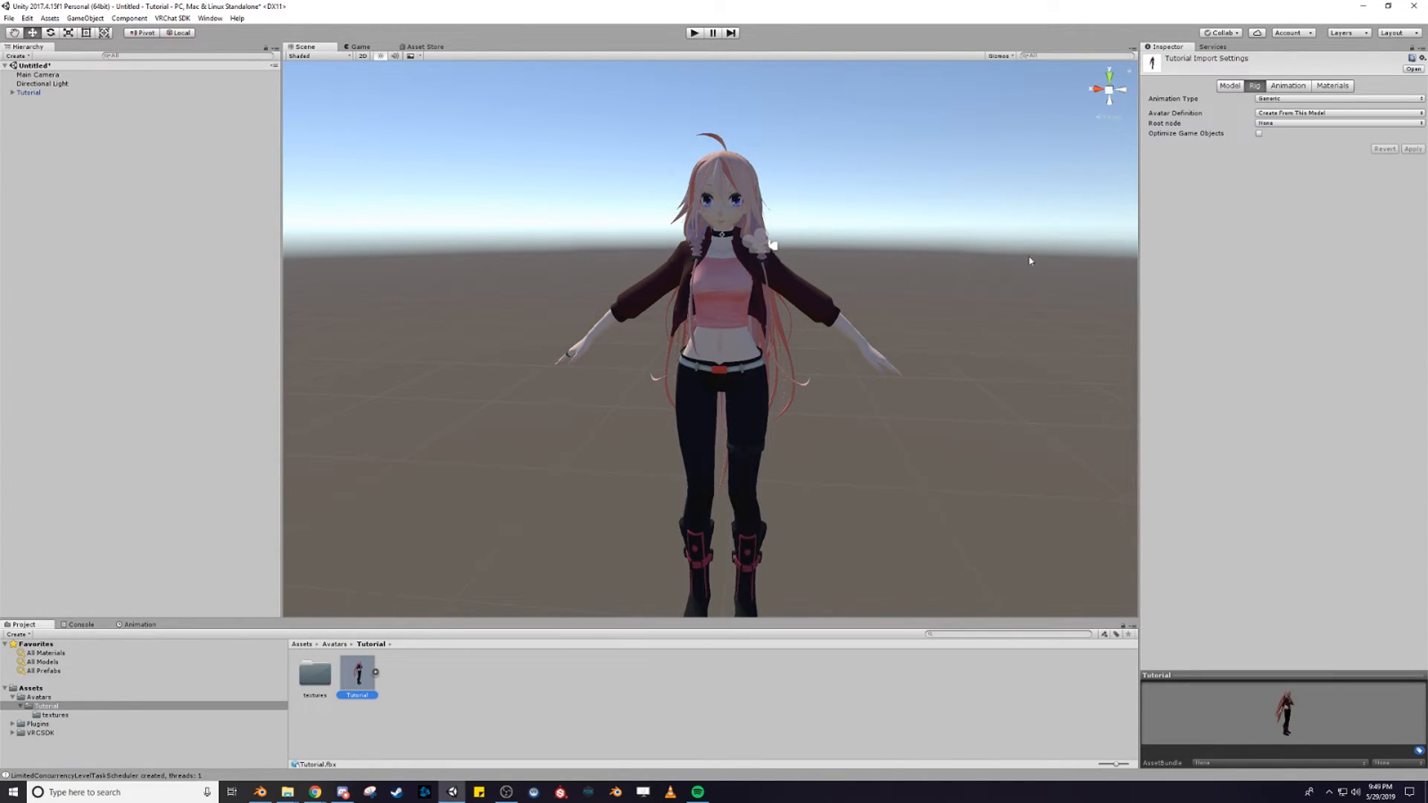
{"action": "left_click", "coordinate": [1337, 87]}
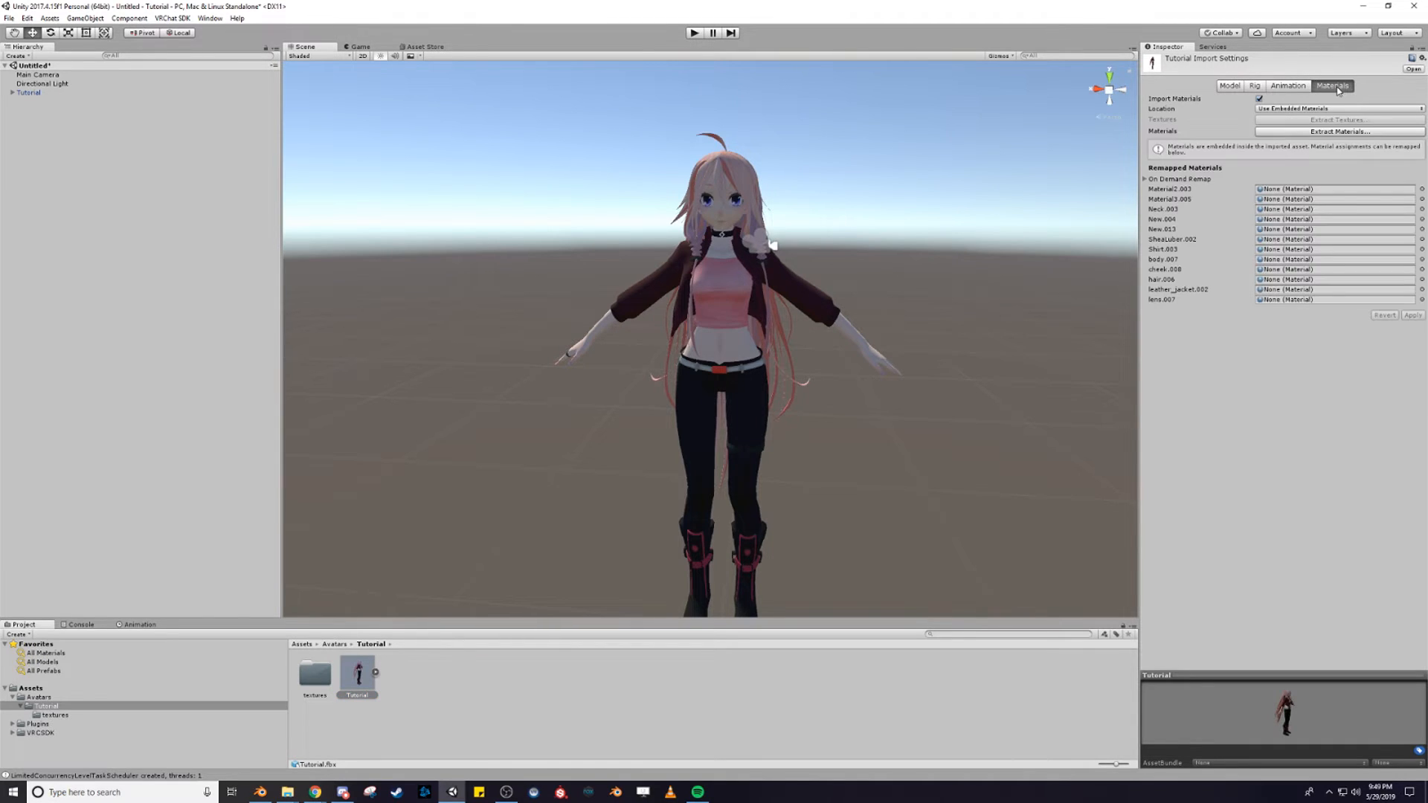
Start extracting the model's materials and create a folder named Materials inside the Tutorial avatar folder
{"action": "left_click", "coordinate": [1311, 131]}
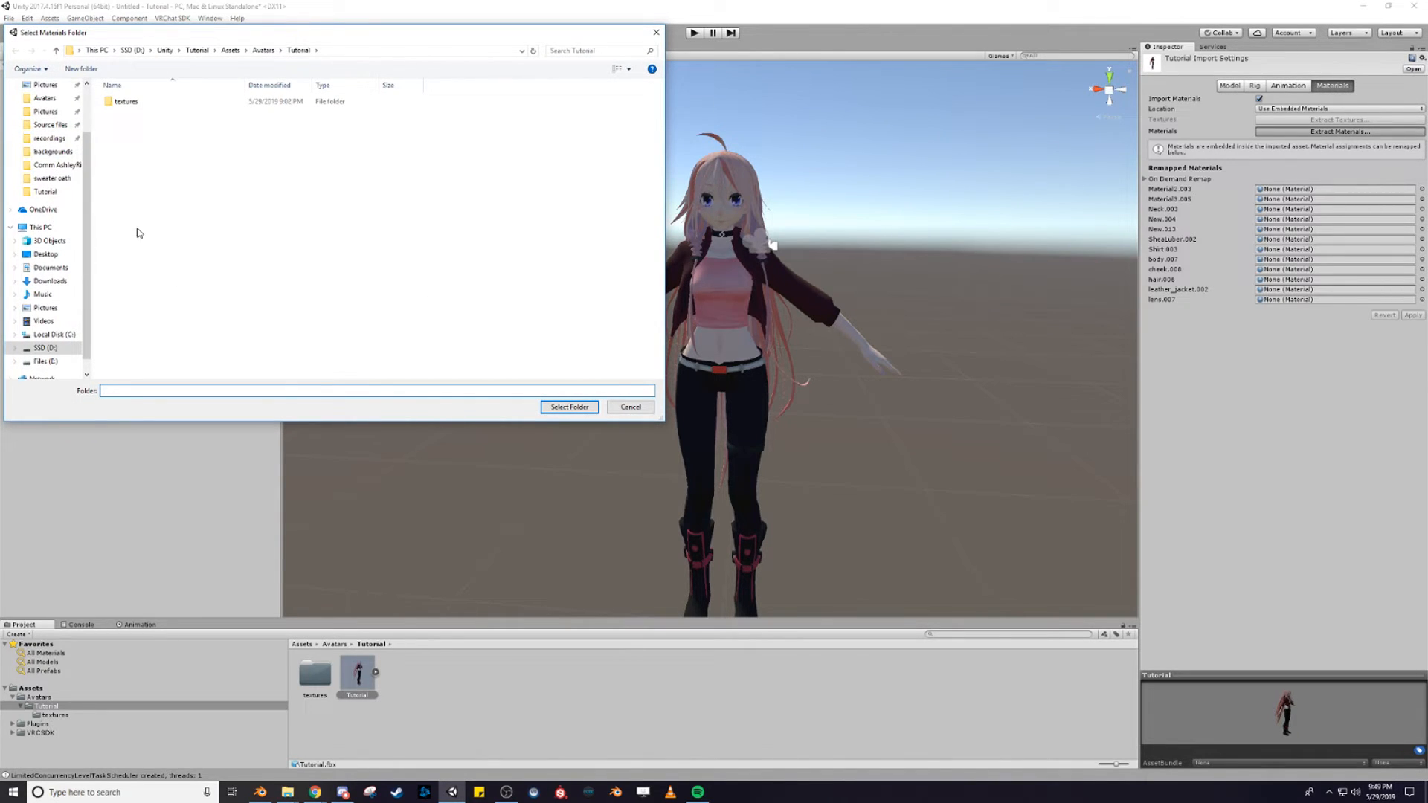
{"action": "right_click", "coordinate": [206, 178]}
{"action": "mouse_move", "coordinate": [268, 312]}
{"action": "left_click", "coordinate": [357, 308]}
{"action": "type", "text": "Materials"}
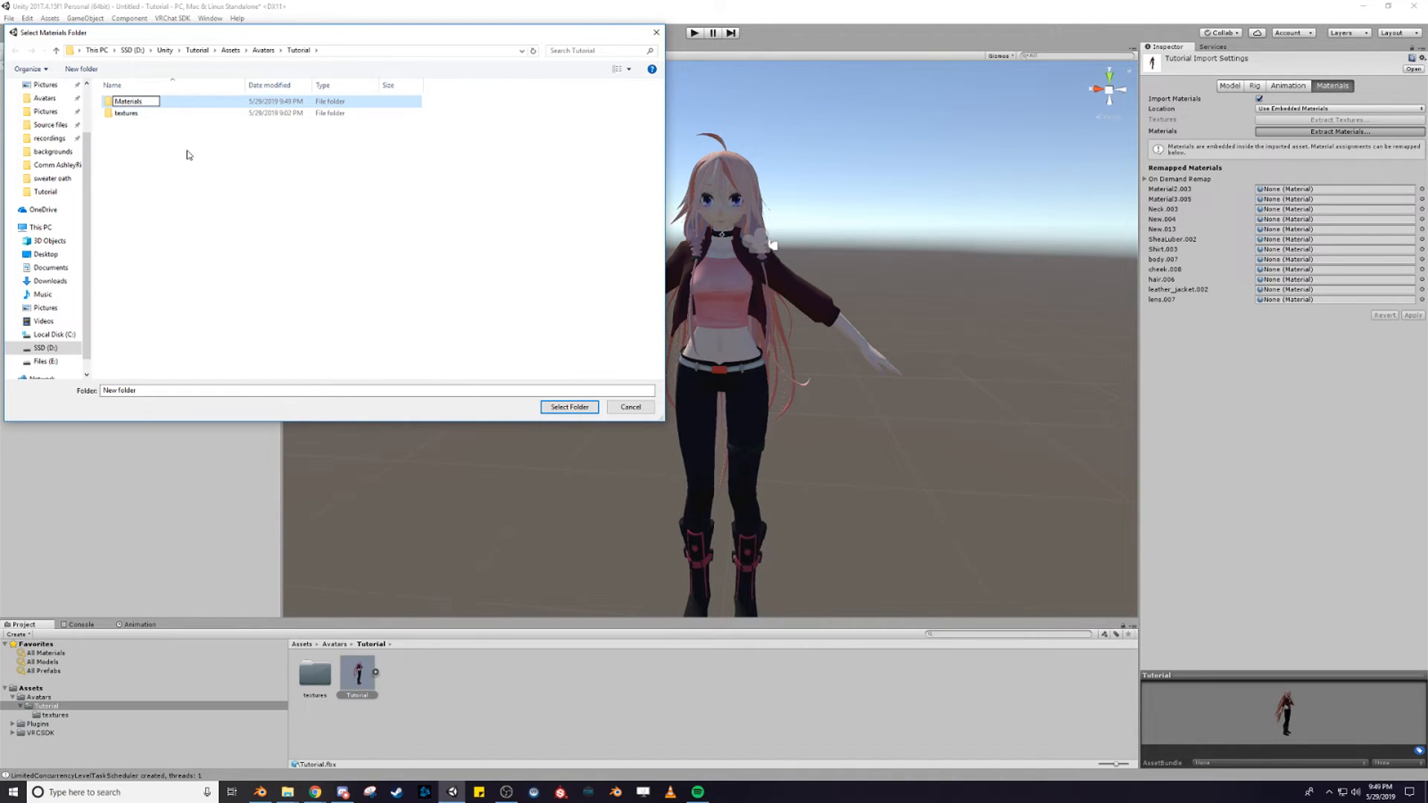
{"action": "key", "text": "Return"}
Extract the model's embedded materials into the Materials folder and open that folder in the project
{"action": "double_click", "coordinate": [147, 102]}
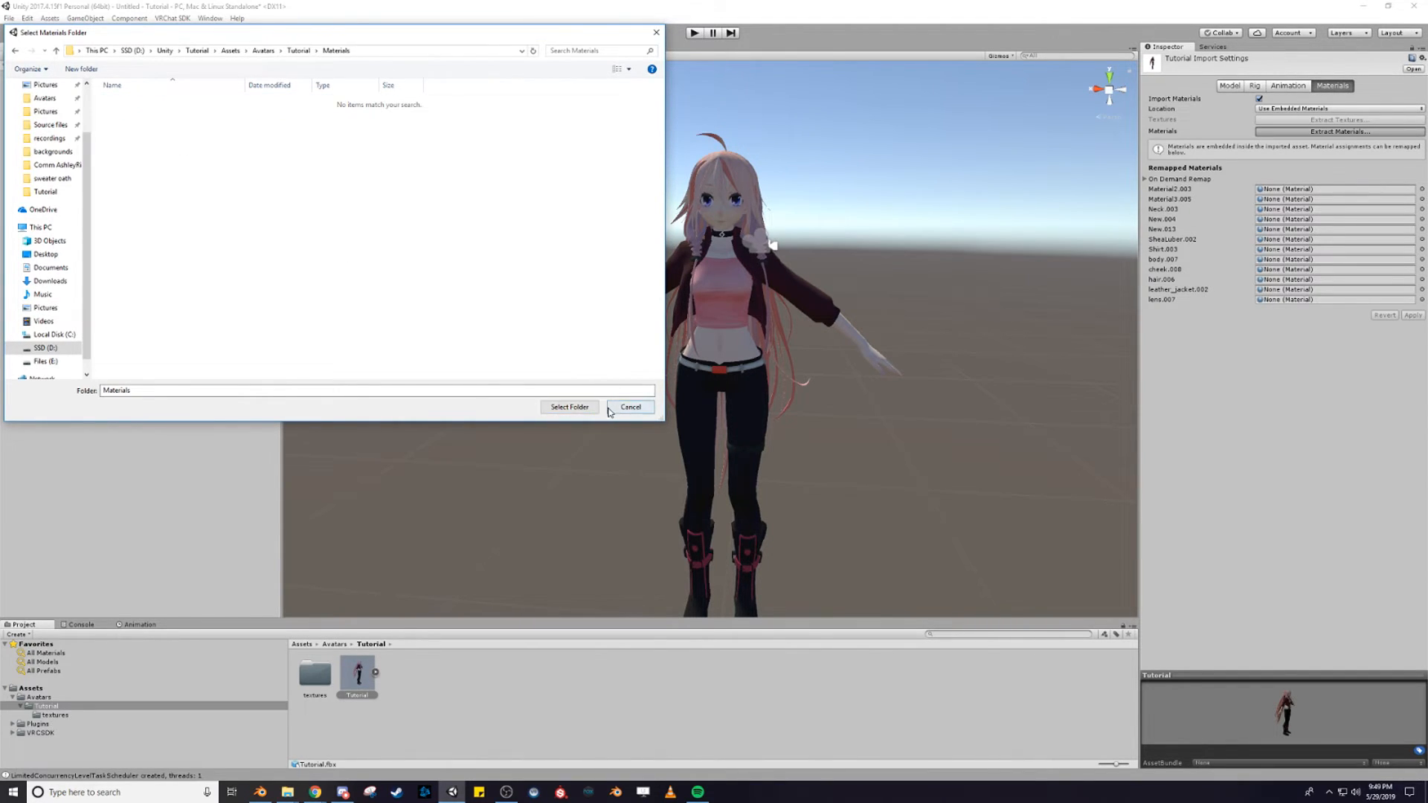
{"action": "left_click", "coordinate": [570, 407]}
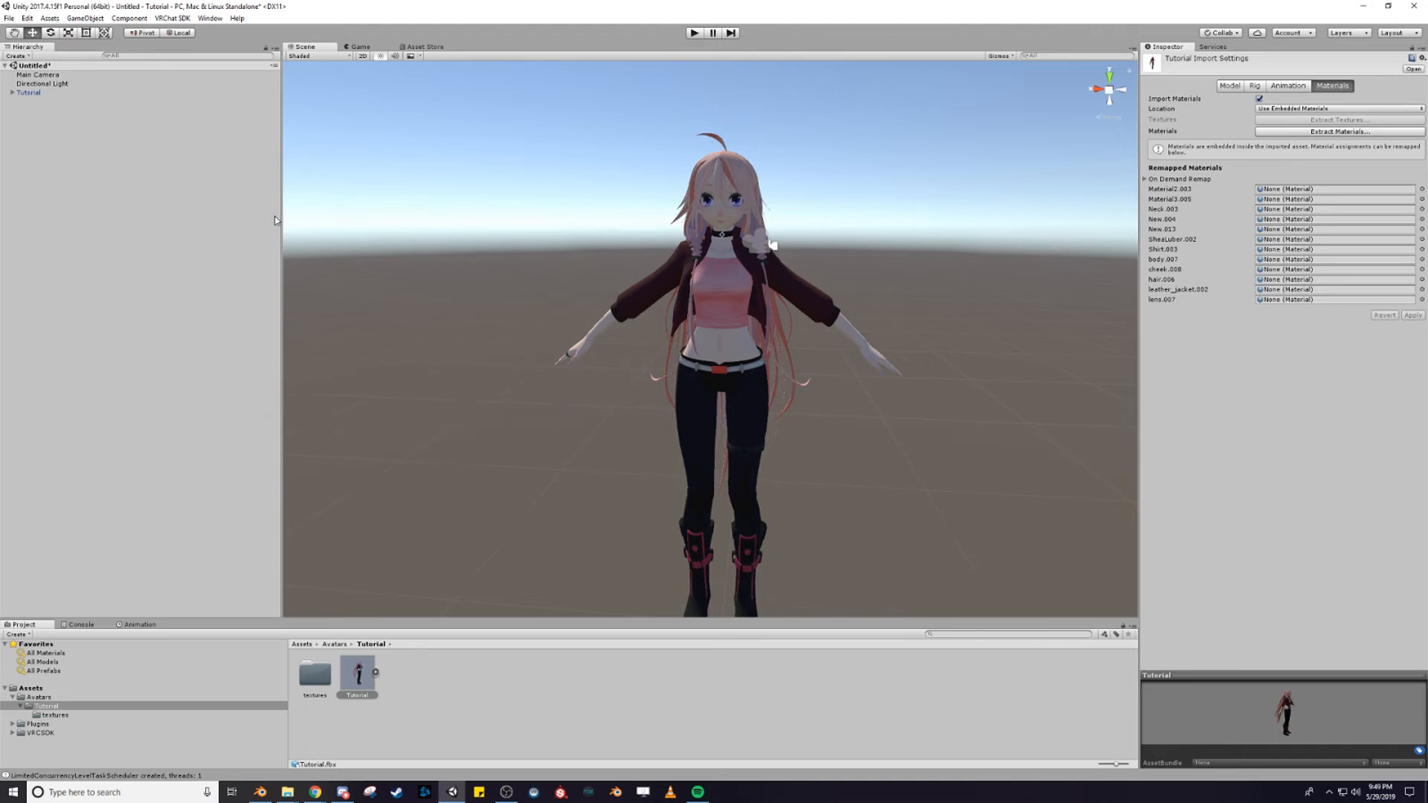
{"action": "left_click", "coordinate": [1330, 134]}
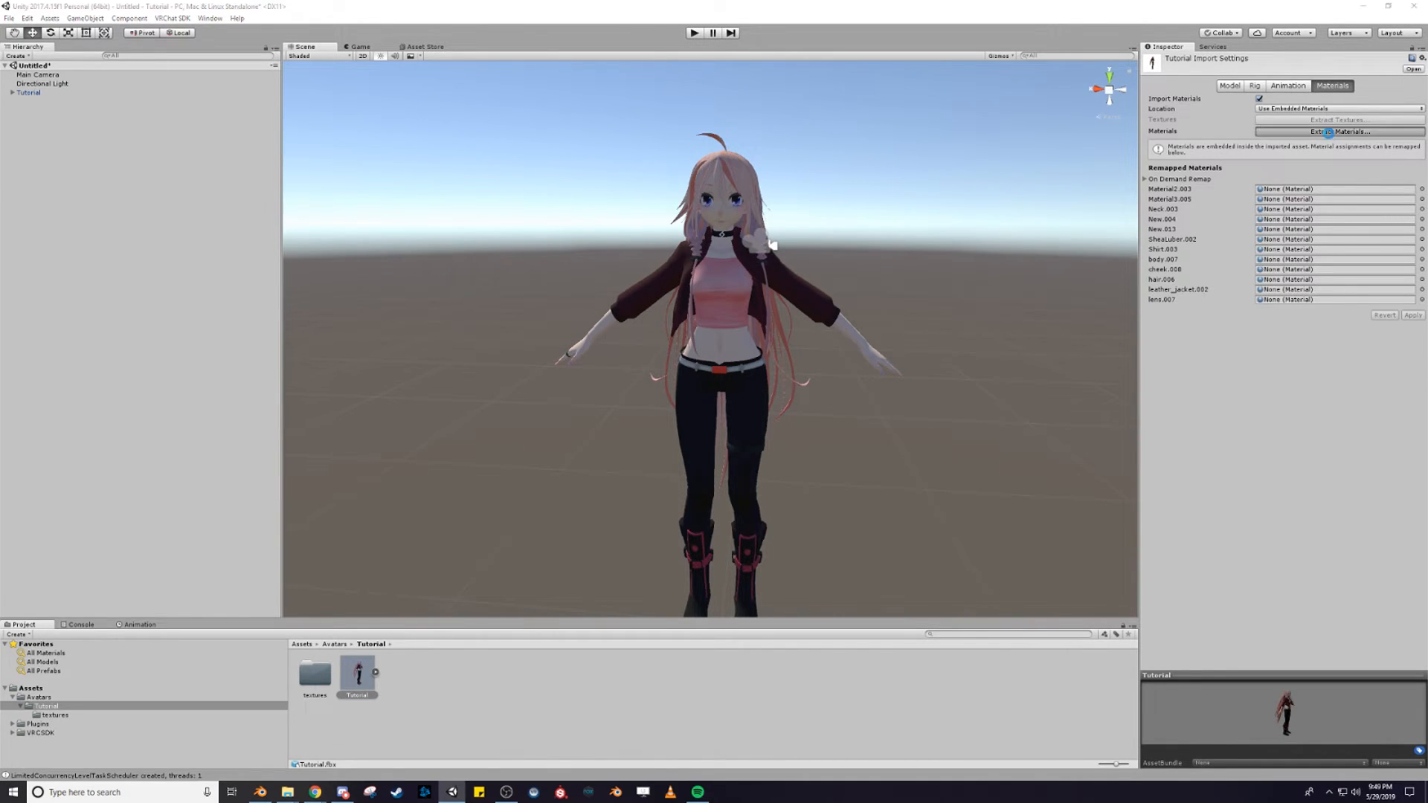
{"action": "left_click", "coordinate": [169, 102]}
{"action": "left_click", "coordinate": [584, 408]}
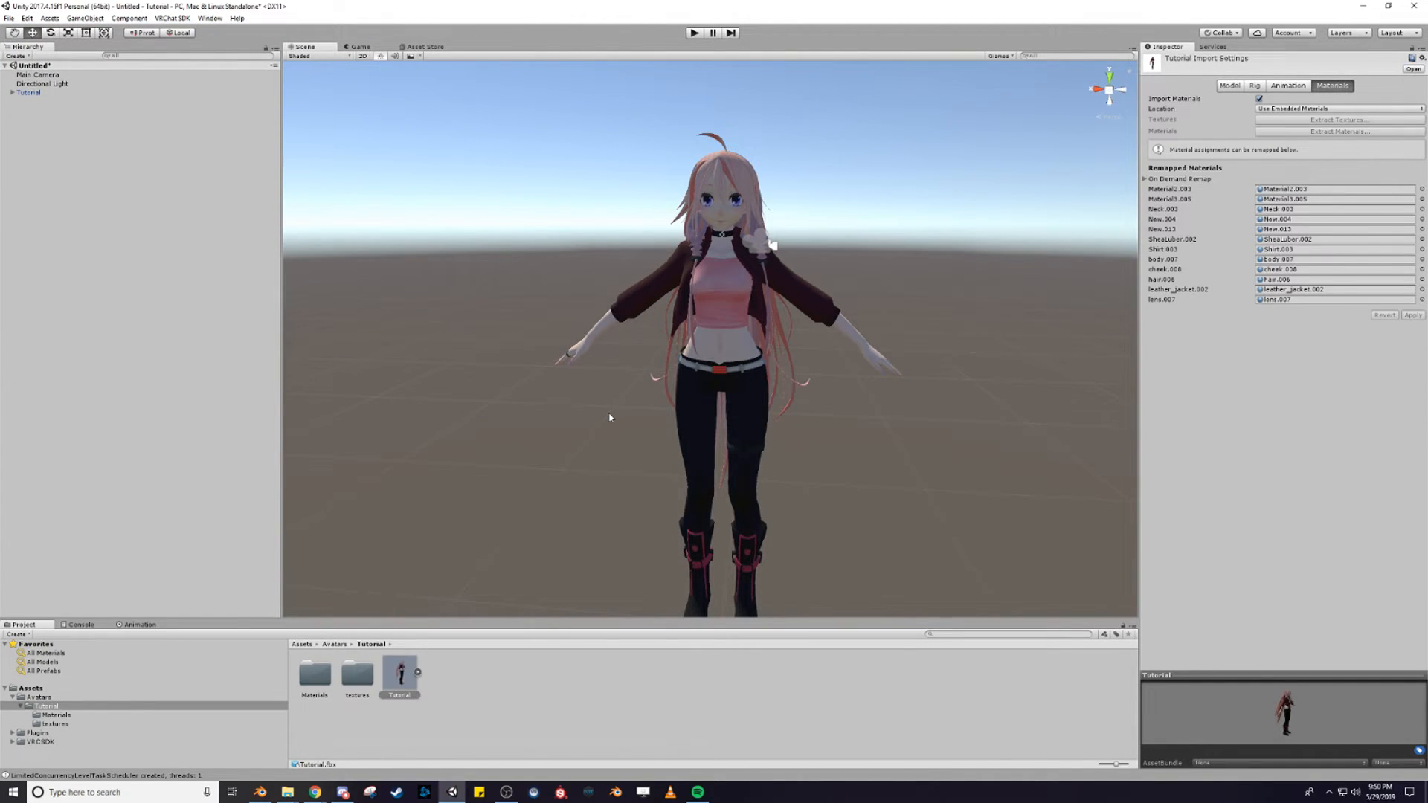
{"action": "double_click", "coordinate": [321, 682]}
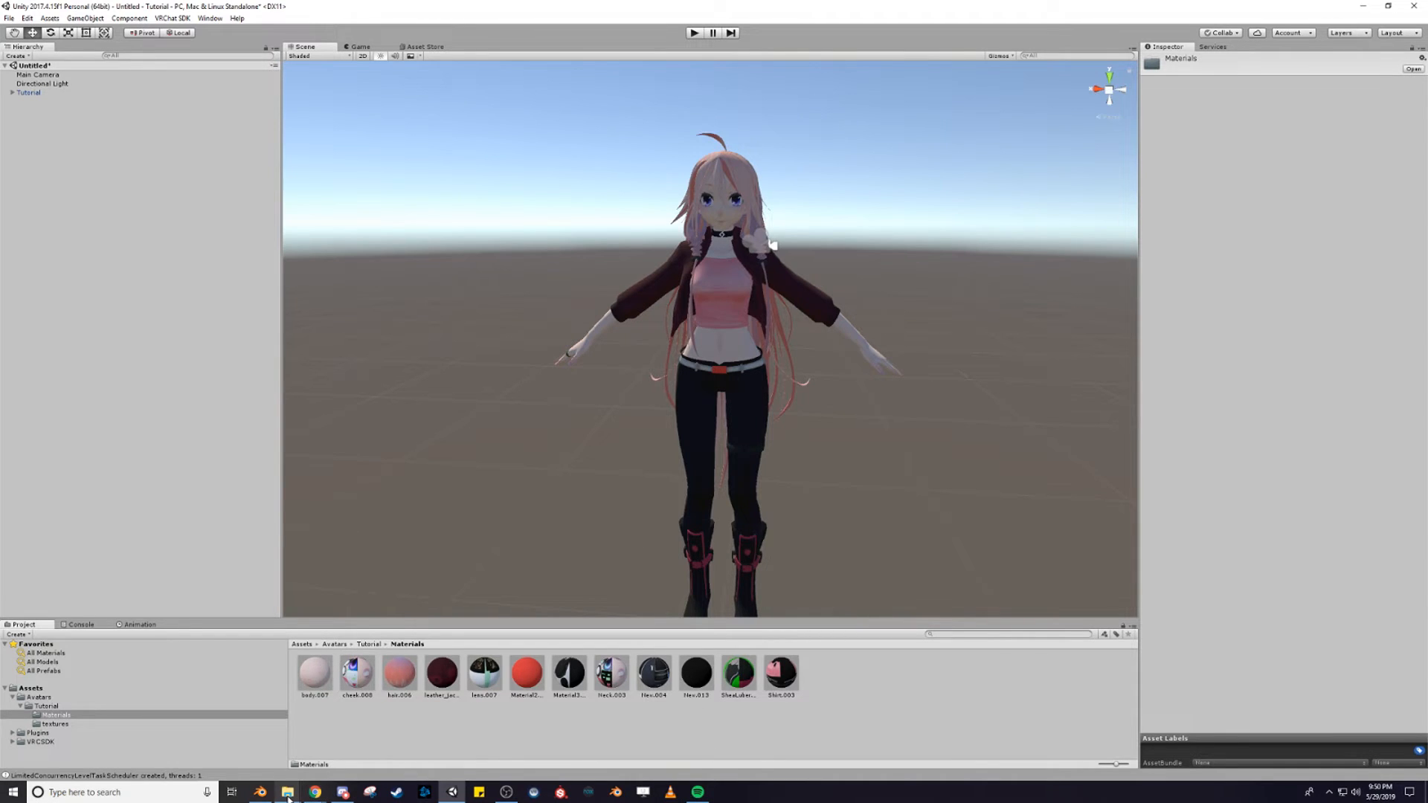
Open the desktop's Tutorial folder in File Explorer and import all of Cubed MMD full shaders.unitypackage into the project
{"action": "mouse_move", "coordinate": [288, 798]}
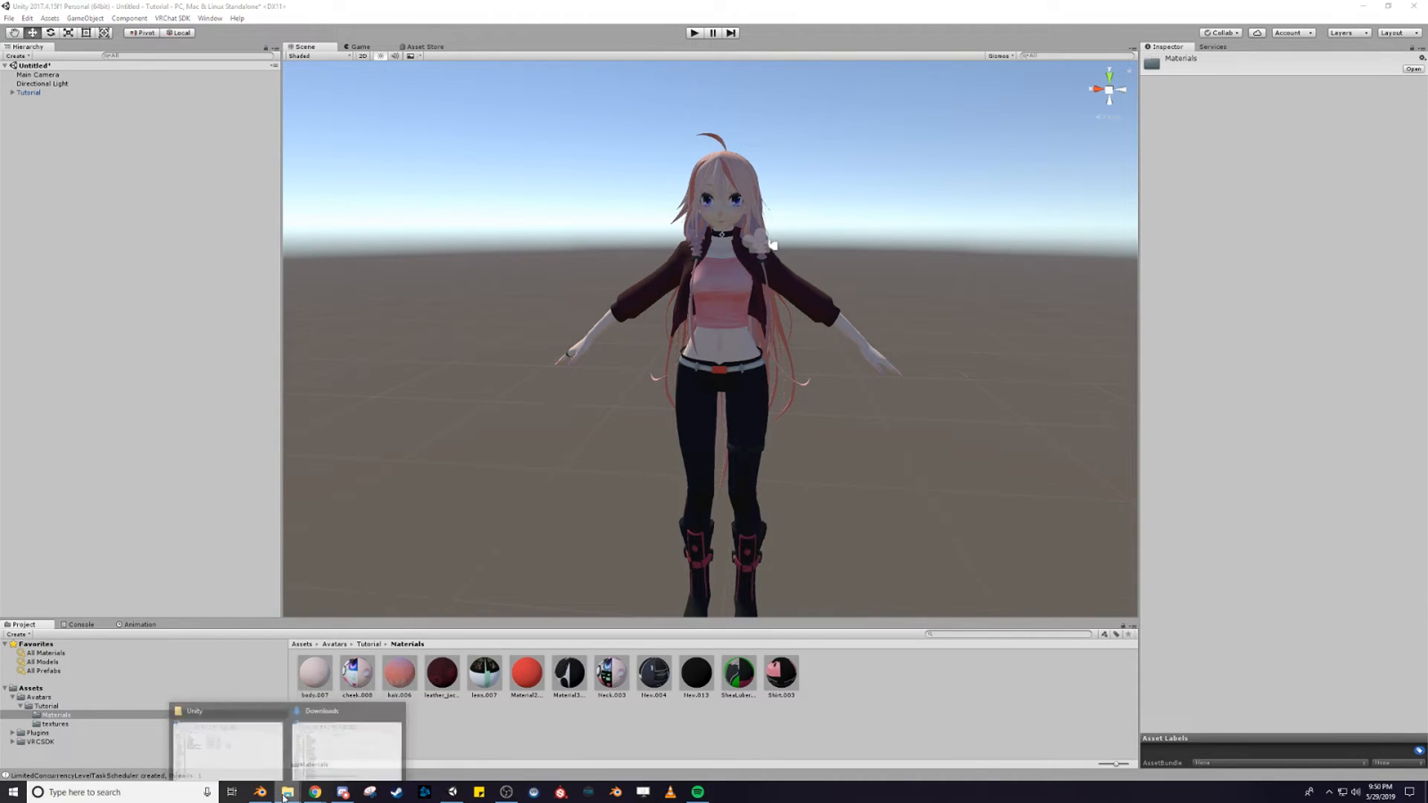
{"action": "right_click", "coordinate": [279, 796]}
{"action": "left_click", "coordinate": [252, 508]}
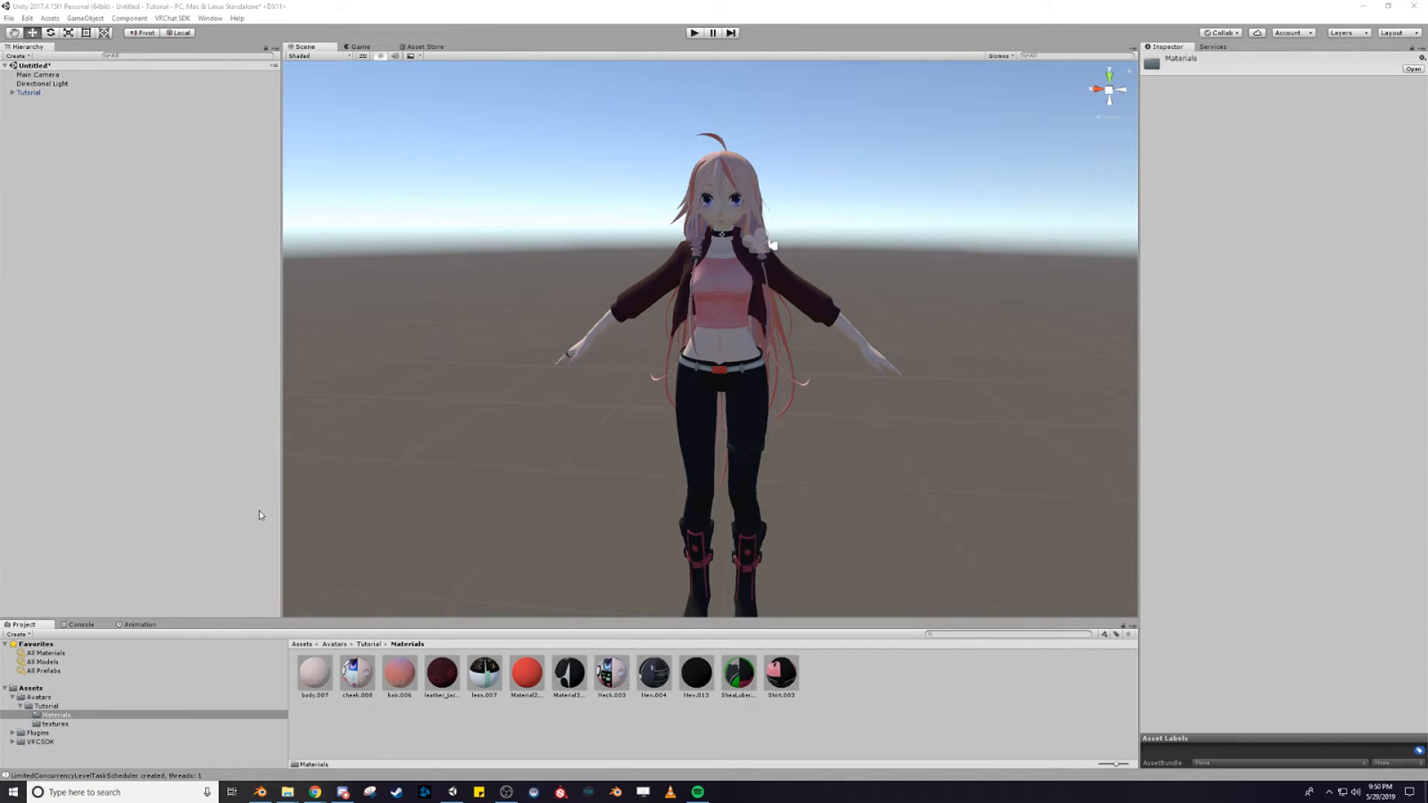
{"action": "double_click", "coordinate": [974, 264]}
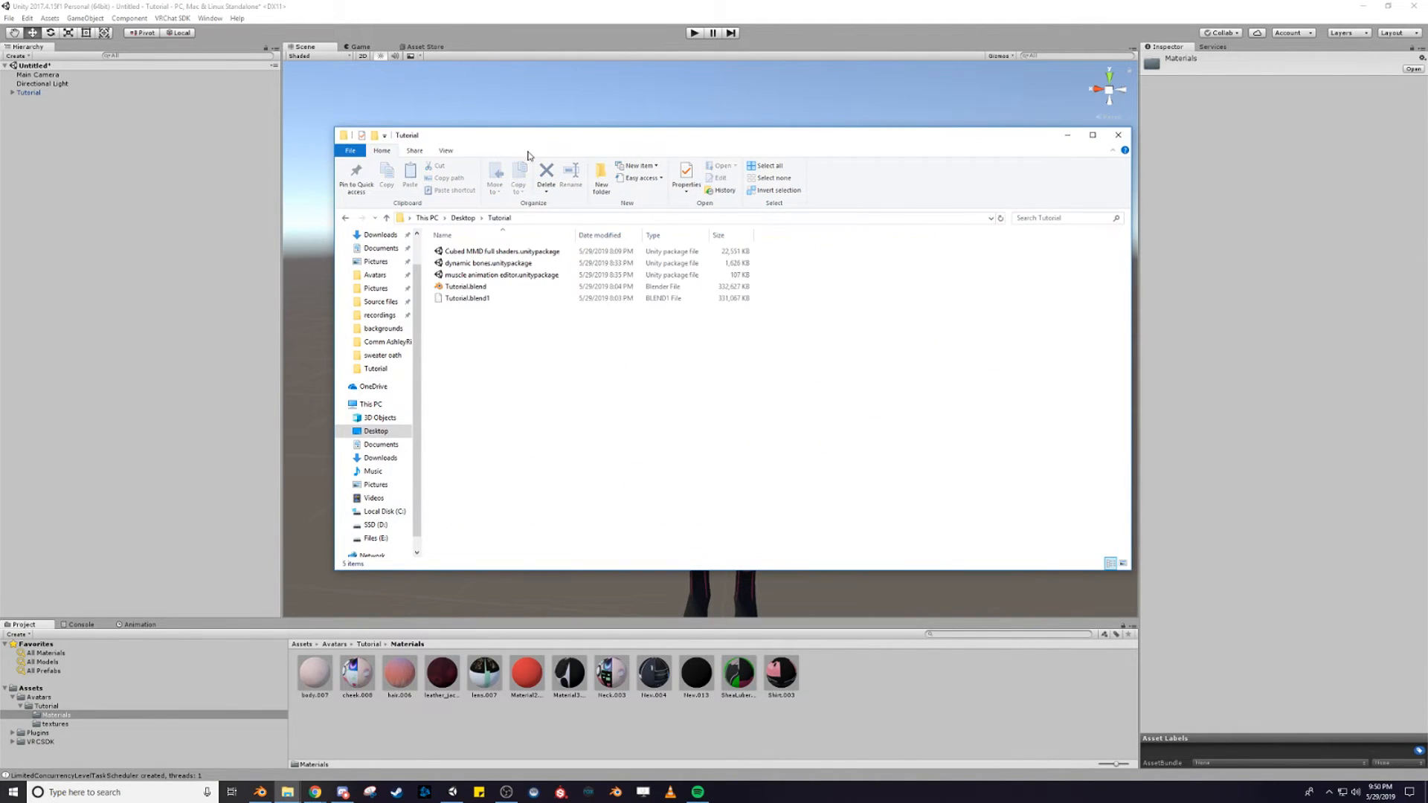
{"action": "left_click_drag", "start_coordinate": [530, 141], "coordinate": [798, 154]}
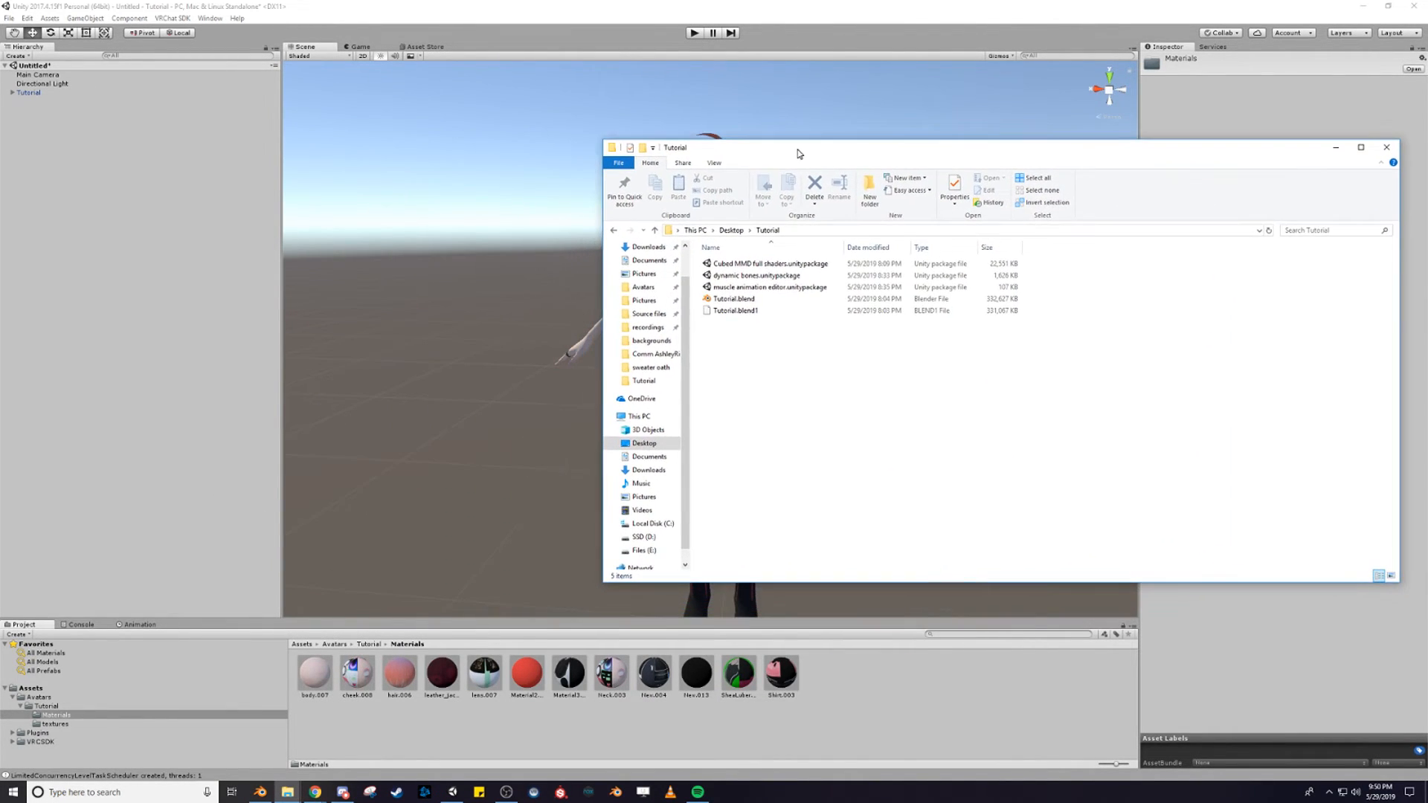
{"action": "double_click", "coordinate": [797, 268]}
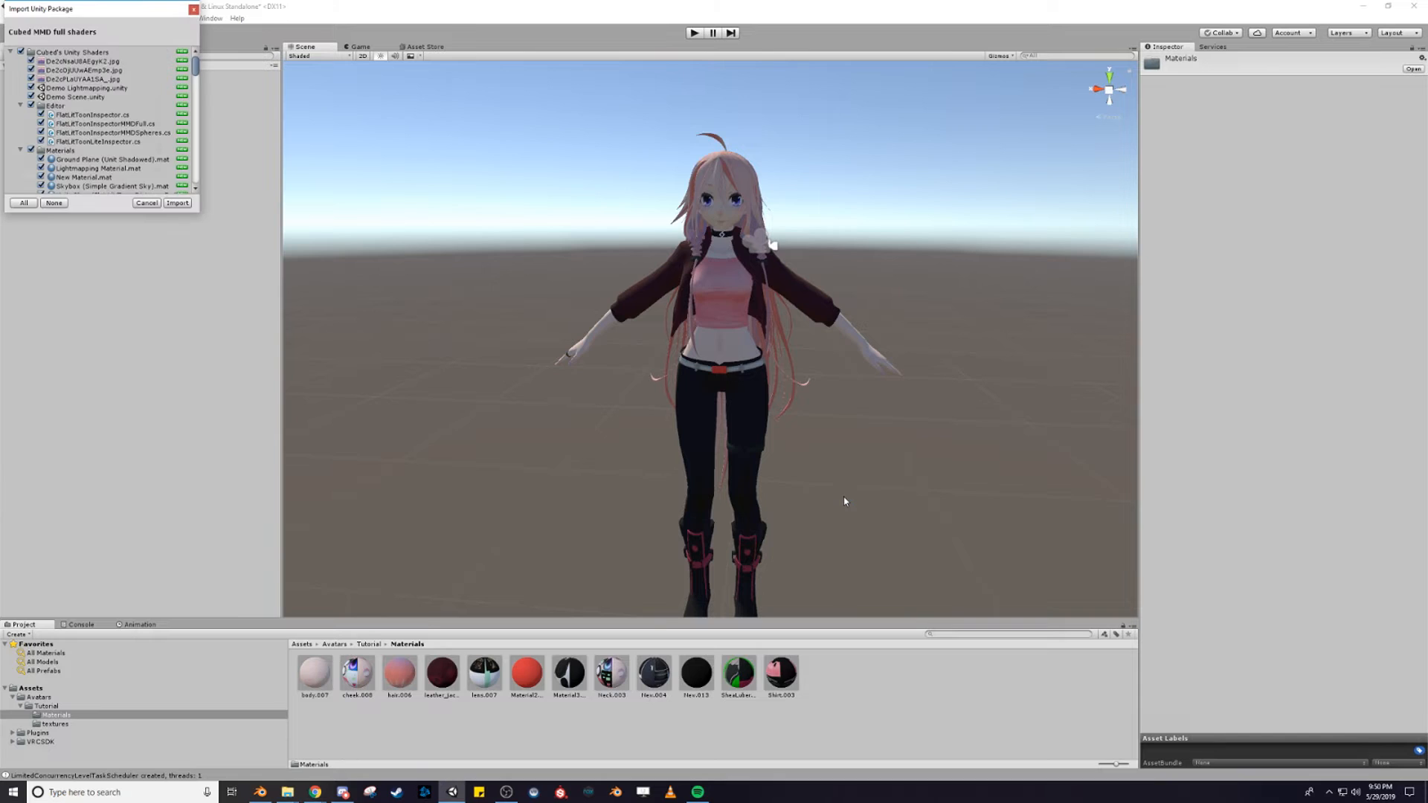
{"action": "left_click", "coordinate": [177, 203]}
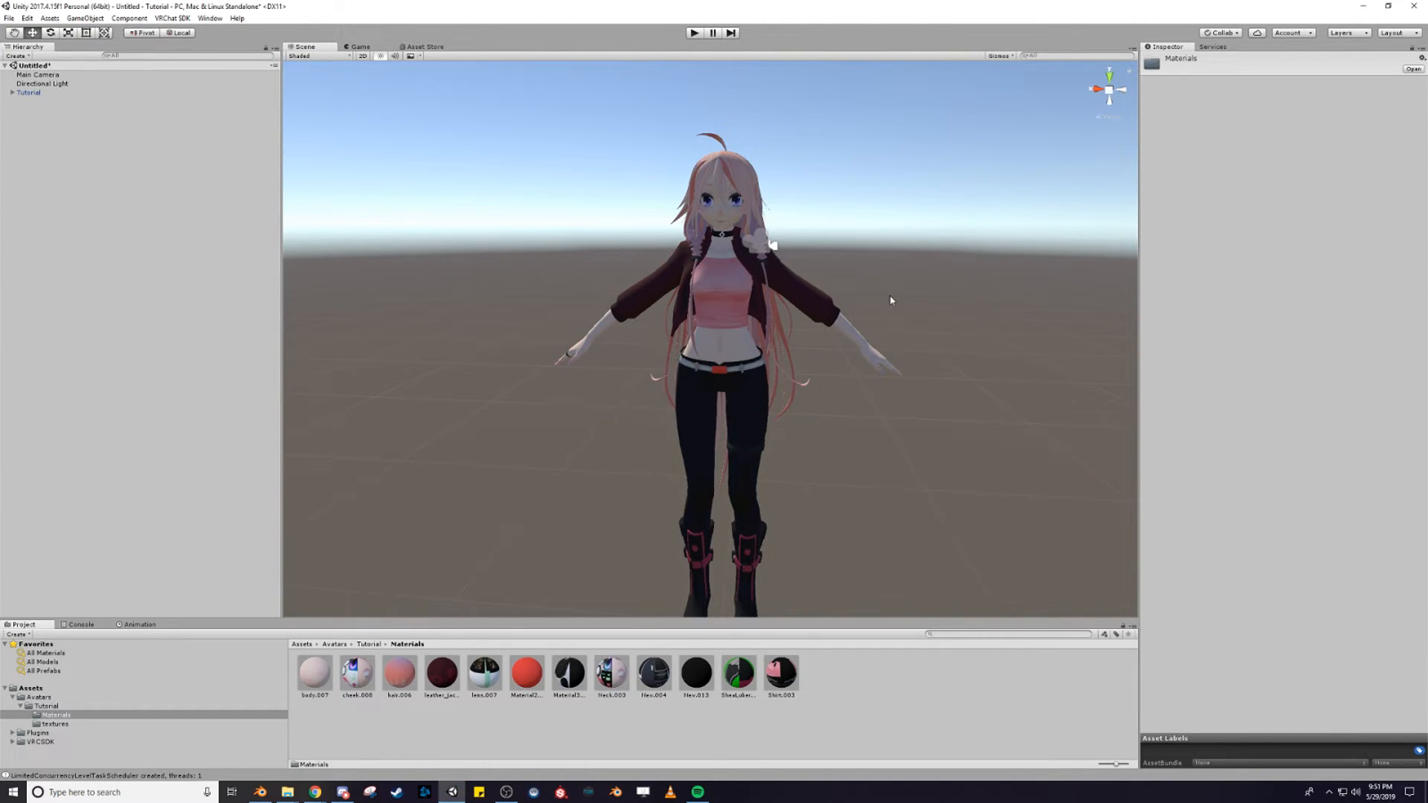
Select all 12 extracted materials and set their shader to CubedParadox/Flat Lit Toon MMD Full
{"action": "left_click", "coordinate": [303, 680]}
{"action": "left_click", "coordinate": [774, 675], "text": "shift"}
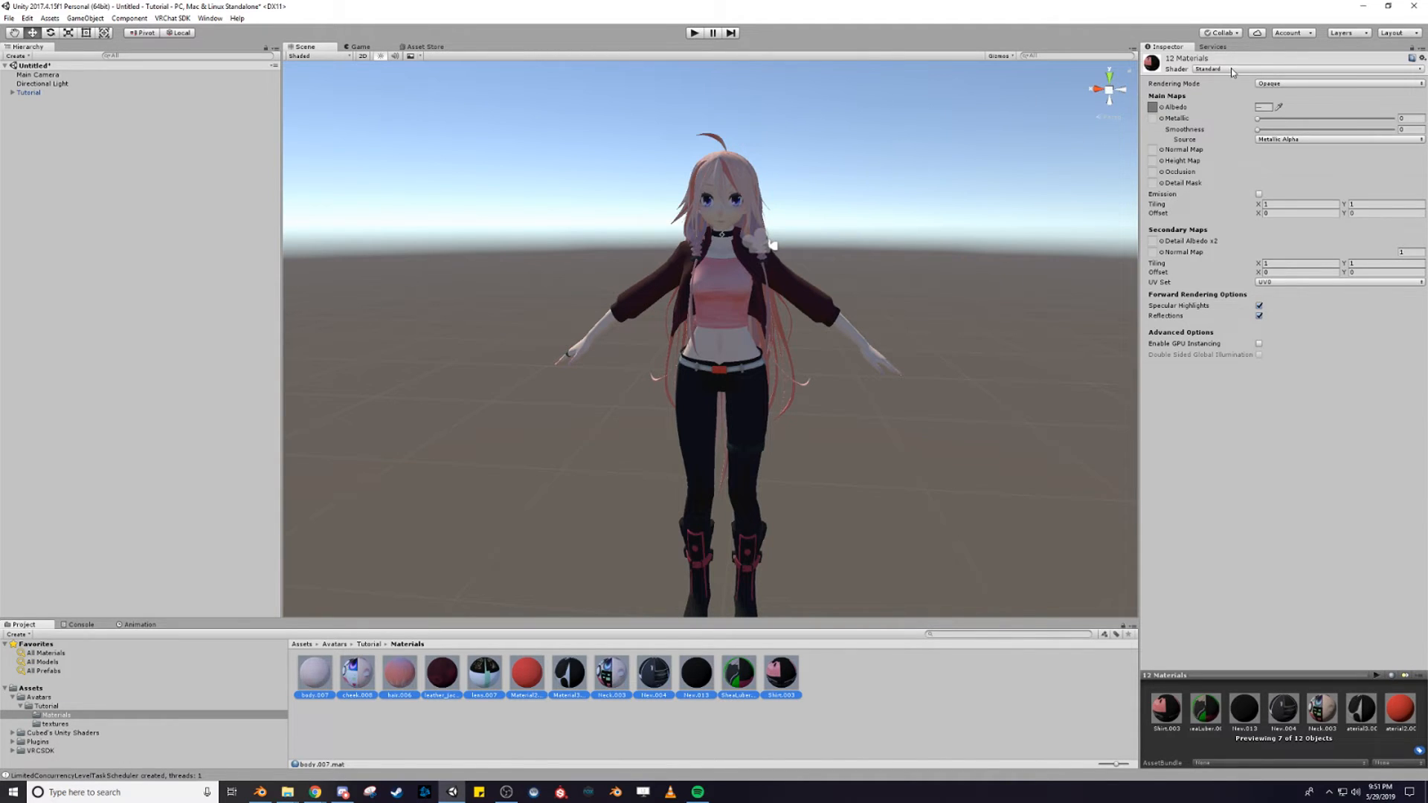
{"action": "left_click", "coordinate": [1233, 68]}
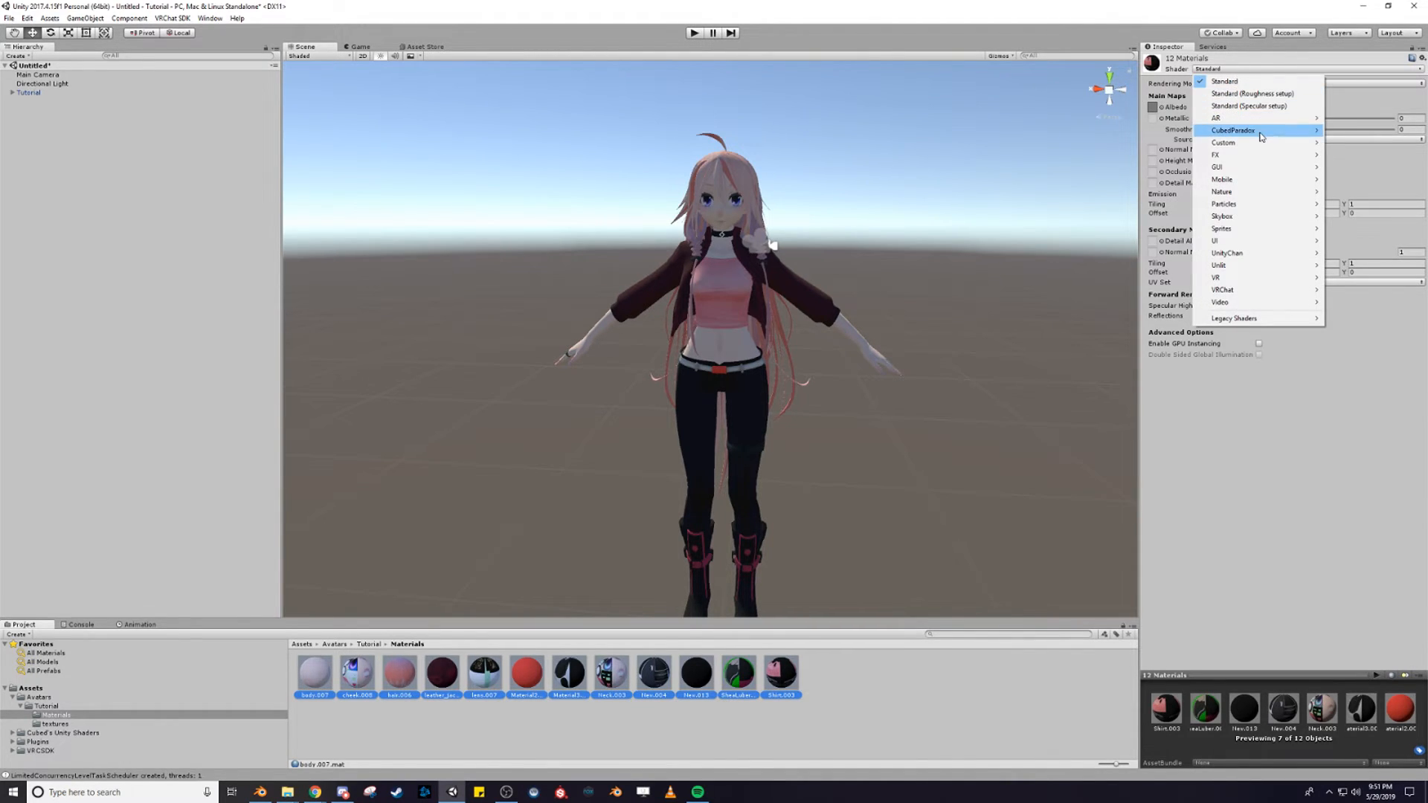
{"action": "mouse_move", "coordinate": [1261, 136]}
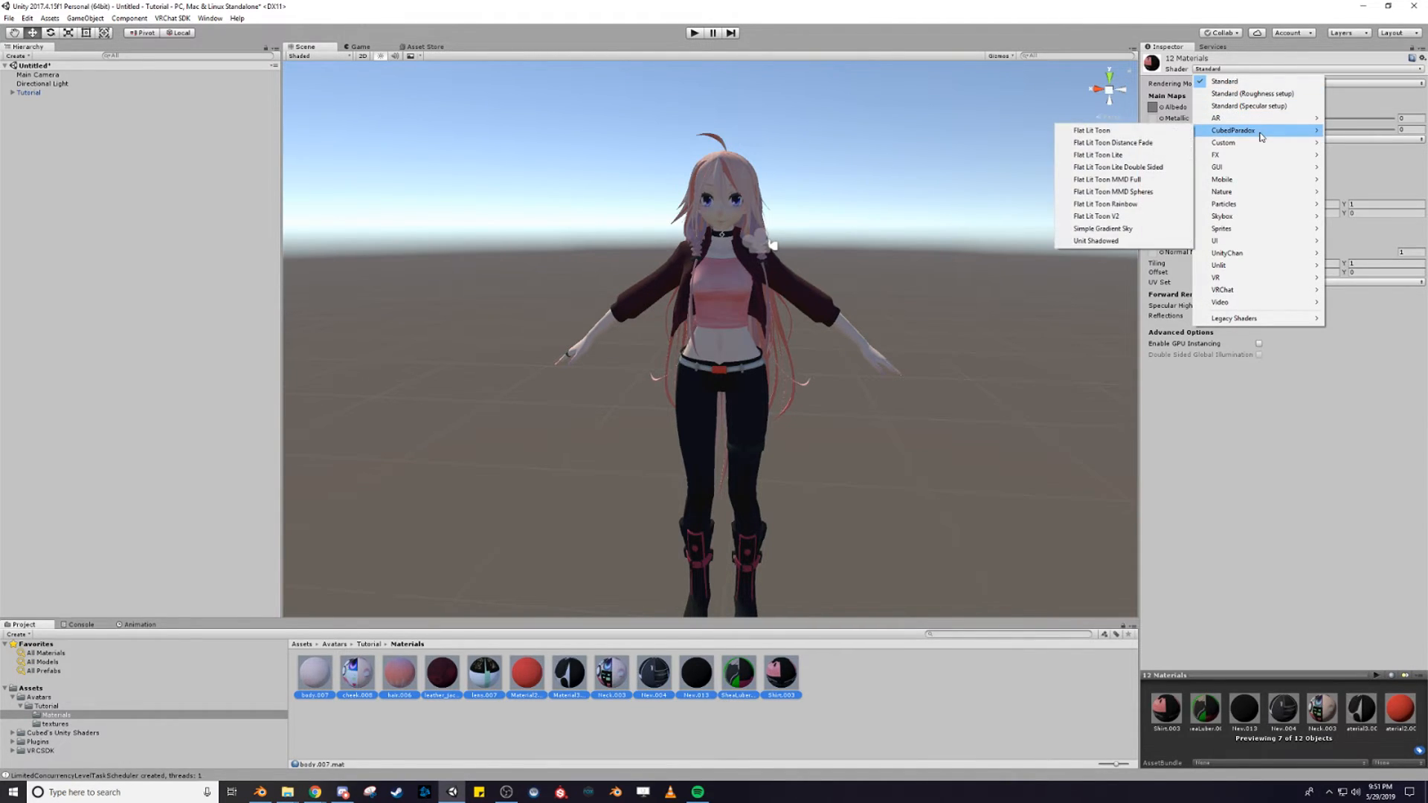
{"action": "left_click", "coordinate": [1127, 180]}
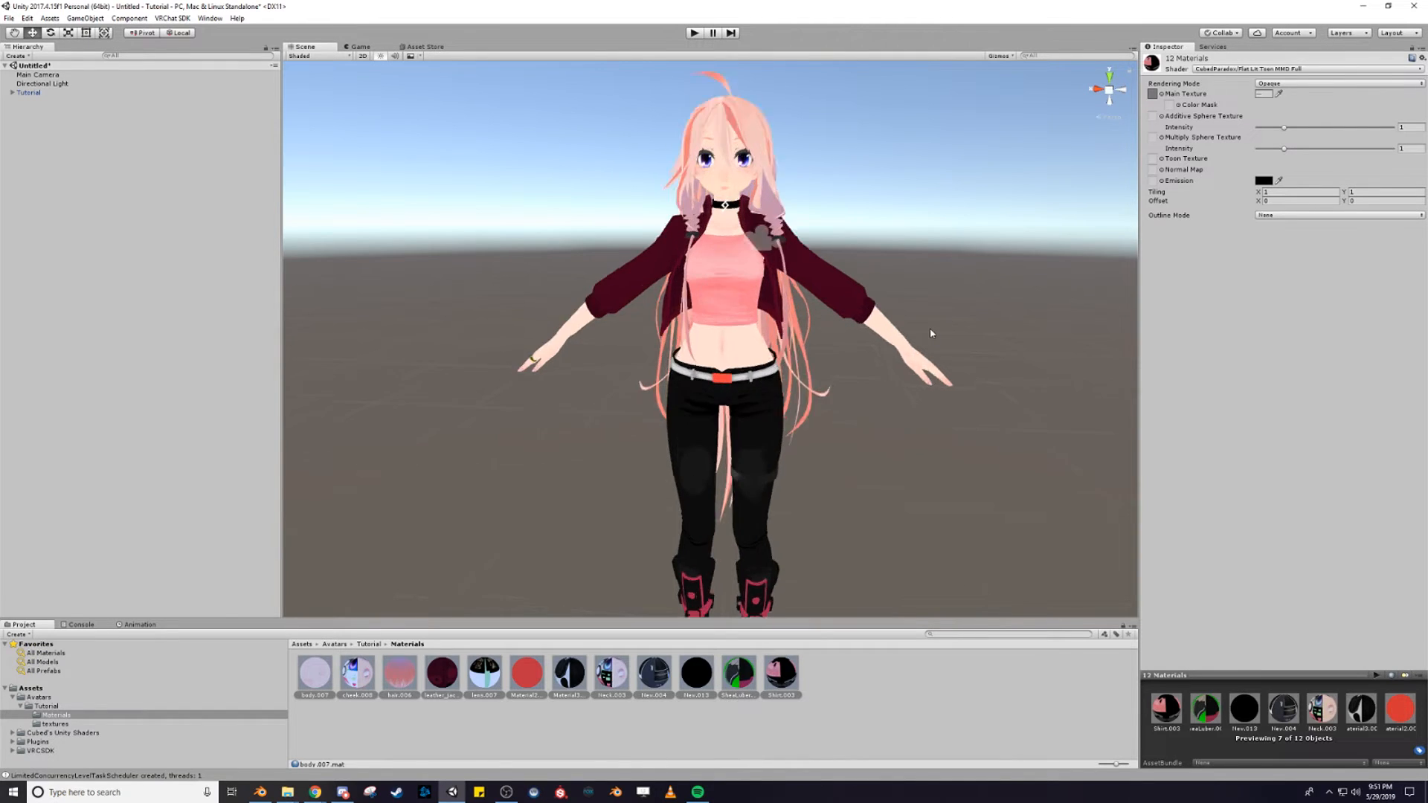
Set the 12 selected materials' rendering mode to Cutout and their outline mode to Tinted
{"action": "left_click", "coordinate": [1282, 85]}
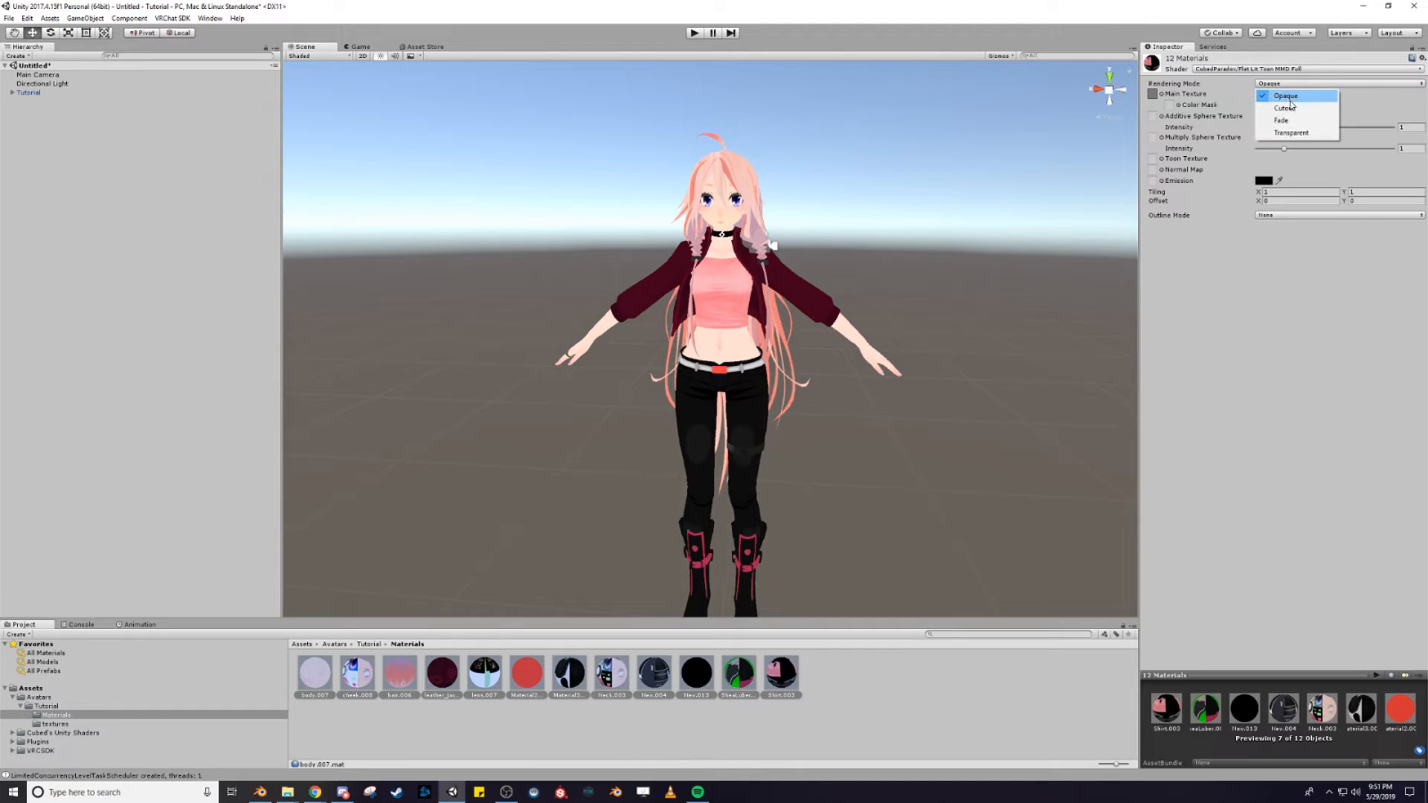
{"action": "left_click", "coordinate": [1294, 110]}
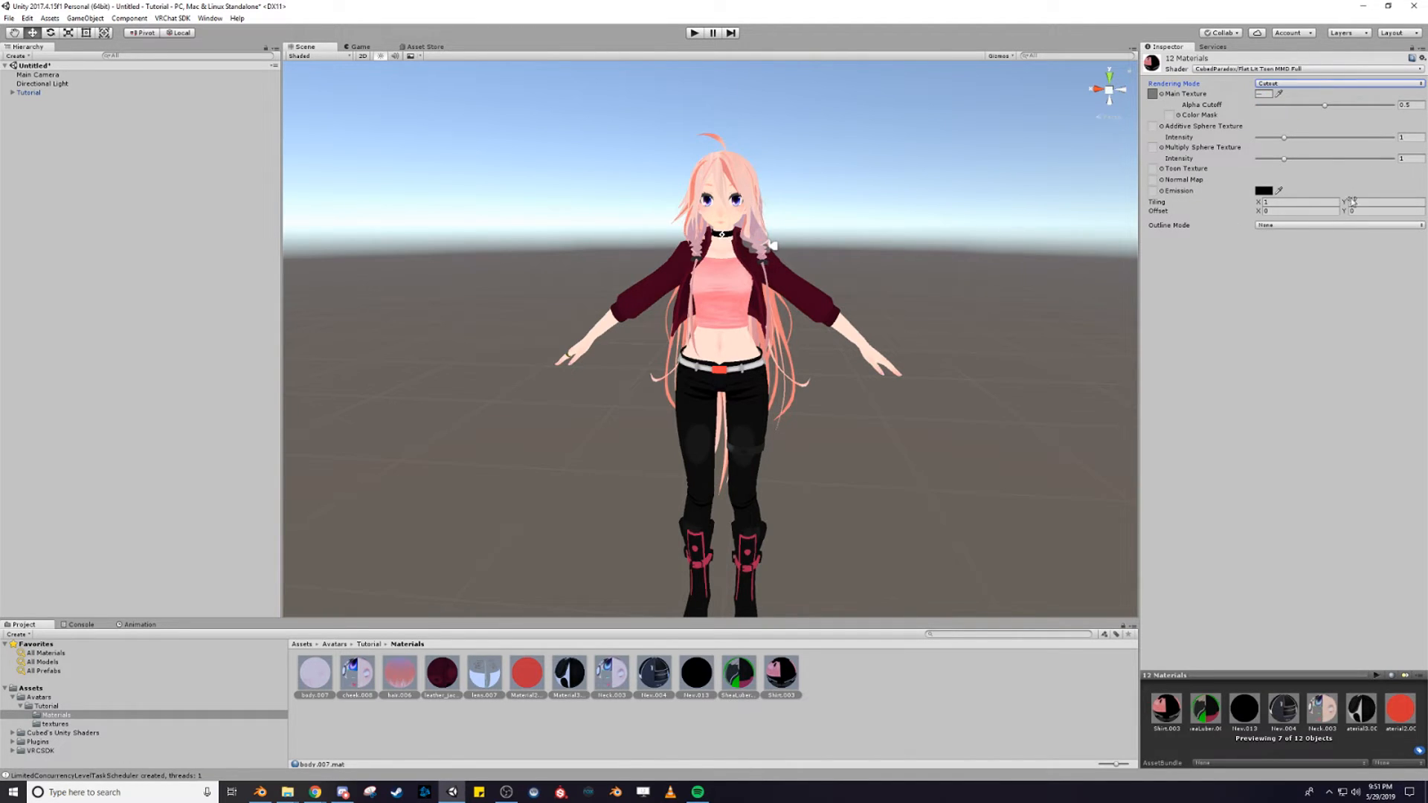
{"action": "left_click", "coordinate": [1312, 227]}
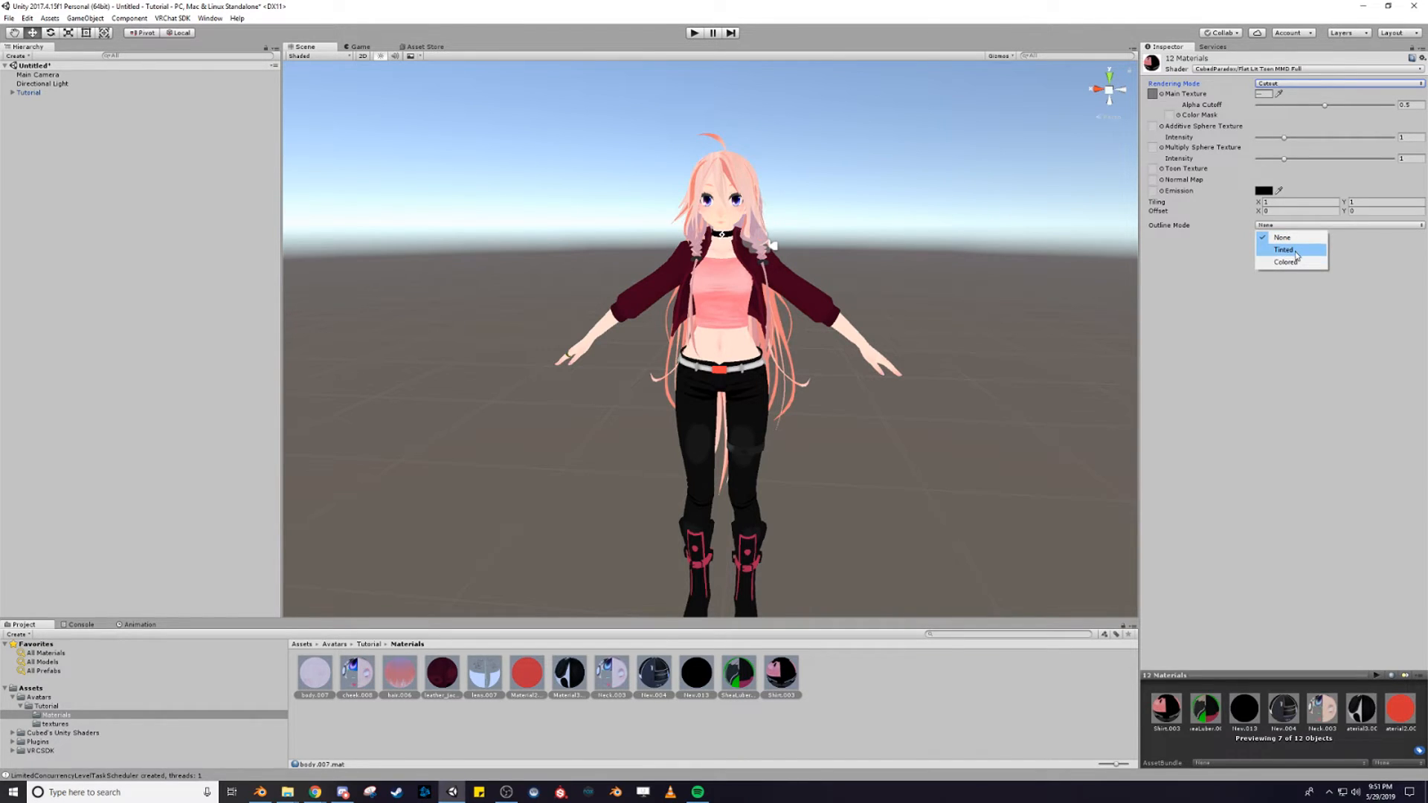
{"action": "left_click", "coordinate": [1297, 251]}
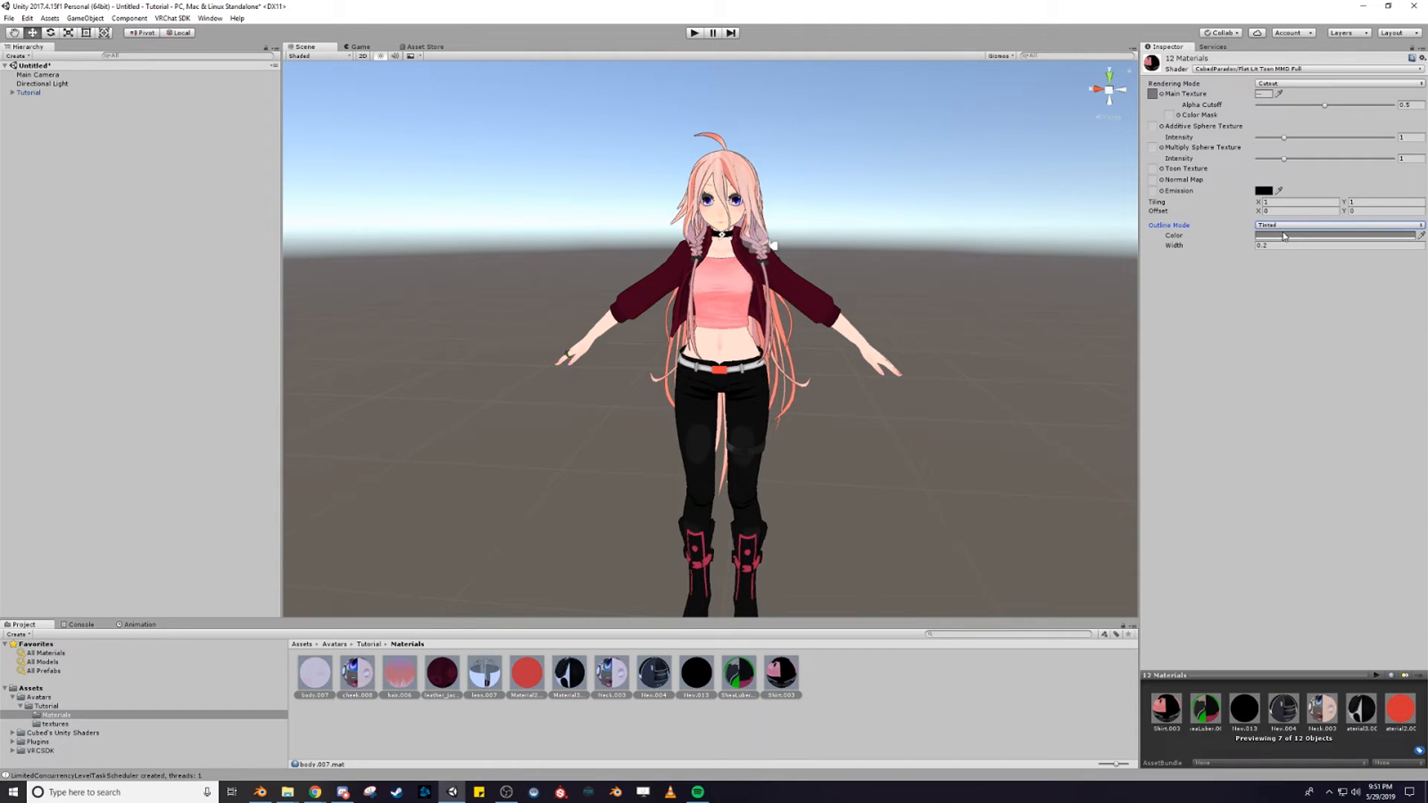
Set the selected materials' outline color to white (FFFFFFFF) and the outline width to 0
{"action": "left_click", "coordinate": [1285, 236]}
{"action": "left_click_drag", "start_coordinate": [1183, 216], "coordinate": [1069, 86]}
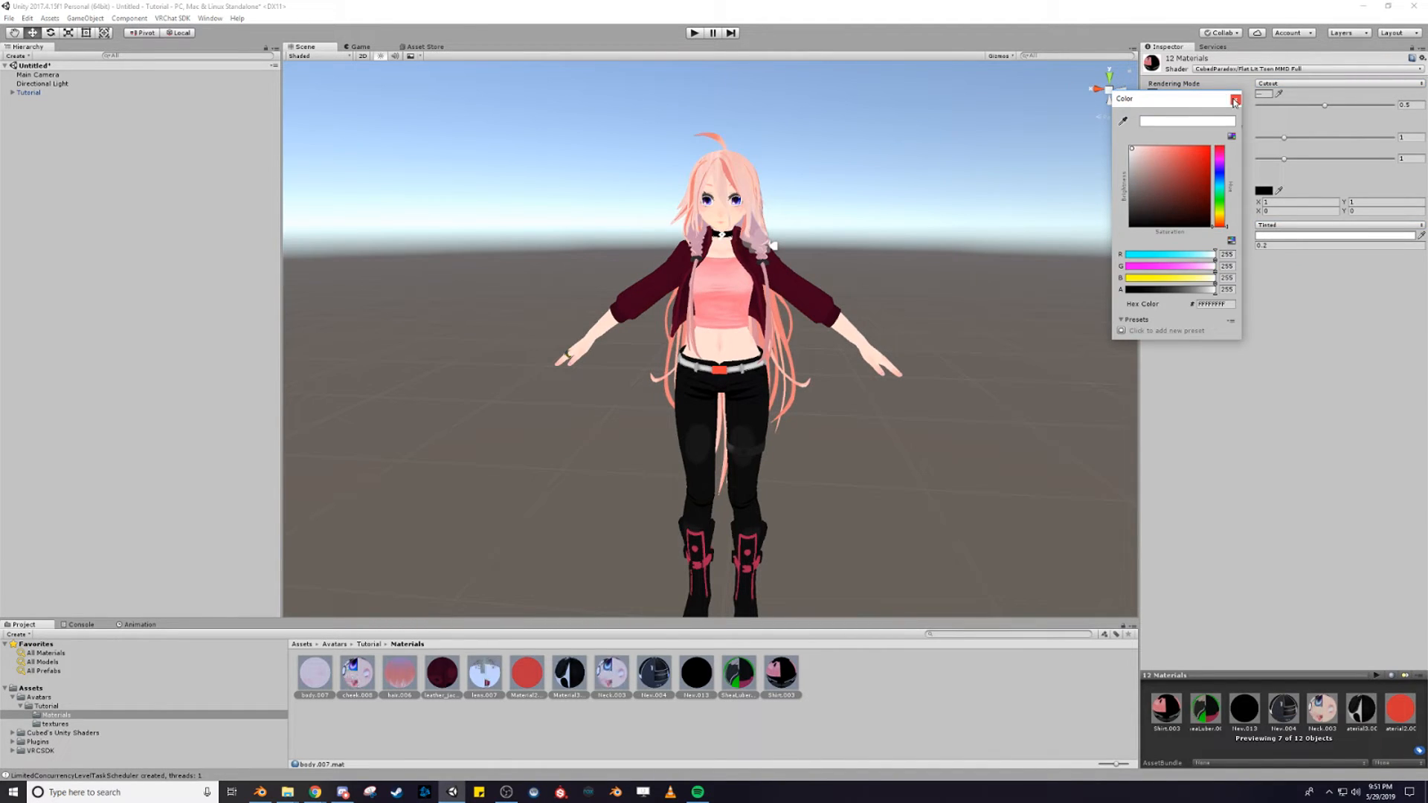
{"action": "left_click", "coordinate": [1235, 99]}
{"action": "left_click", "coordinate": [1275, 245]}
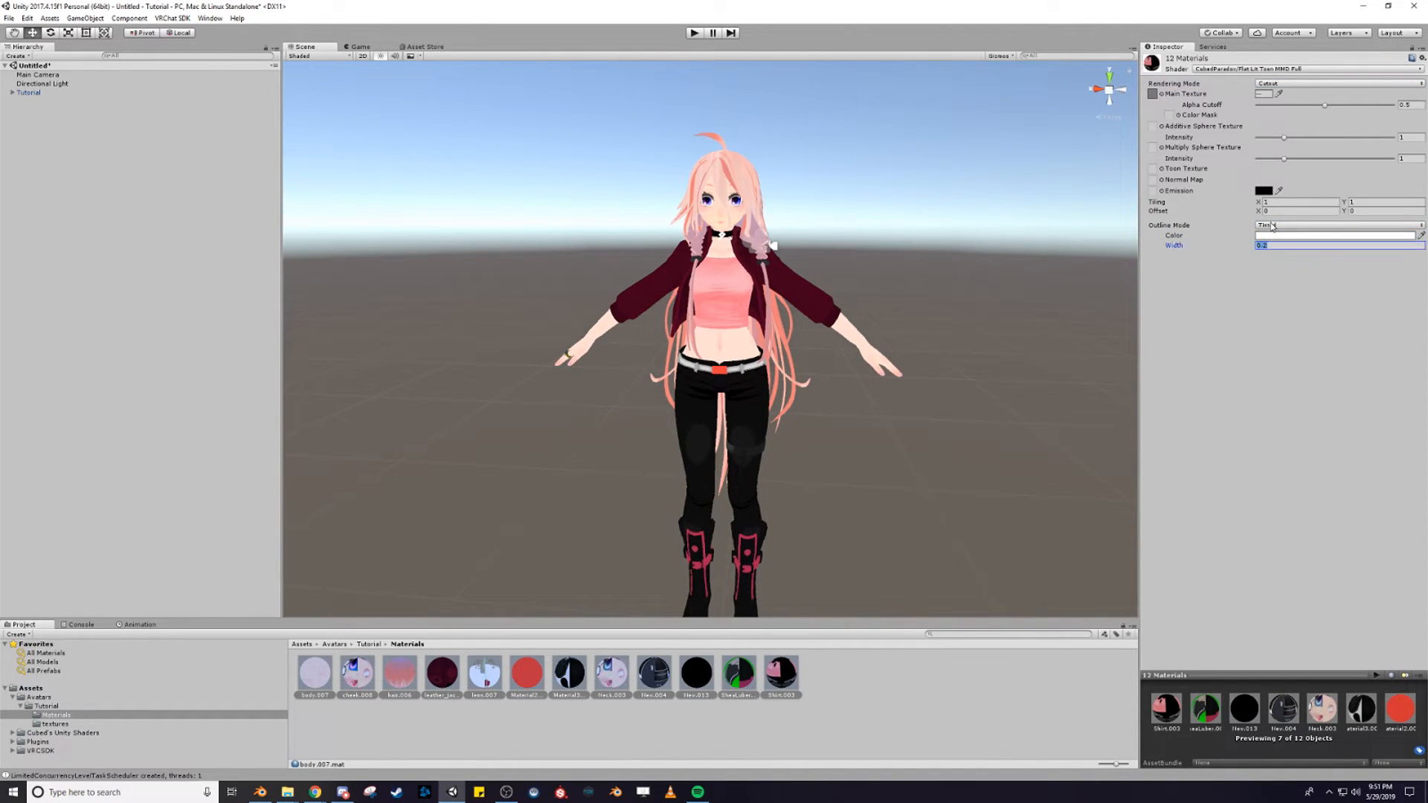
{"action": "type", "text": "0"}
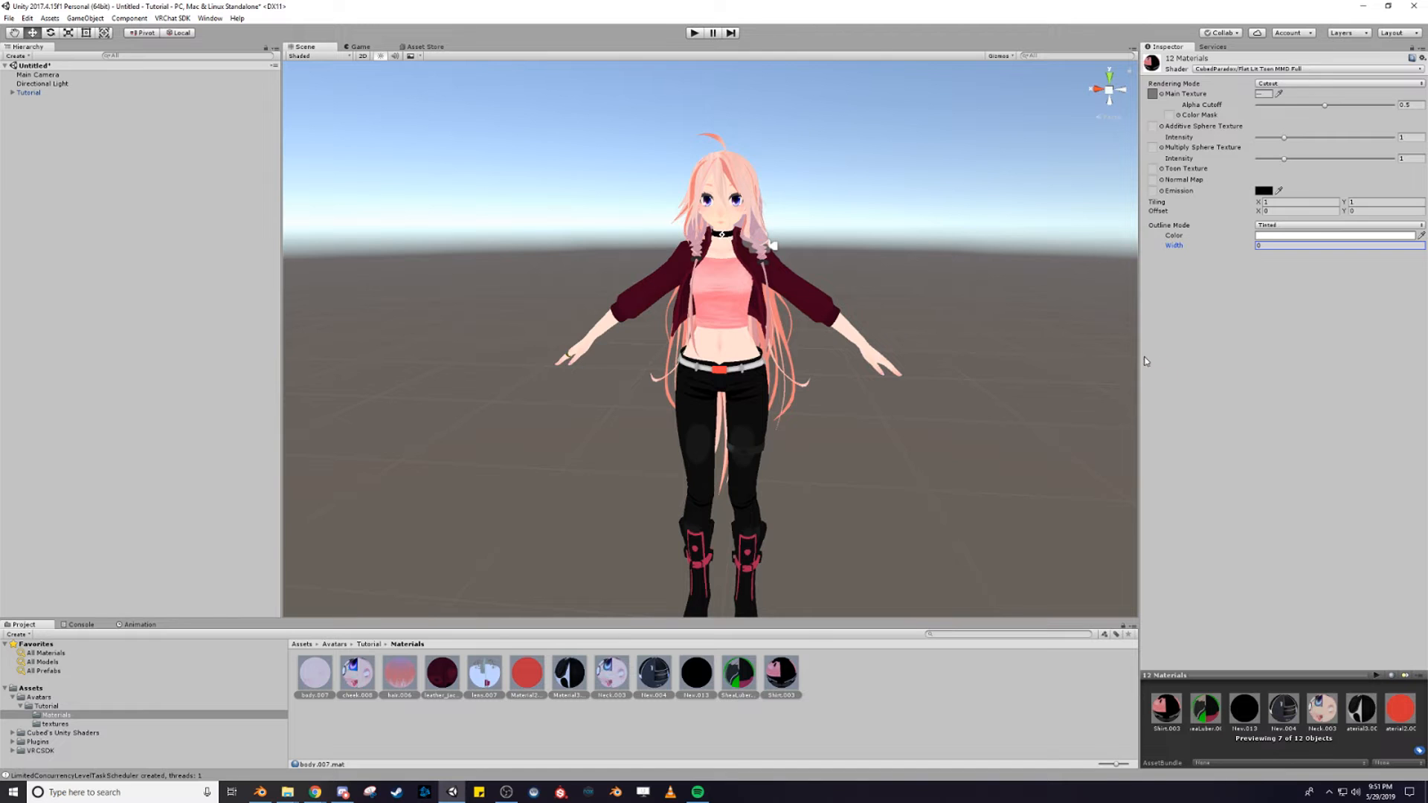
Raise the cheek.008 material's Alpha Cutoff to about 0.252 to trim the white edges around the blush
{"action": "scroll", "coordinate": [955, 287], "scroll_direction": "up", "scroll_amount": 6}
{"action": "middle_click_drag", "start_coordinate": [933, 287], "coordinate": [909, 405]}
{"action": "scroll", "coordinate": [903, 396], "scroll_direction": "up", "scroll_amount": 10}
{"action": "mouse_move", "coordinate": [819, 402]}
{"action": "right_mouse_down"}
{"action": "mouse_move", "coordinate": [570, 512]}
{"action": "mouse_move", "coordinate": [657, 479]}
{"action": "mouse_move", "coordinate": [692, 500]}
{"action": "mouse_move", "coordinate": [652, 508]}
{"action": "mouse_move", "coordinate": [606, 488]}
{"action": "mouse_move", "coordinate": [859, 499]}
{"action": "mouse_move", "coordinate": [1036, 434]}
{"action": "mouse_move", "coordinate": [1087, 360]}
{"action": "mouse_move", "coordinate": [1065, 332]}
{"action": "mouse_move", "coordinate": [983, 332]}
{"action": "mouse_move", "coordinate": [640, 248]}
{"action": "mouse_move", "coordinate": [673, 249]}
{"action": "right_mouse_up"}
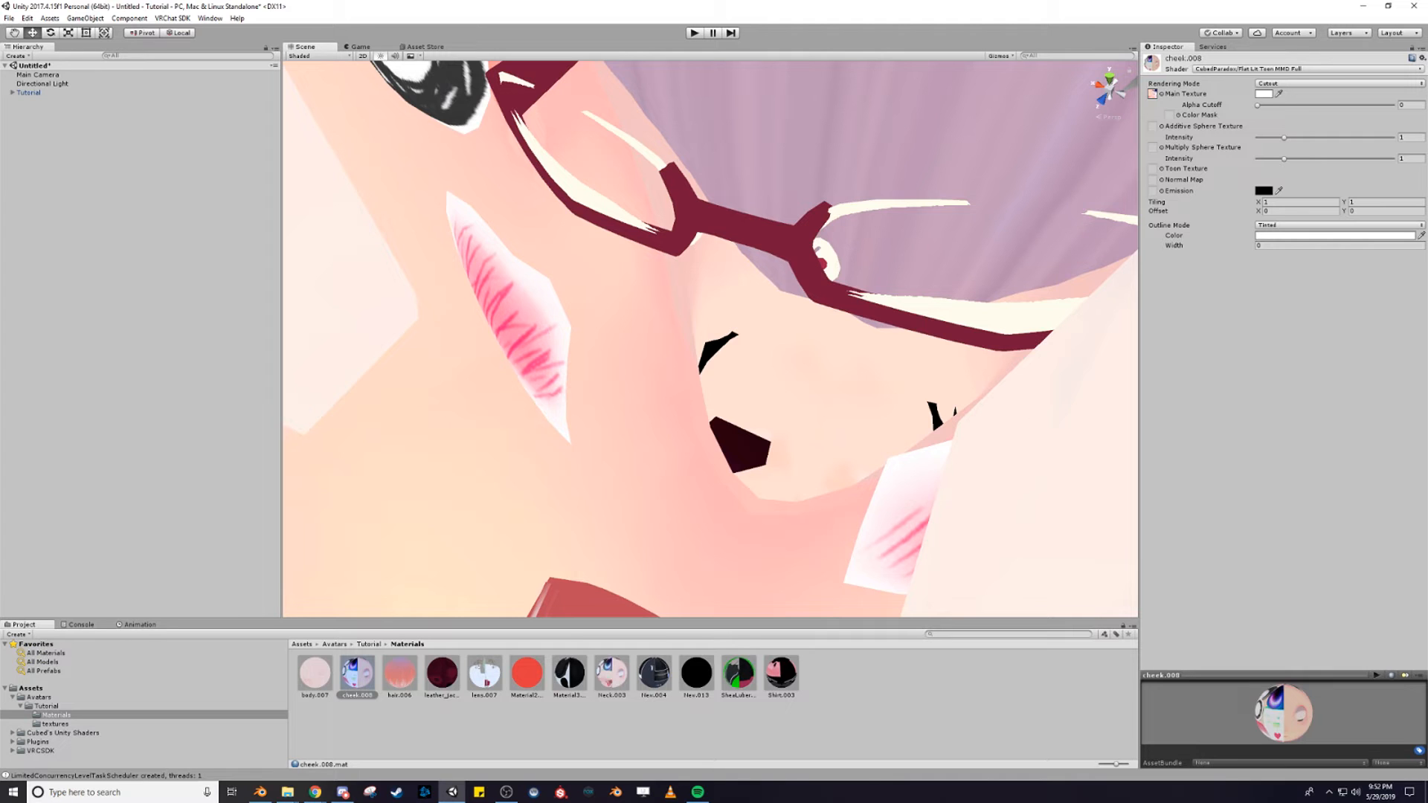
{"action": "right_click_drag", "start_coordinate": [771, 423], "coordinate": [769, 339]}
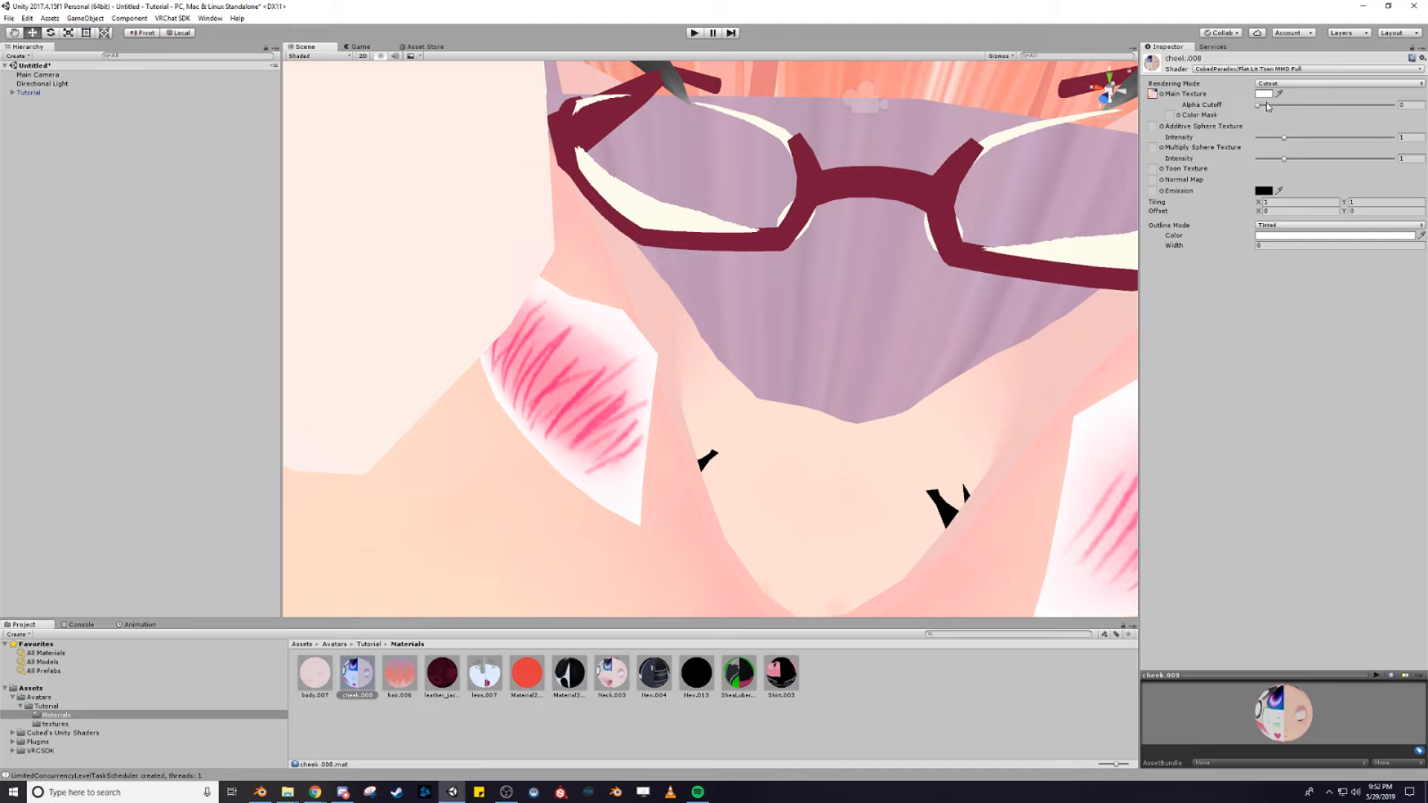
{"action": "left_click_drag", "start_coordinate": [1262, 108], "coordinate": [1293, 115]}
{"action": "right_click_drag", "start_coordinate": [932, 461], "coordinate": [885, 438]}
{"action": "scroll", "coordinate": [912, 415], "scroll_direction": "down", "scroll_amount": 10}
{"action": "scroll", "coordinate": [877, 434], "scroll_direction": "down", "scroll_amount": 8}
{"action": "middle_click_drag", "start_coordinate": [876, 433], "coordinate": [902, 403]}
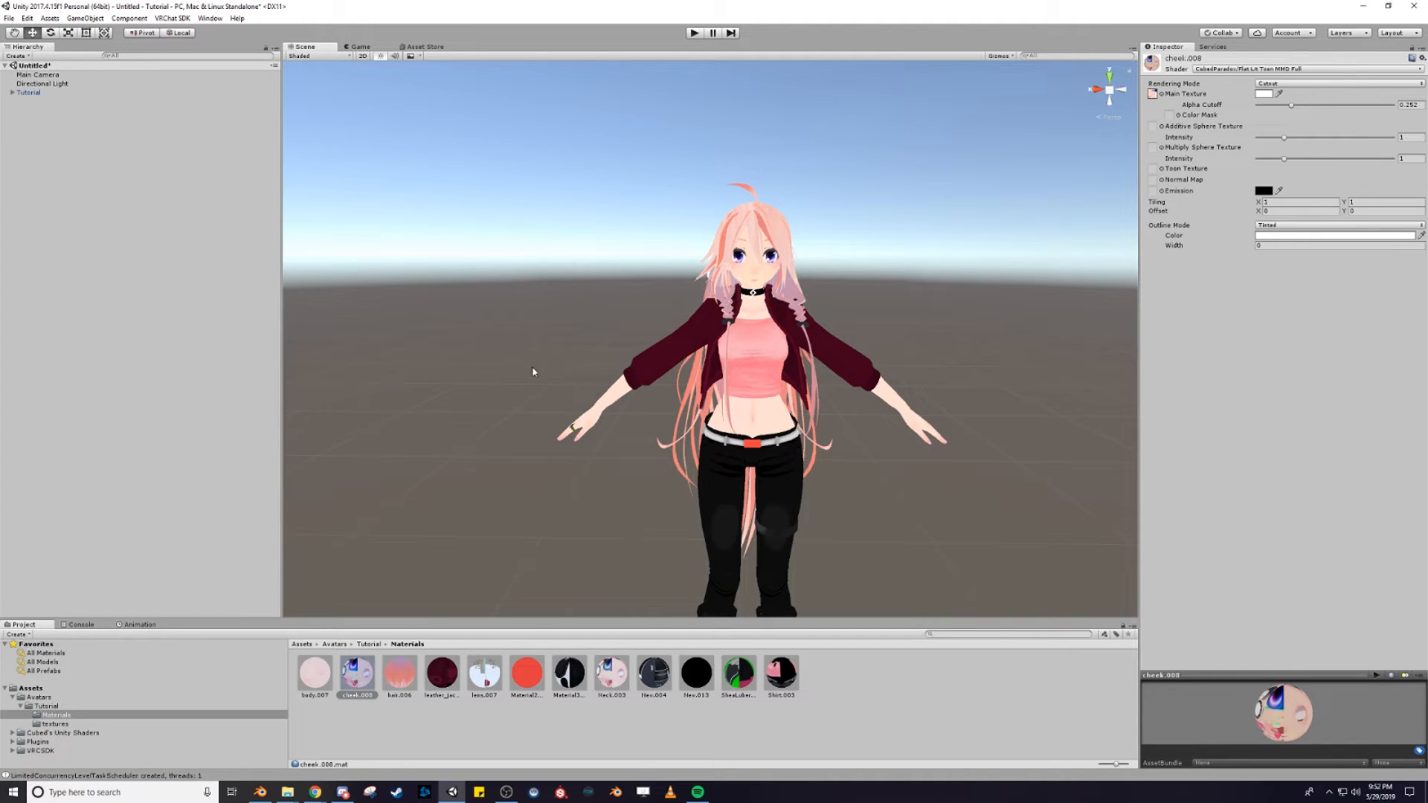
{"action": "scroll", "coordinate": [713, 451], "scroll_direction": "down", "scroll_amount": 2}
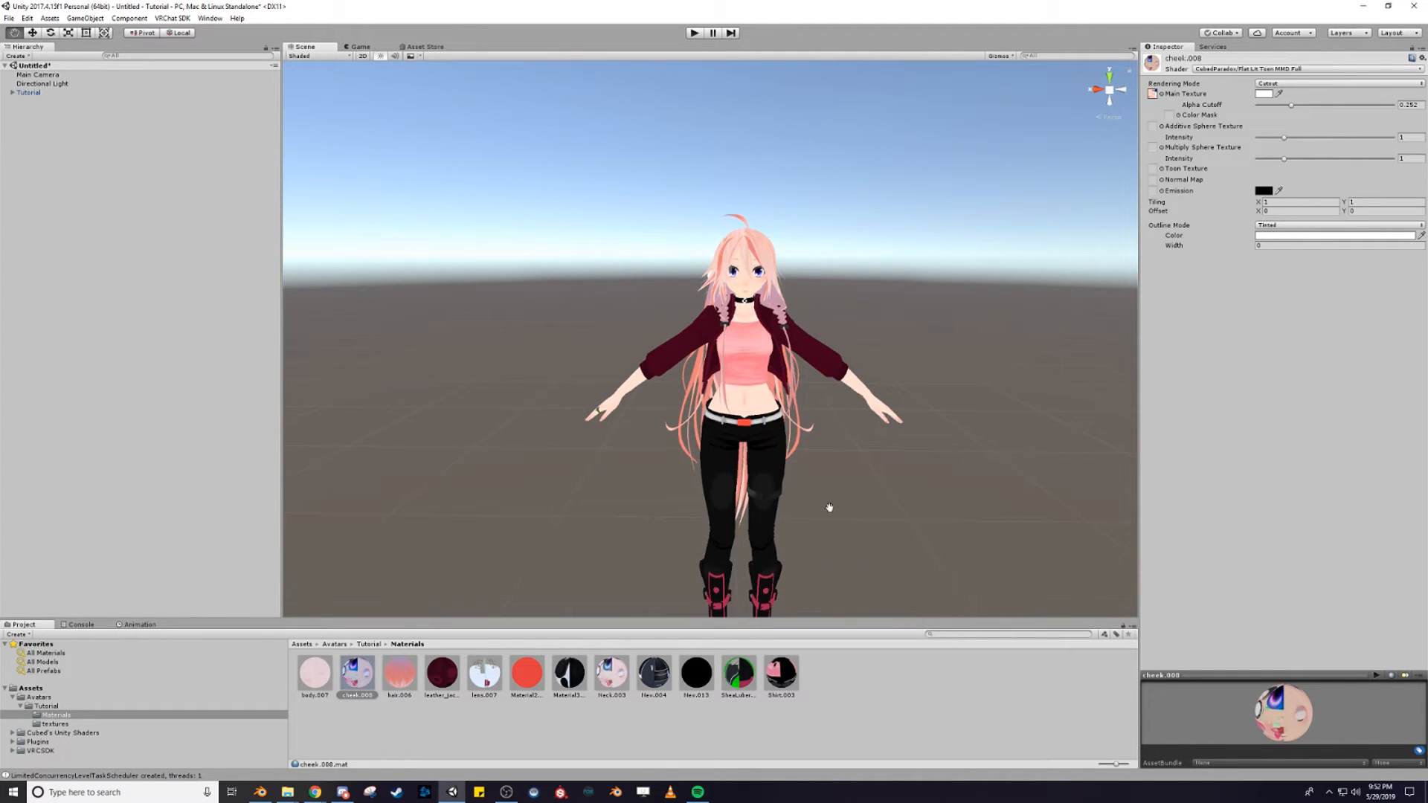
{"action": "middle_click_drag", "start_coordinate": [829, 508], "coordinate": [798, 476]}
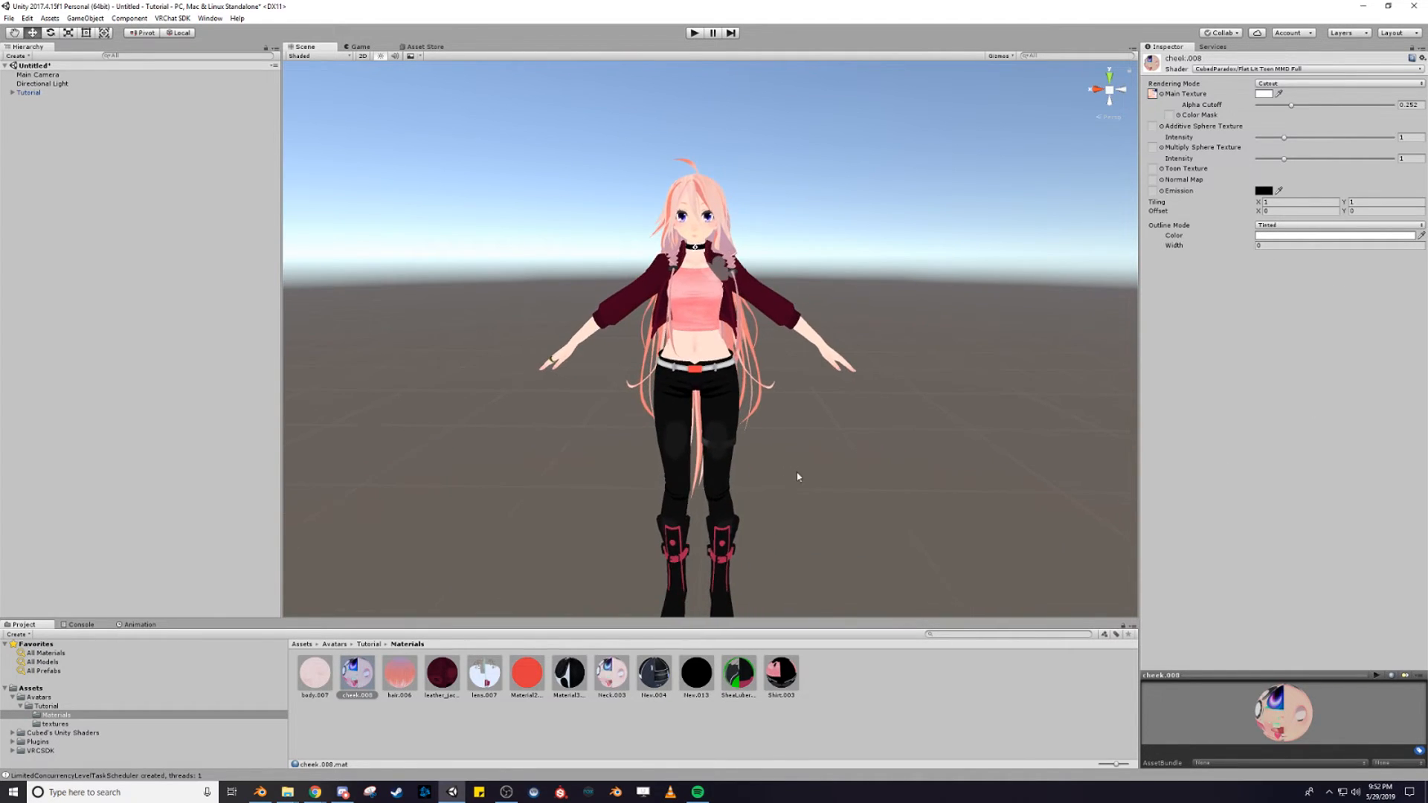
Set the rig animation type of the Tutorial model in the Tutorial avatar folder to Humanoid and apply it
{"action": "left_click", "coordinate": [367, 645]}
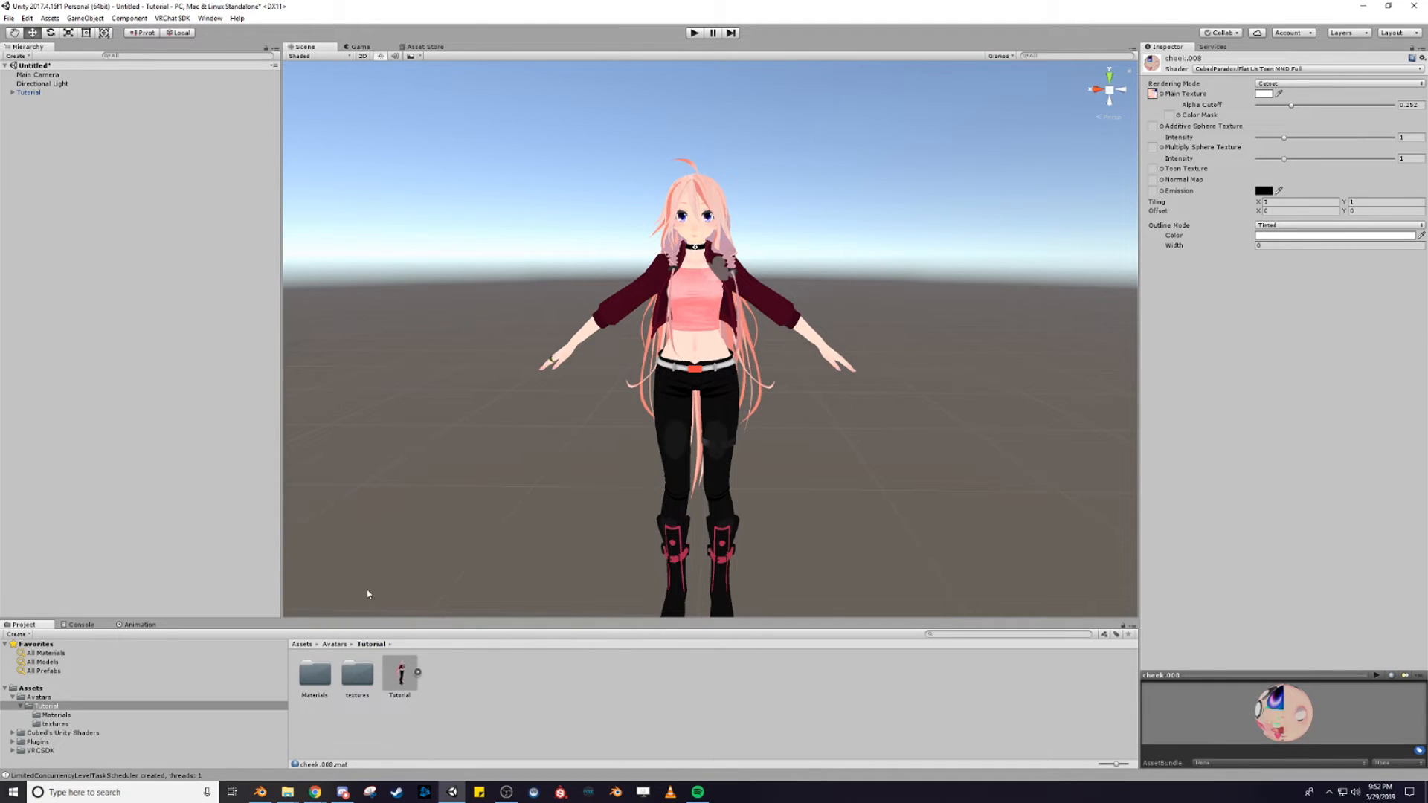
{"action": "left_click", "coordinate": [392, 678]}
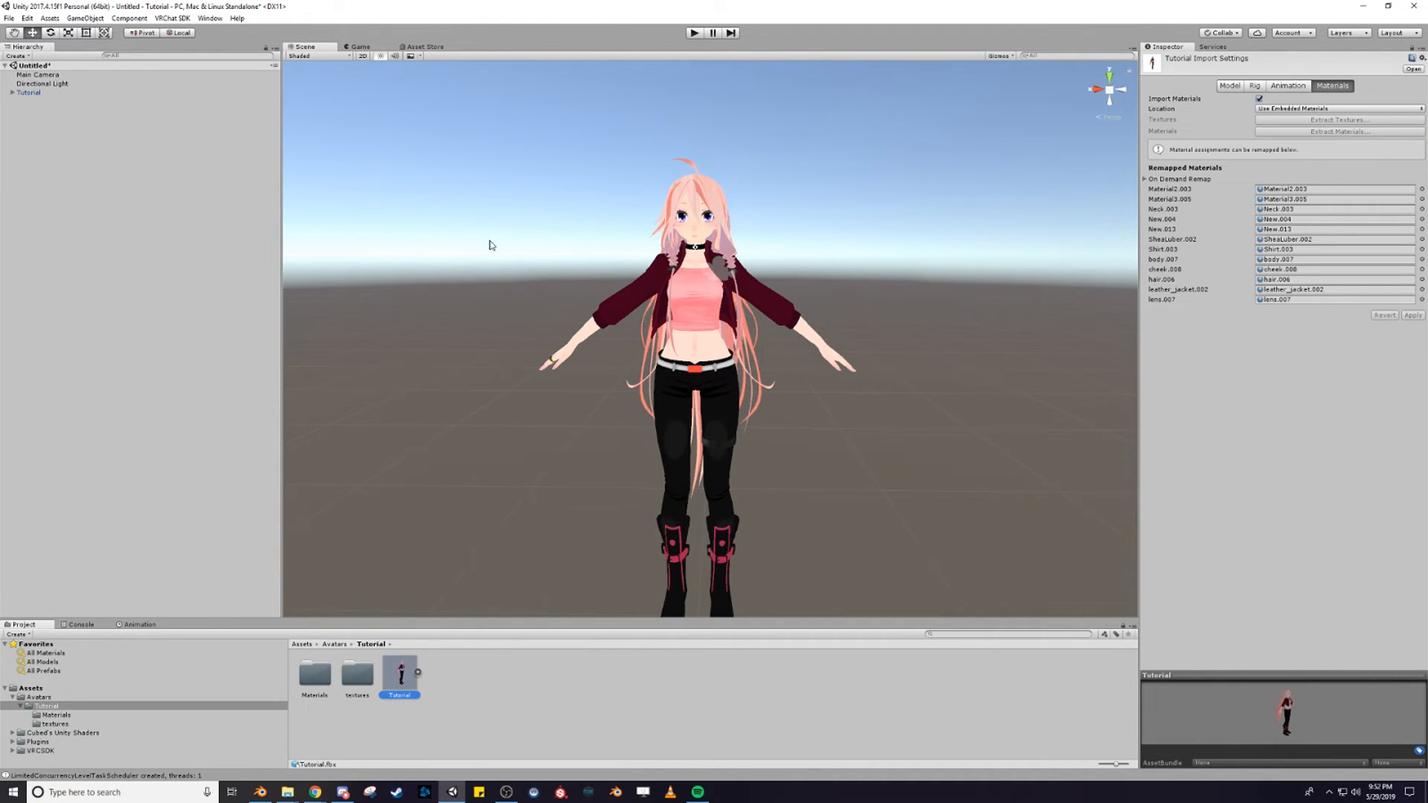
{"action": "left_click", "coordinate": [1254, 86]}
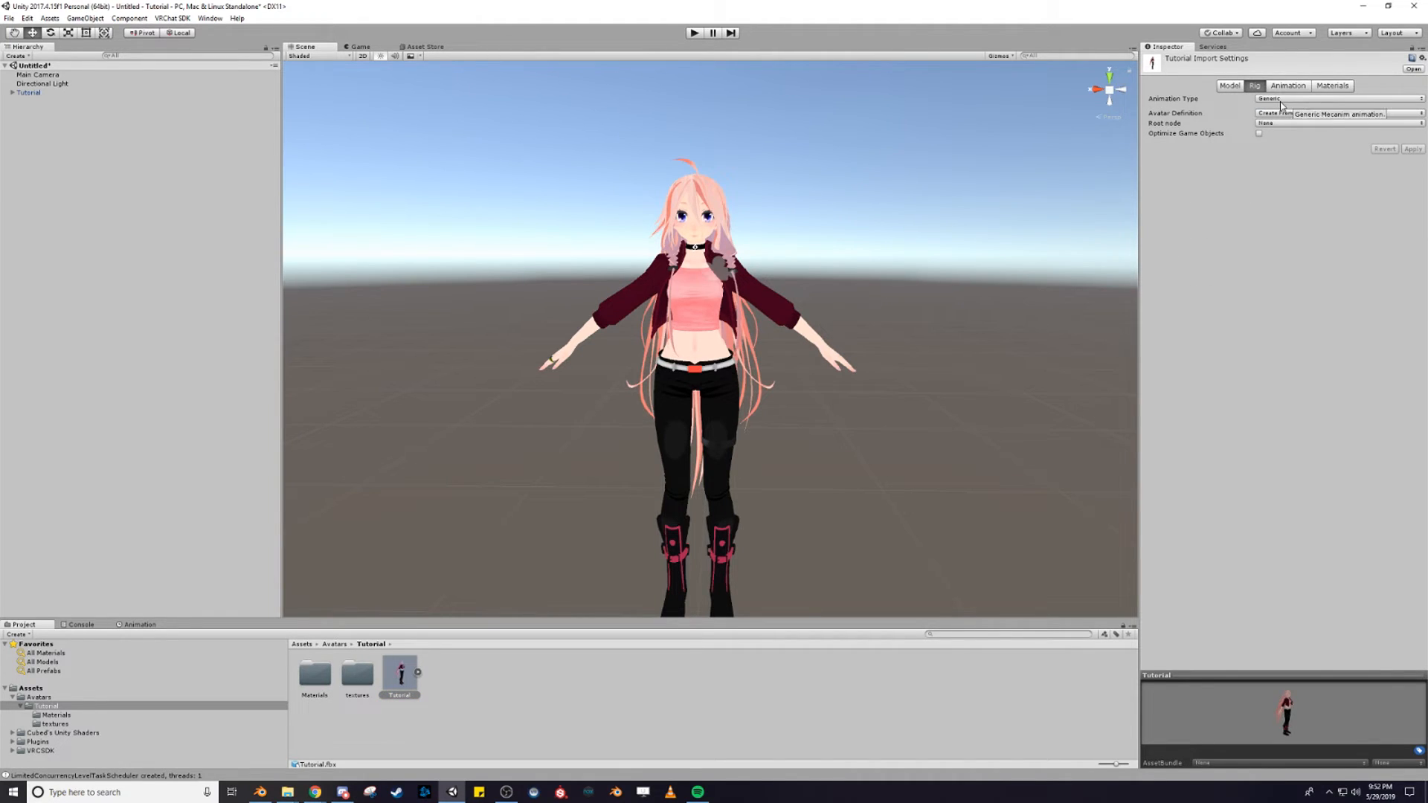
{"action": "left_click", "coordinate": [1281, 100]}
{"action": "left_click", "coordinate": [1290, 146]}
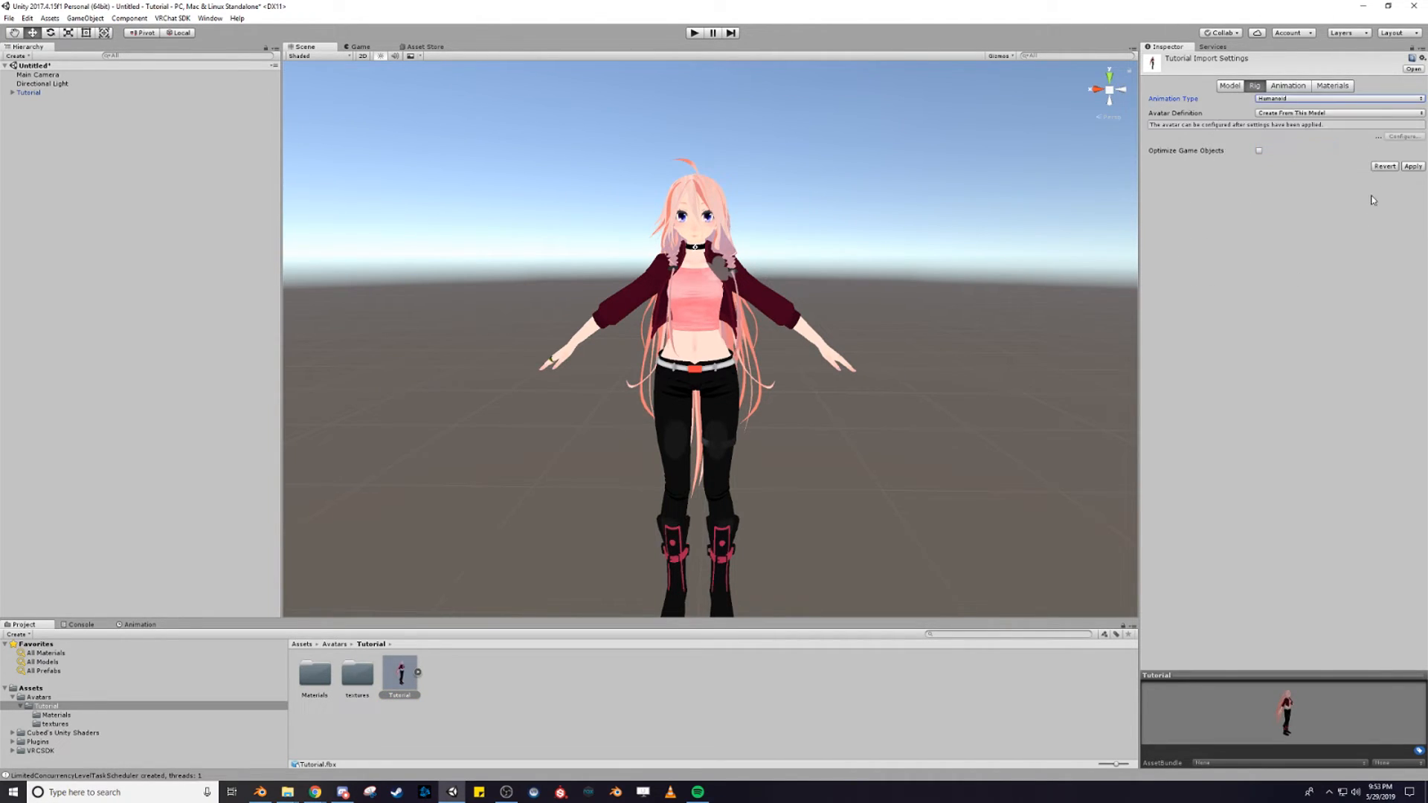
{"action": "left_click", "coordinate": [1412, 167]}
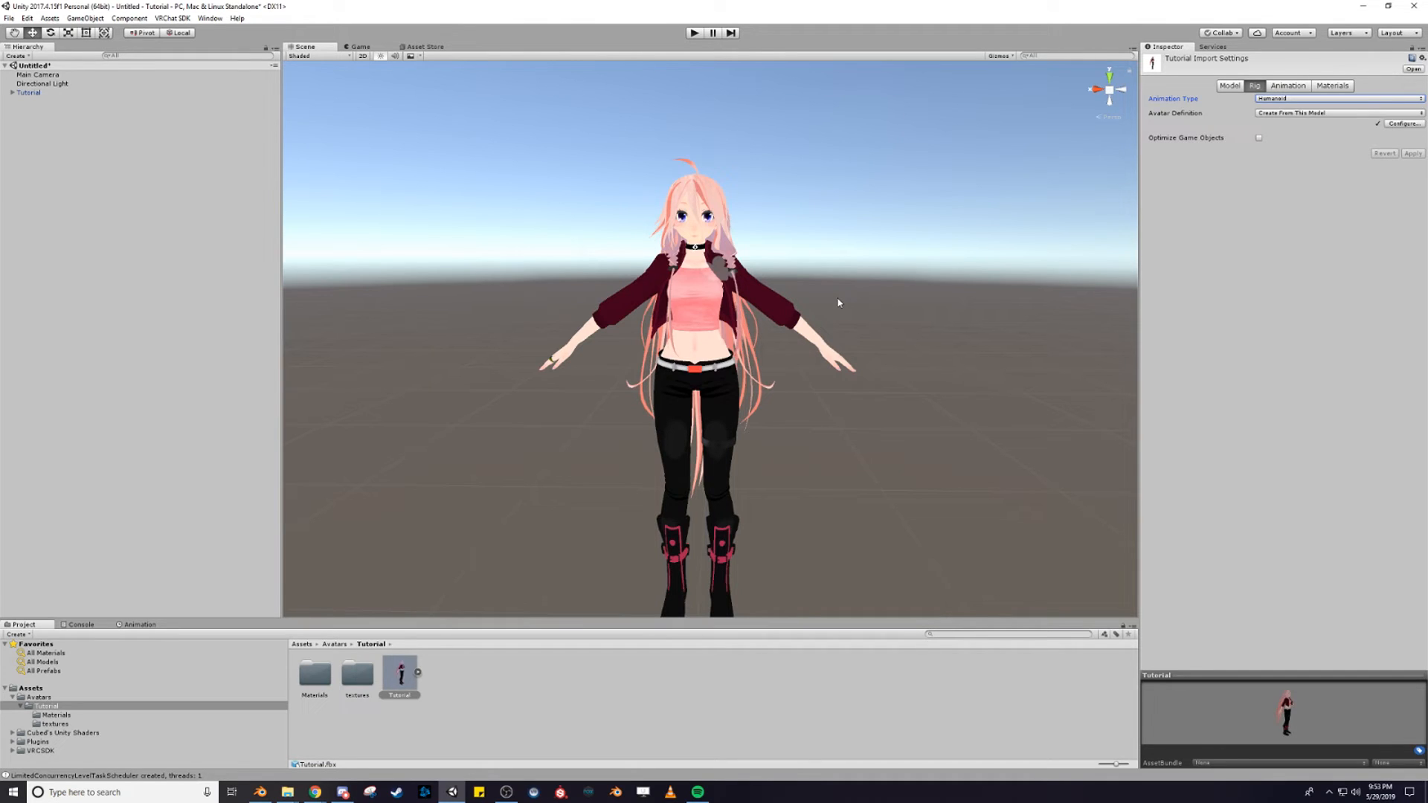
Save the scene as "Tutorial scene" in the Assets/Avatars/Tutorial folder
{"action": "left_click", "coordinate": [10, 20]}
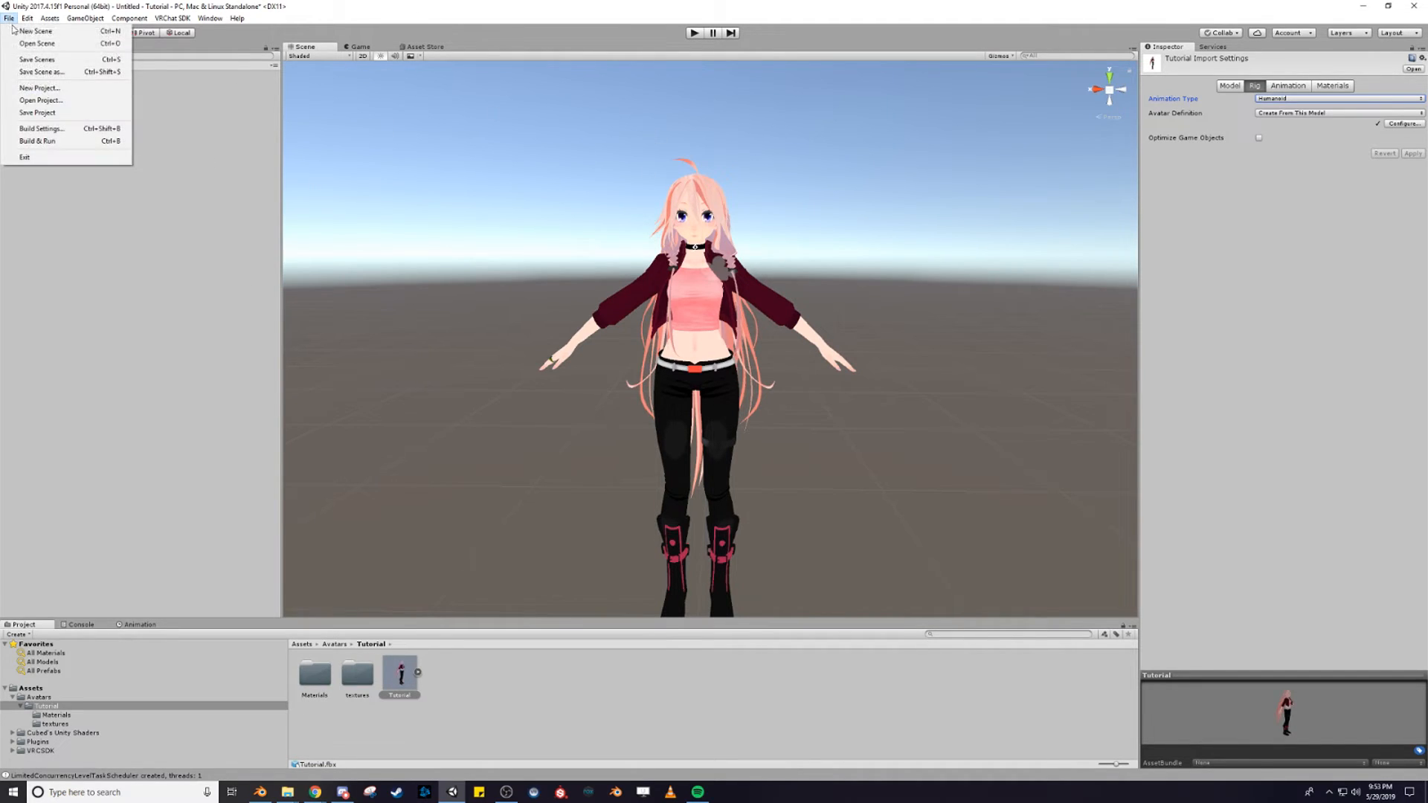
{"action": "left_click", "coordinate": [46, 72]}
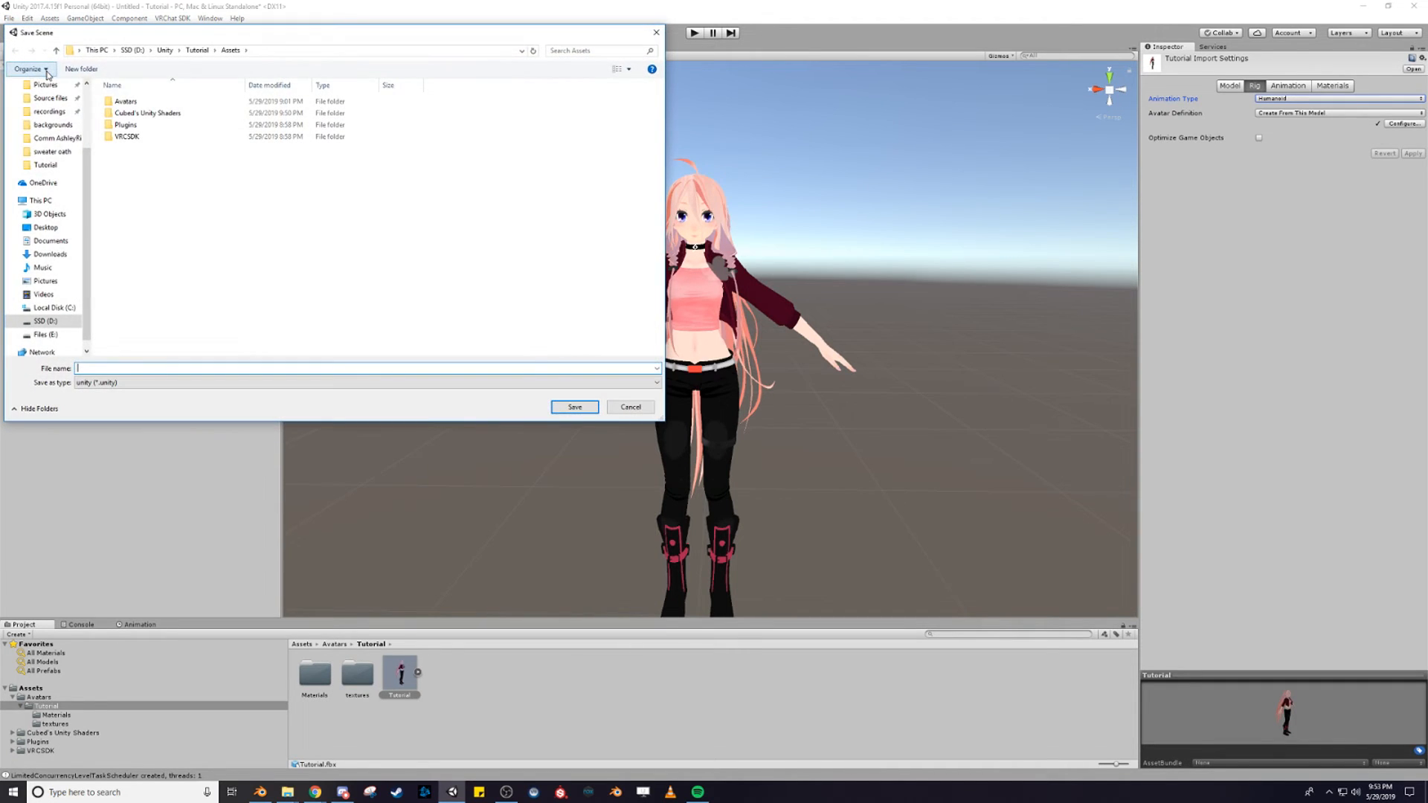
{"action": "double_click", "coordinate": [140, 102]}
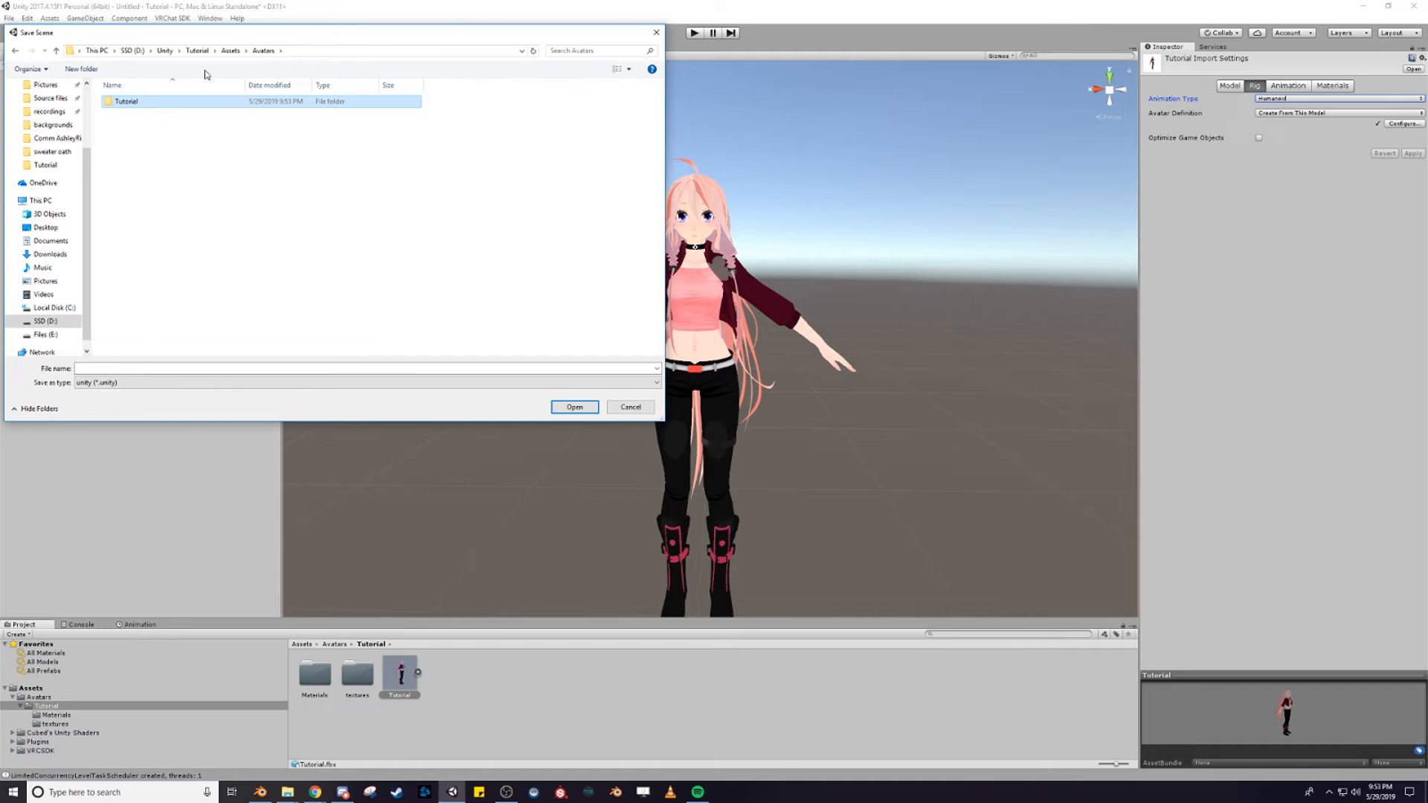
{"action": "double_click", "coordinate": [167, 104]}
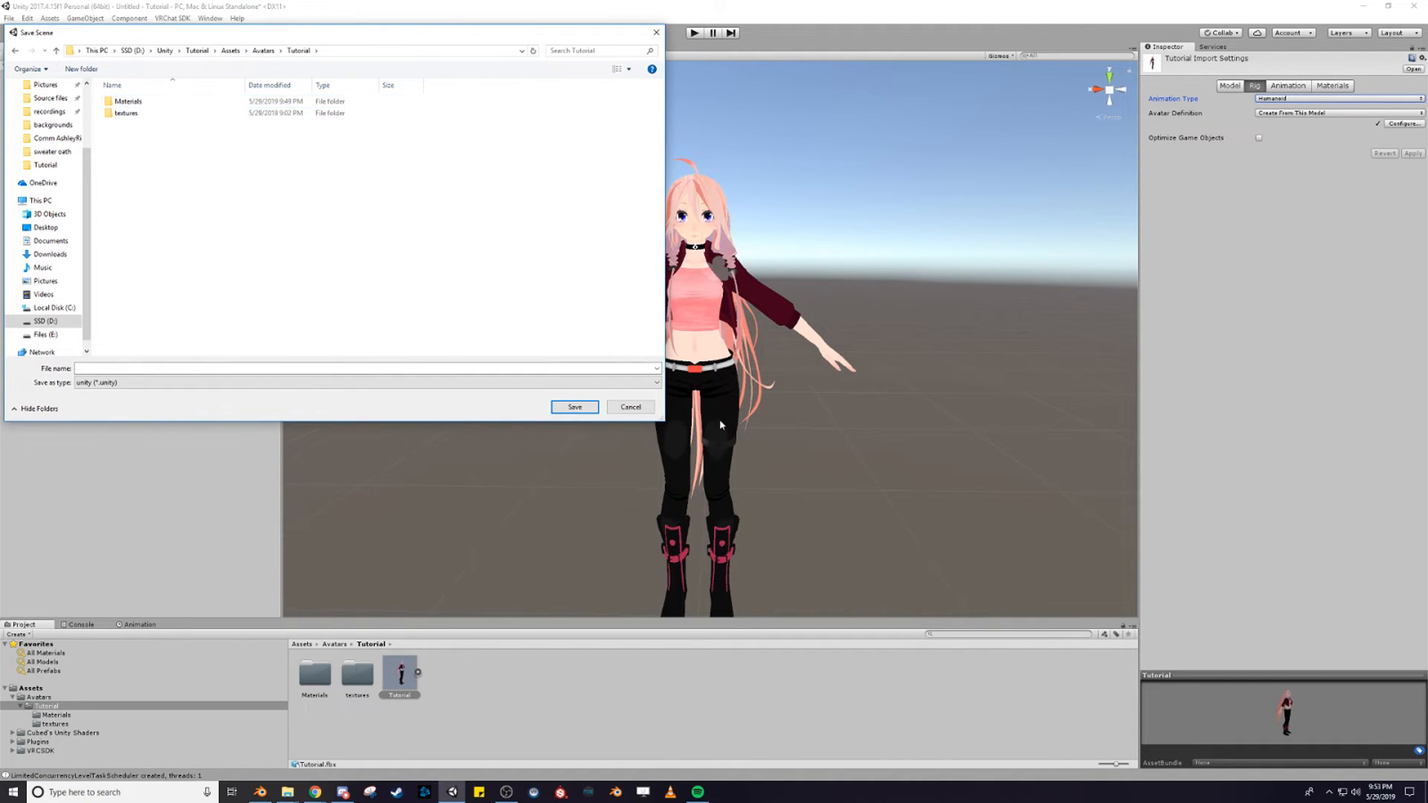
{"action": "left_click", "coordinate": [144, 367]}
{"action": "type", "text": "Tutorial se"}
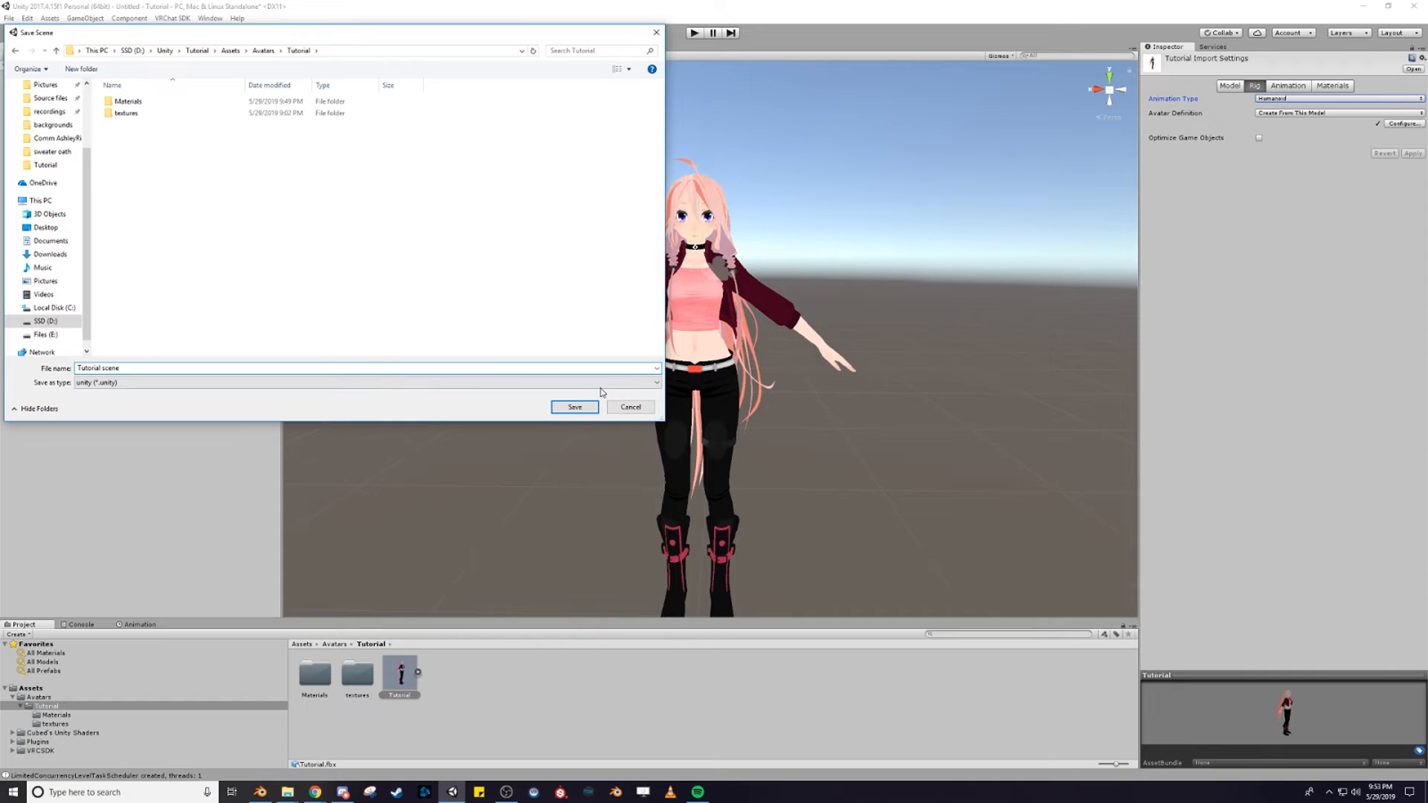
{"action": "left_click", "coordinate": [575, 407]}
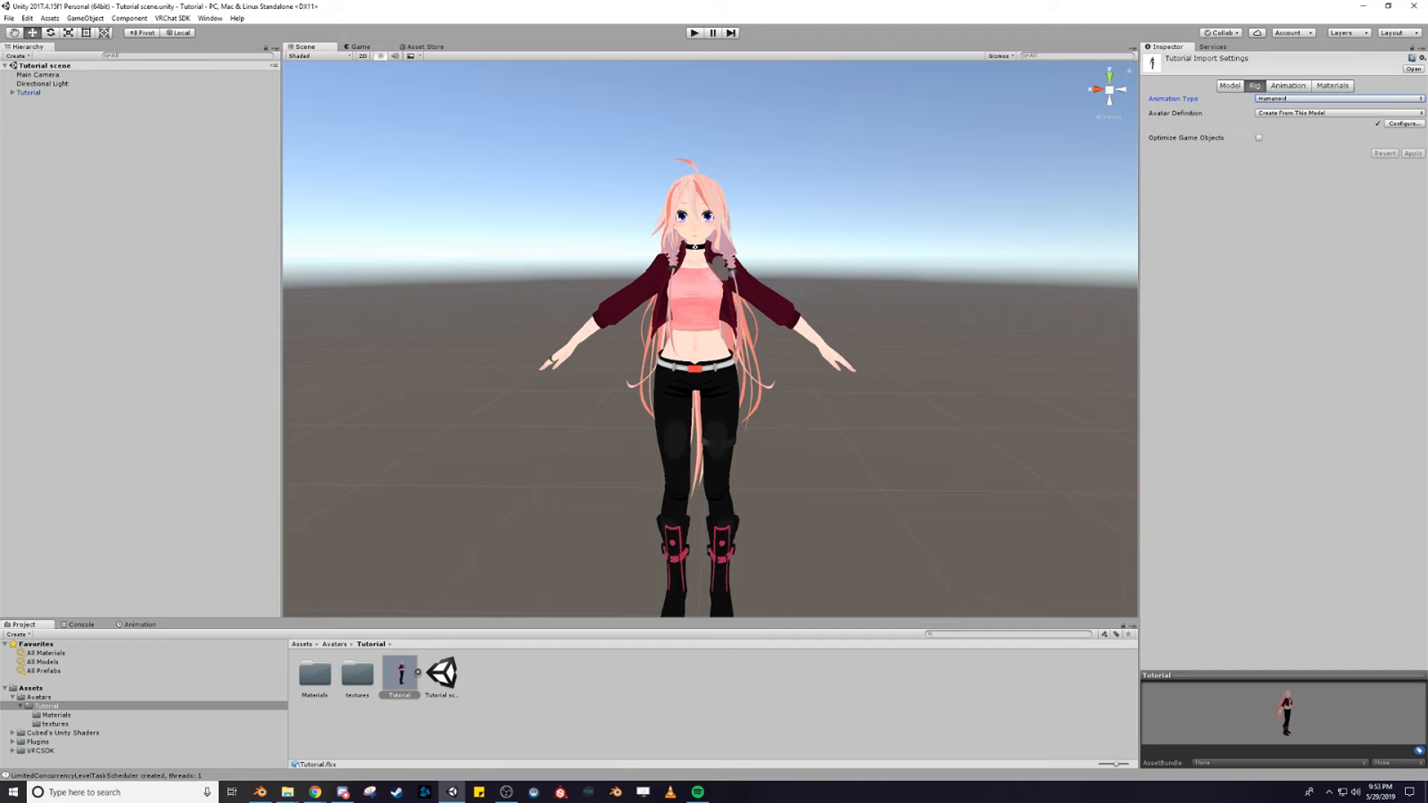
Open the Humanoid avatar's configuration and clear the Jaw bone assignment in the head mapping
{"action": "left_click", "coordinate": [1405, 123]}
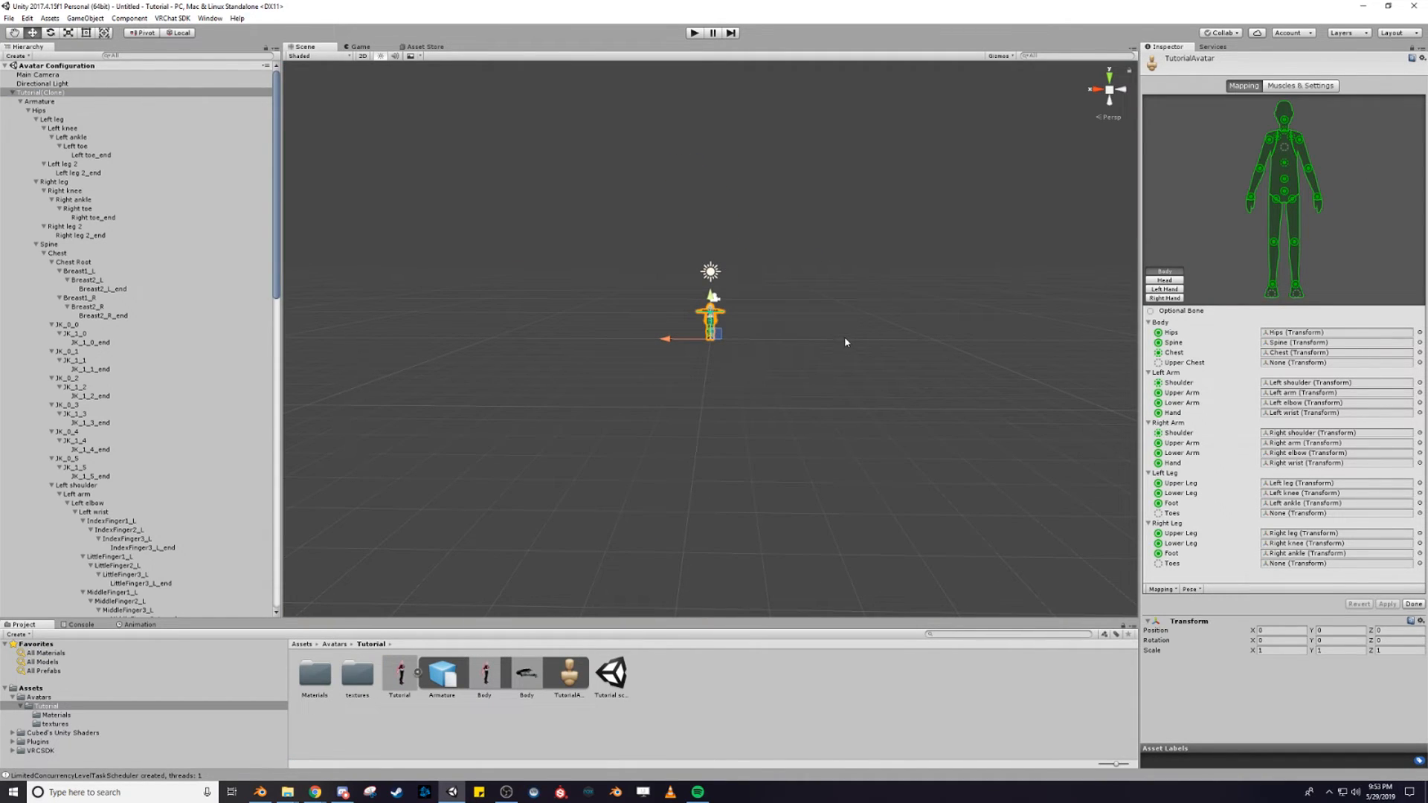
{"action": "scroll", "coordinate": [837, 337], "scroll_direction": "up", "scroll_amount": 10}
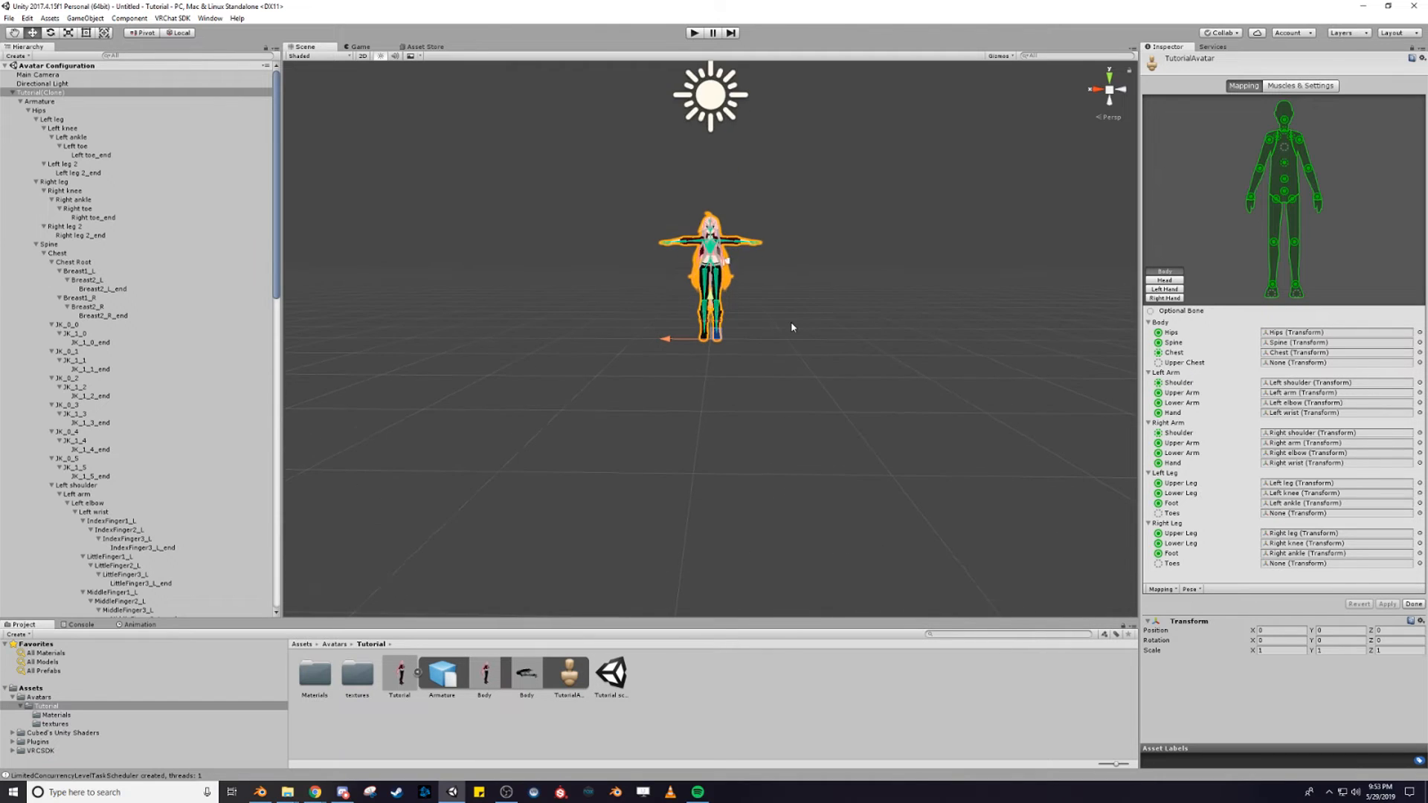
{"action": "scroll", "coordinate": [795, 295], "scroll_direction": "up", "scroll_amount": 10}
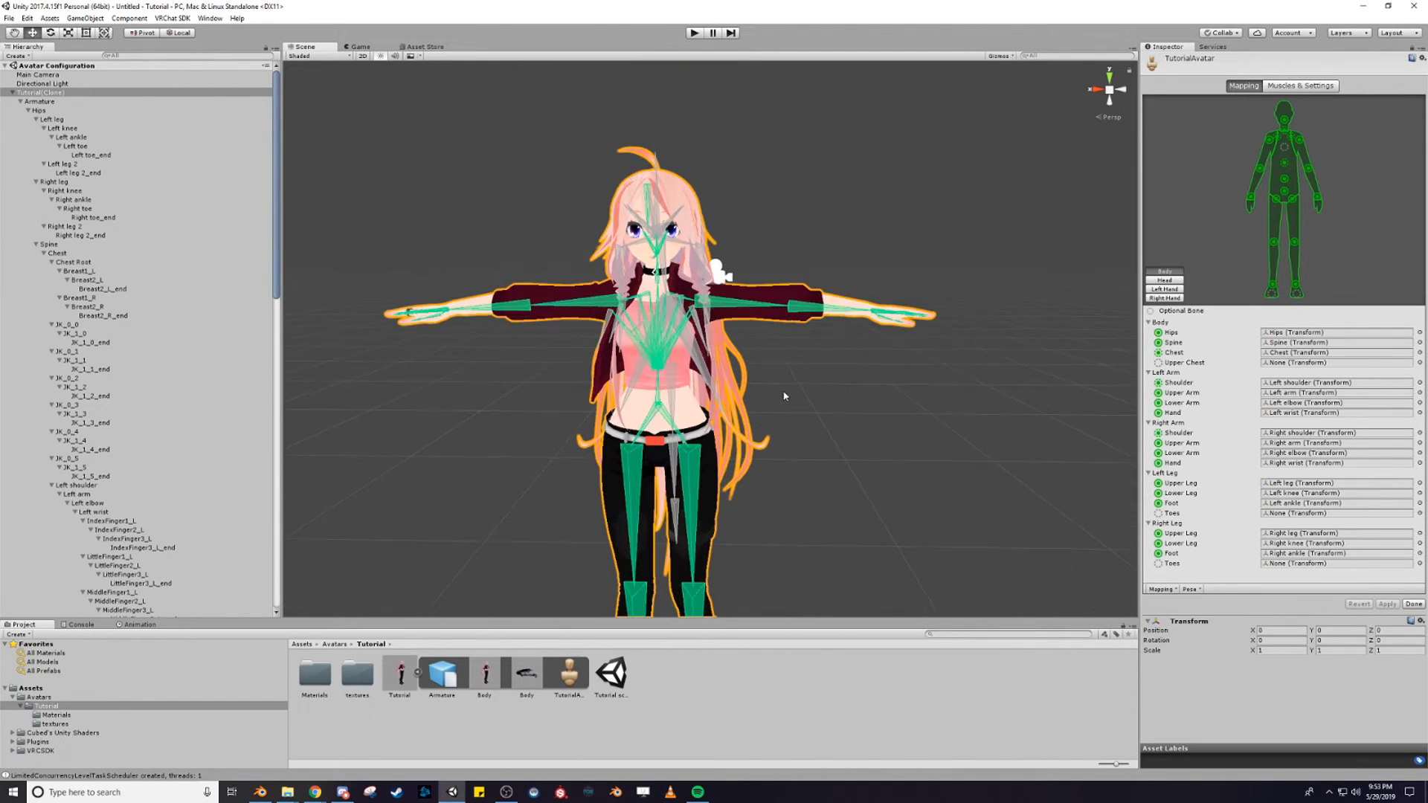
{"action": "middle_click_drag", "start_coordinate": [806, 378], "coordinate": [841, 314]}
{"action": "scroll", "coordinate": [844, 297], "scroll_direction": "down", "scroll_amount": 3}
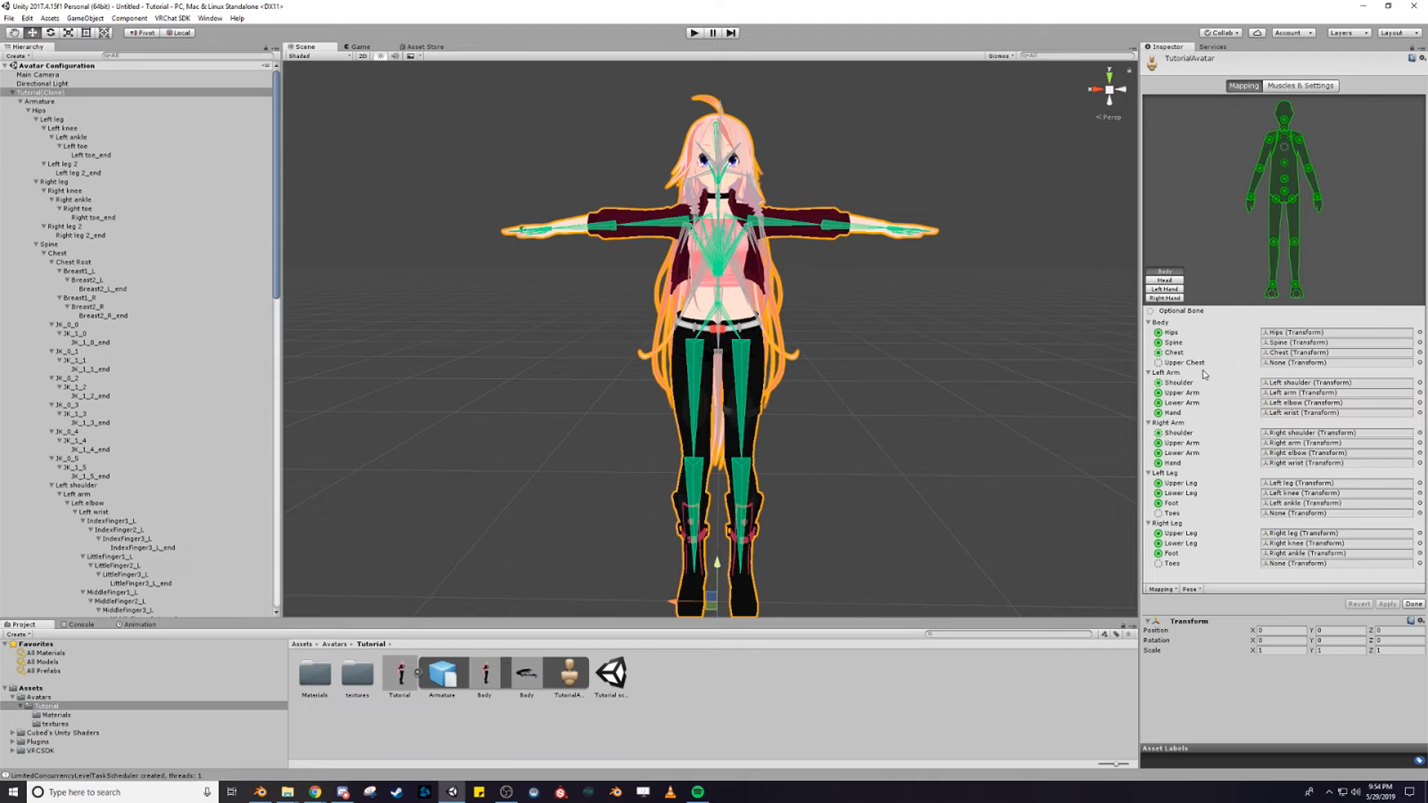
{"action": "left_click", "coordinate": [1165, 280]}
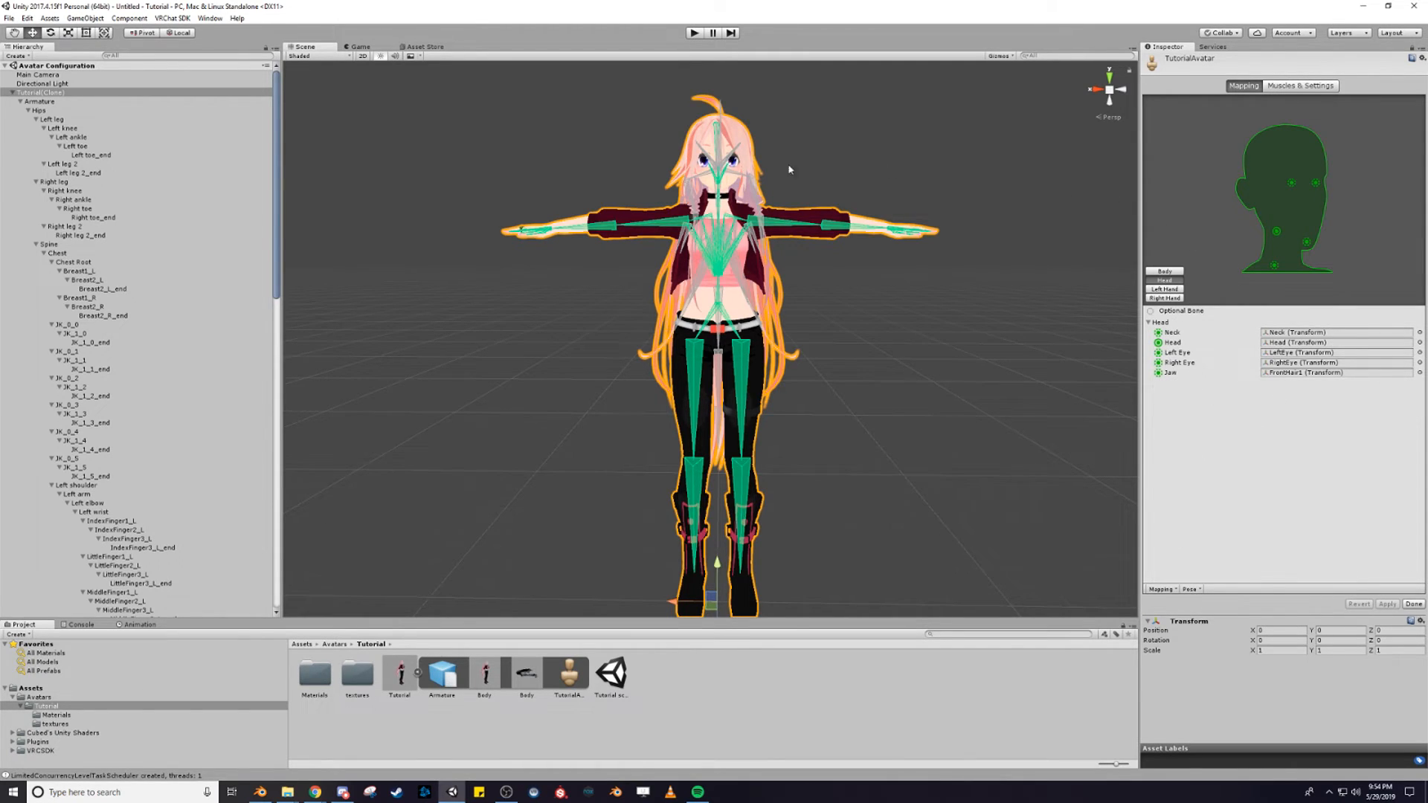
{"action": "left_click", "coordinate": [1282, 373]}
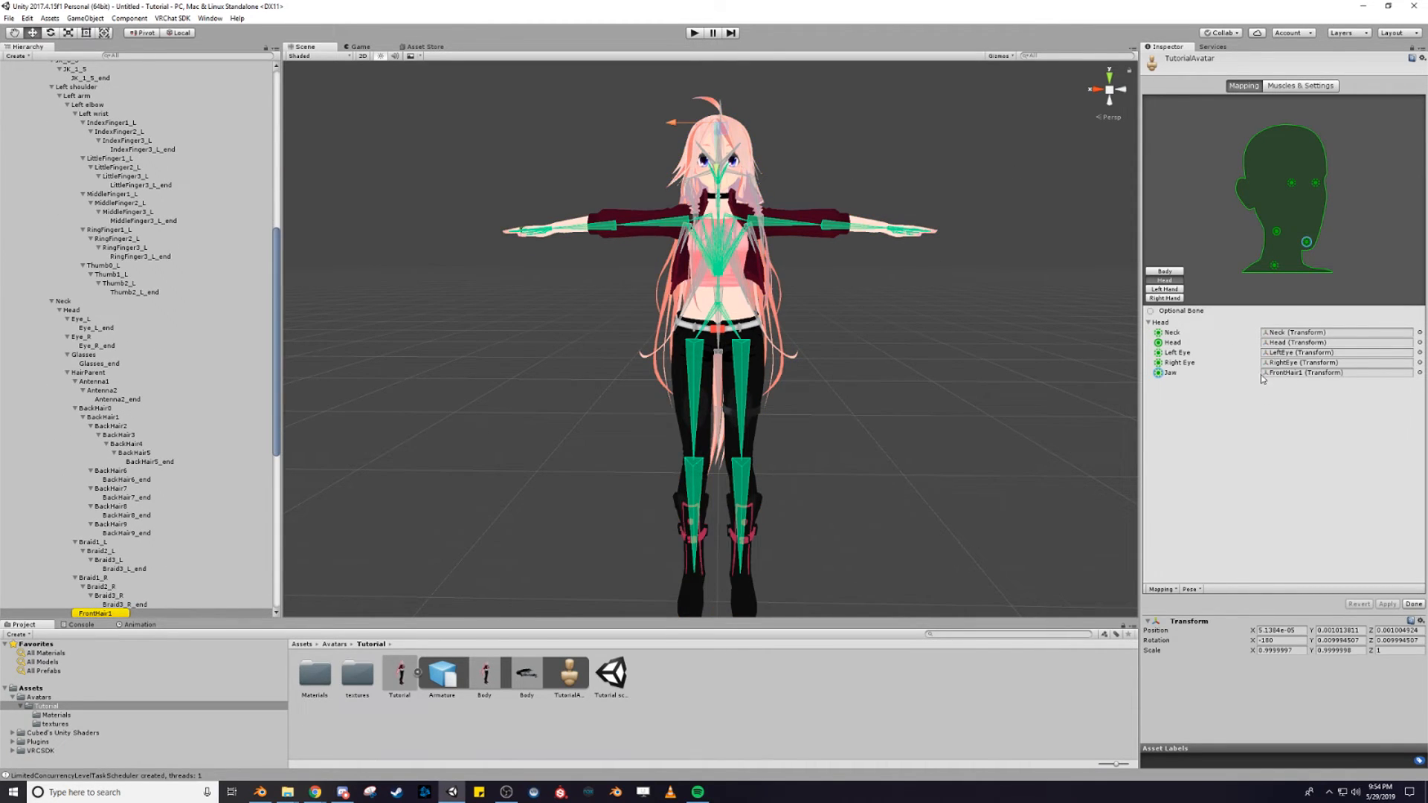
{"action": "key", "text": "Delete"}
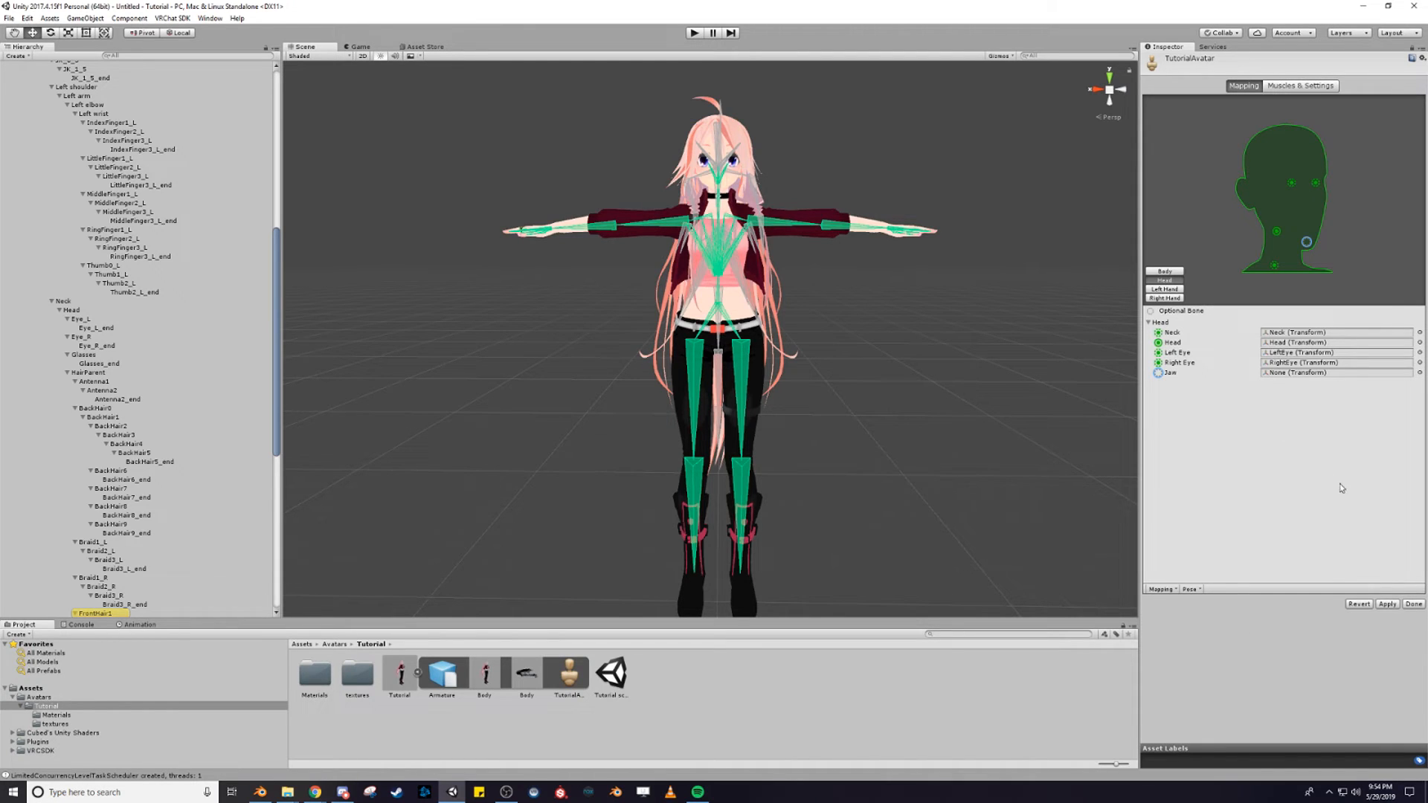
Check the left and right hand bone mappings, apply the avatar configuration and close it
{"action": "left_click", "coordinate": [1172, 290]}
{"action": "left_click", "coordinate": [1174, 298]}
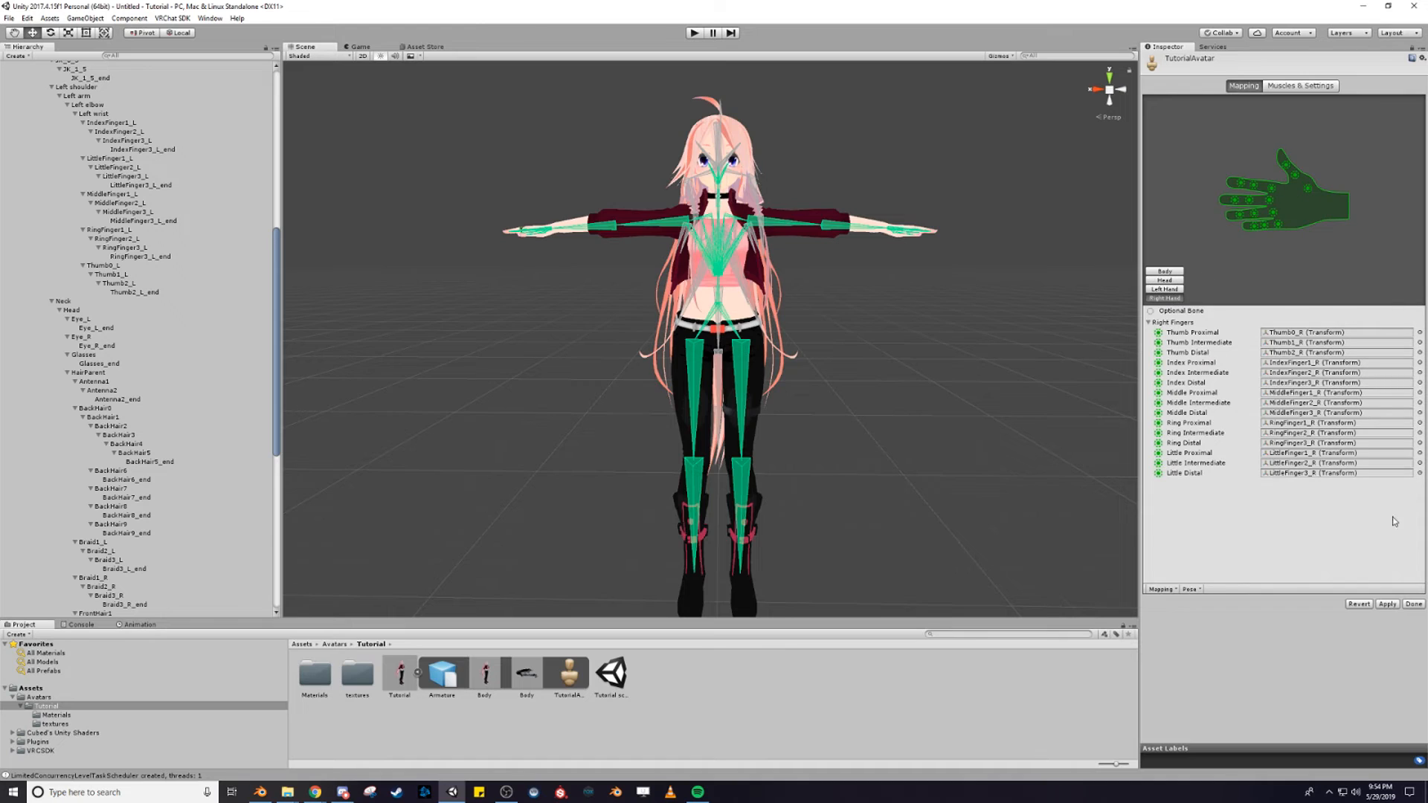
{"action": "left_click", "coordinate": [1387, 605]}
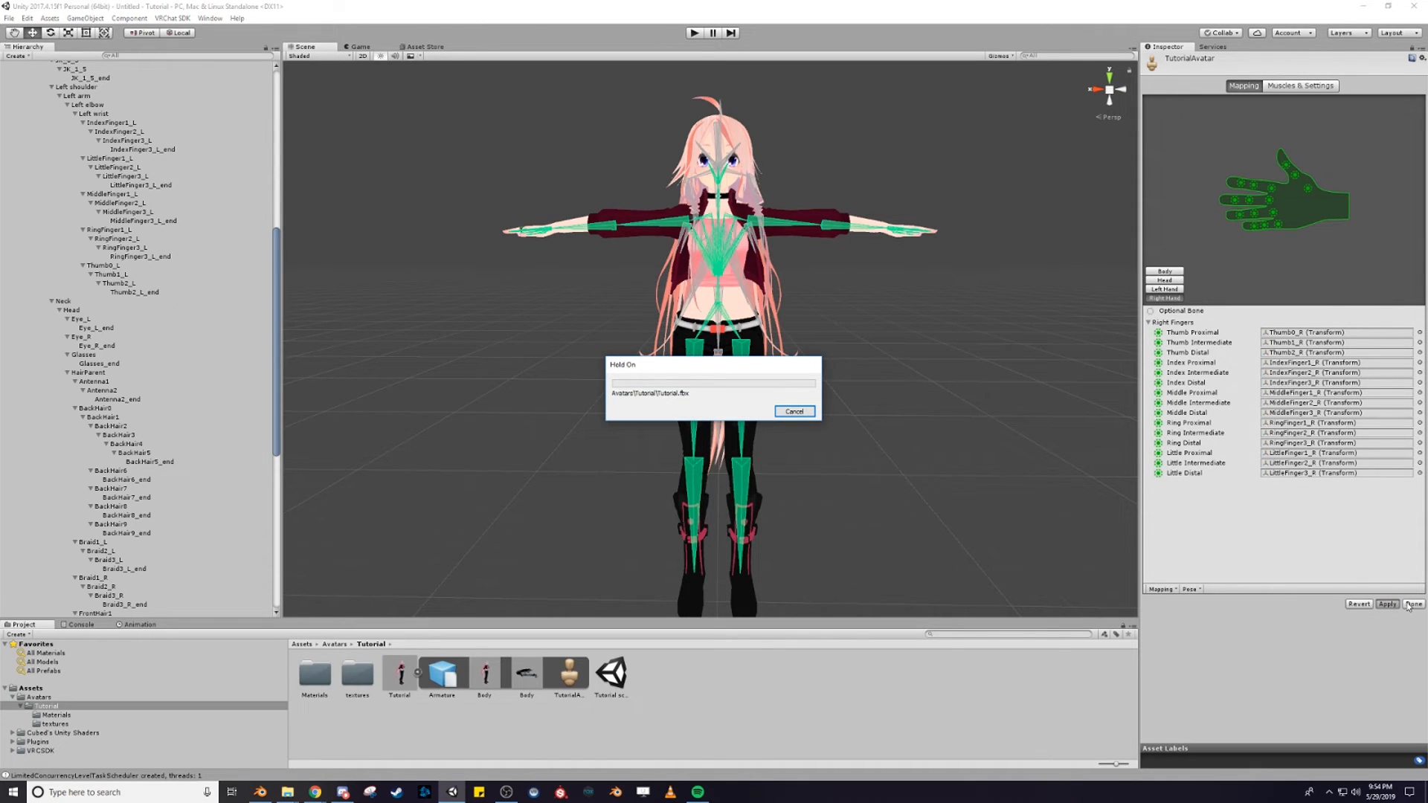
{"action": "left_click", "coordinate": [1412, 604]}
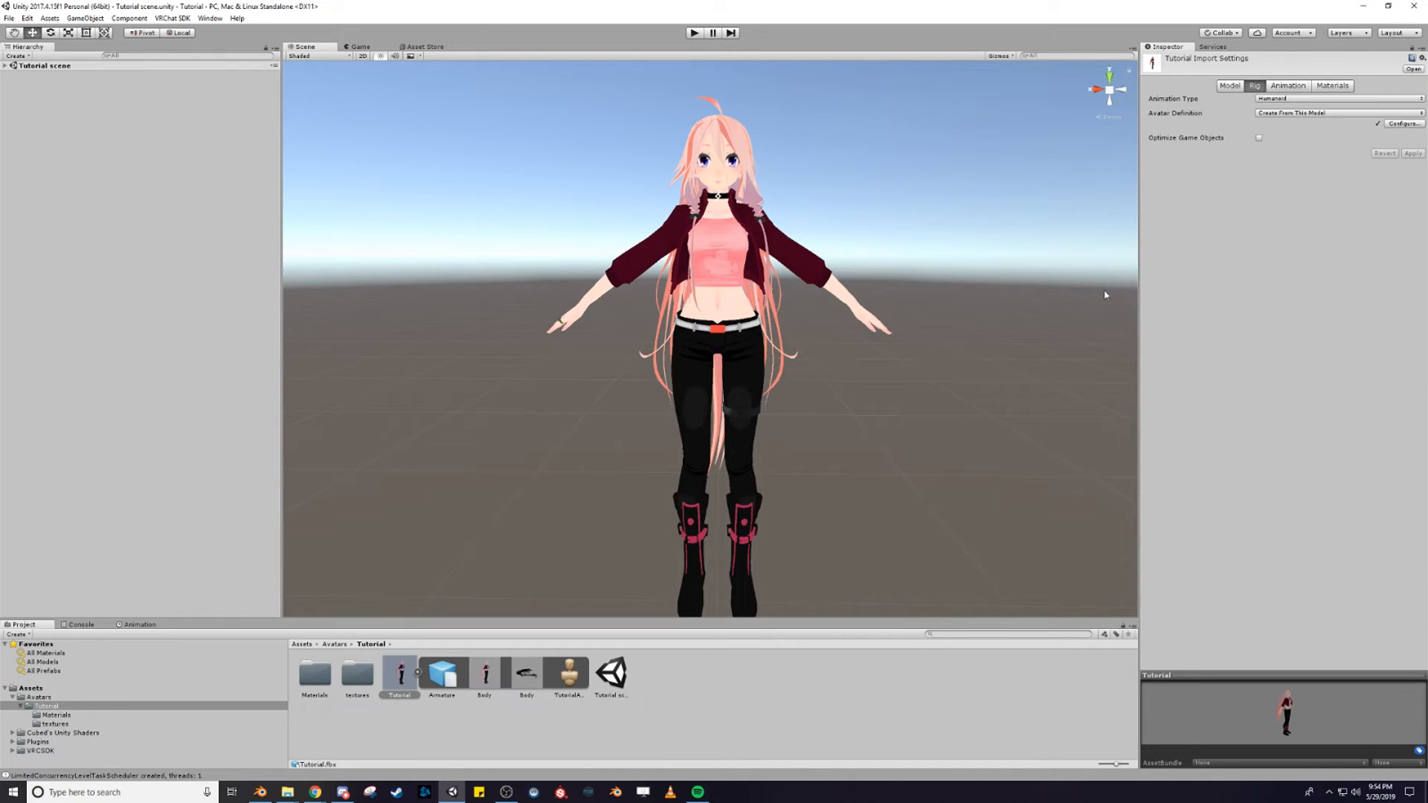
Add a VRC_Avatar Descriptor component to the Tutorial avatar in the scene and set its Default Animation Set to Female
{"action": "left_click", "coordinate": [5, 66]}
{"action": "left_click", "coordinate": [28, 92]}
{"action": "scroll", "coordinate": [882, 400], "scroll_direction": "up", "scroll_amount": 10}
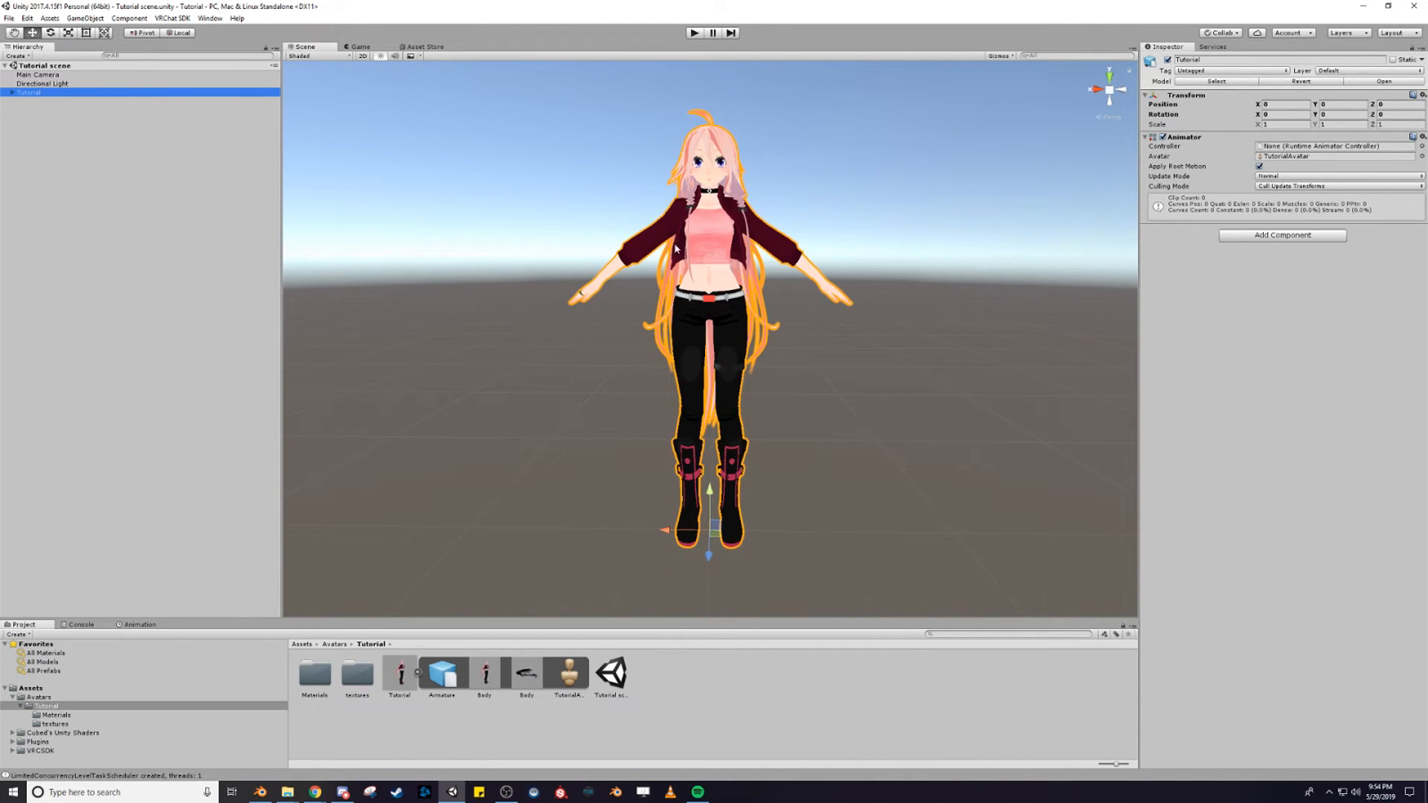
{"action": "left_click", "coordinate": [1280, 235]}
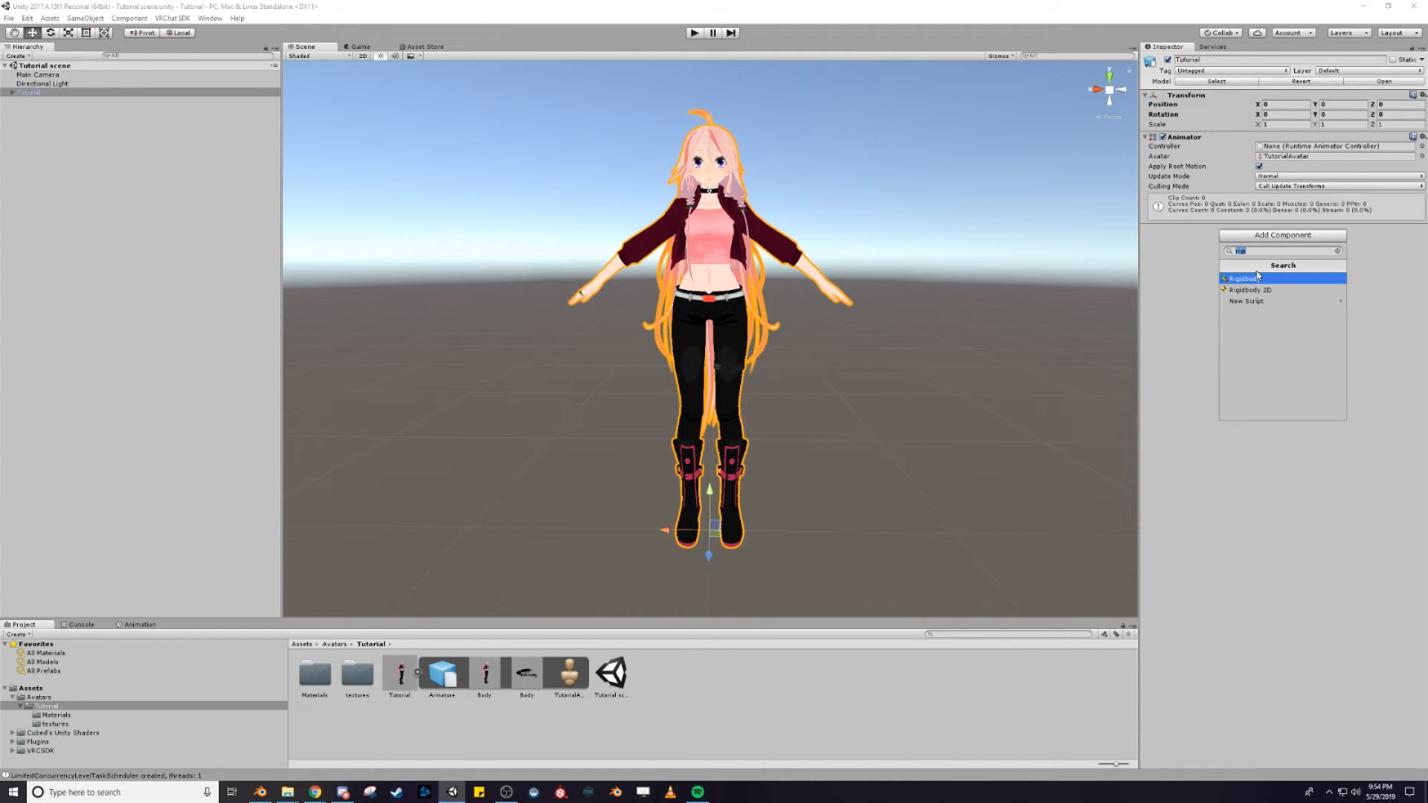
{"action": "type", "text": "cr"}
{"action": "key", "text": "BackSpace"}
{"action": "key", "text": "BackSpace"}
{"action": "type", "text": "vrc"}
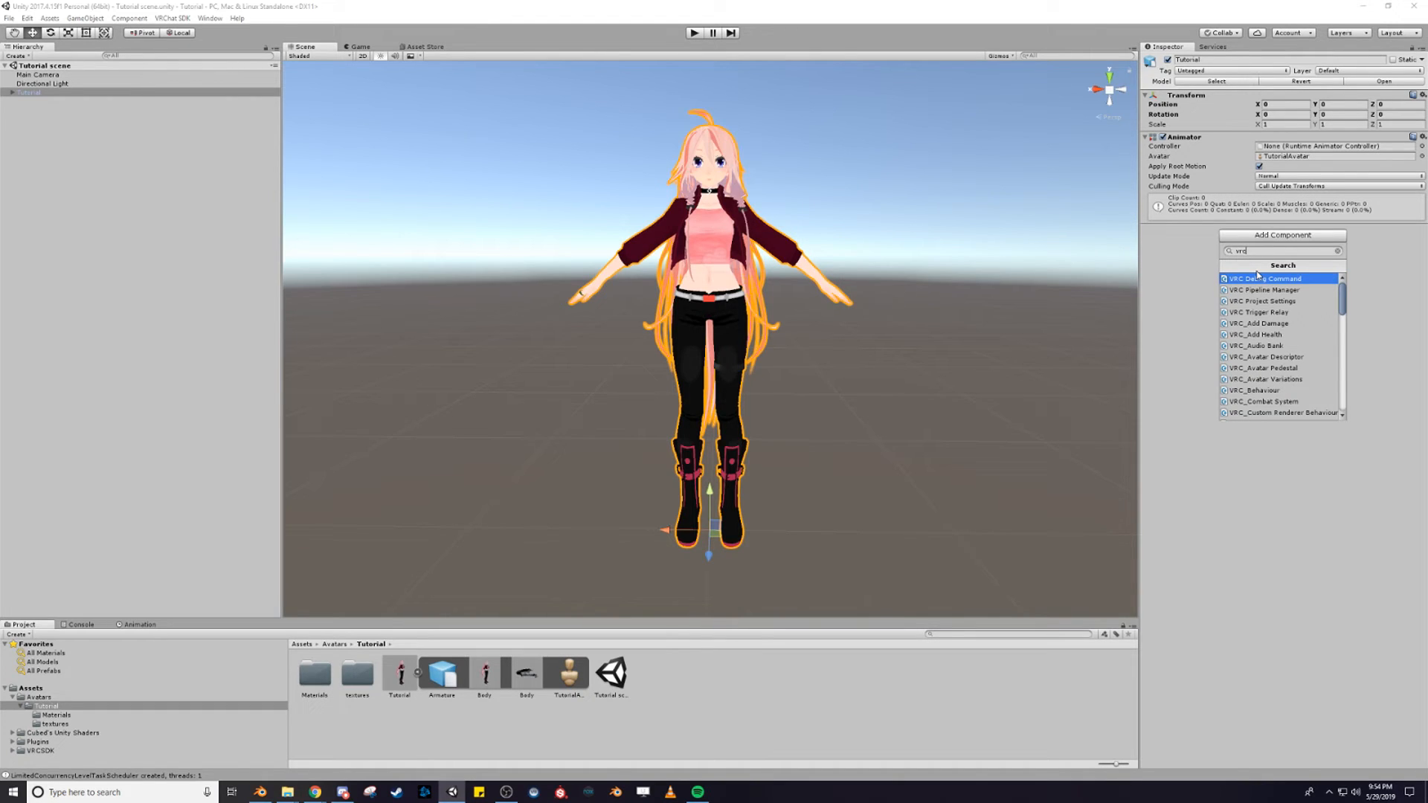
{"action": "left_click", "coordinate": [1258, 358]}
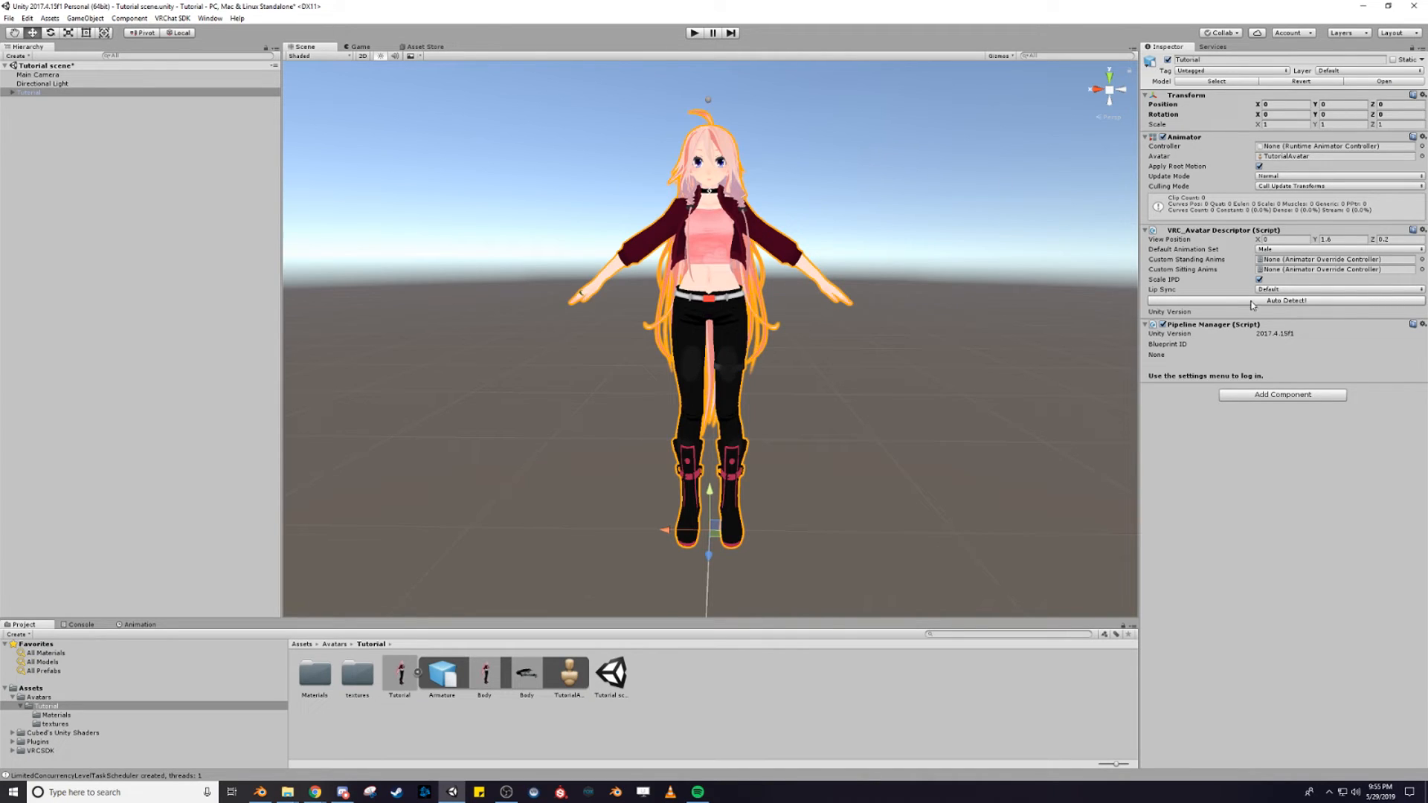
{"action": "left_click", "coordinate": [1290, 249]}
{"action": "left_click", "coordinate": [1296, 274]}
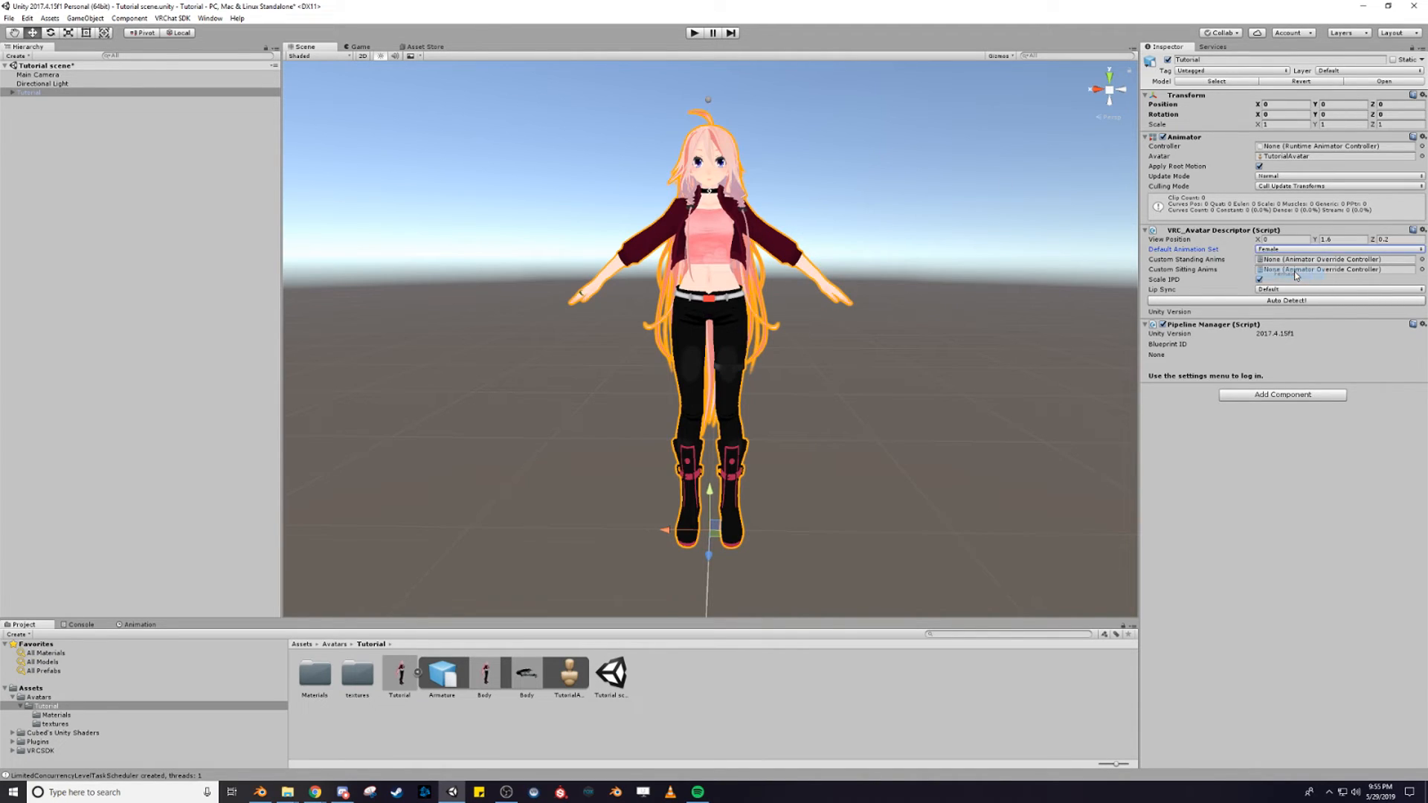
Set the avatar descriptor's View Position Y to 1.8 as a height reference for the avatar
{"action": "middle_click_drag", "start_coordinate": [919, 218], "coordinate": [923, 325]}
{"action": "scroll", "coordinate": [715, 222], "scroll_direction": "up", "scroll_amount": 3}
{"action": "middle_click_drag", "start_coordinate": [726, 199], "coordinate": [731, 260]}
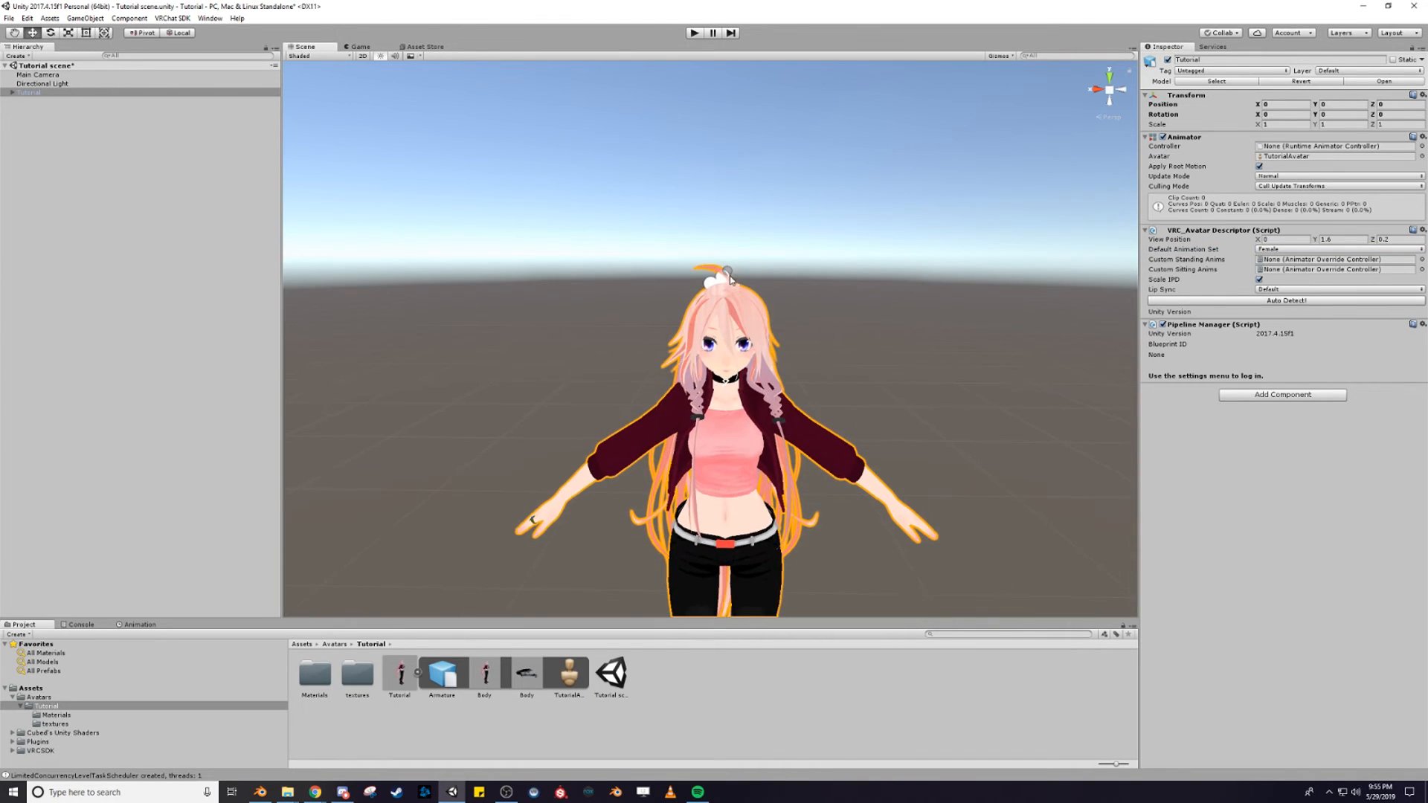
{"action": "scroll", "coordinate": [731, 261], "scroll_direction": "up", "scroll_amount": 2}
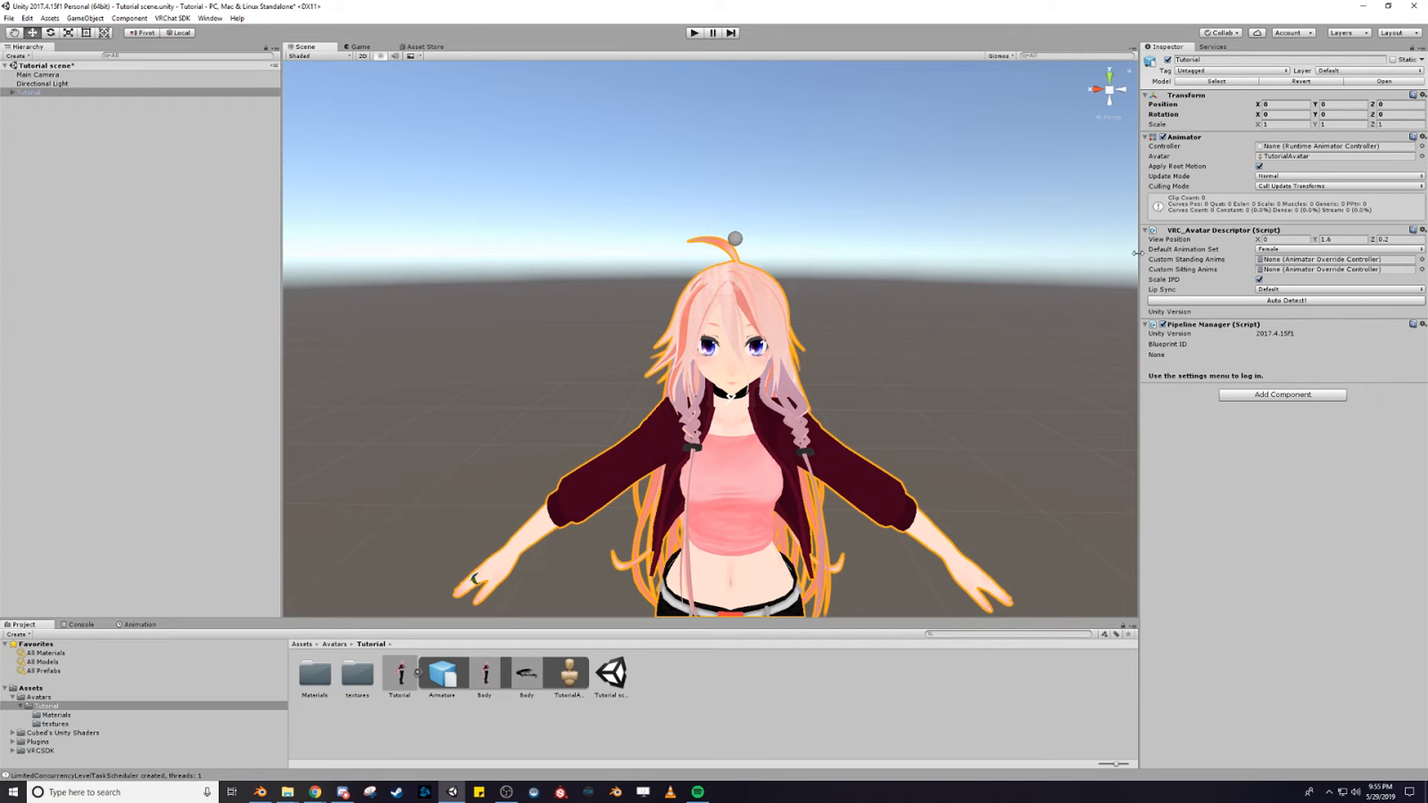
{"action": "left_click", "coordinate": [1338, 239]}
{"action": "left_click", "coordinate": [1396, 239]}
{"action": "left_click", "coordinate": [1331, 240]}
{"action": "left_click", "coordinate": [1388, 239]}
{"action": "middle_click_drag", "start_coordinate": [969, 461], "coordinate": [949, 365]}
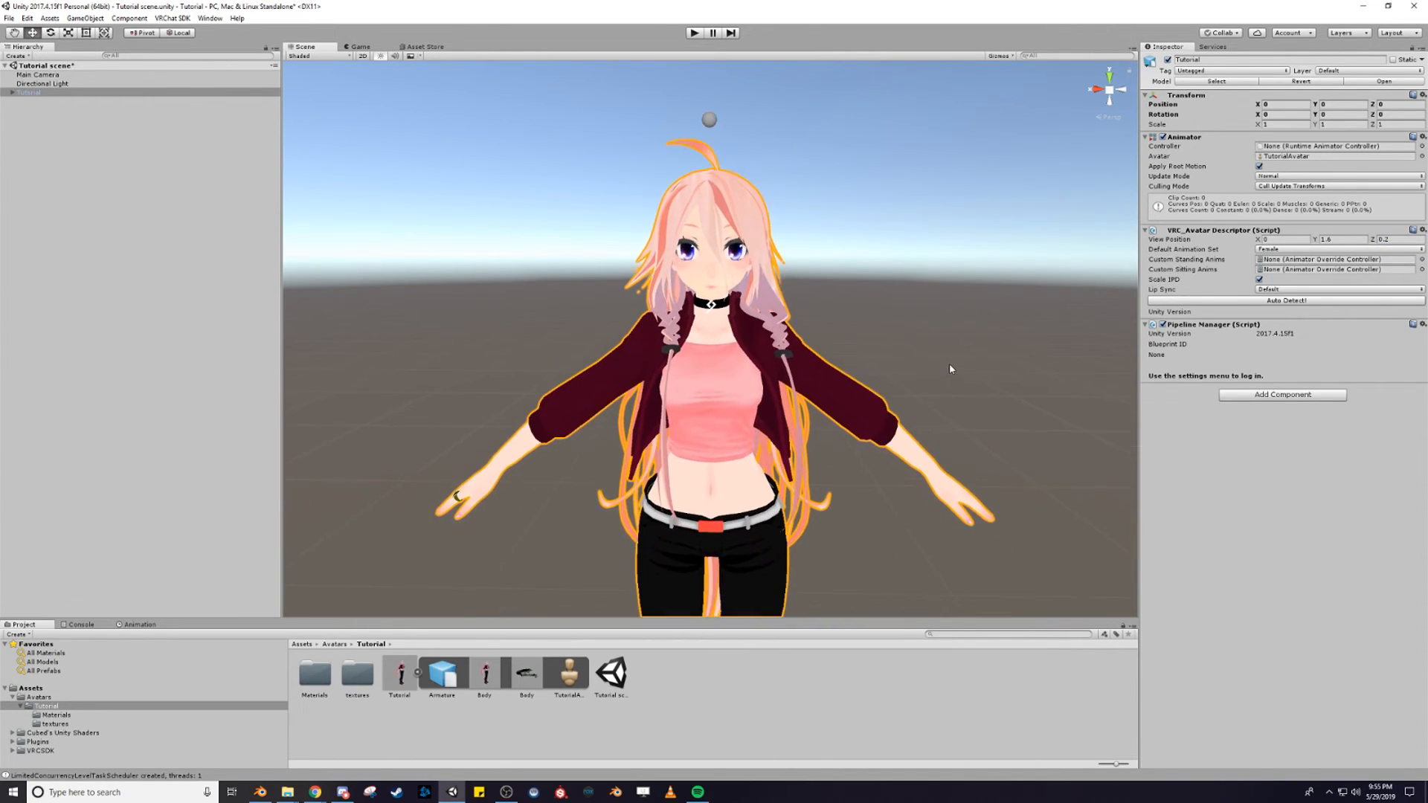
{"action": "scroll", "coordinate": [949, 364], "scroll_direction": "down", "scroll_amount": 4}
{"action": "scroll", "coordinate": [916, 274], "scroll_direction": "down", "scroll_amount": 3}
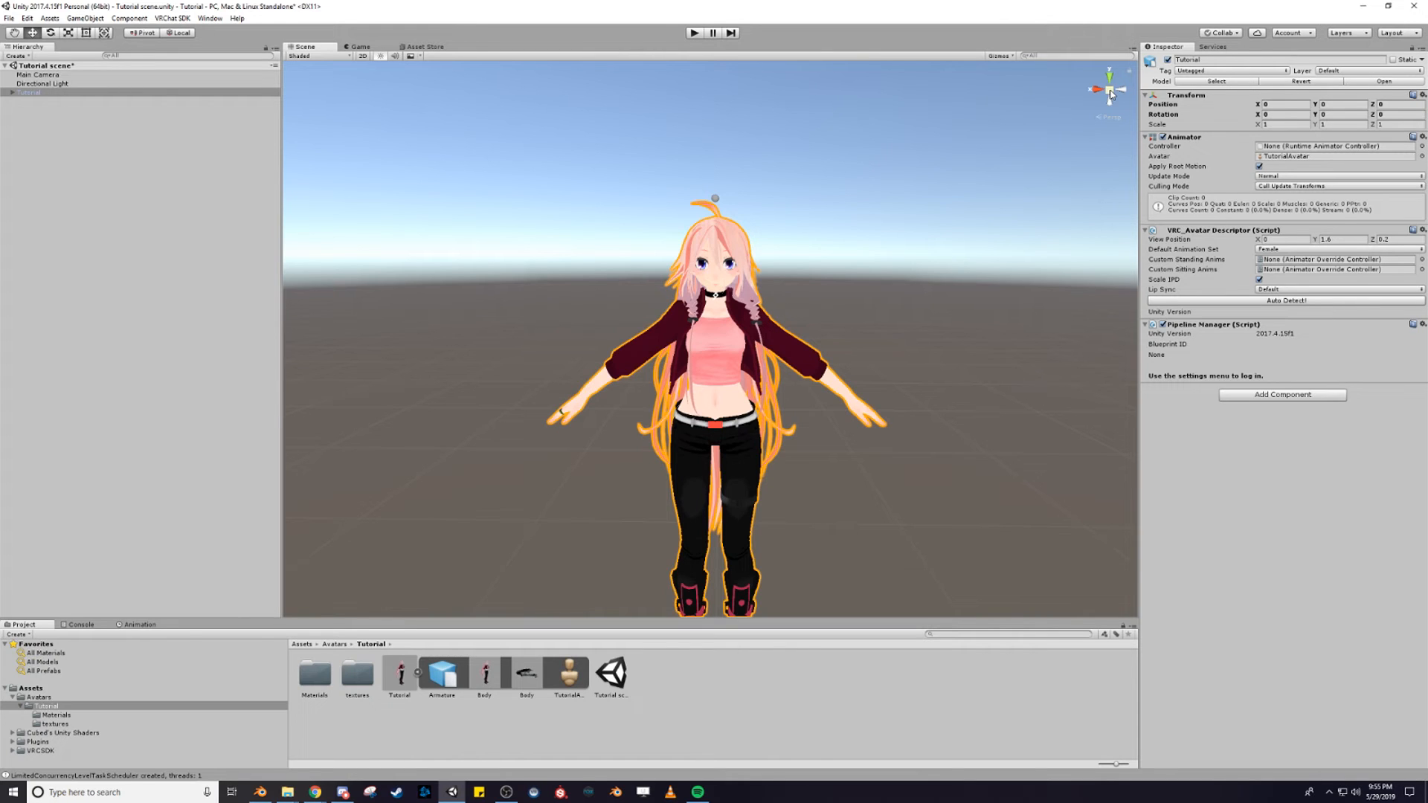
{"action": "left_click", "coordinate": [1111, 94]}
{"action": "middle_click_drag", "start_coordinate": [962, 274], "coordinate": [889, 306]}
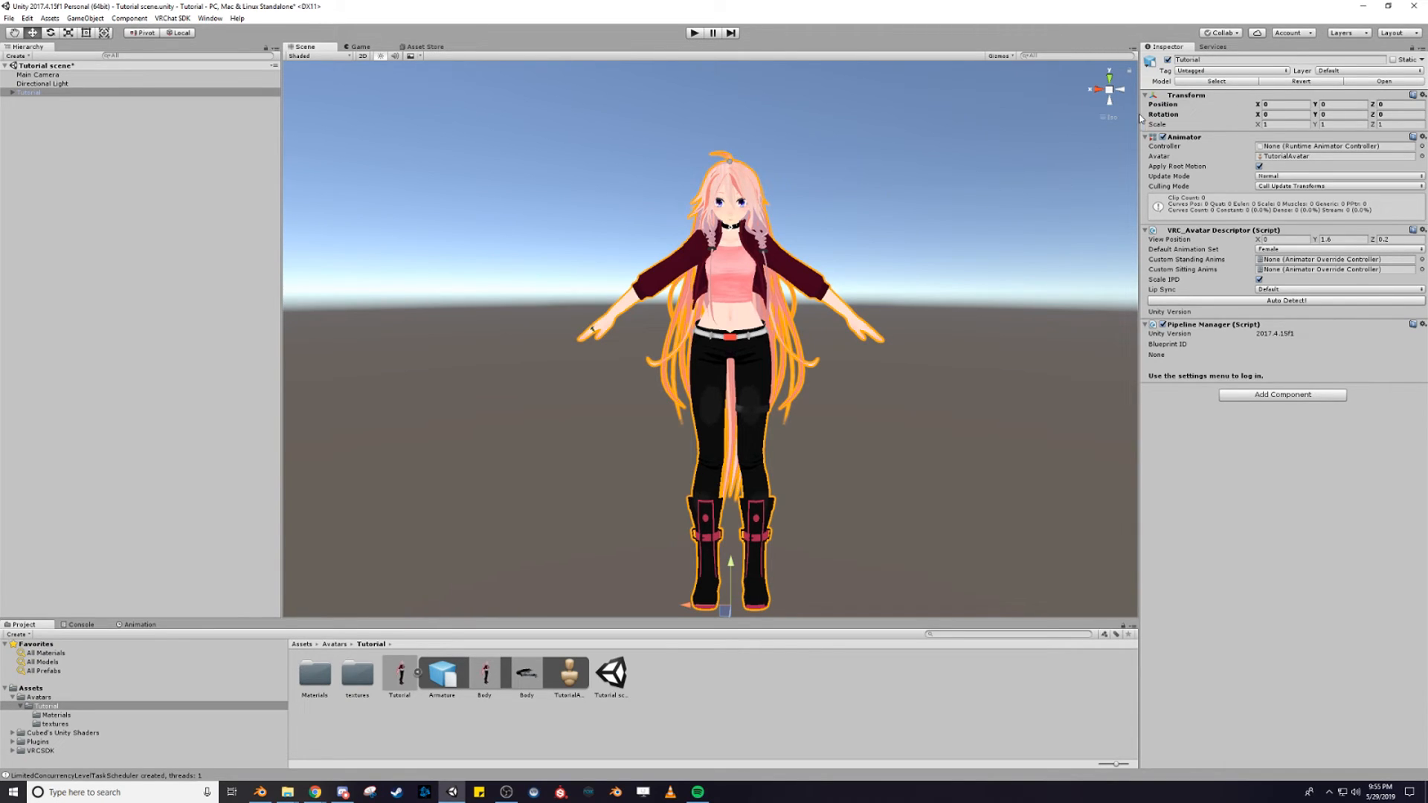
{"action": "scroll", "coordinate": [835, 322], "scroll_direction": "up", "scroll_amount": 10}
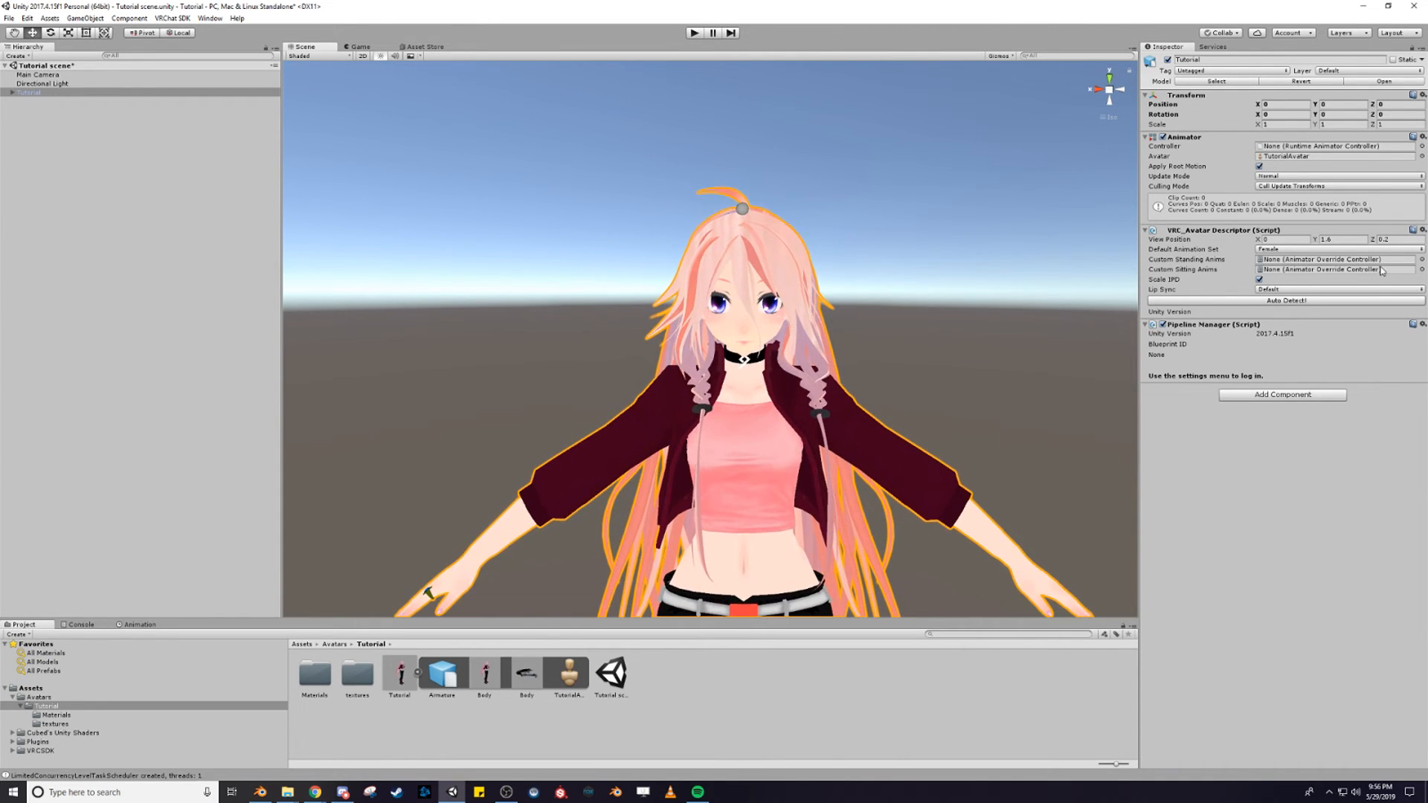
{"action": "left_click", "coordinate": [1339, 240]}
{"action": "type", "text": "8"}
{"action": "scroll", "coordinate": [781, 248], "scroll_direction": "down", "scroll_amount": 3}
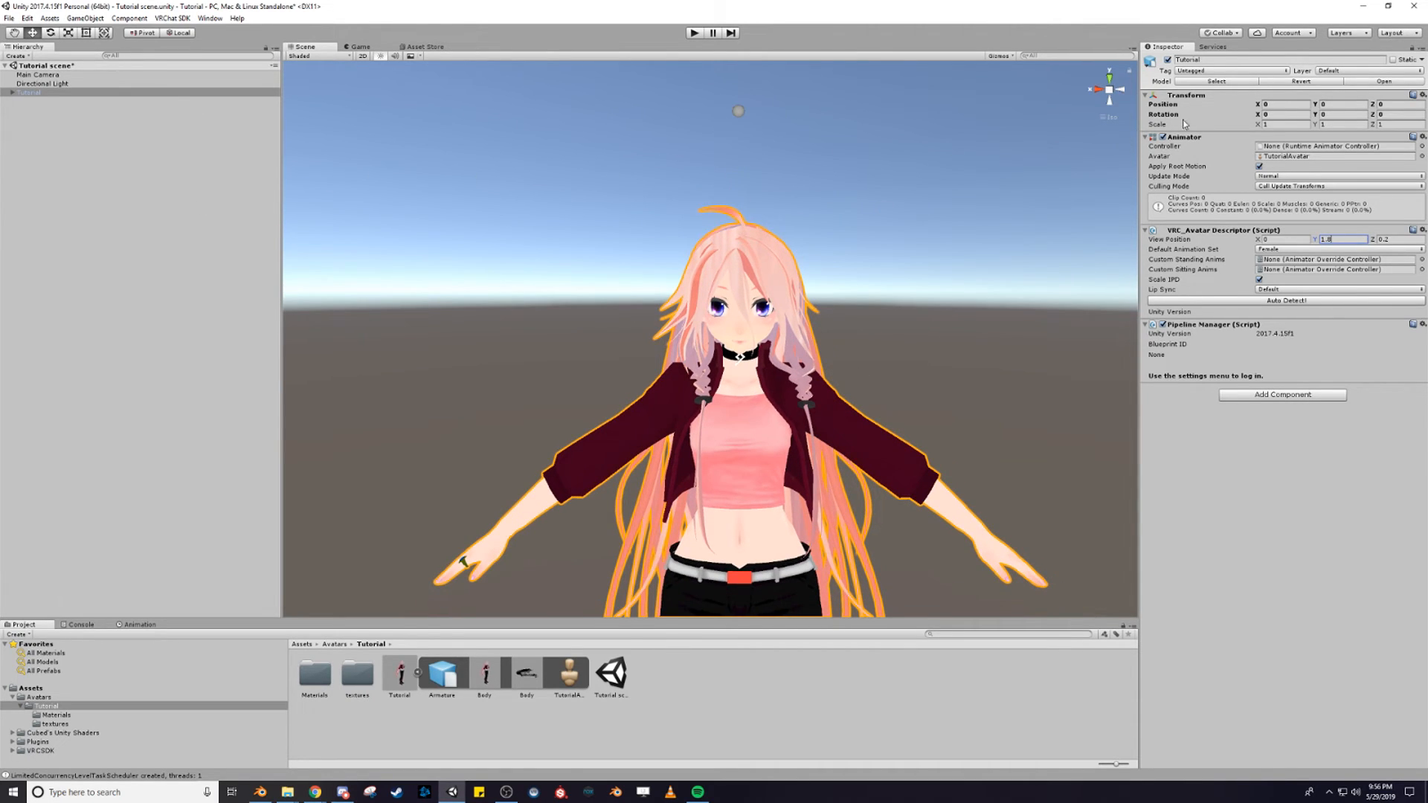
Set the Tutorial avatar's Y scale to 1.13 so the head reaches the view position marker
{"action": "left_click", "coordinate": [1336, 125]}
{"action": "type", "text": ".1"}
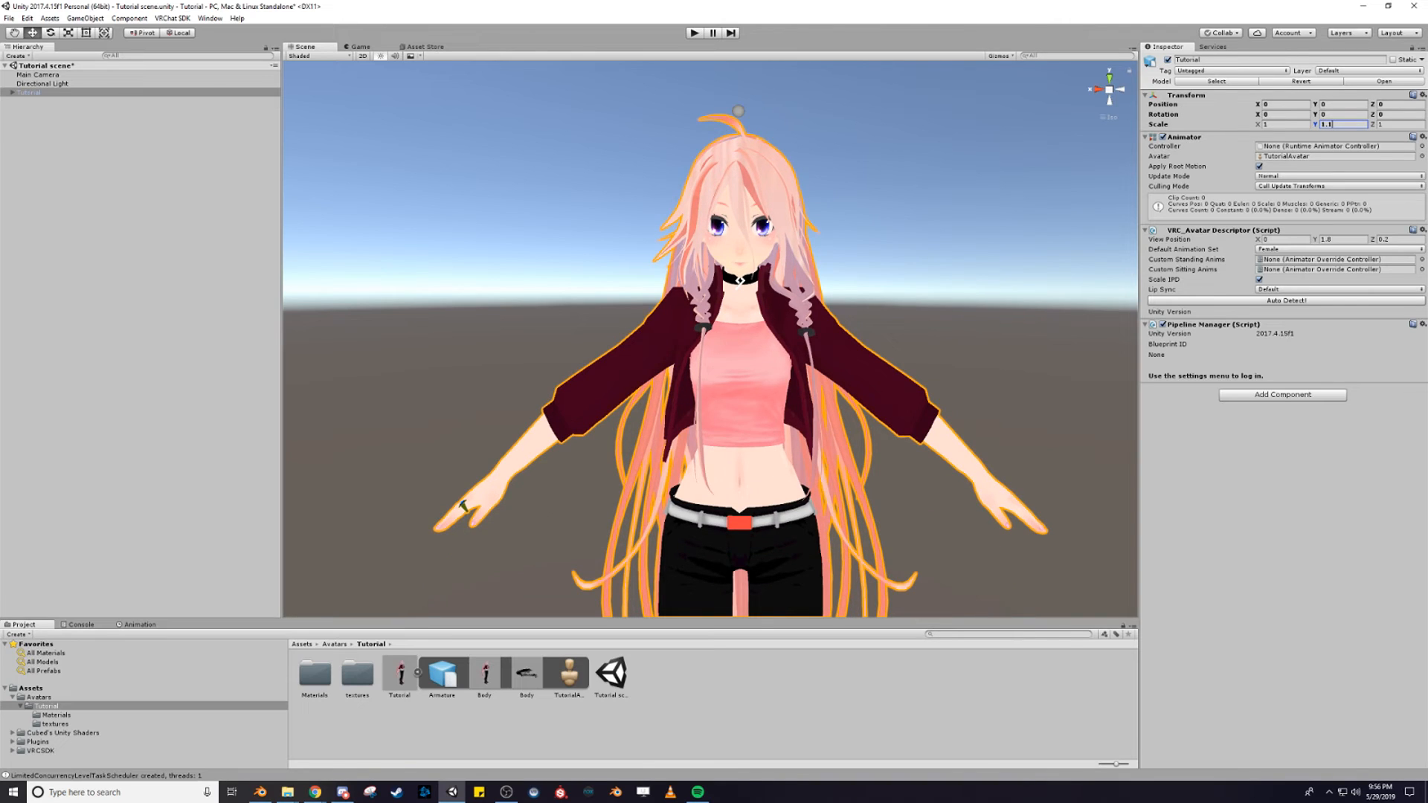
{"action": "type", "text": "5"}
{"action": "key", "text": "BackSpace"}
{"action": "type", "text": "2"}
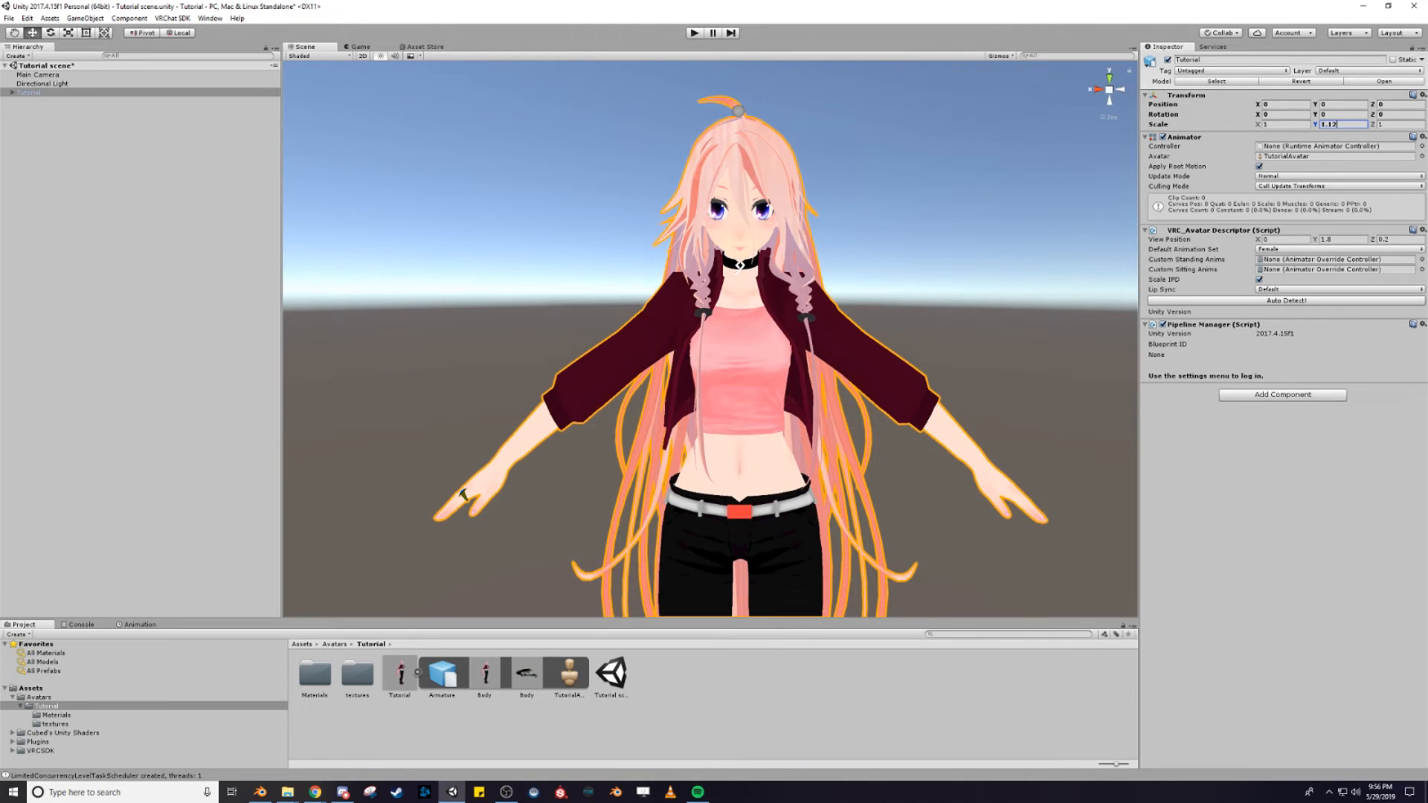
{"action": "key", "text": "BackSpace"}
{"action": "type", "text": "3"}
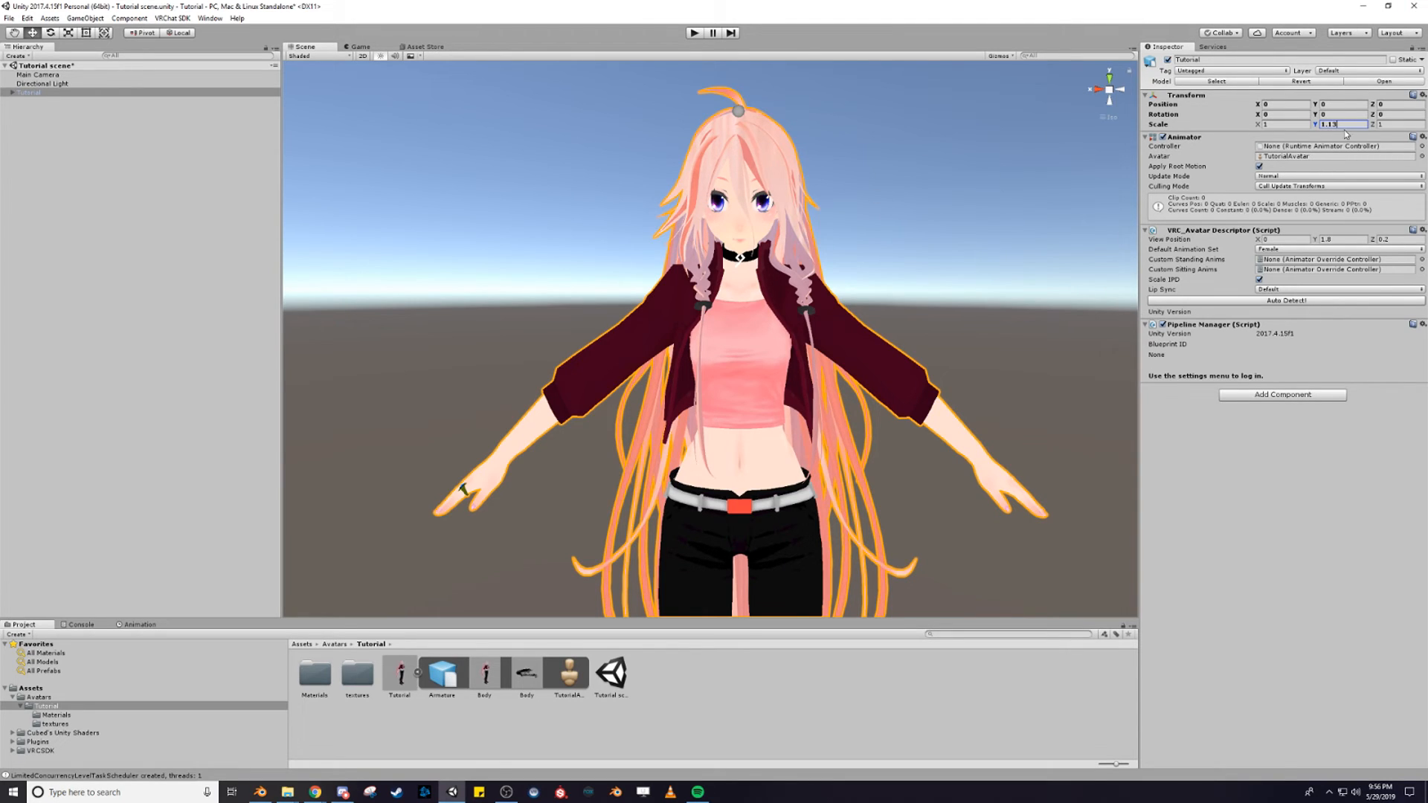
Copy the Y scale value 1.13 to the Tutorial avatar's X and Z scale
{"action": "left_click_drag", "start_coordinate": [1341, 125], "coordinate": [1303, 128]}
{"action": "key", "text": "ctrl+c"}
{"action": "left_click", "coordinate": [1279, 124]}
{"action": "key", "text": "ctrl+v"}
{"action": "left_click", "coordinate": [1395, 124]}
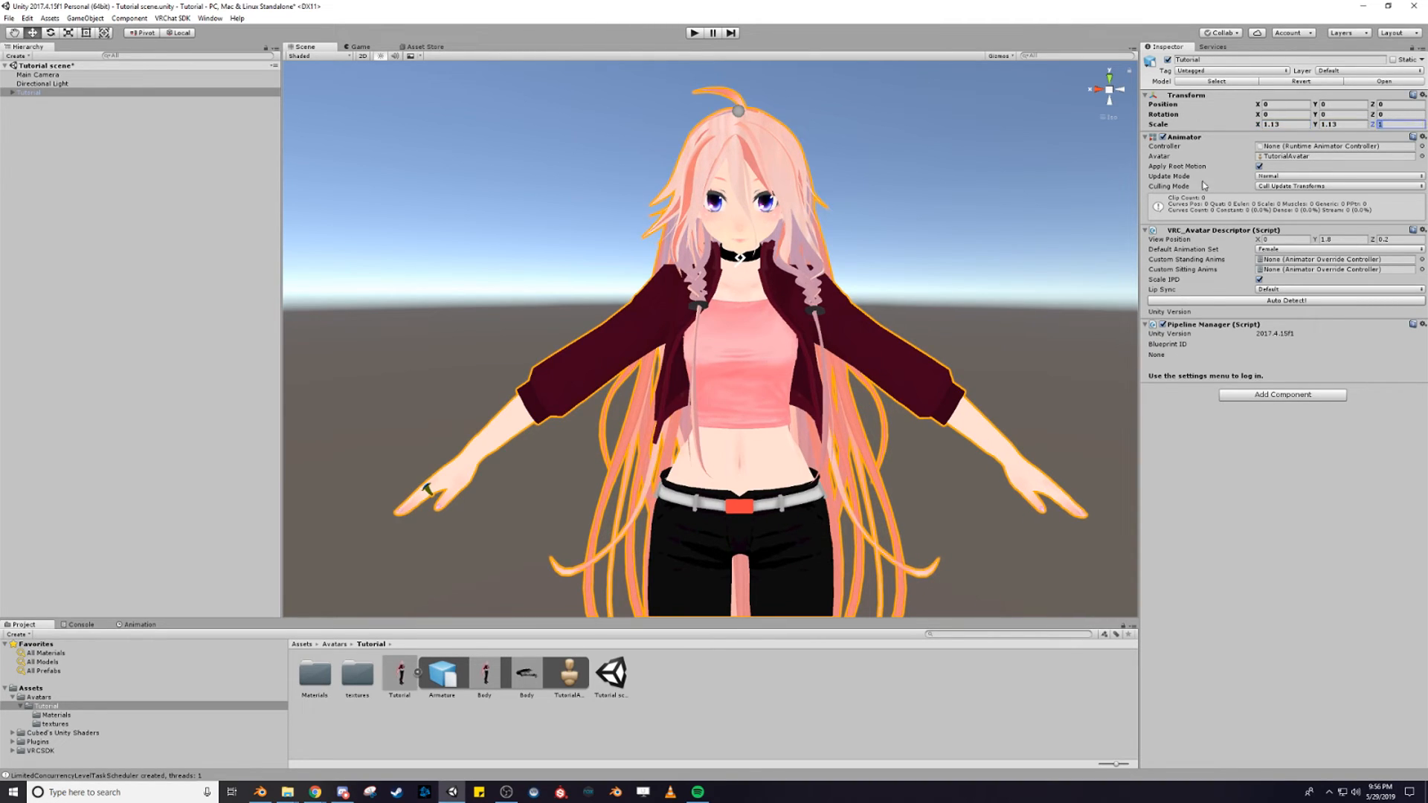
{"action": "key", "text": "ctrl+v"}
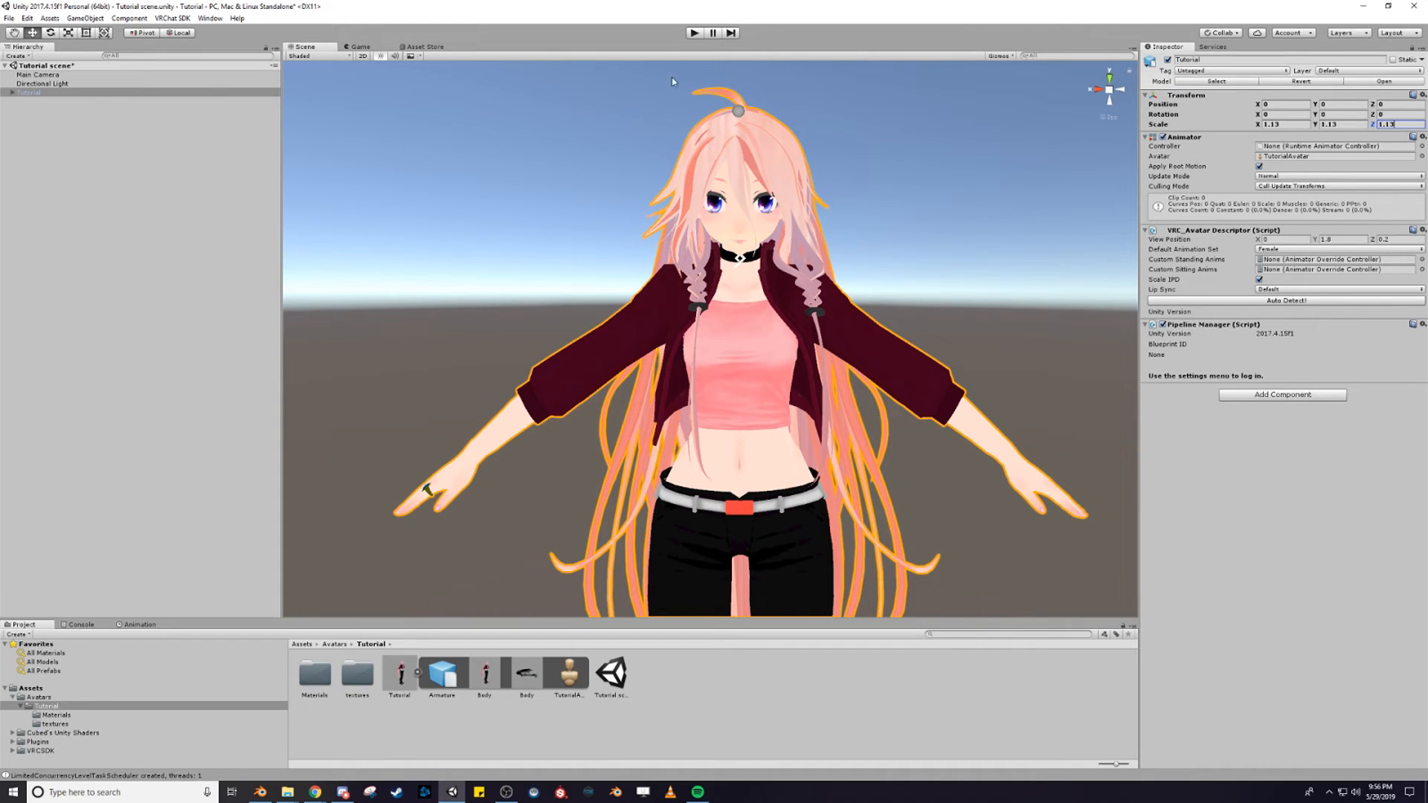
Lower the descriptor's View Position Y to 1.635 to bring the marker to eye height
{"action": "left_click", "coordinate": [1361, 240]}
{"action": "type", "text": "1.6"}
{"action": "key", "text": "BackSpace"}
{"action": "type", "text": "7"}
{"action": "key", "text": "BackSpace"}
{"action": "type", "text": "65"}
{"action": "key", "text": "BackSpace"}
{"action": "type", "text": "4"}
{"action": "key", "text": "BackSpace"}
{"action": "type", "text": "3"}
{"action": "key", "text": "BackSpace"}
{"action": "type", "text": "35"}
Set the View Position Z to 0.06, using a side view of the head to judge the marker's depth
{"action": "left_click", "coordinate": [1119, 90]}
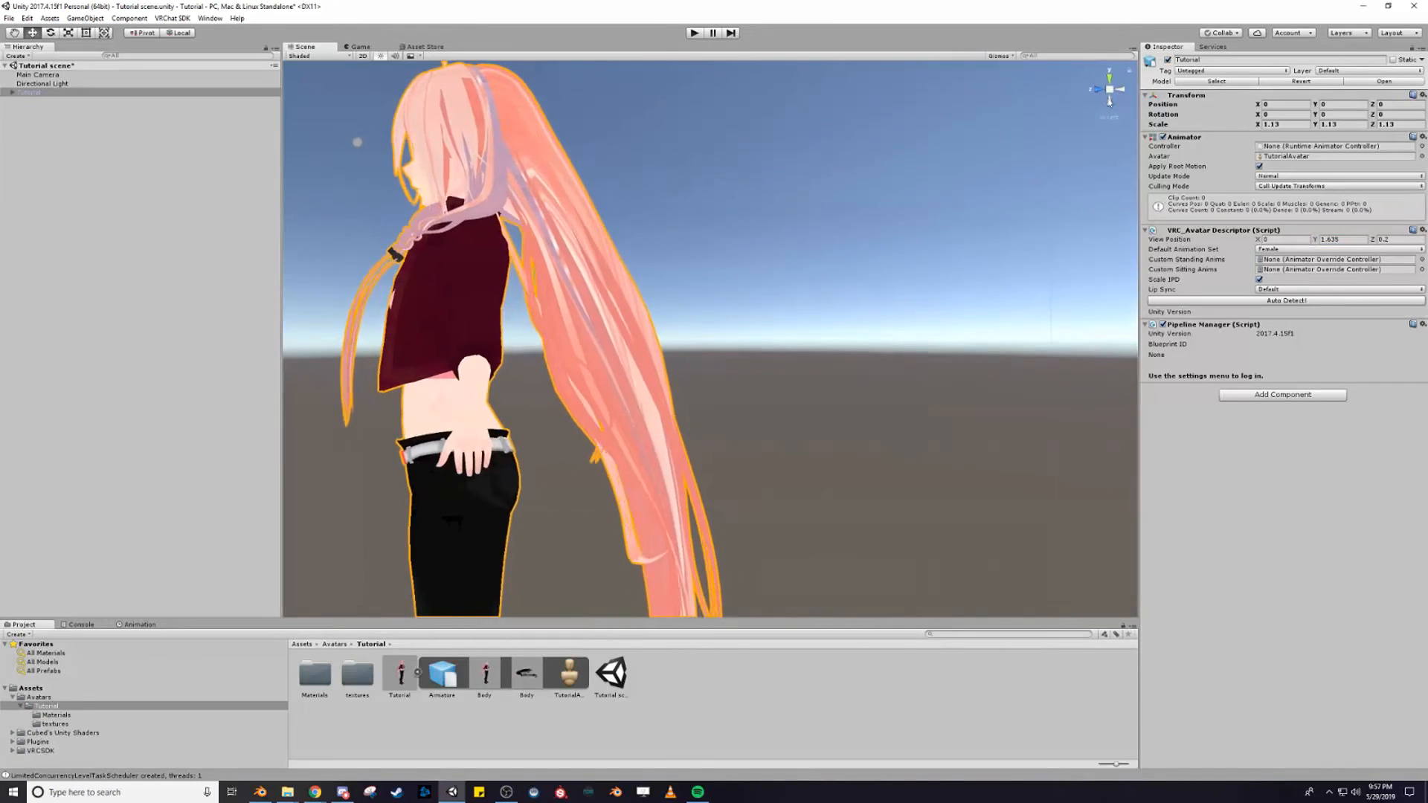
{"action": "middle_click_drag", "start_coordinate": [667, 208], "coordinate": [861, 302]}
{"action": "scroll", "coordinate": [530, 257], "scroll_direction": "up", "scroll_amount": 1}
{"action": "scroll", "coordinate": [529, 231], "scroll_direction": "up", "scroll_amount": 1}
{"action": "middle_click_drag", "start_coordinate": [529, 223], "coordinate": [691, 416]}
{"action": "scroll", "coordinate": [750, 255], "scroll_direction": "up", "scroll_amount": 4}
{"action": "scroll", "coordinate": [749, 257], "scroll_direction": "up", "scroll_amount": 2}
{"action": "left_click", "coordinate": [1393, 241]}
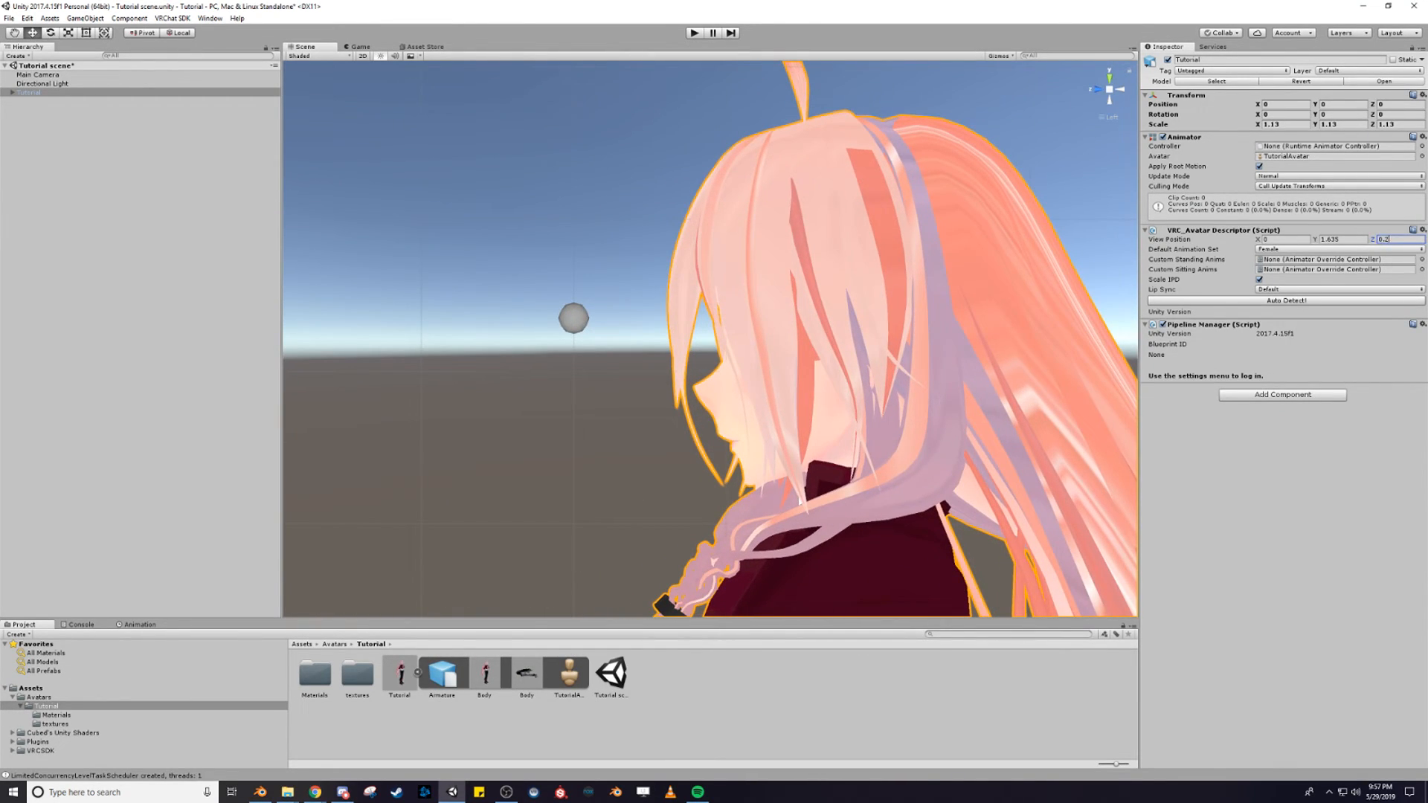
{"action": "key", "text": "BackSpace"}
{"action": "type", "text": "1"}
{"action": "key", "text": "BackSpace"}
{"action": "right_click_drag", "start_coordinate": [775, 374], "coordinate": [1078, 363]}
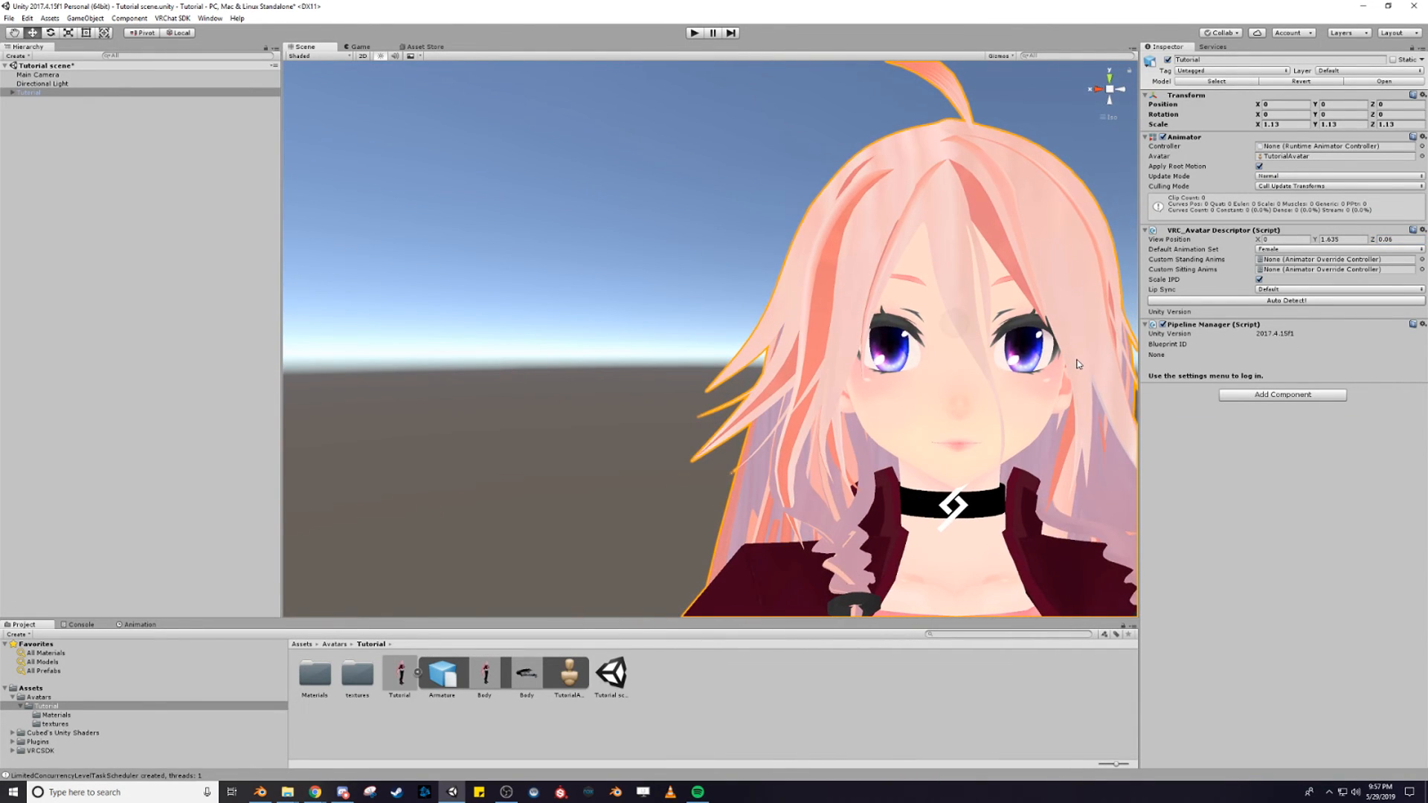
Fine-tune the View Position Y to 1.62, checking the marker against the eyes from the side and front
{"action": "left_click", "coordinate": [1122, 89]}
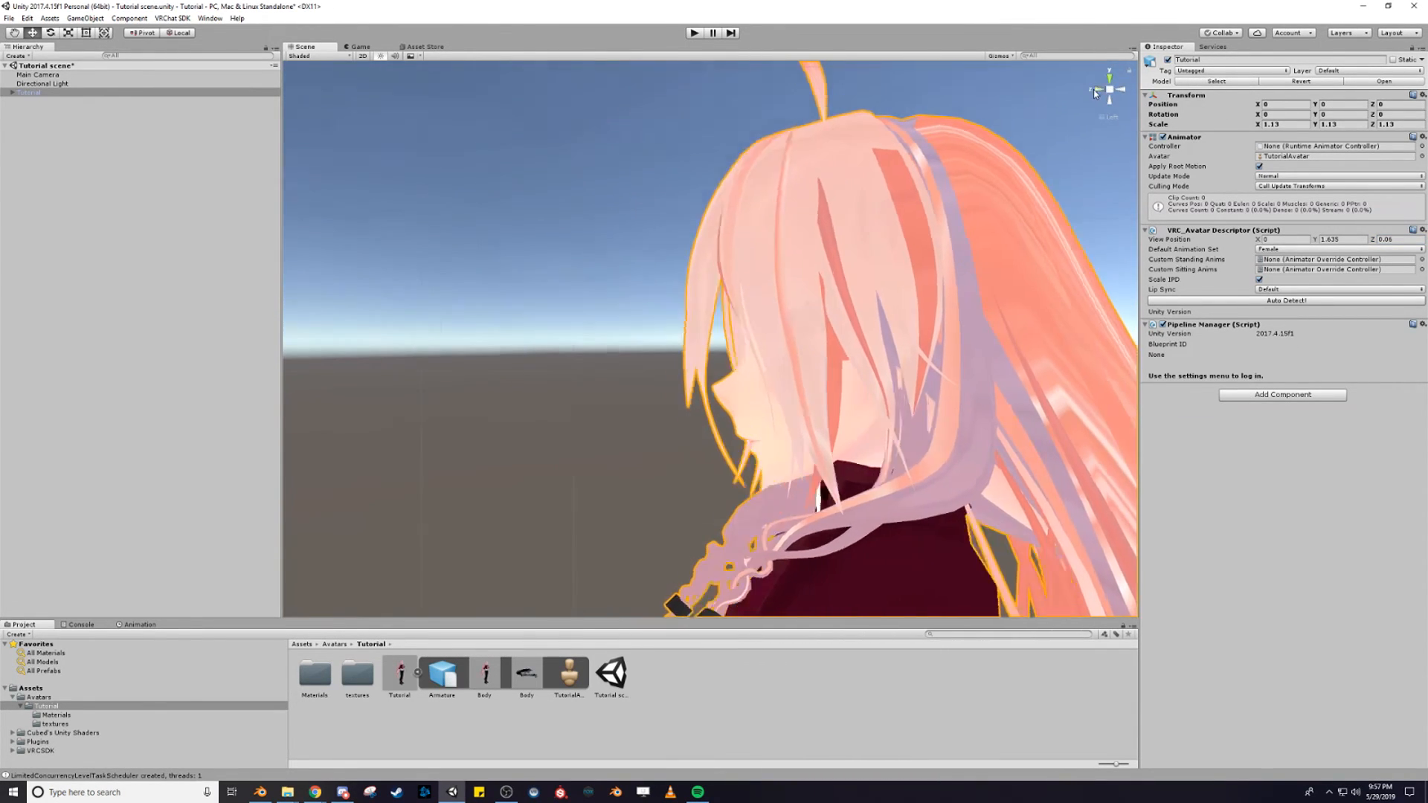
{"action": "left_click", "coordinate": [1098, 89]}
{"action": "middle_click_drag", "start_coordinate": [1014, 420], "coordinate": [794, 352]}
{"action": "scroll", "coordinate": [795, 353], "scroll_direction": "down", "scroll_amount": 8}
{"action": "scroll", "coordinate": [970, 222], "scroll_direction": "up", "scroll_amount": 3}
{"action": "left_click", "coordinate": [1355, 239]}
{"action": "left_click", "coordinate": [1337, 235]}
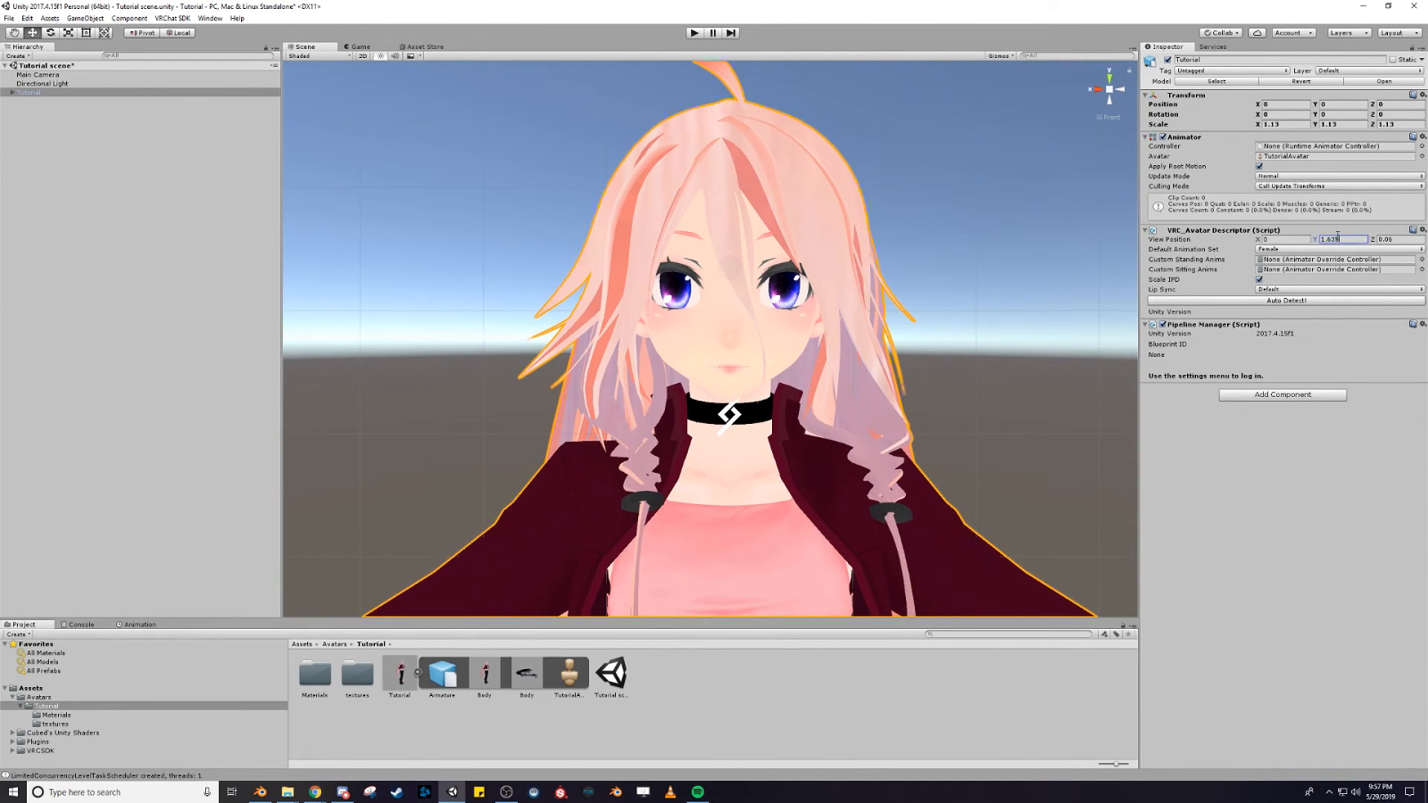
{"action": "left_click", "coordinate": [1109, 90]}
{"action": "left_click", "coordinate": [1109, 90]}
{"action": "left_click", "coordinate": [1346, 239]}
{"action": "left_click", "coordinate": [1116, 89]}
{"action": "left_click", "coordinate": [1113, 90]}
Set the descriptor's Lip Sync mode to Viseme Blend Shape and assign the avatar's Body mesh as its Face Mesh
{"action": "scroll", "coordinate": [960, 305], "scroll_direction": "down", "scroll_amount": 3}
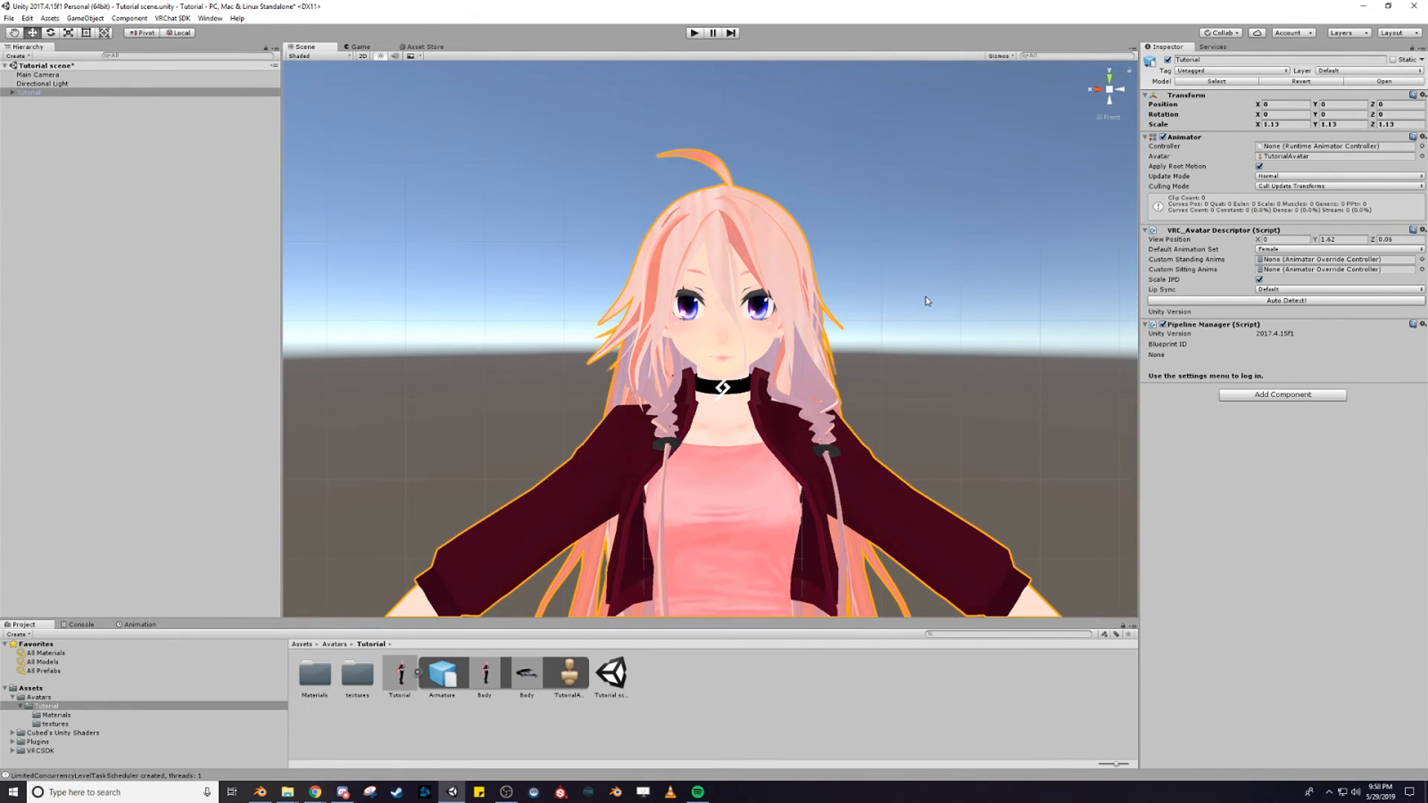
{"action": "scroll", "coordinate": [928, 308], "scroll_direction": "down", "scroll_amount": 1}
{"action": "scroll", "coordinate": [929, 309], "scroll_direction": "down", "scroll_amount": 2}
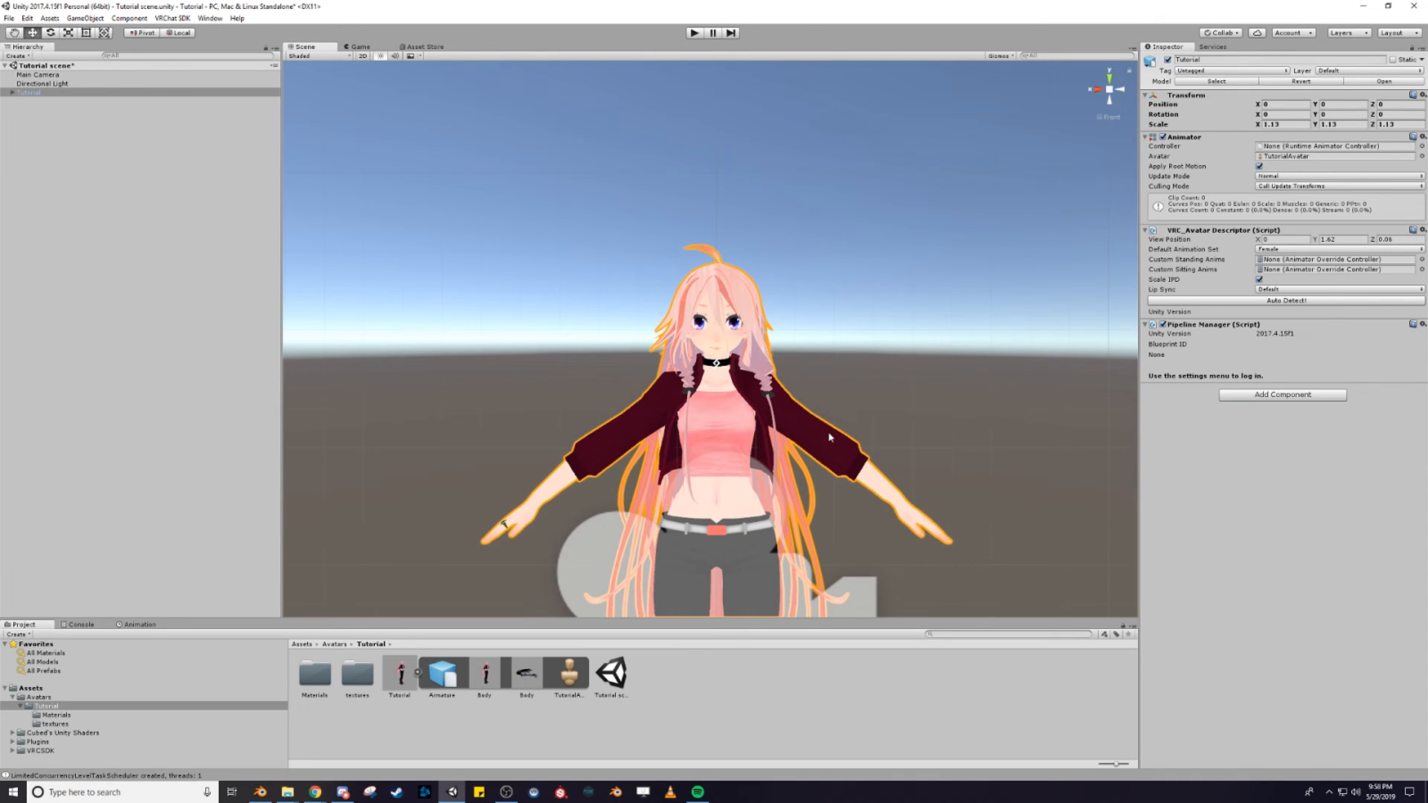
{"action": "middle_click_drag", "start_coordinate": [839, 470], "coordinate": [853, 369]}
{"action": "left_click", "coordinate": [1292, 290]}
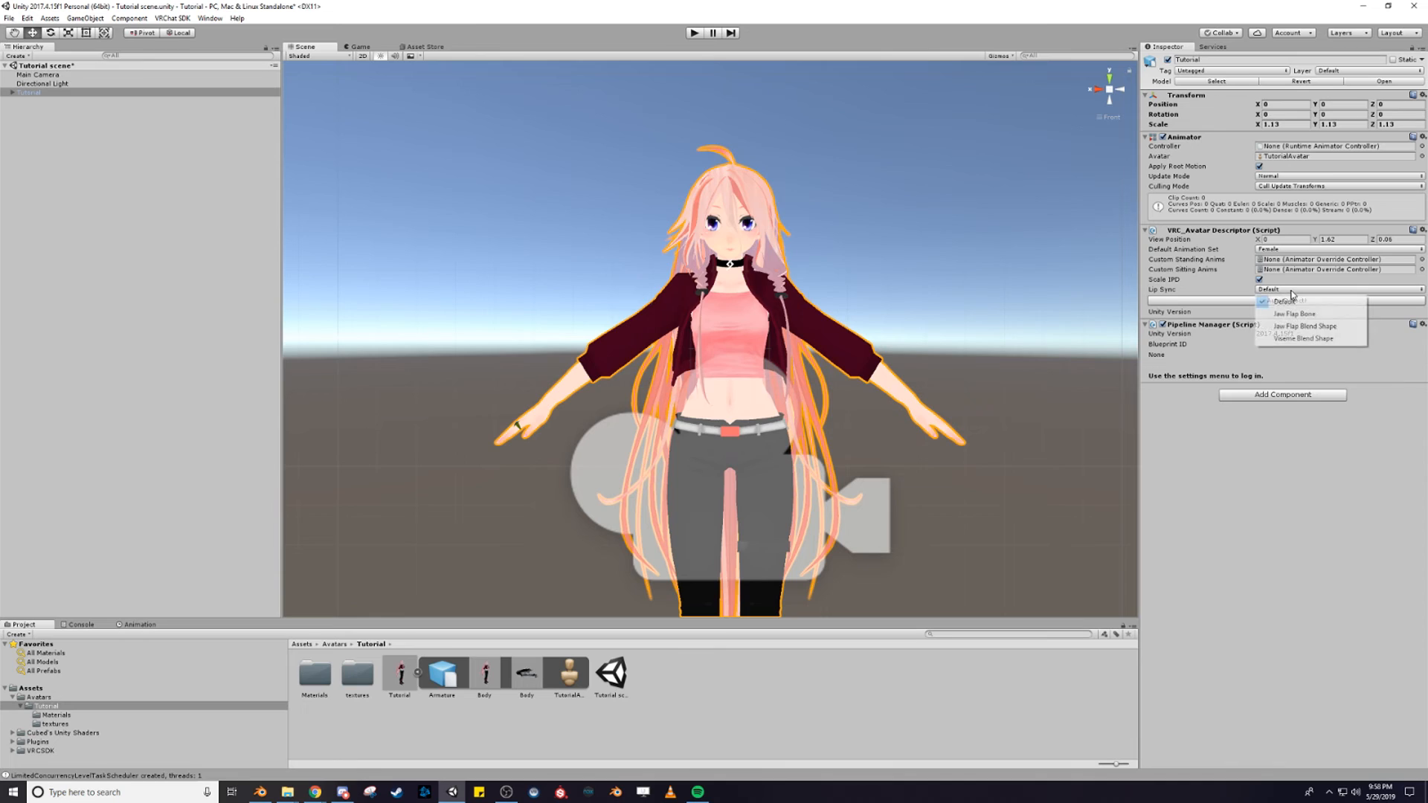
{"action": "left_click", "coordinate": [1295, 339]}
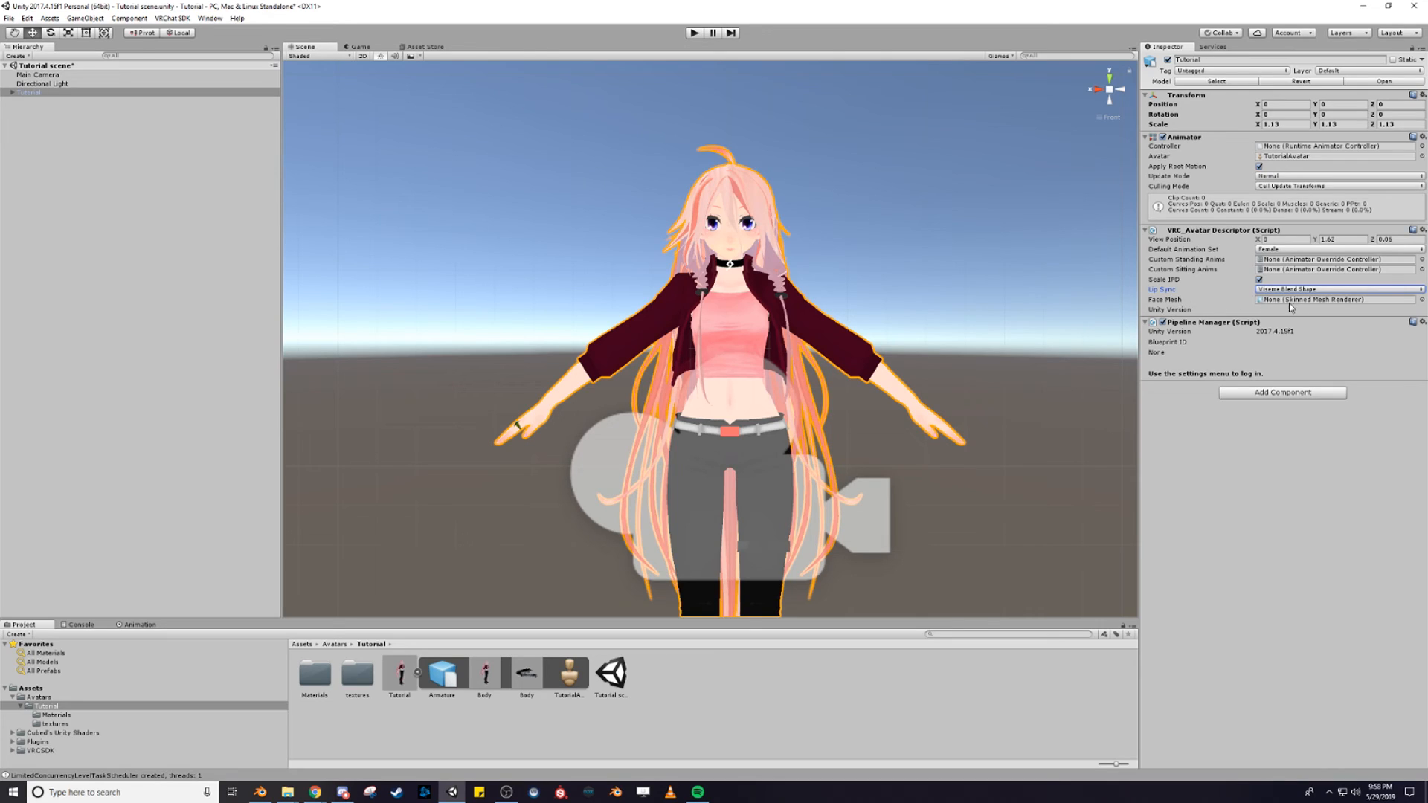
{"action": "left_click", "coordinate": [13, 92]}
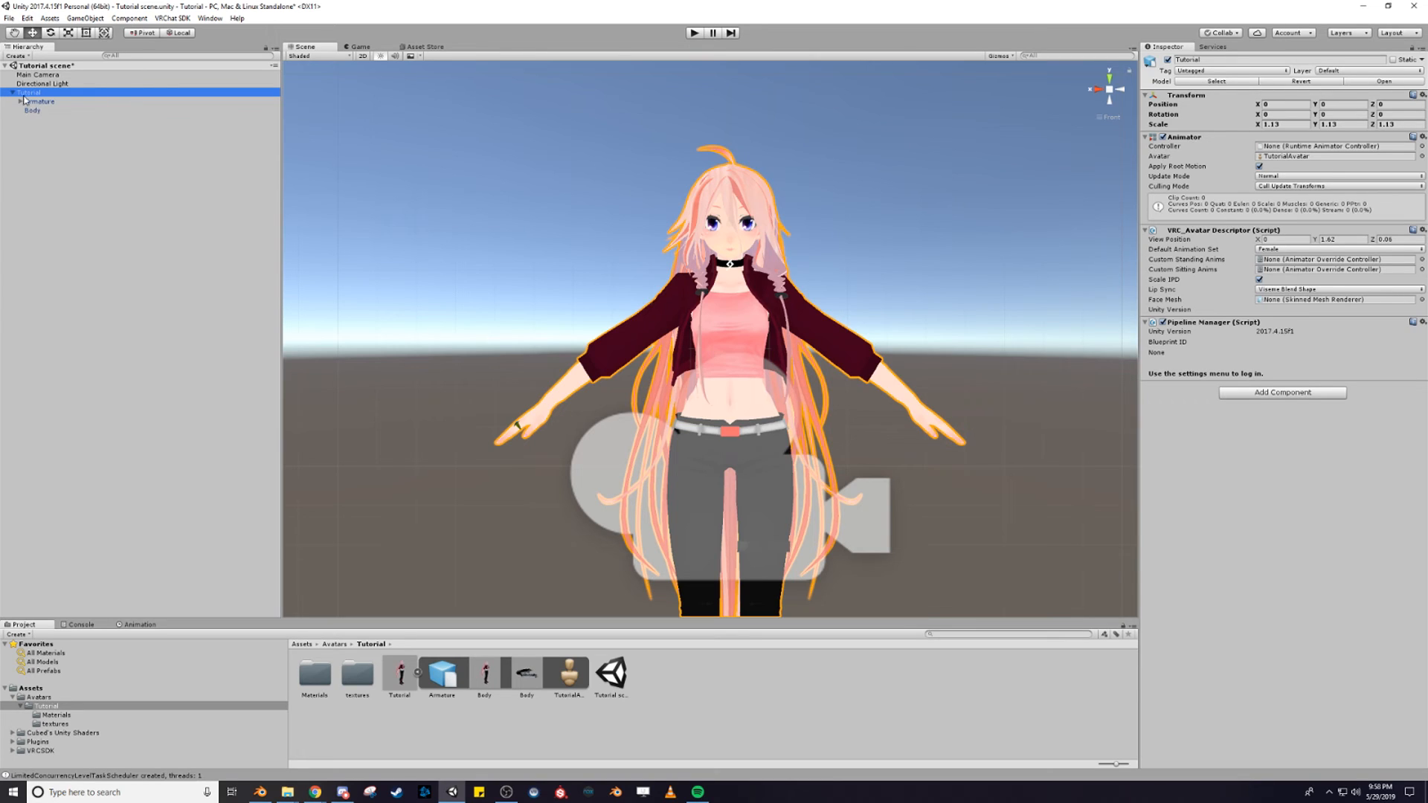
{"action": "left_click", "coordinate": [31, 113]}
{"action": "left_click_drag", "start_coordinate": [31, 116], "coordinate": [1301, 300]}
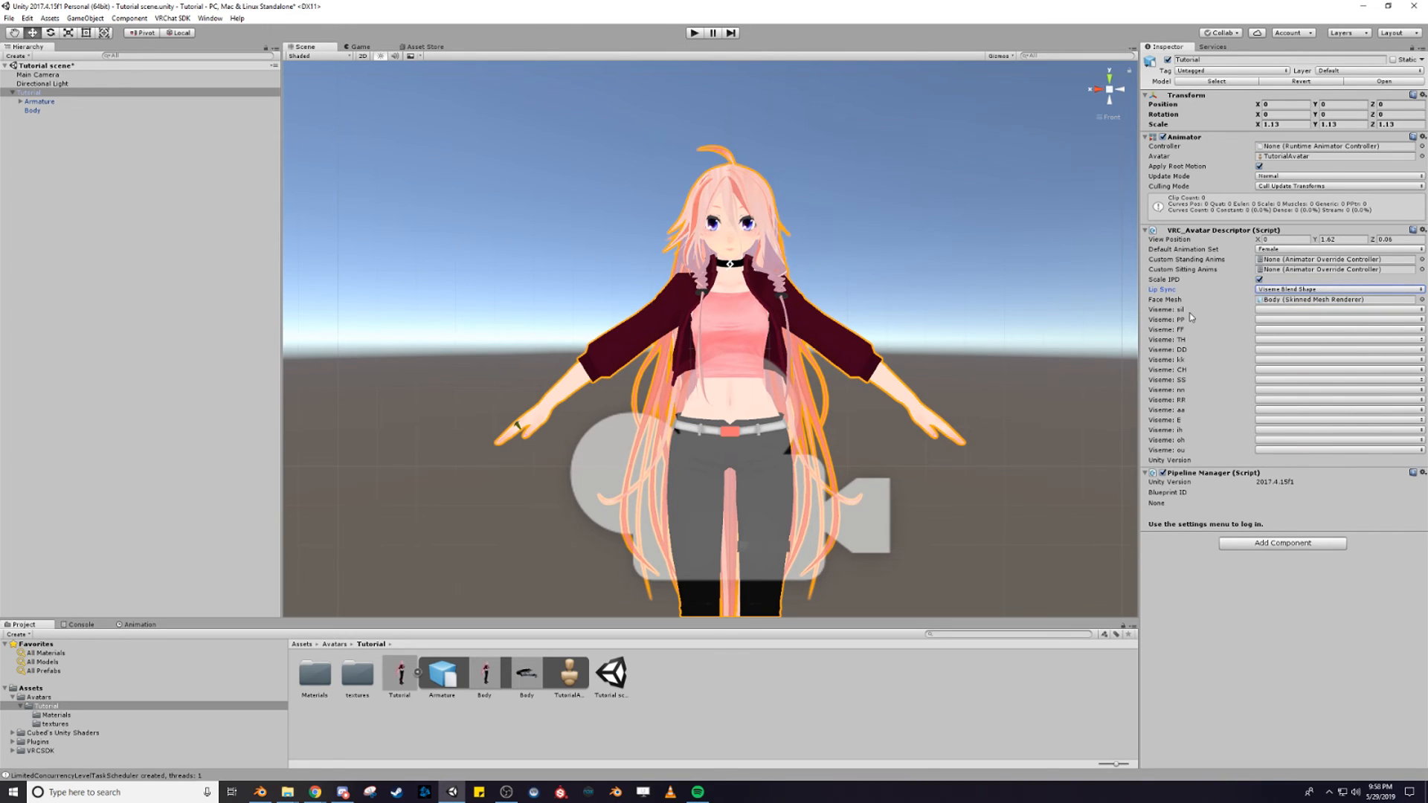
Assign the matching vrc.v_ blend shapes to the sil, PP, FF, TH and DD visemes
{"action": "left_click", "coordinate": [1268, 310]}
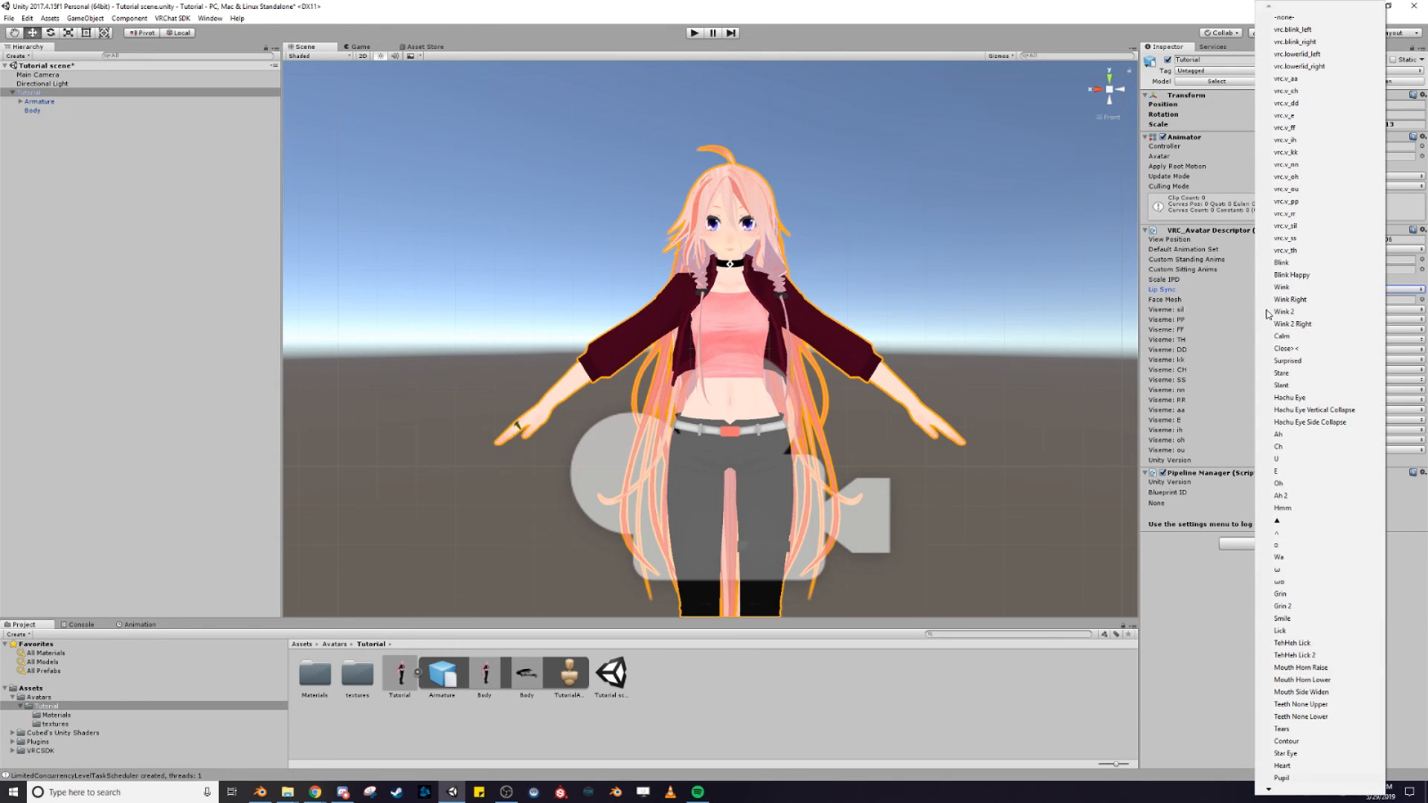
{"action": "left_click", "coordinate": [1288, 228]}
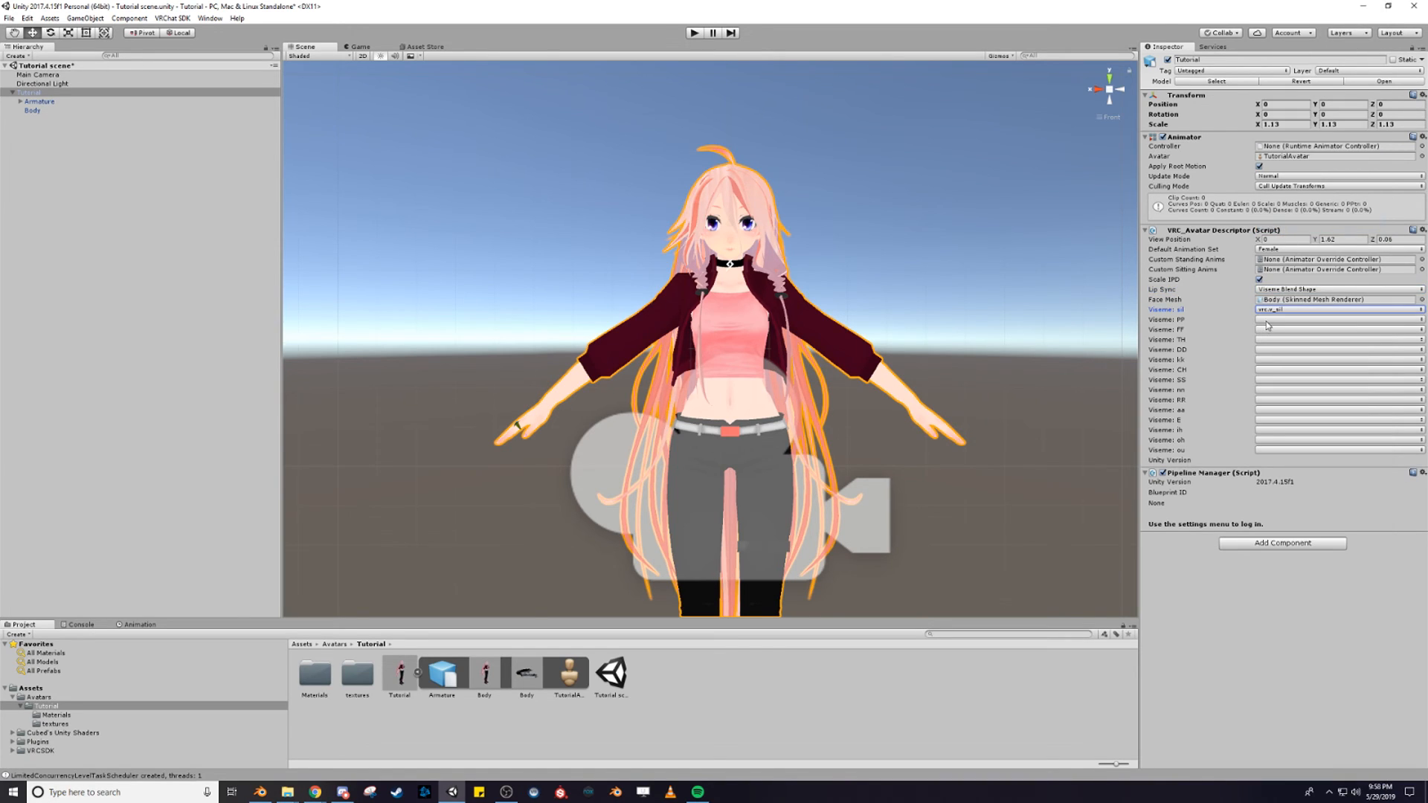
{"action": "left_click", "coordinate": [1267, 320]}
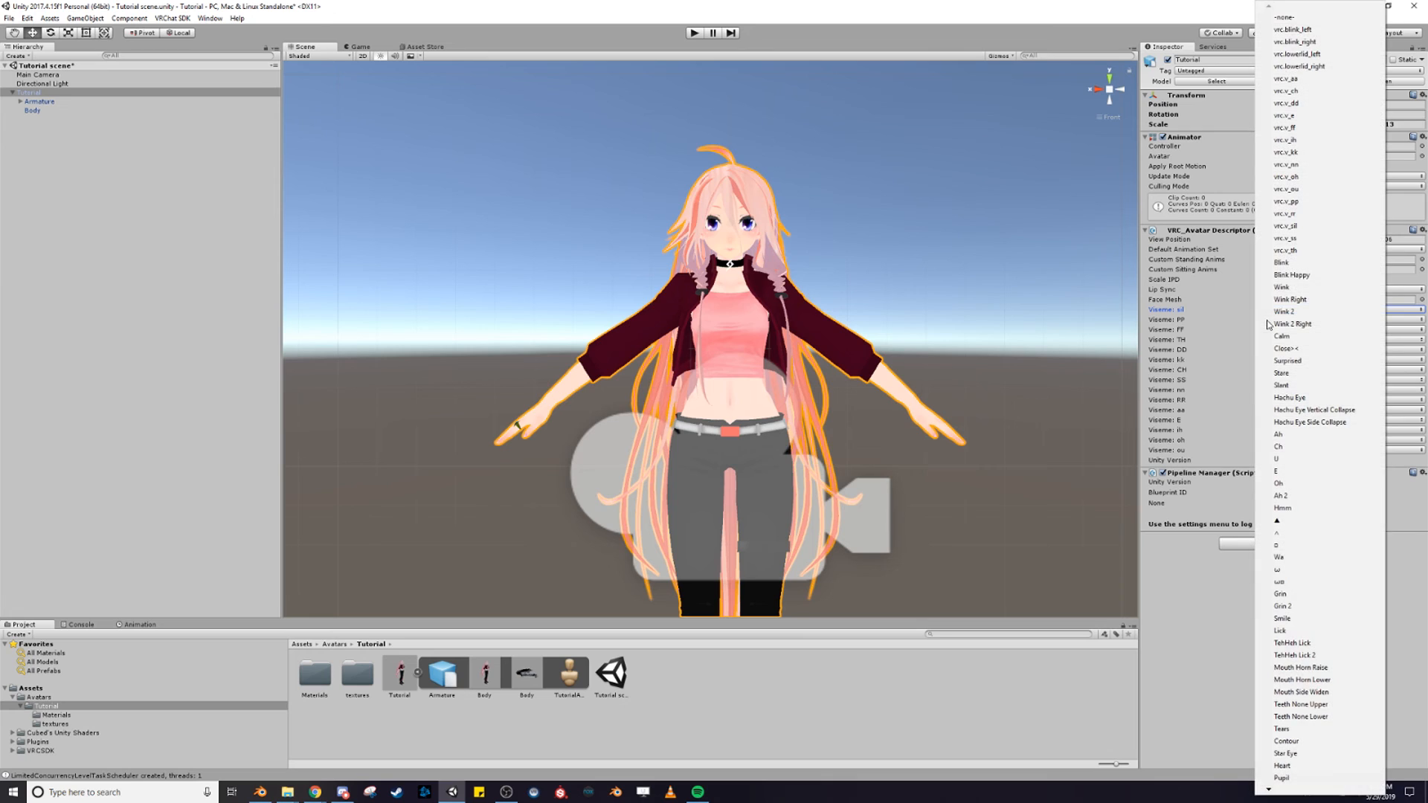
{"action": "left_click", "coordinate": [1295, 201]}
{"action": "left_click", "coordinate": [1271, 331]}
{"action": "left_click", "coordinate": [1290, 128]}
{"action": "left_click", "coordinate": [1271, 340]}
{"action": "left_click", "coordinate": [1294, 251]}
{"action": "left_click", "coordinate": [1267, 351]}
{"action": "left_click", "coordinate": [1287, 103]}
Assign the matching vrc.v_ blend shapes to the kk, CH, SS, nn and RR visemes
{"action": "left_click", "coordinate": [1267, 360]}
{"action": "left_click", "coordinate": [1288, 152]}
{"action": "left_click", "coordinate": [1267, 370]}
{"action": "left_click", "coordinate": [1289, 91]}
{"action": "left_click", "coordinate": [1269, 380]}
{"action": "left_click", "coordinate": [1288, 238]}
{"action": "left_click", "coordinate": [1271, 390]}
{"action": "left_click", "coordinate": [1287, 164]}
{"action": "left_click", "coordinate": [1267, 400]}
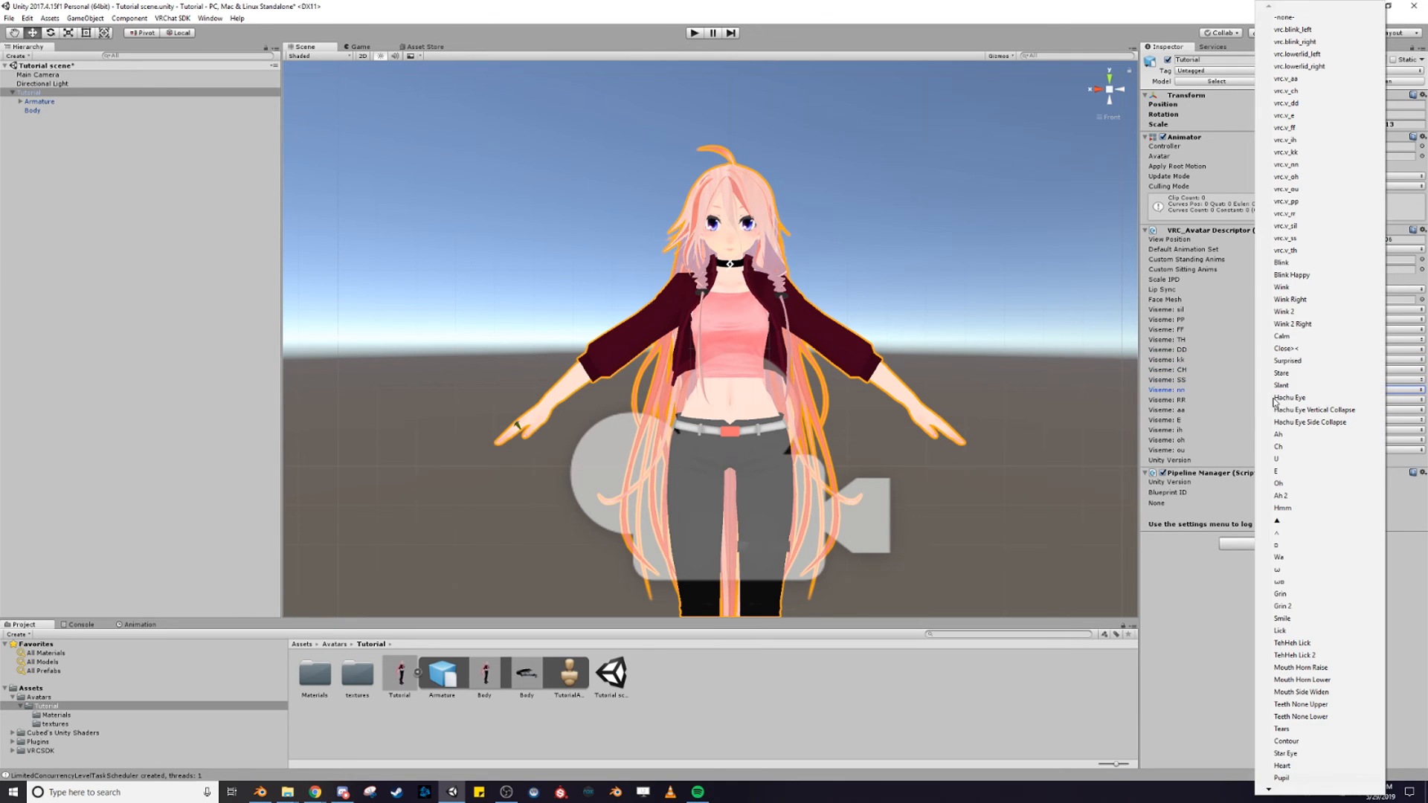
{"action": "left_click", "coordinate": [1295, 213]}
Assign the matching vrc.v_ blend shapes to the aa, E, ih, oh and ou visemes
{"action": "left_click", "coordinate": [1268, 410]}
{"action": "left_click", "coordinate": [1287, 78]}
{"action": "left_click", "coordinate": [1262, 420]}
{"action": "left_click", "coordinate": [1285, 116]}
{"action": "left_click", "coordinate": [1264, 430]}
{"action": "left_click", "coordinate": [1285, 140]}
{"action": "left_click", "coordinate": [1264, 439]}
{"action": "left_click", "coordinate": [1312, 186]}
{"action": "left_click", "coordinate": [1265, 450]}
{"action": "left_click", "coordinate": [1287, 188]}
Sign in to the VRChat account in the SDK settings by entering the account username and password
{"action": "left_click", "coordinate": [1109, 90]}
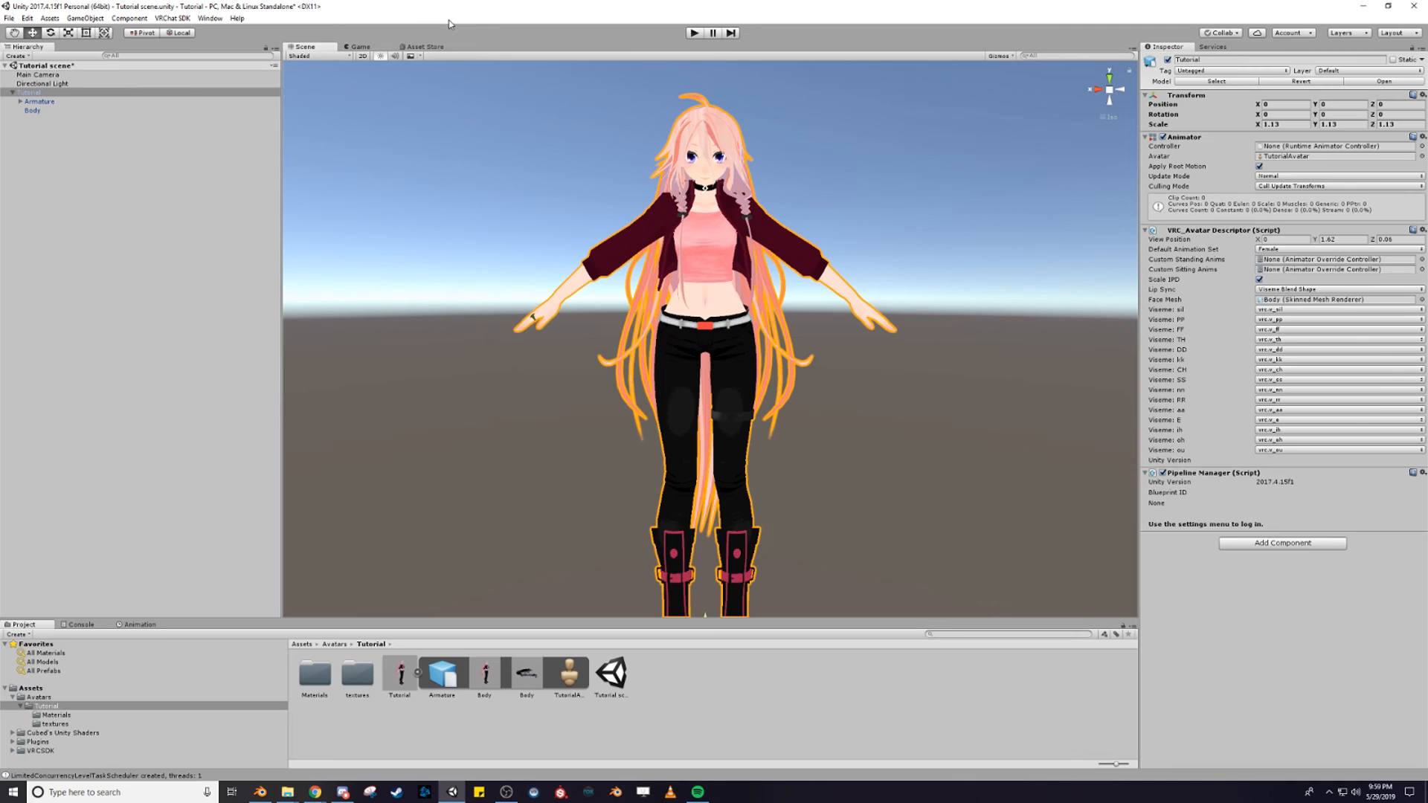
{"action": "left_click", "coordinate": [158, 19]}
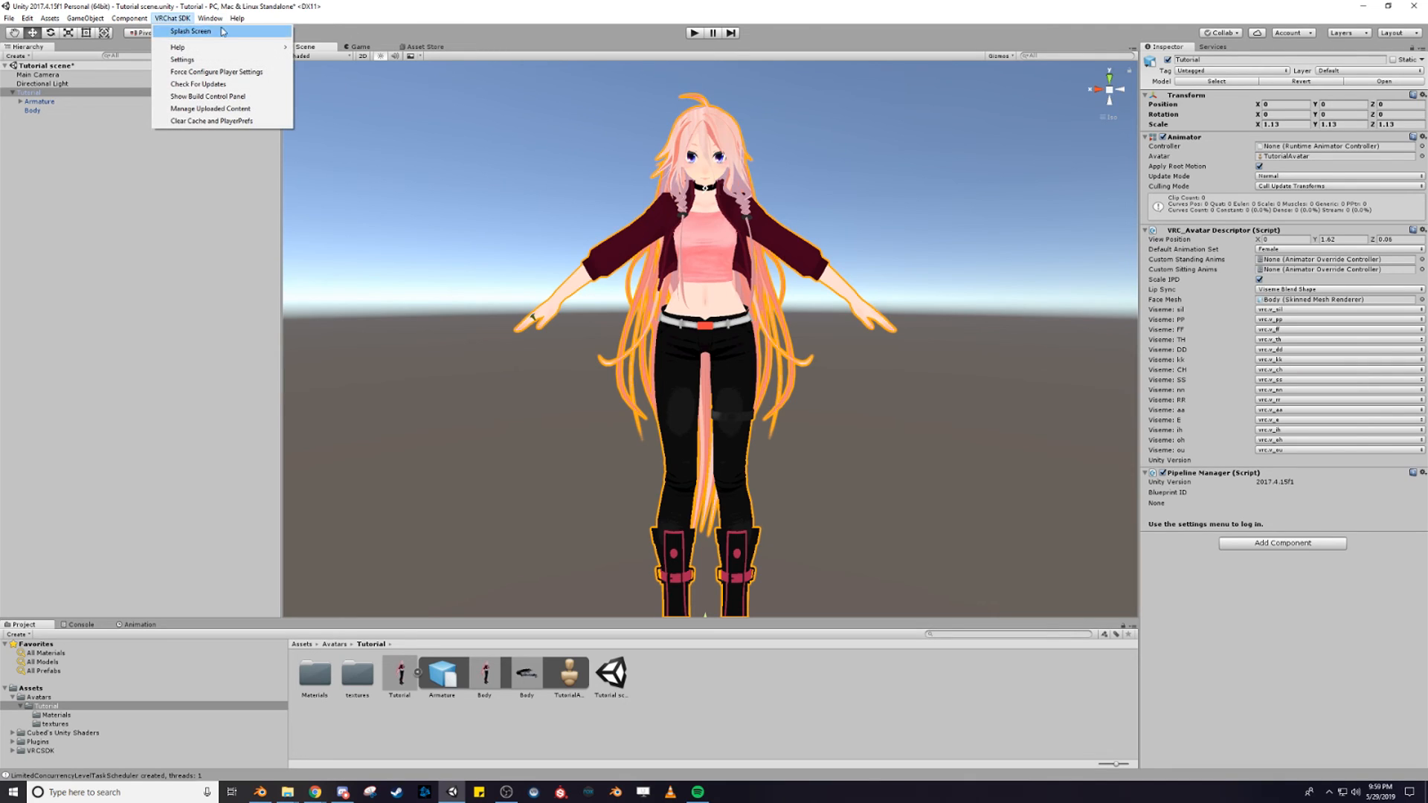
{"action": "left_click", "coordinate": [168, 63]}
{"action": "left_click", "coordinate": [331, 154]}
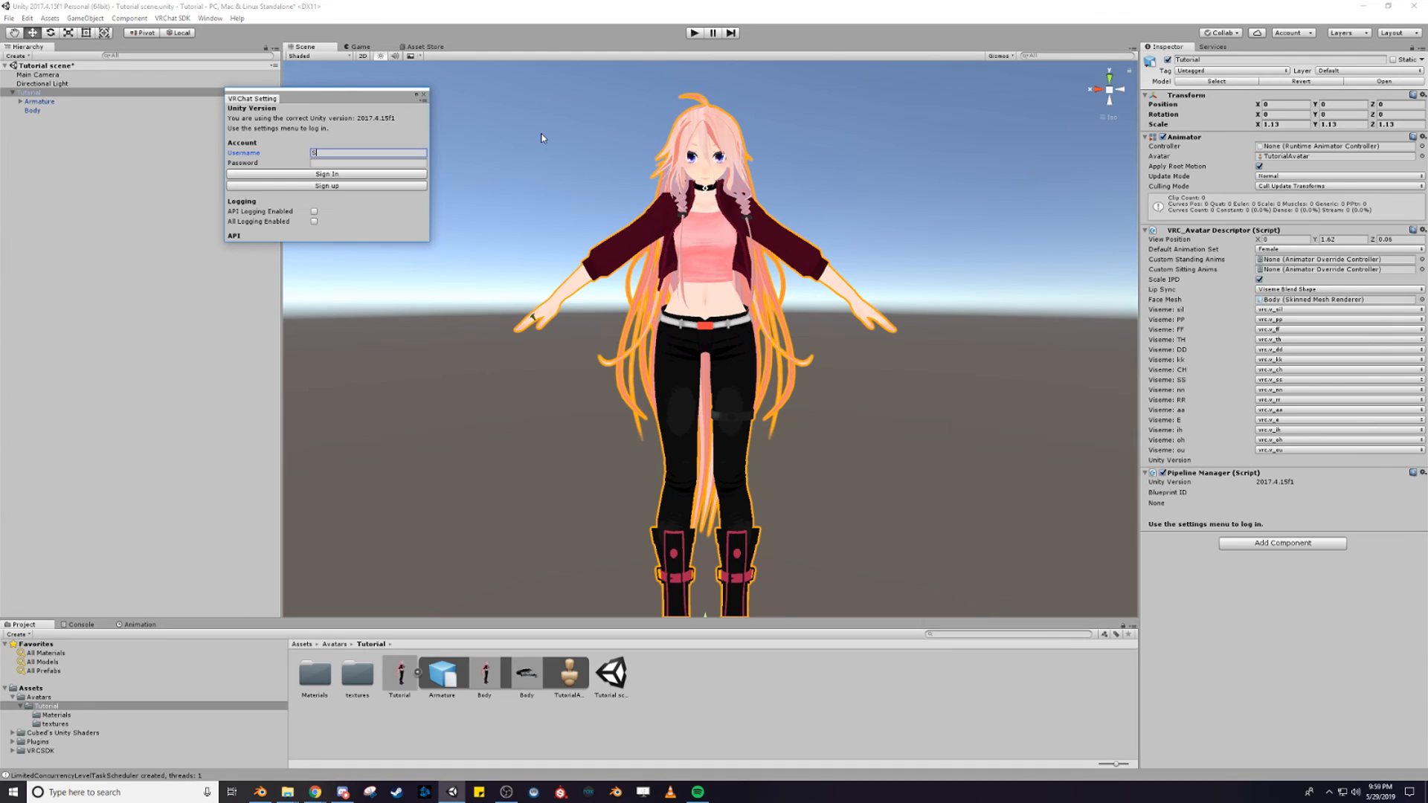
{"action": "type", "text": "Sionnach"}
{"action": "key", "text": "Tab"}
{"action": "type", "text": "••••••••••"}
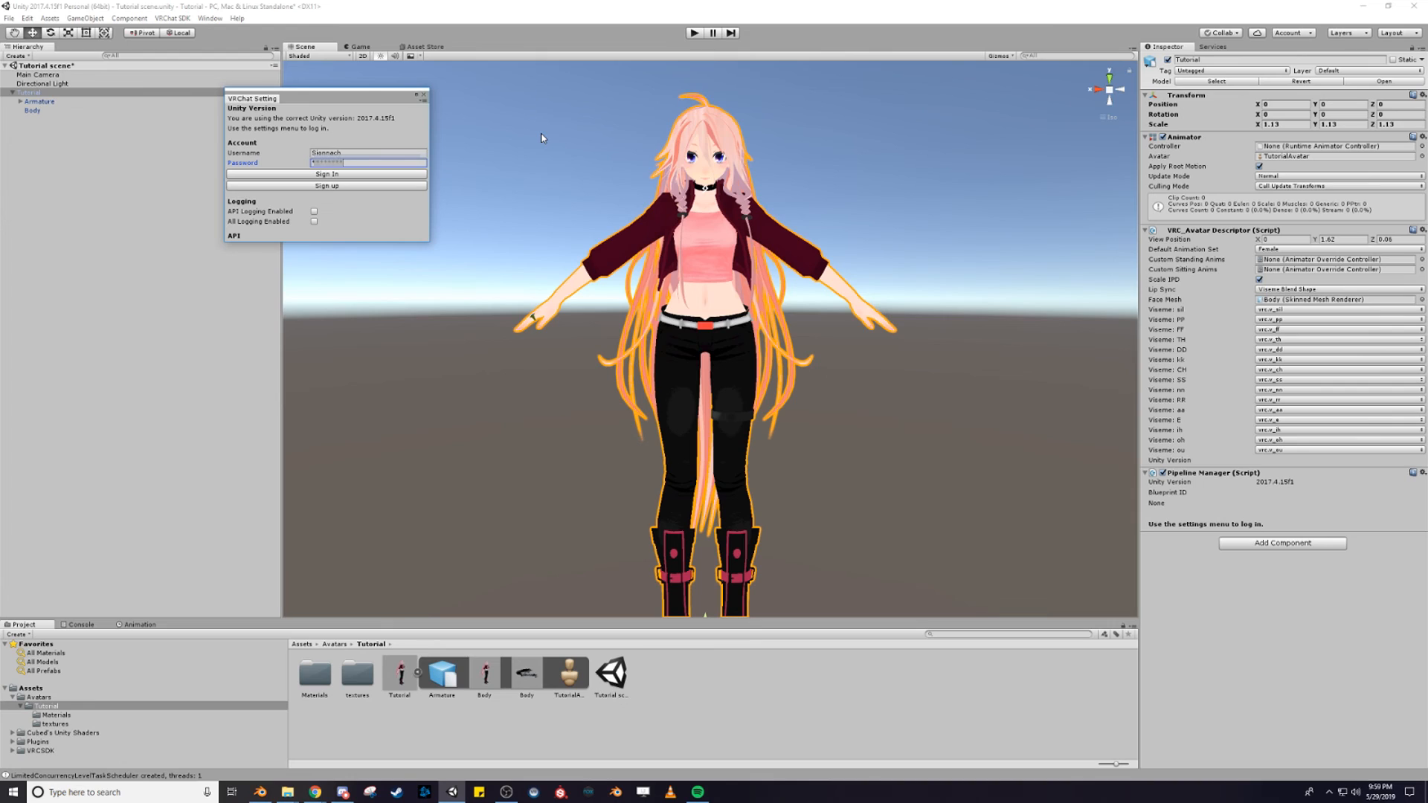
{"action": "left_click", "coordinate": [366, 175]}
{"action": "mouse_move", "coordinate": [321, 97]}
{"action": "left_mouse_down"}
{"action": "mouse_move", "coordinate": [343, 96]}
{"action": "mouse_move", "coordinate": [322, 86]}
{"action": "left_mouse_up"}
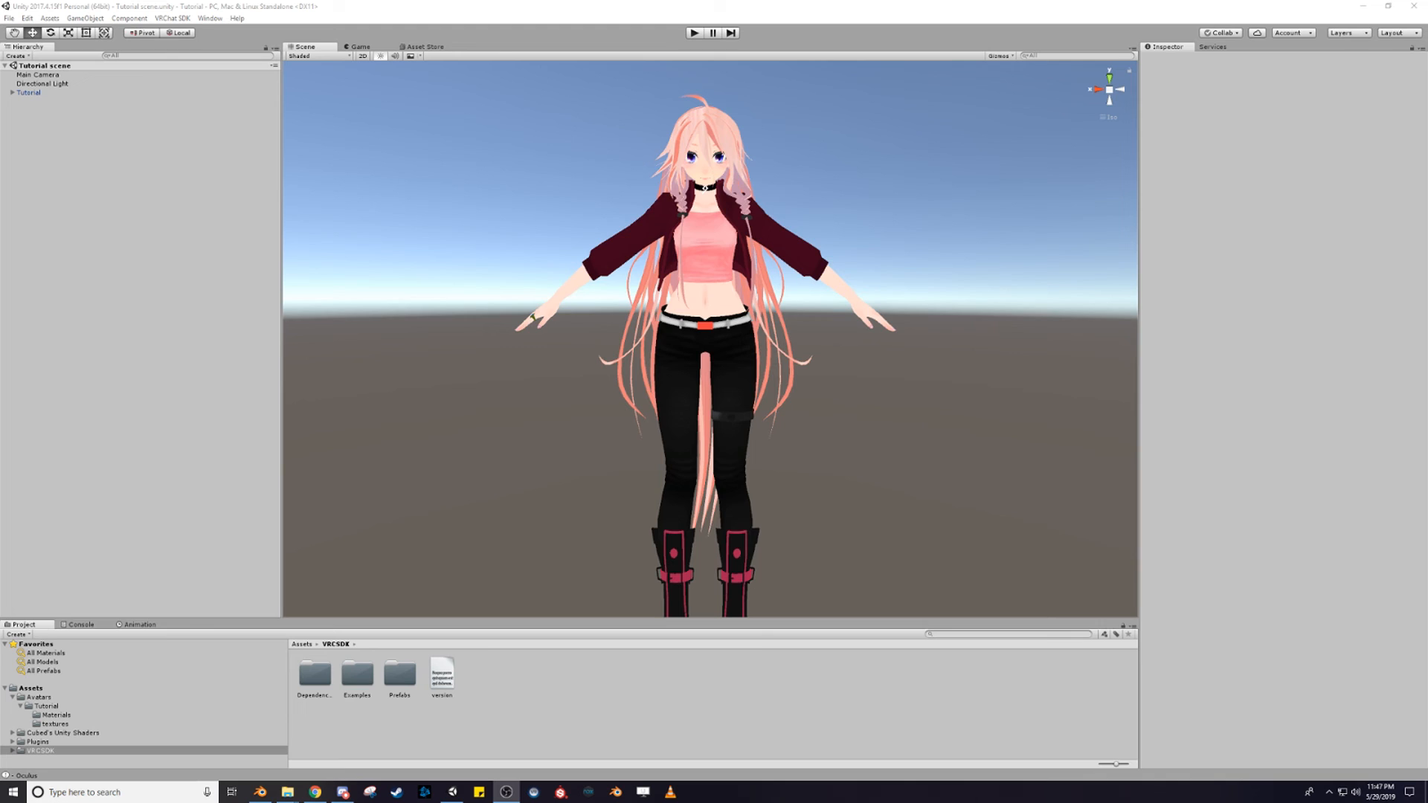
Build the Tutorial avatar for publishing with the VRChat SDK, then name it "Casual Ia" and confirm the content rights
{"action": "left_click", "coordinate": [168, 18]}
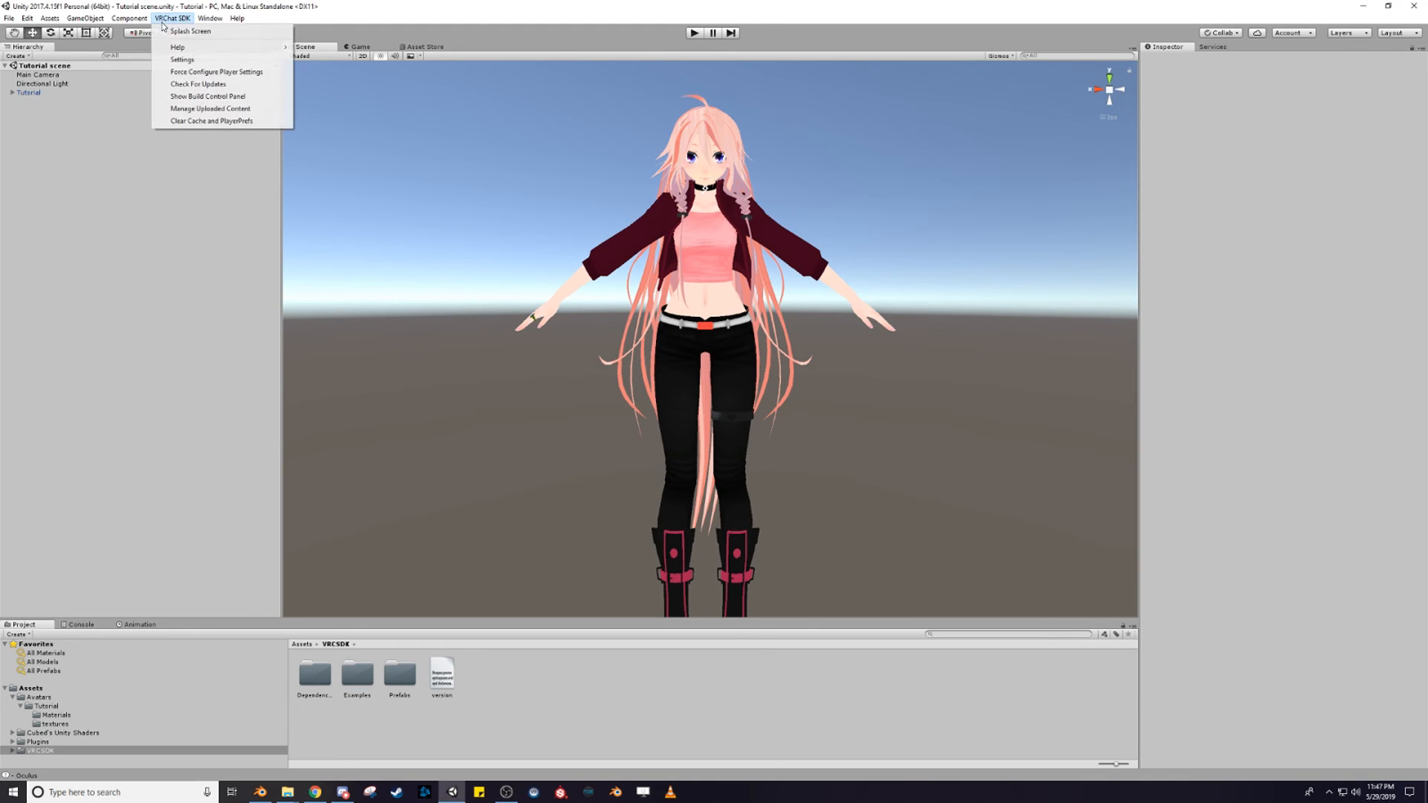
{"action": "left_click", "coordinate": [213, 100]}
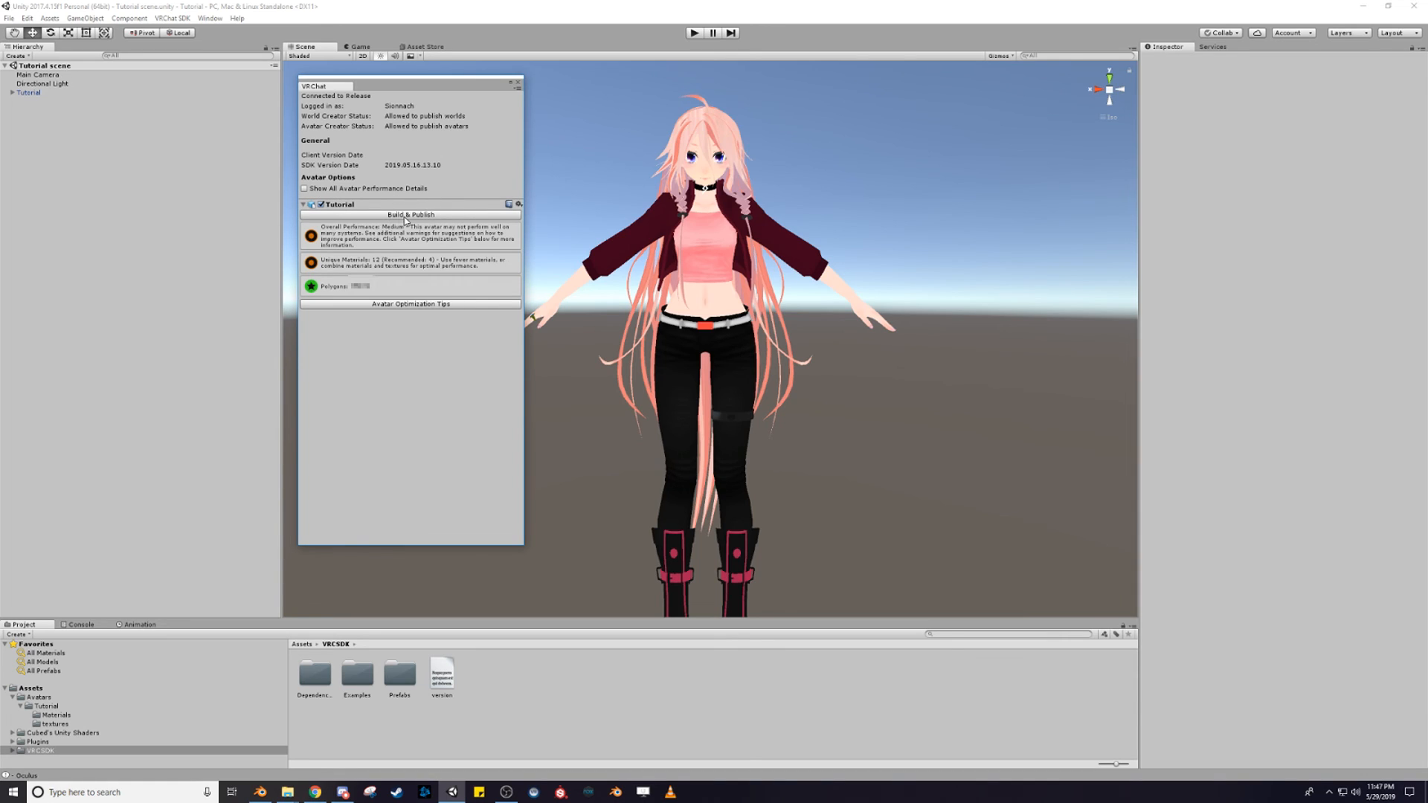
{"action": "left_click", "coordinate": [411, 216]}
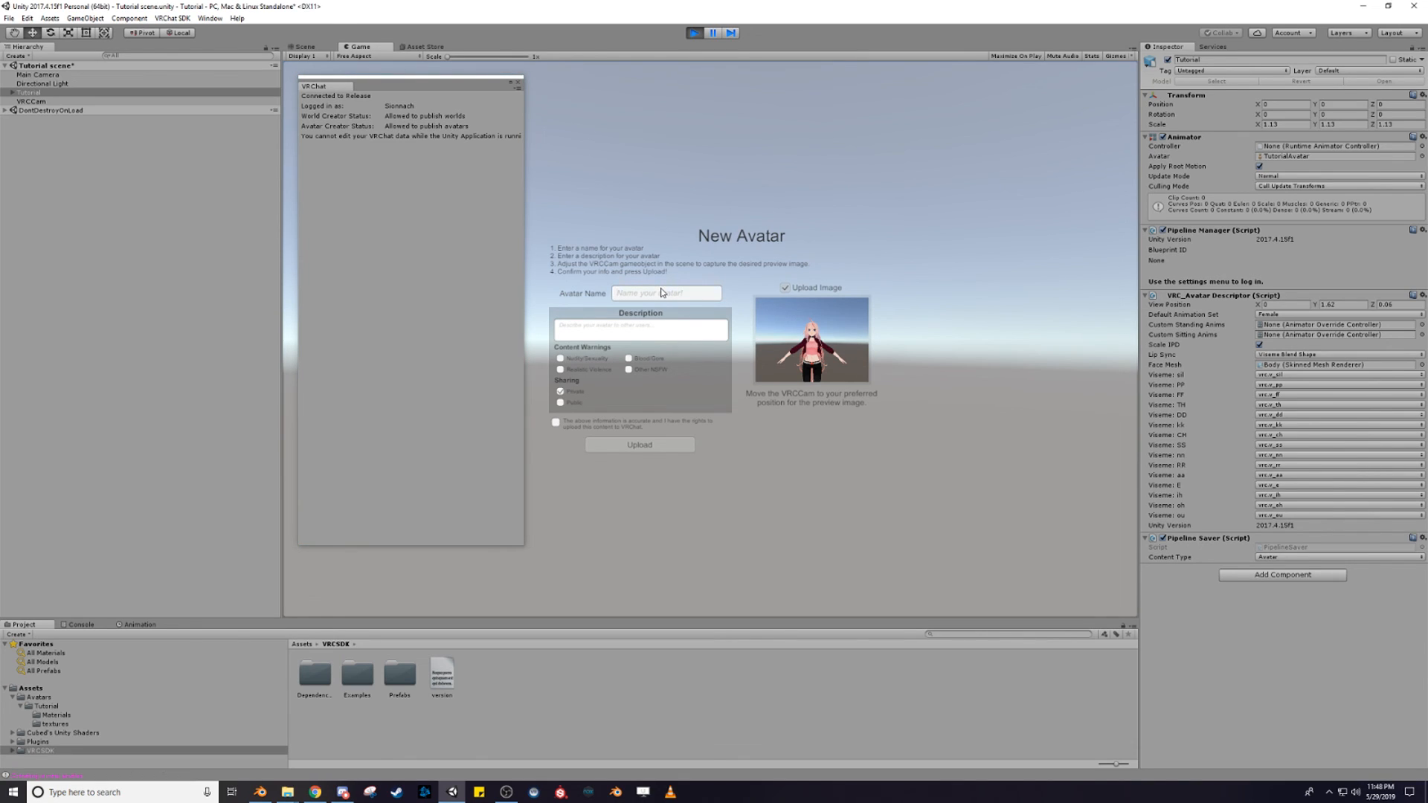
{"action": "type", "text": "Casual Ia"}
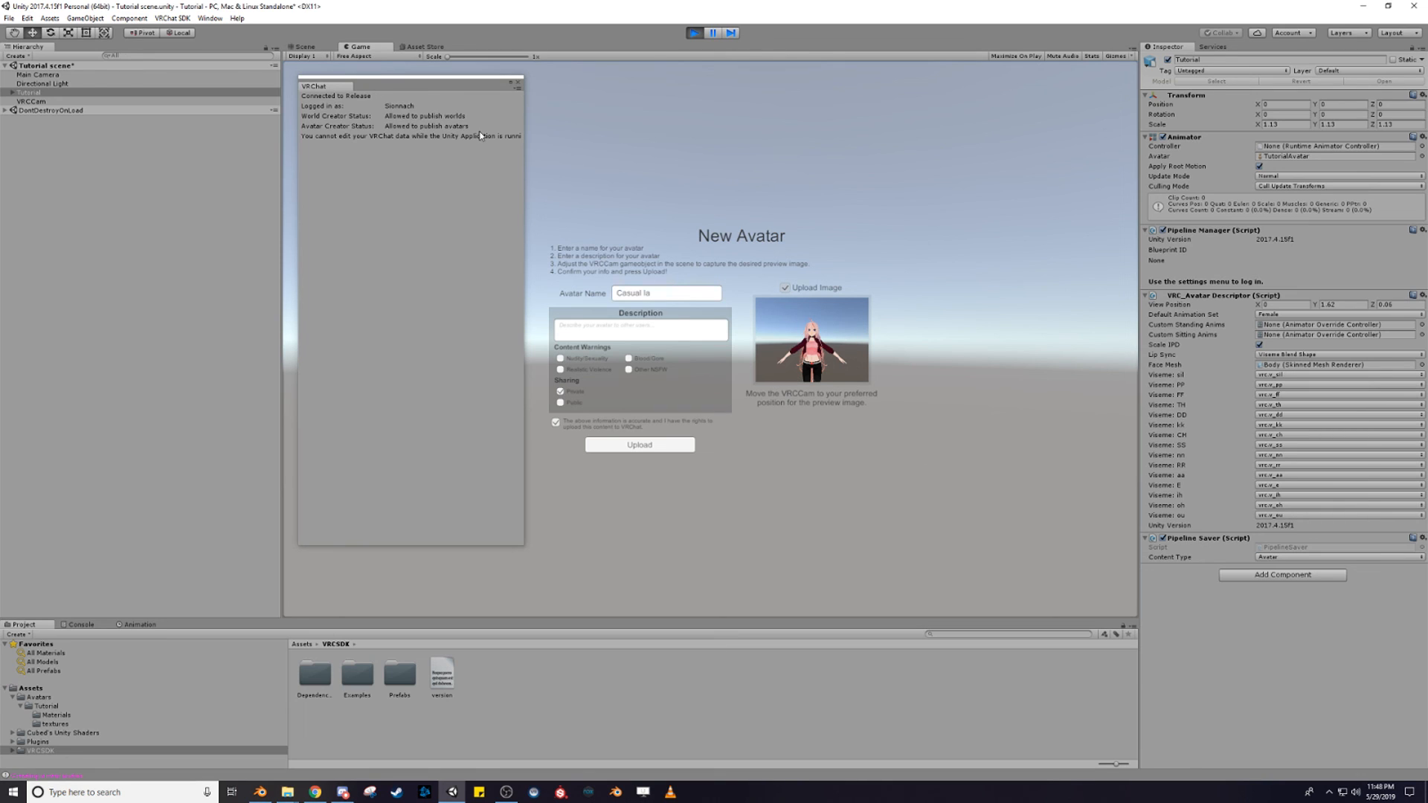
Move the VRCCam in the scene to a height of about 1.57 so the preview image frames the avatar's face and shoulders
{"action": "left_click", "coordinate": [316, 49]}
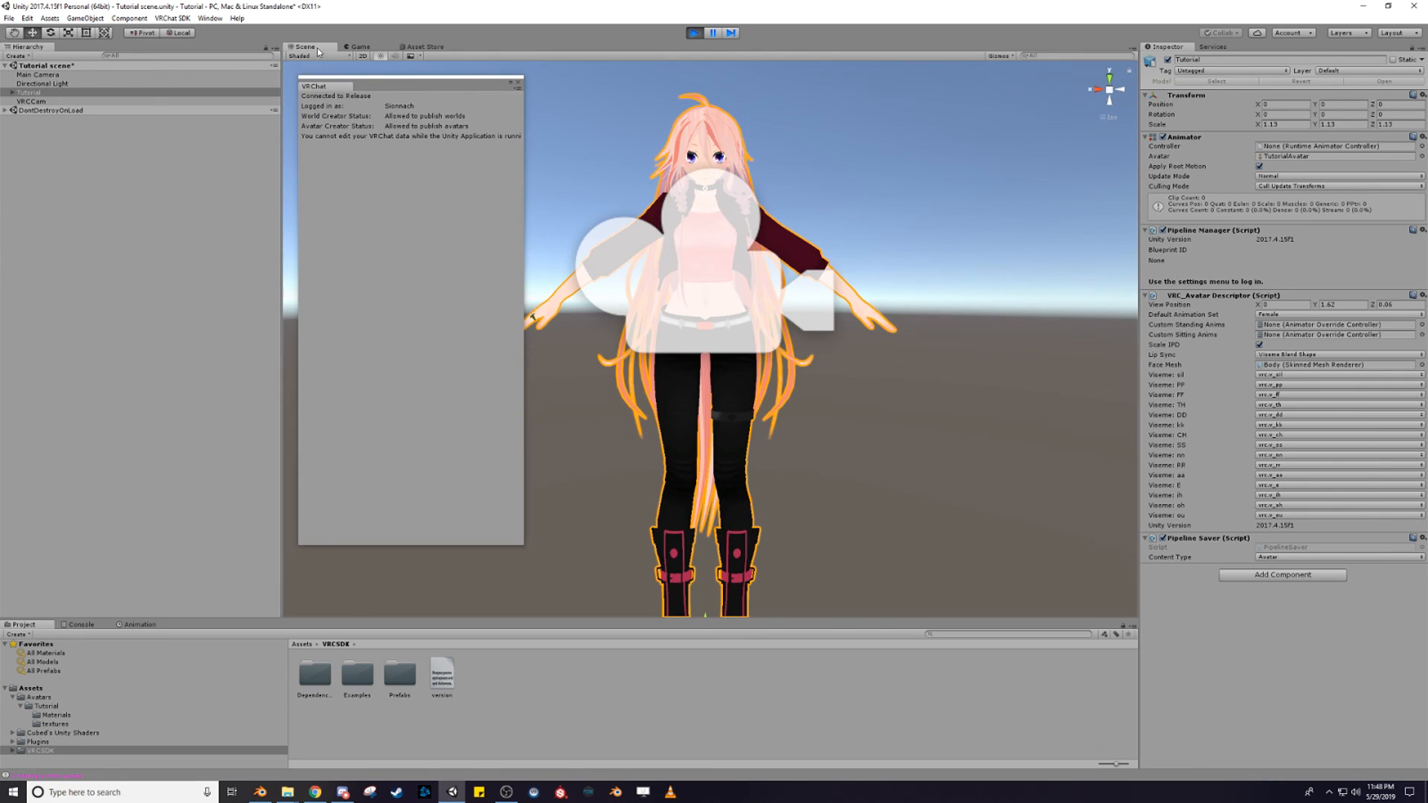
{"action": "left_click_drag", "start_coordinate": [929, 283], "coordinate": [840, 368], "text": "alt"}
{"action": "left_click_drag", "start_coordinate": [634, 365], "coordinate": [712, 168], "text": "alt"}
{"action": "left_click", "coordinate": [661, 366]}
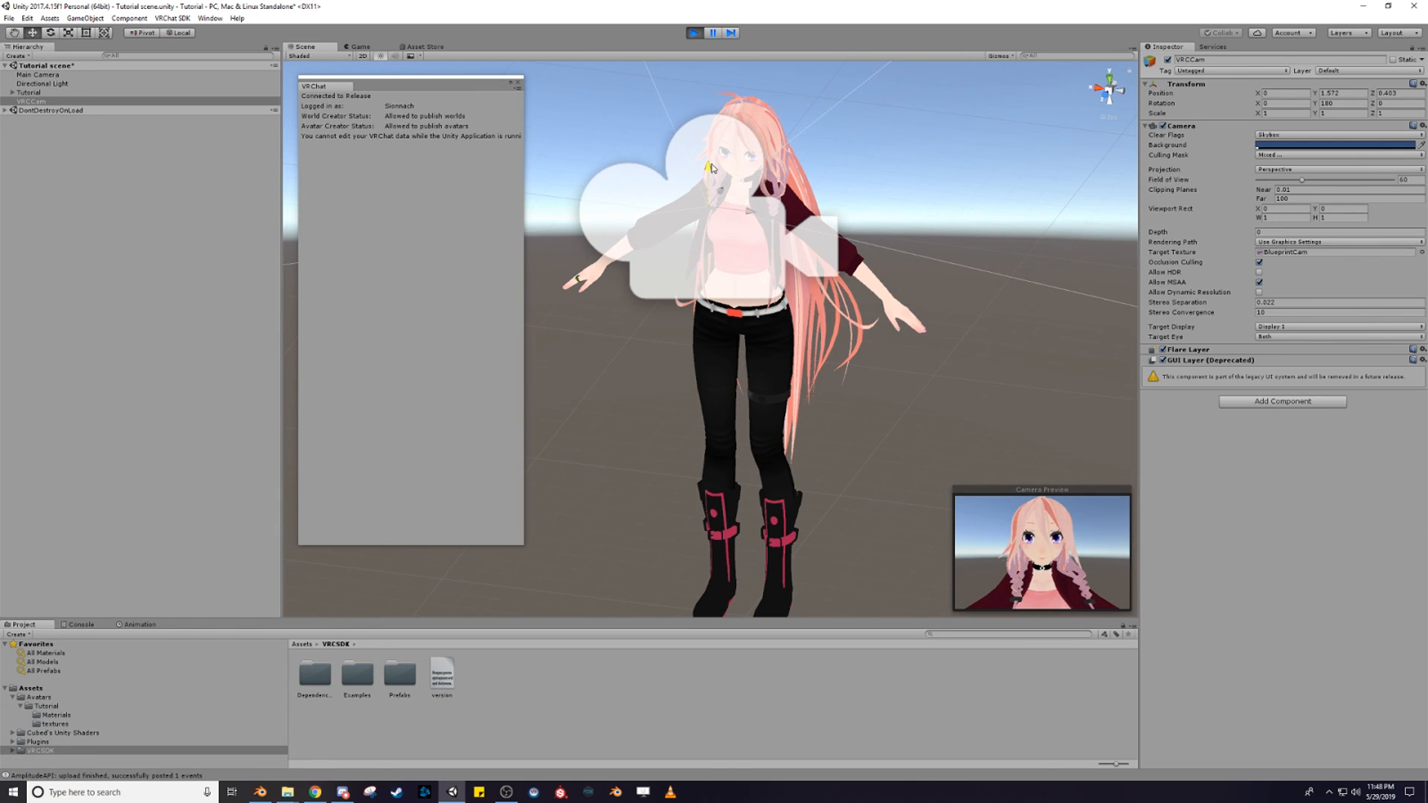
Upload the new avatar with its preview image to VRChat and dismiss the completion message
{"action": "left_click", "coordinate": [362, 47]}
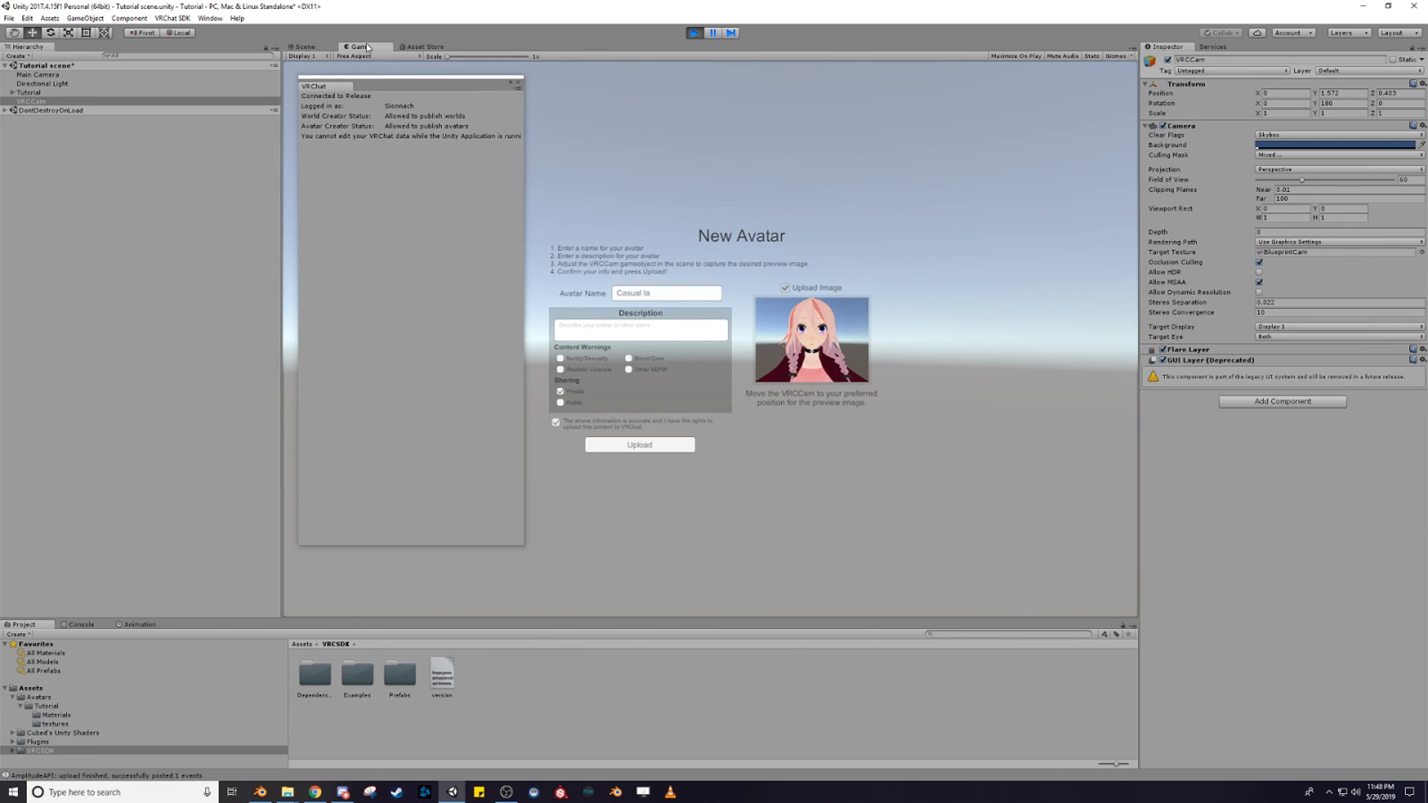
{"action": "left_click", "coordinate": [660, 446]}
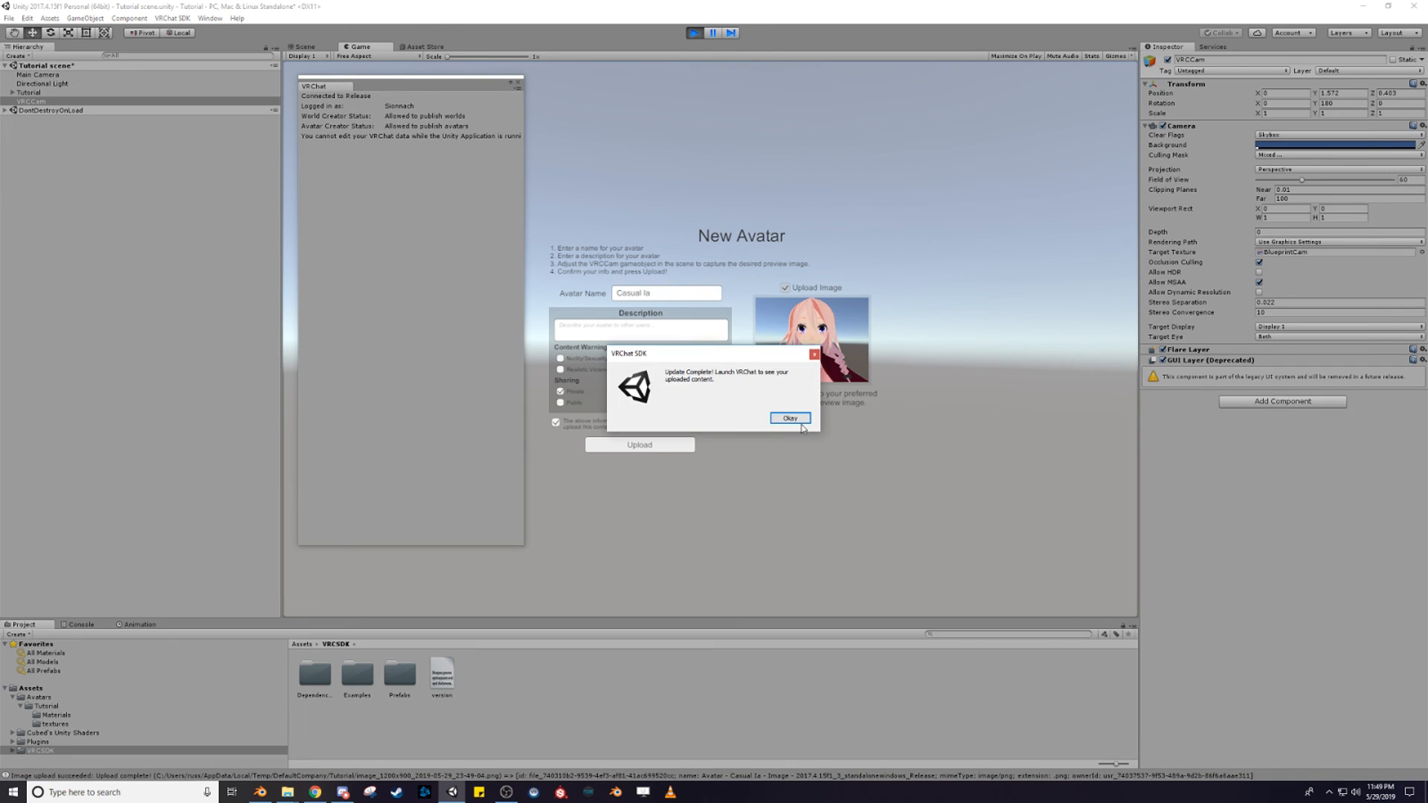
{"action": "left_click", "coordinate": [790, 418]}
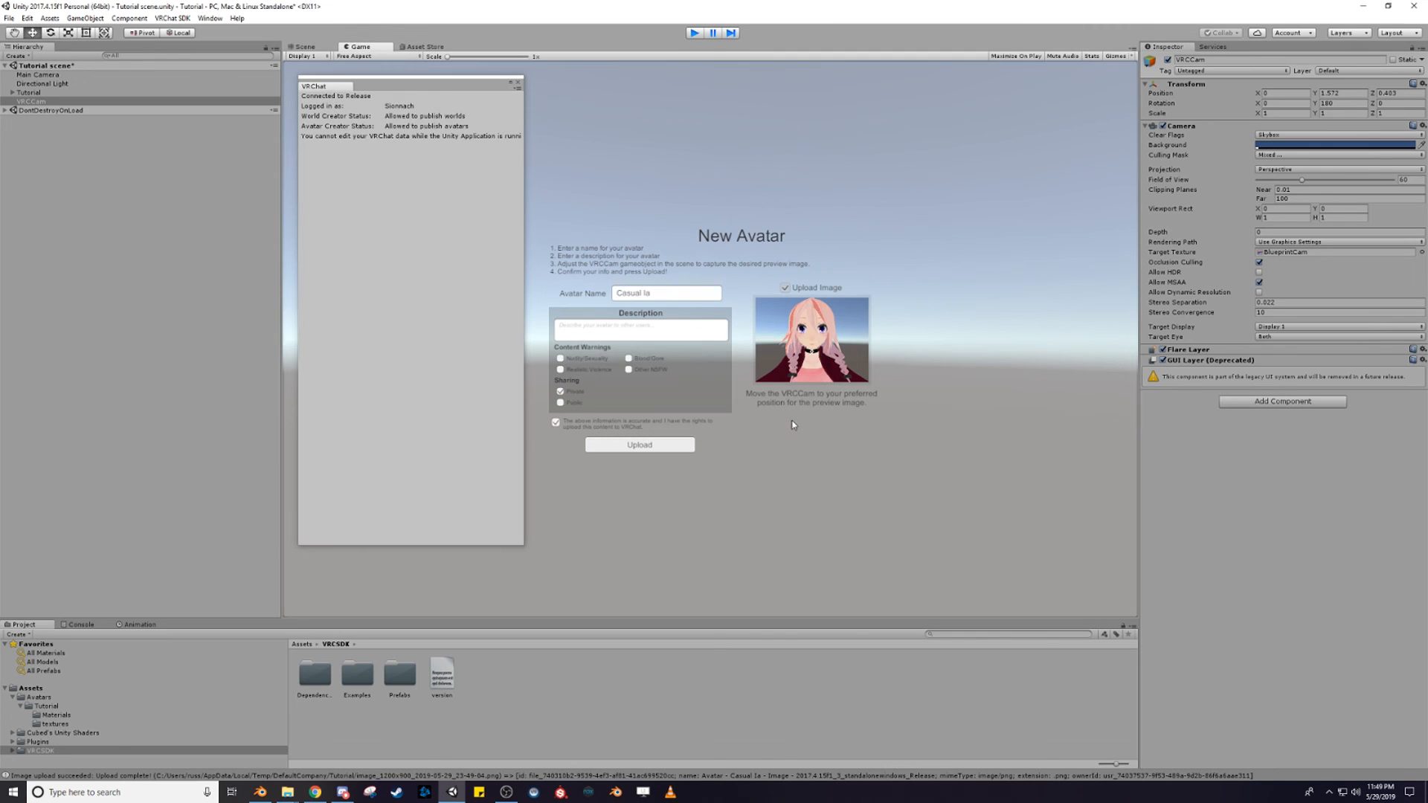